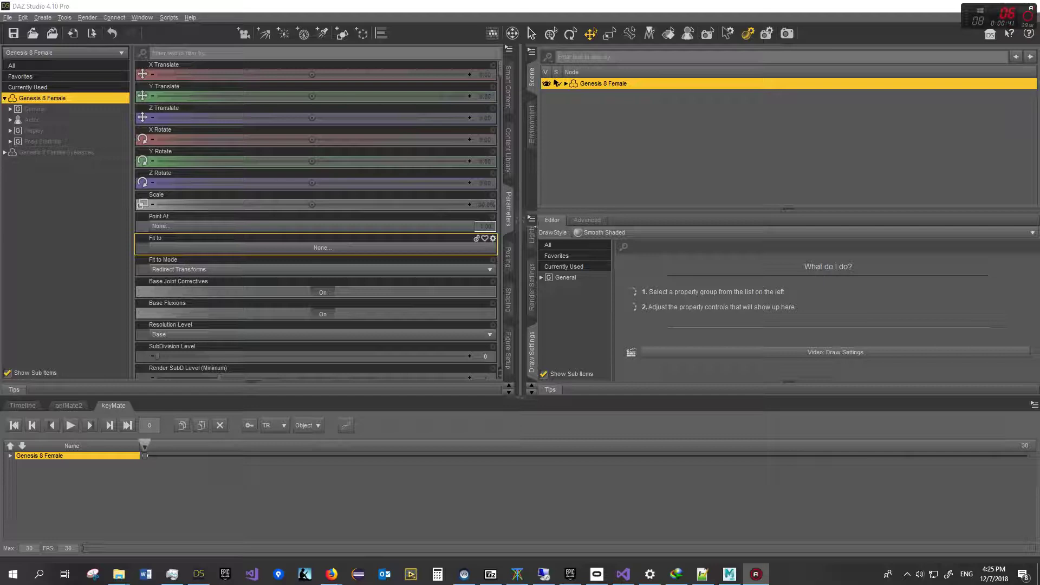
Start a new empty scene, discarding the current Genesis 8 Female scene
{"action": "key", "text": "alt"}
{"action": "left_click", "coordinate": [7, 17]}
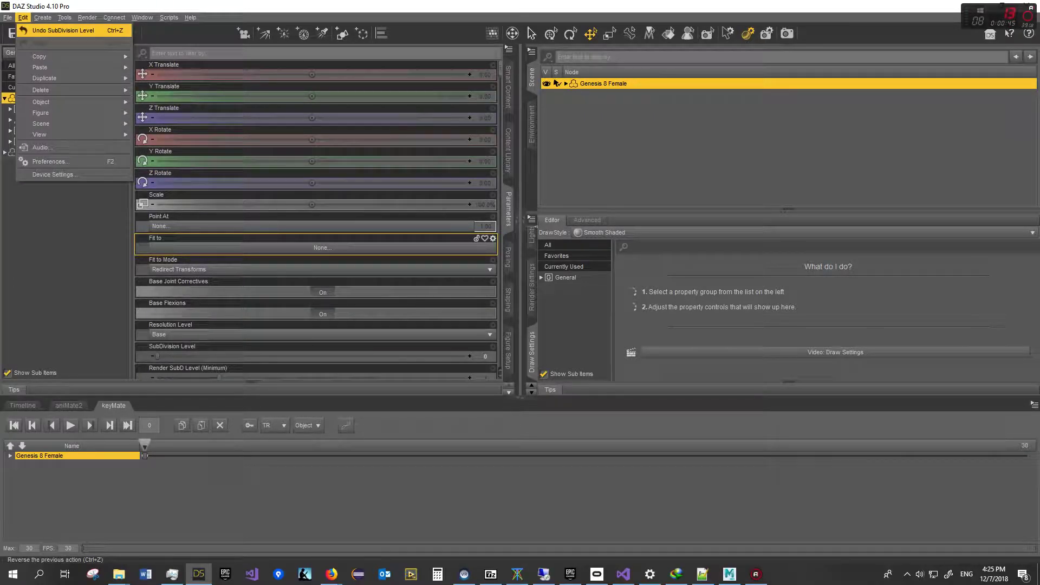
{"action": "left_click", "coordinate": [18, 31]}
{"action": "left_click", "coordinate": [8, 18]}
{"action": "key", "text": "Return"}
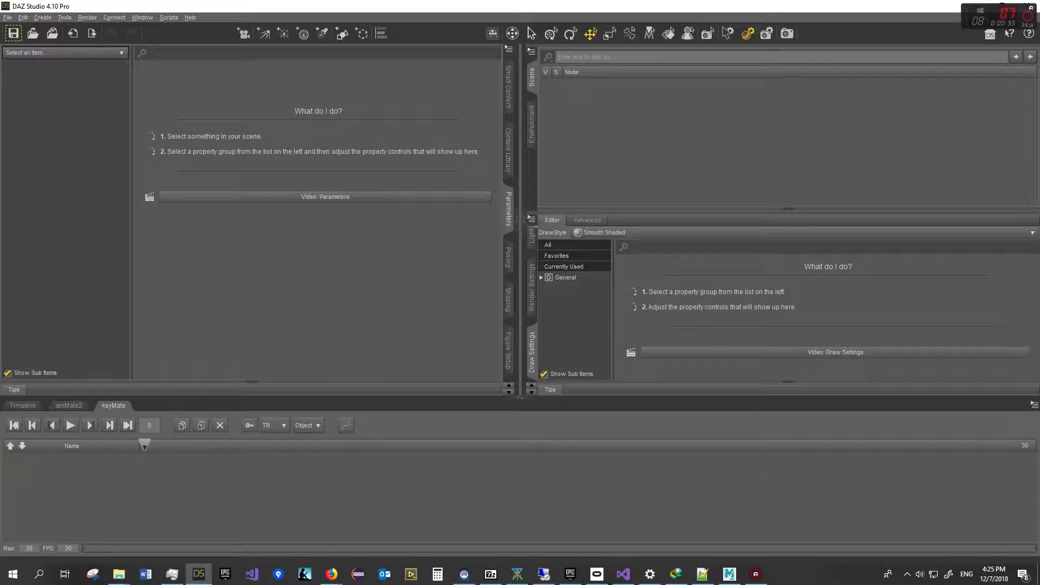
Filter the Smart Content figures by "genesis 8" and load Genesis 8 Basic Female into the scene
{"action": "left_click", "coordinate": [508, 87]}
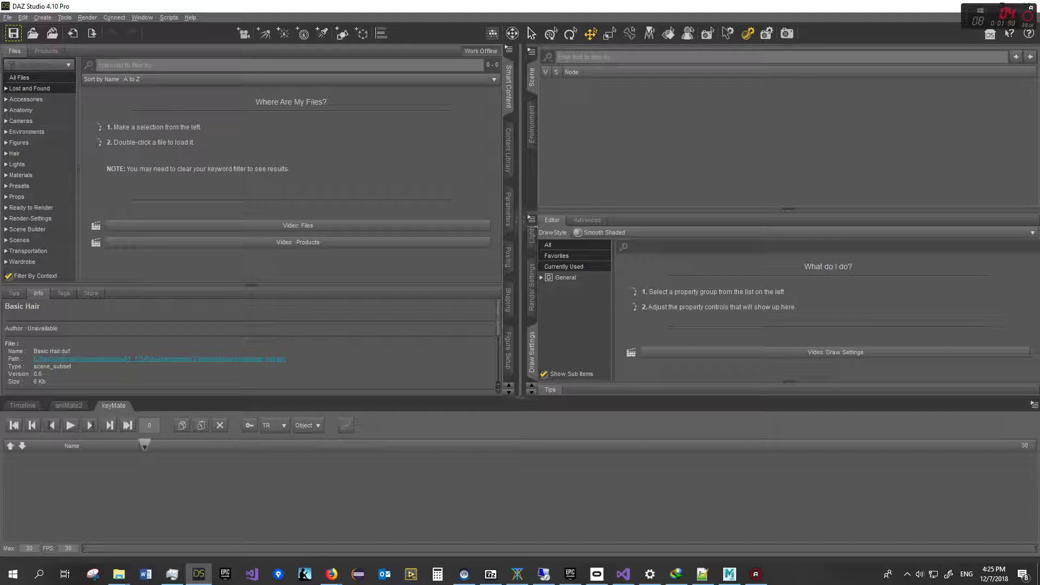
{"action": "left_click", "coordinate": [19, 143]}
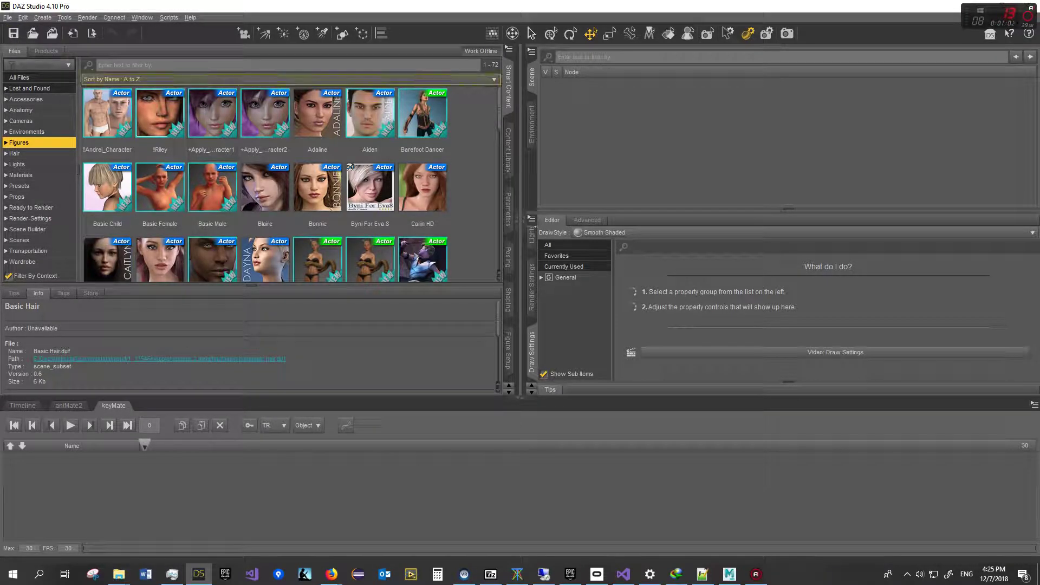
{"action": "left_click", "coordinate": [141, 65]}
{"action": "type", "text": "genesis 8"}
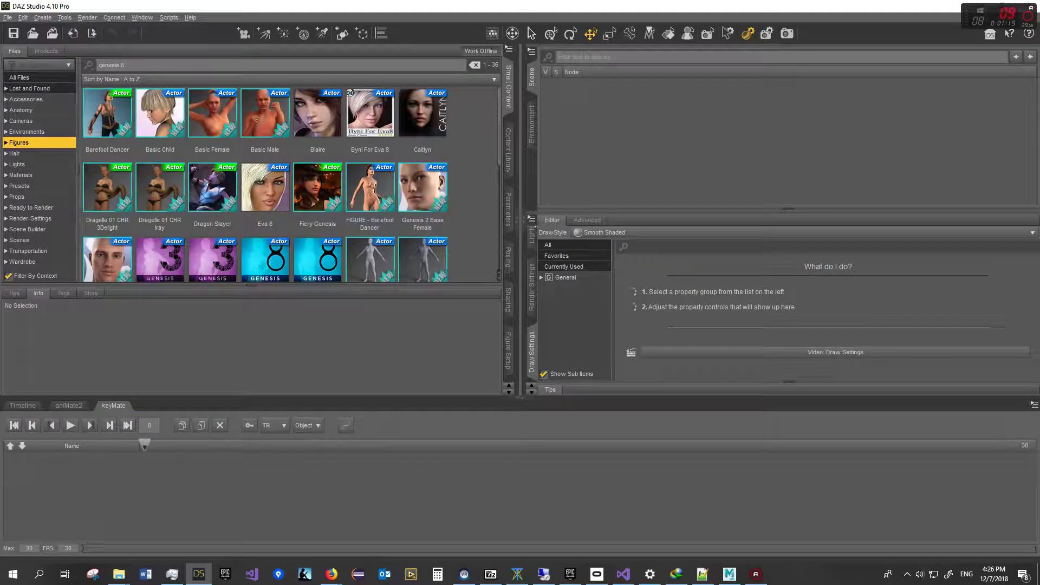
{"action": "scroll", "coordinate": [289, 184], "scroll_direction": "down", "scroll_amount": 3}
{"action": "scroll", "coordinate": [289, 184], "scroll_direction": "up", "scroll_amount": 3}
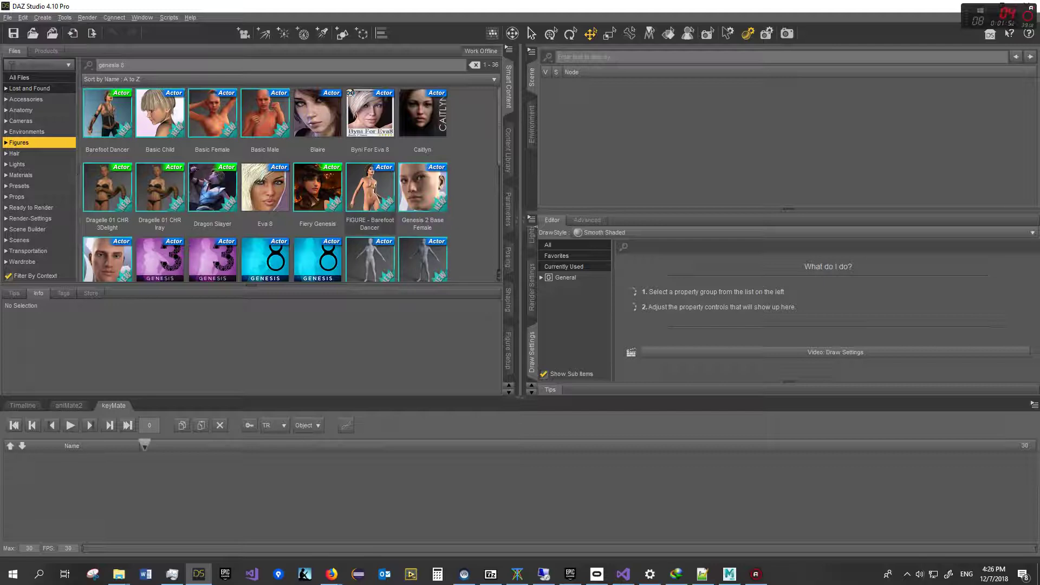
{"action": "mouse_move", "coordinate": [265, 214]}
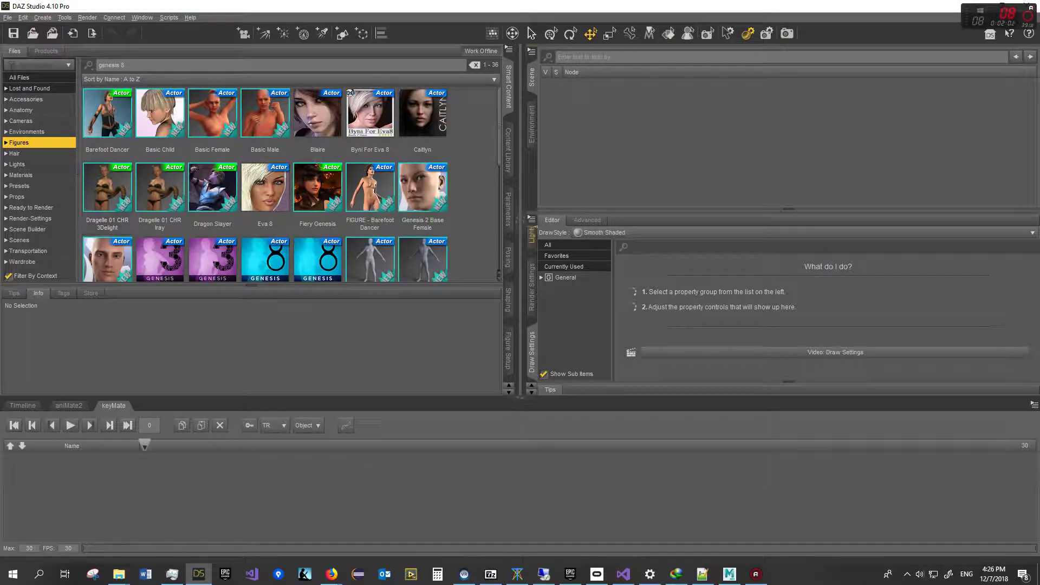
{"action": "scroll", "coordinate": [292, 186], "scroll_direction": "down", "scroll_amount": 5}
{"action": "scroll", "coordinate": [292, 185], "scroll_direction": "up", "scroll_amount": 5}
{"action": "scroll", "coordinate": [290, 184], "scroll_direction": "down", "scroll_amount": 1}
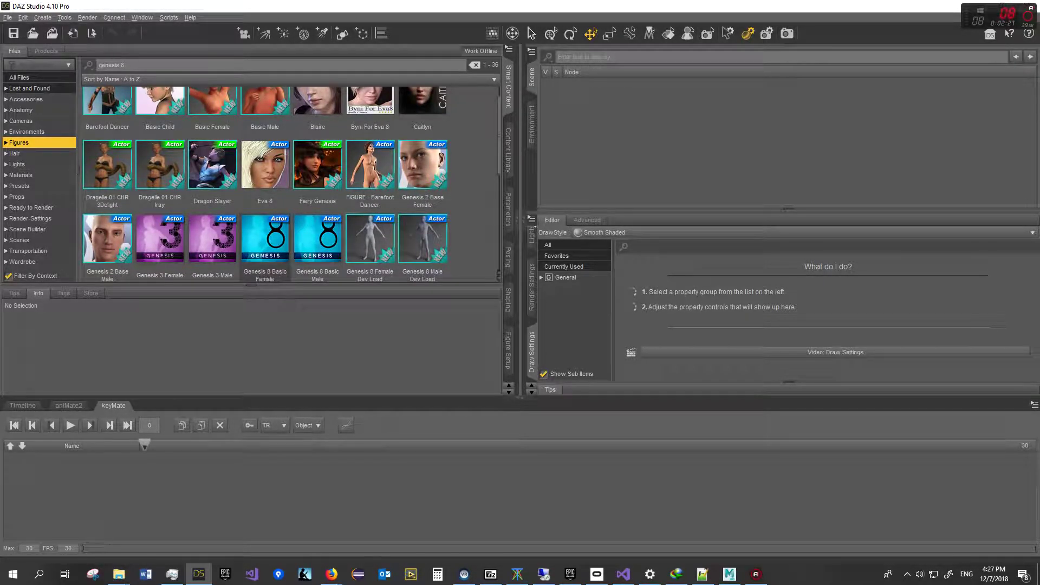
{"action": "double_click", "coordinate": [265, 238]}
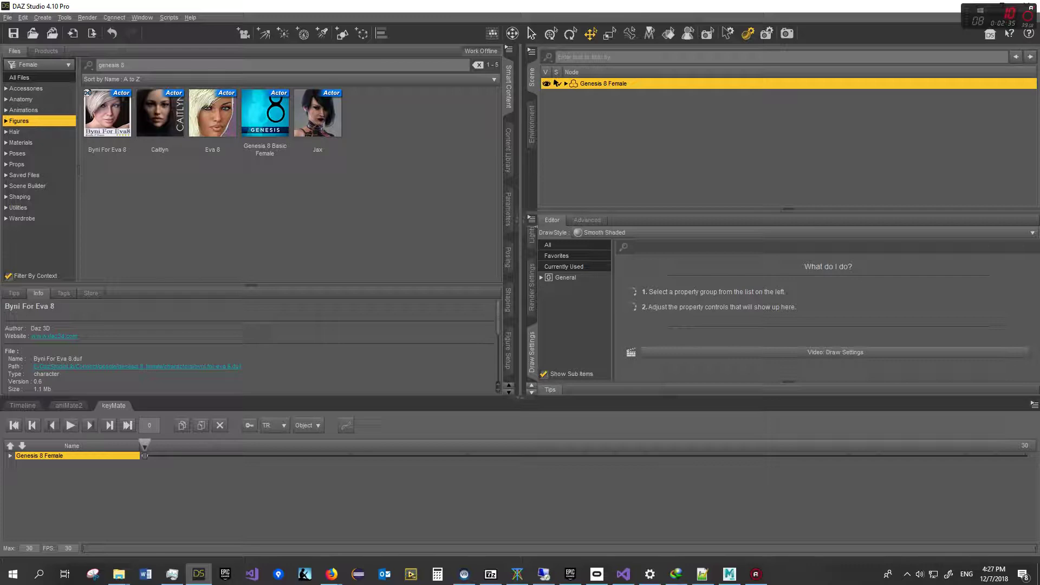
Look over the Eva 8 and Genesis 8 Basic Female content, and expand the Genesis 8 Female node in the scene
{"action": "left_click", "coordinate": [212, 119]}
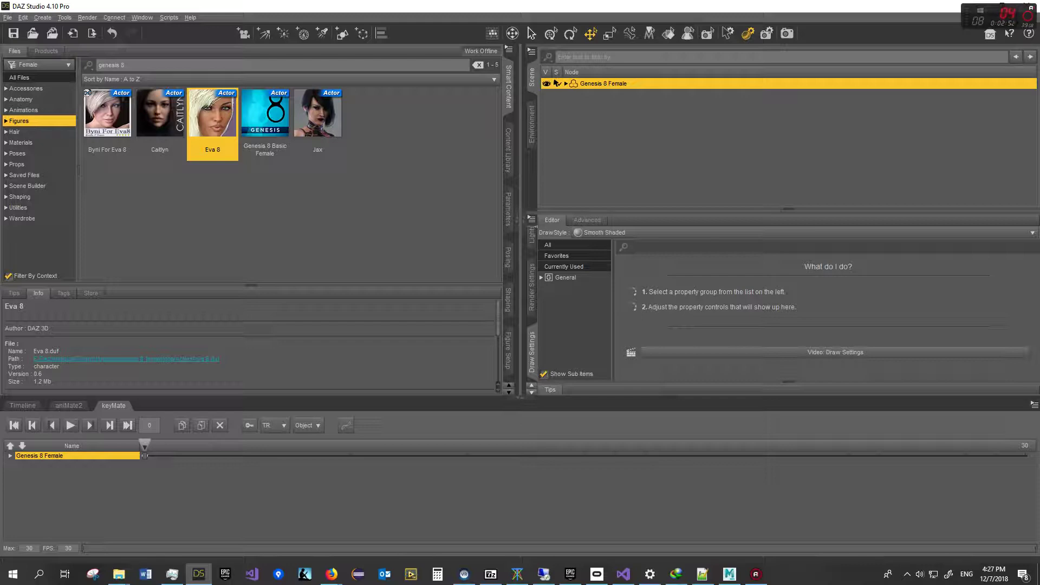
{"action": "mouse_move", "coordinate": [266, 114]}
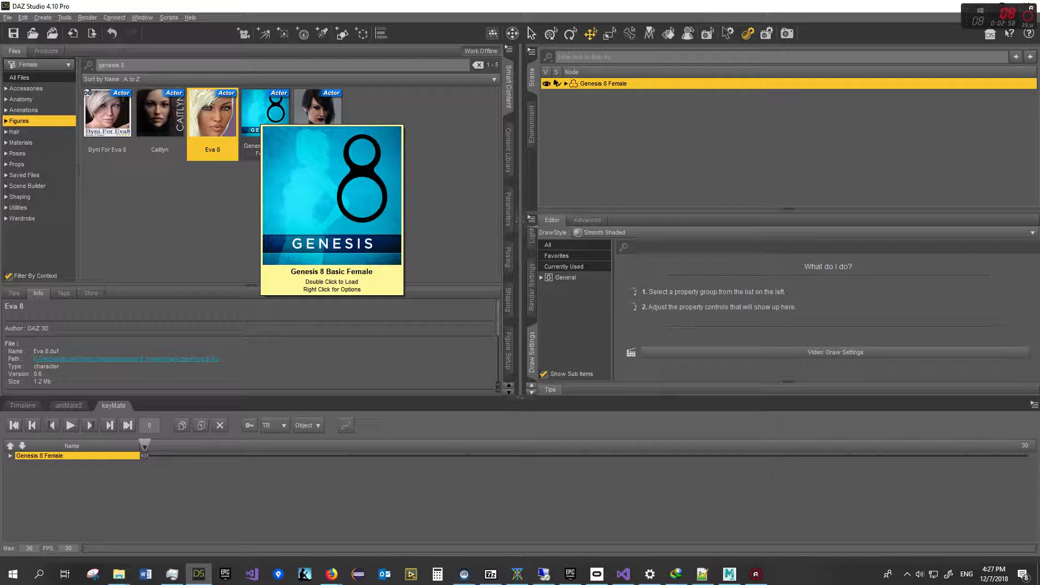
{"action": "left_click", "coordinate": [282, 209]}
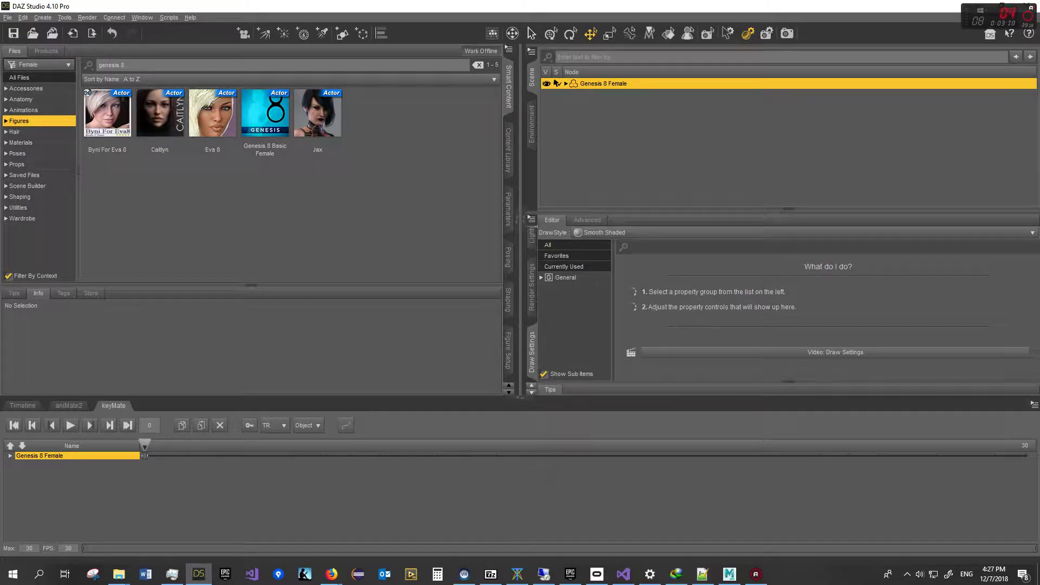
{"action": "left_click", "coordinate": [704, 146]}
{"action": "left_click", "coordinate": [603, 84]}
{"action": "double_click", "coordinate": [603, 83]}
{"action": "left_click", "coordinate": [566, 83]}
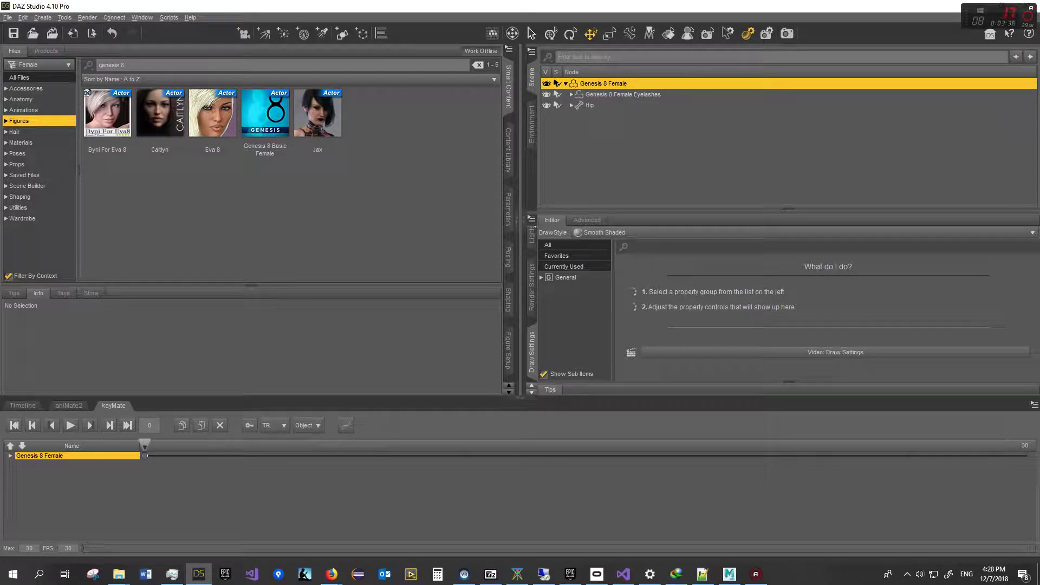
Add Cute Bob Hair G8F to the selected Genesis 8 Female and collapse the figure's node
{"action": "left_click", "coordinate": [14, 132]}
{"action": "double_click", "coordinate": [160, 121]}
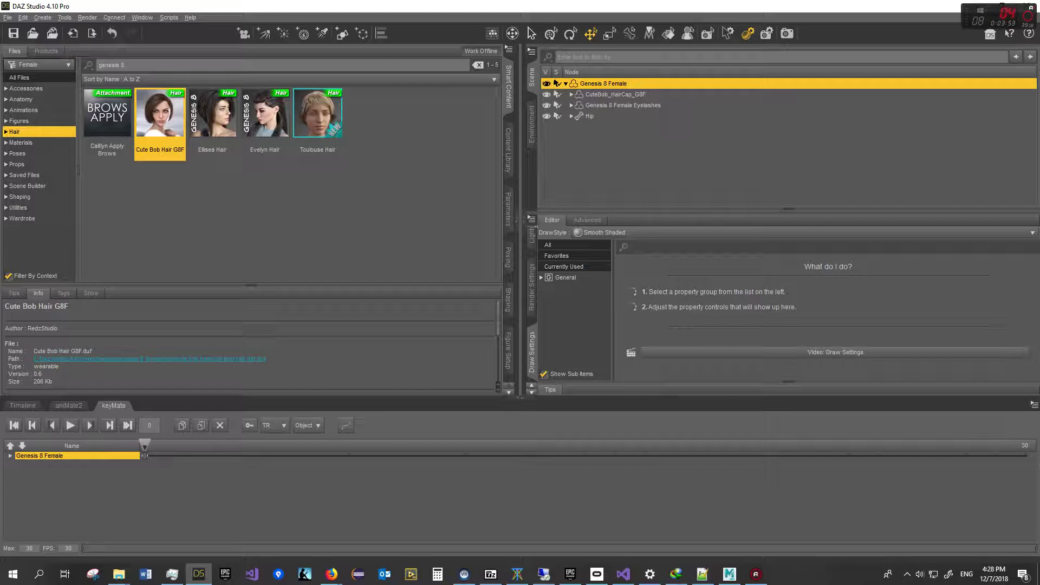
{"action": "left_click", "coordinate": [566, 84]}
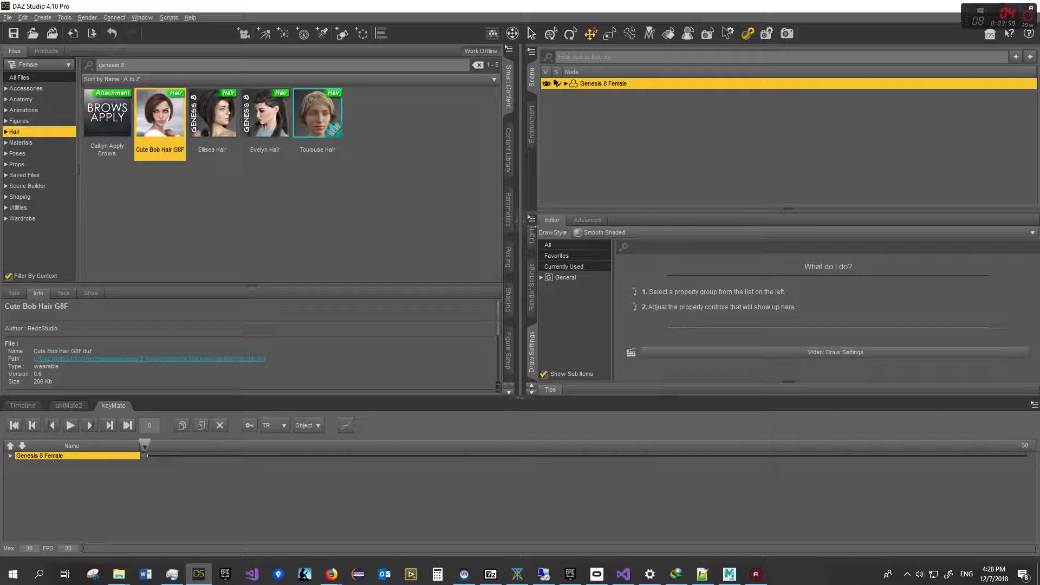
Expand the Genesis 8 Female node and delete its CuteBob_HairCap_G8F child
{"action": "key", "text": "Right"}
{"action": "key", "text": "Down"}
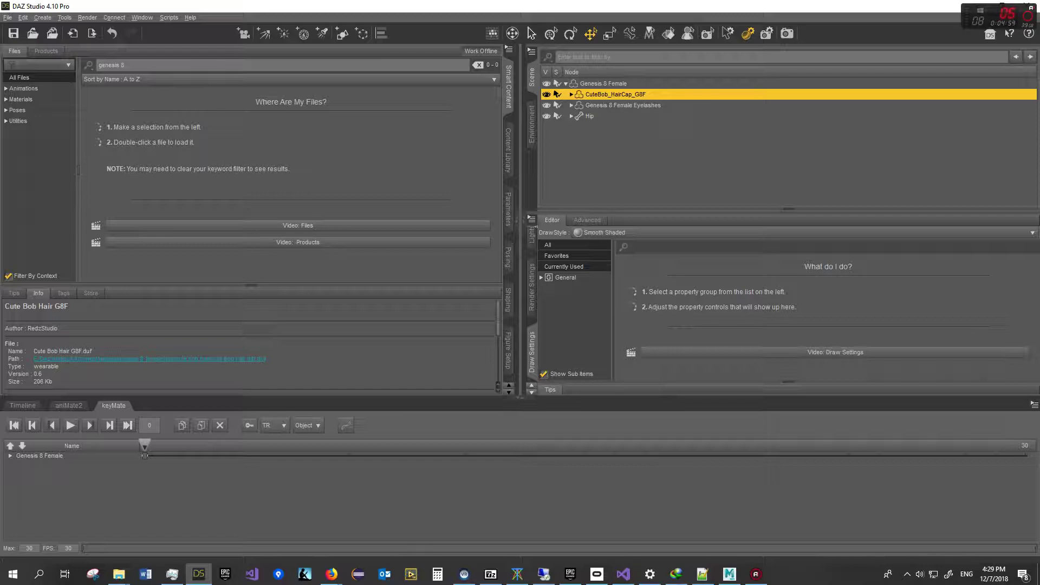
{"action": "right_click", "coordinate": [608, 95]}
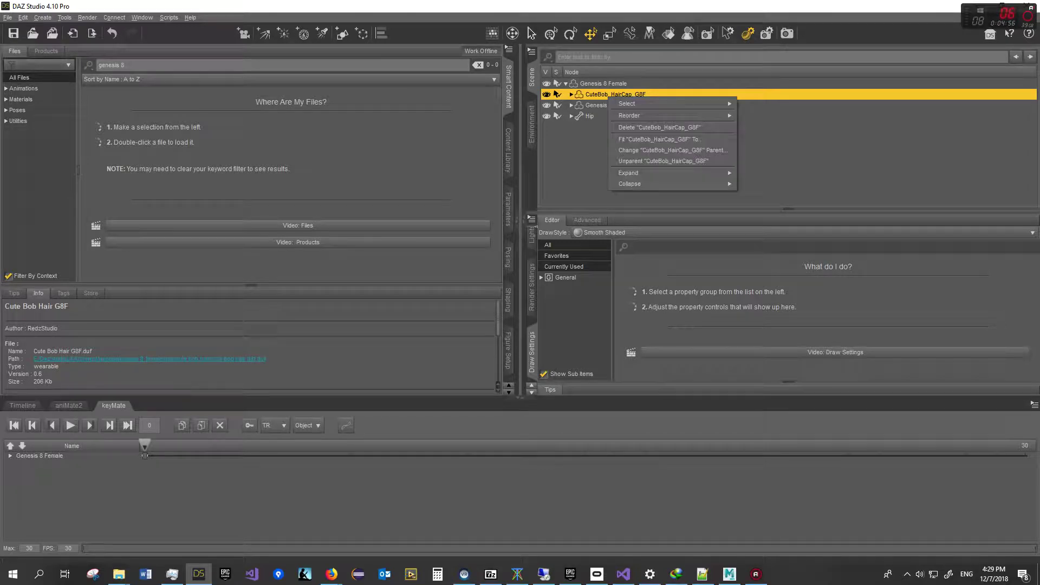
{"action": "left_click", "coordinate": [628, 127]}
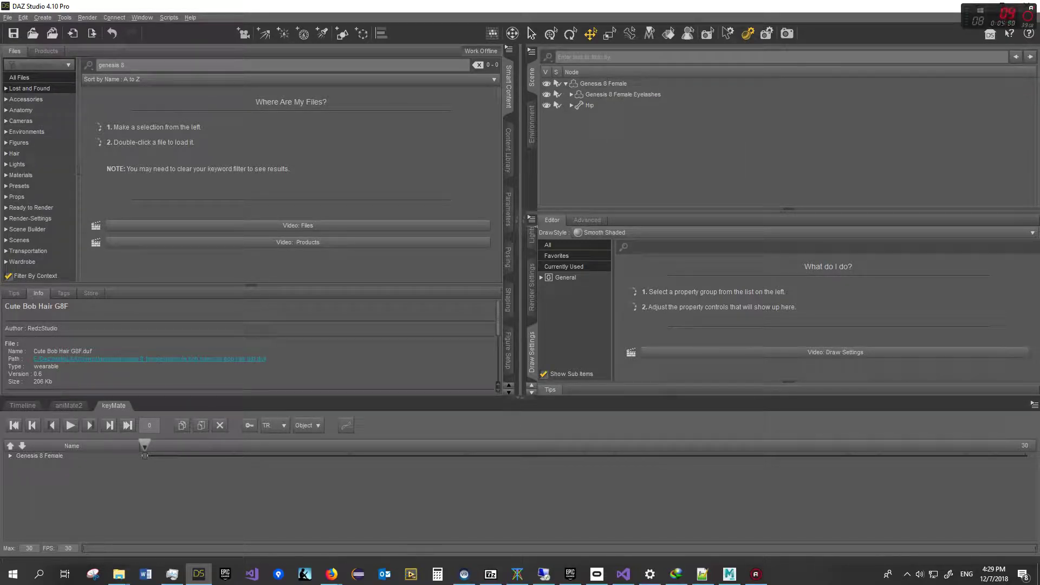
Load Bobbity Bo Hair with no figure selected and collapse the Genesis 8 Female node
{"action": "left_click", "coordinate": [15, 153]}
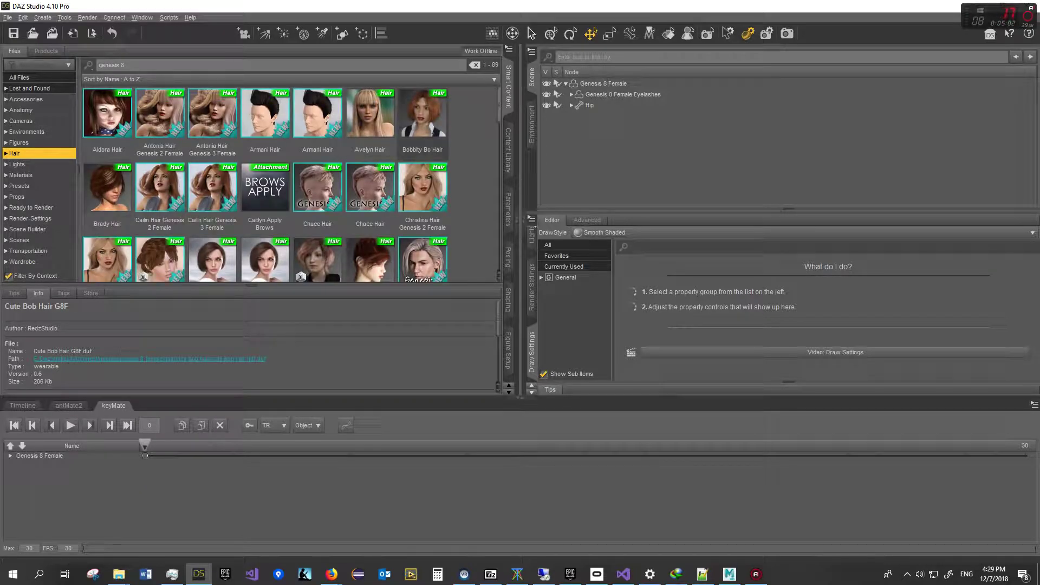
{"action": "double_click", "coordinate": [422, 115]}
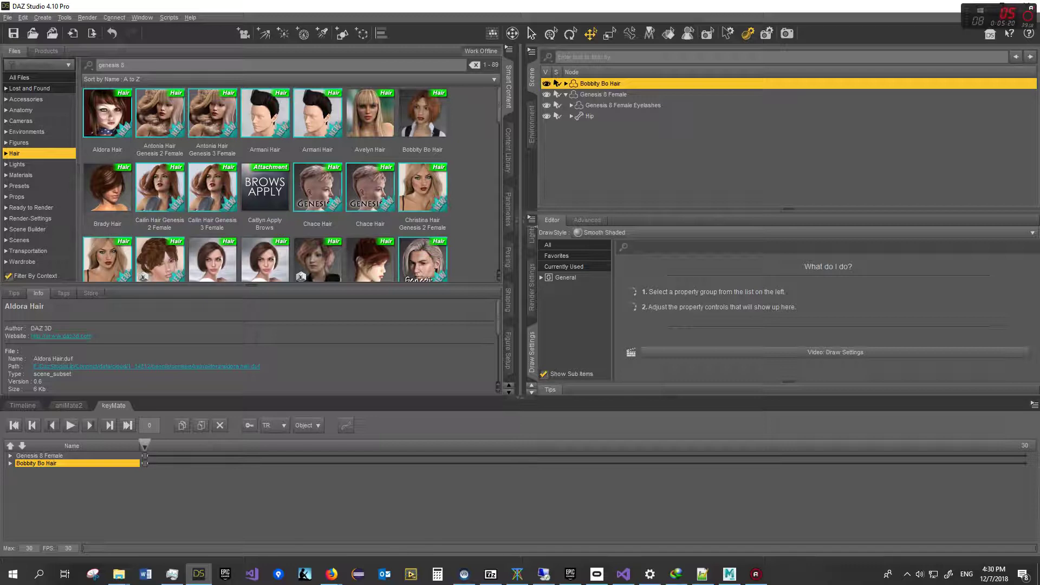
{"action": "left_click", "coordinate": [565, 94]}
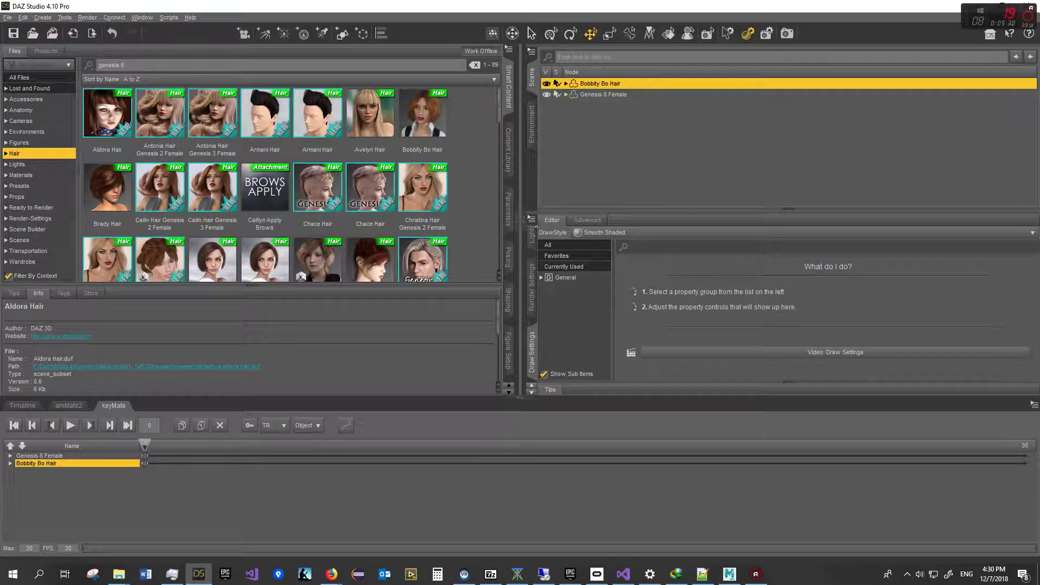
Delete the separate Bobbity Bo Hair node from the scene
{"action": "left_click", "coordinate": [600, 83]}
{"action": "key", "text": "Return"}
{"action": "left_click", "coordinate": [602, 95]}
{"action": "left_click", "coordinate": [600, 83]}
{"action": "key", "text": "Delete"}
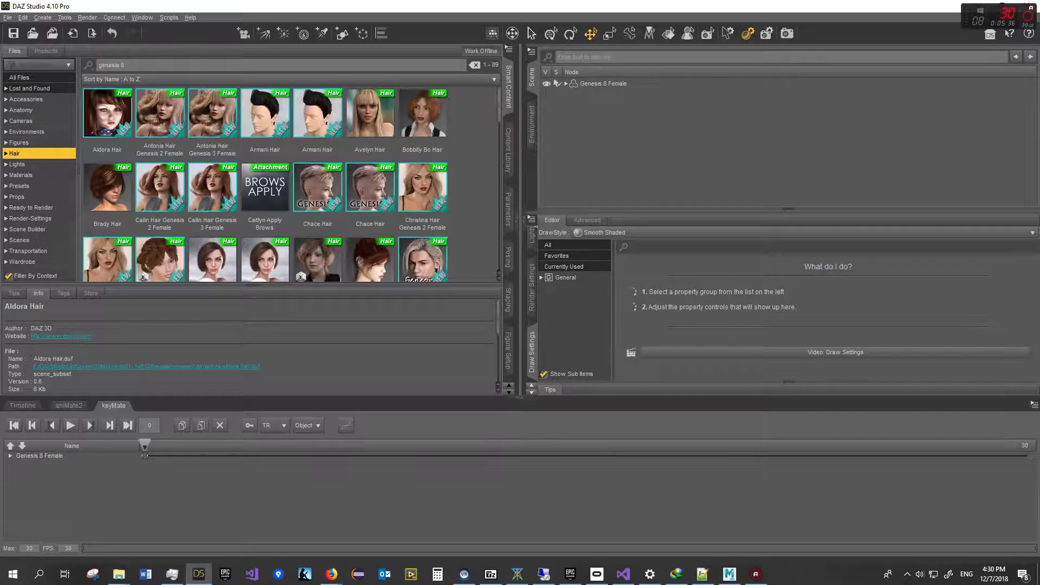
Select the Genesis 8 Female figure, list its Figures content, and show its parameters
{"action": "left_click", "coordinate": [603, 83]}
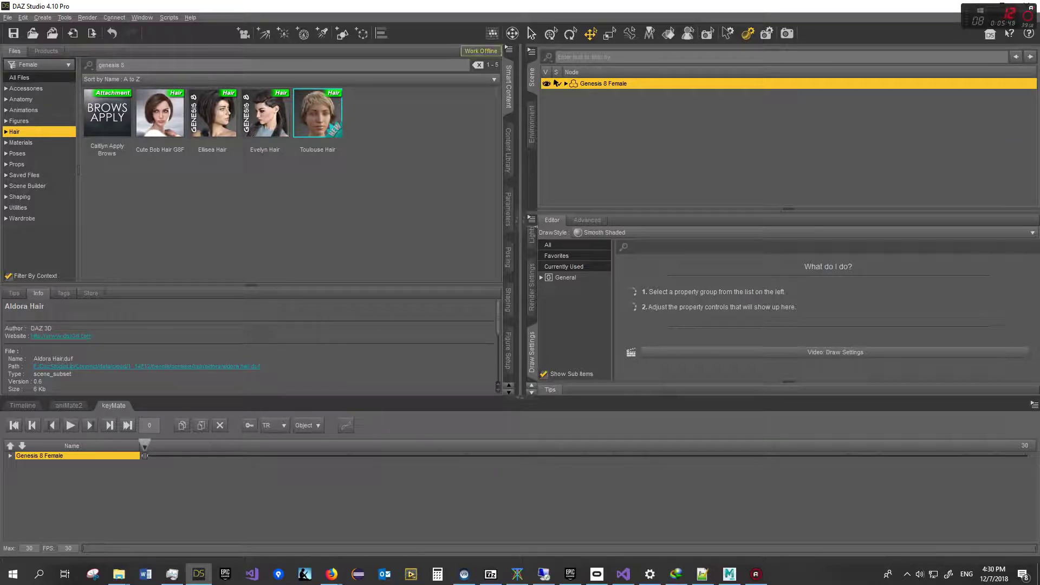
{"action": "left_click", "coordinate": [20, 120]}
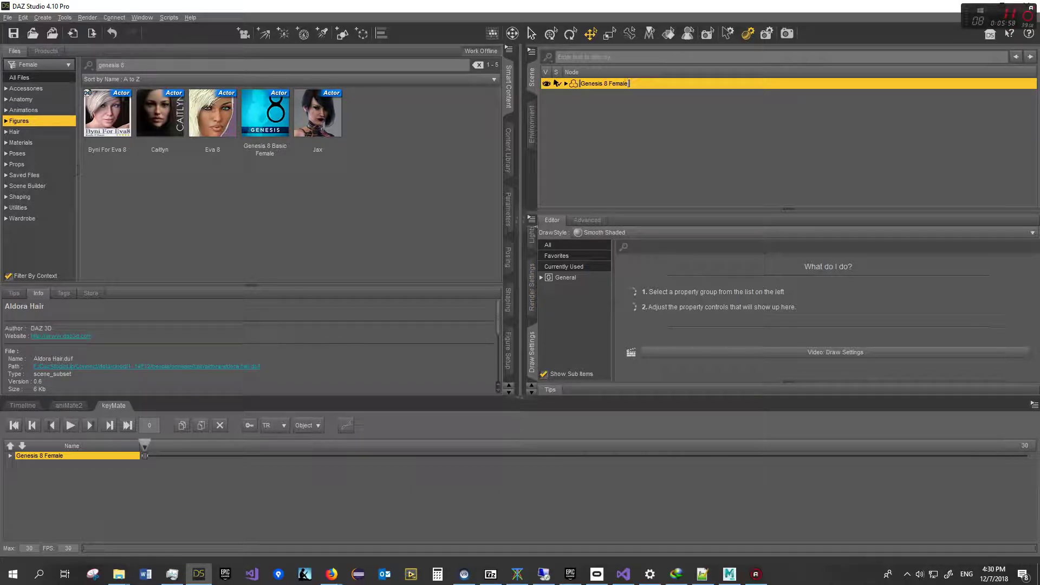
{"action": "double_click", "coordinate": [590, 84]}
{"action": "key", "text": "Return"}
{"action": "left_click", "coordinate": [508, 209]}
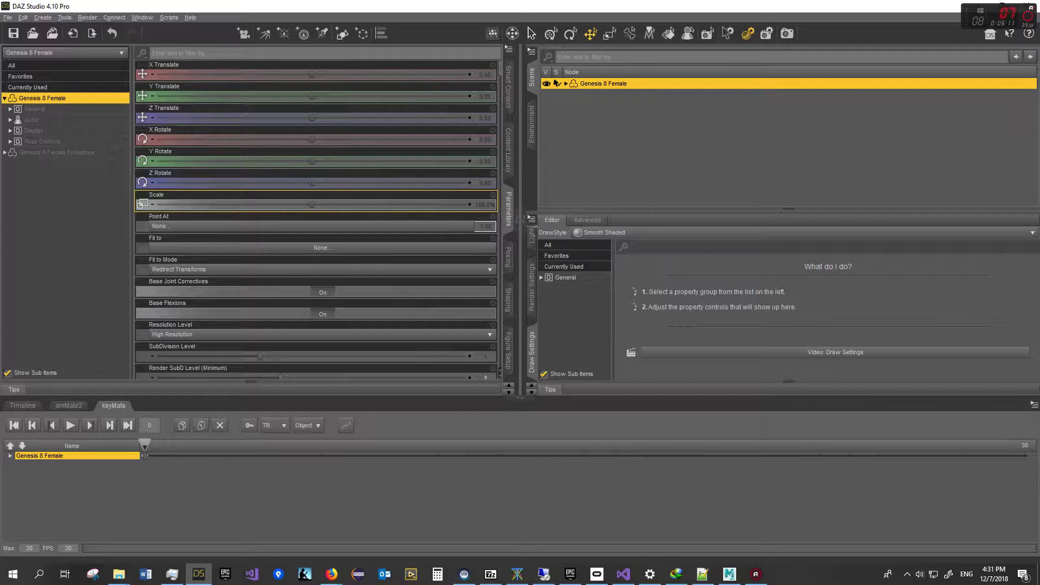
Examine the figure's Display parameters and return to the full Genesis 8 Female parameter list
{"action": "key", "text": "Down"}
{"action": "key", "text": "Down"}
{"action": "key", "text": "Down"}
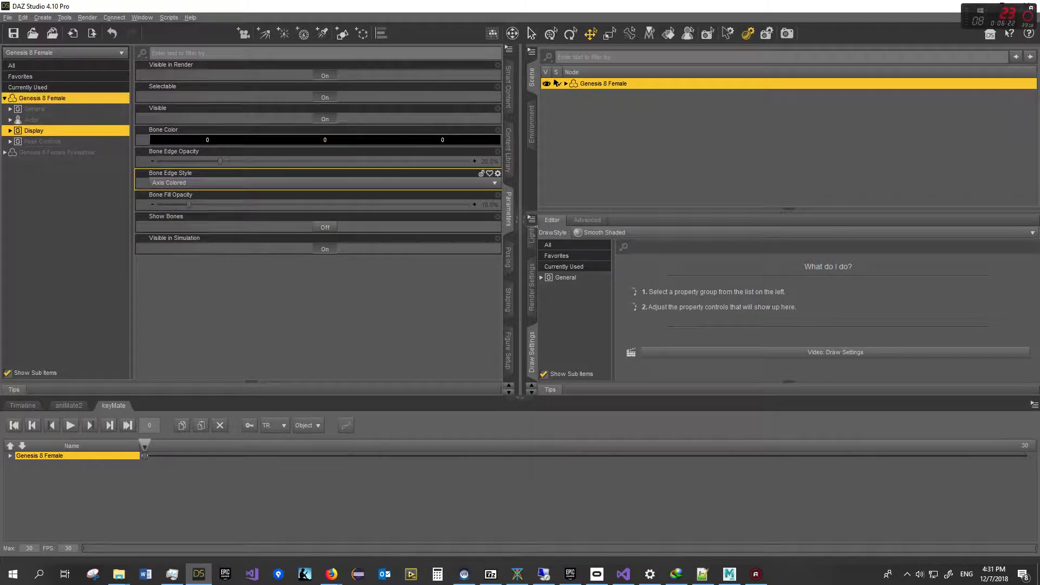
{"action": "left_click", "coordinate": [42, 98]}
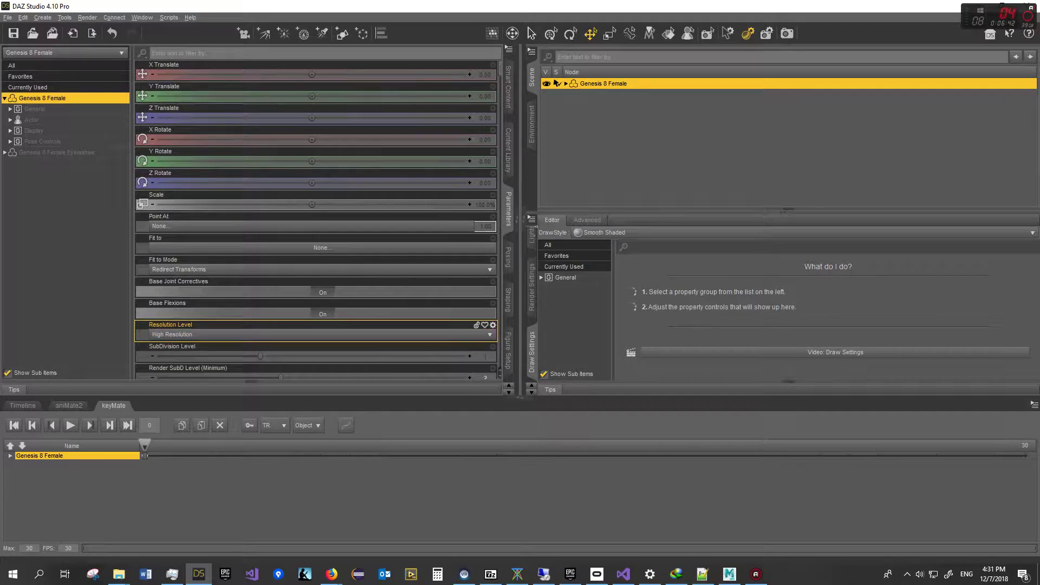
Switch the figure's Resolution Level to Base and back to High Resolution
{"action": "left_click", "coordinate": [322, 334]}
{"action": "left_click", "coordinate": [166, 347]}
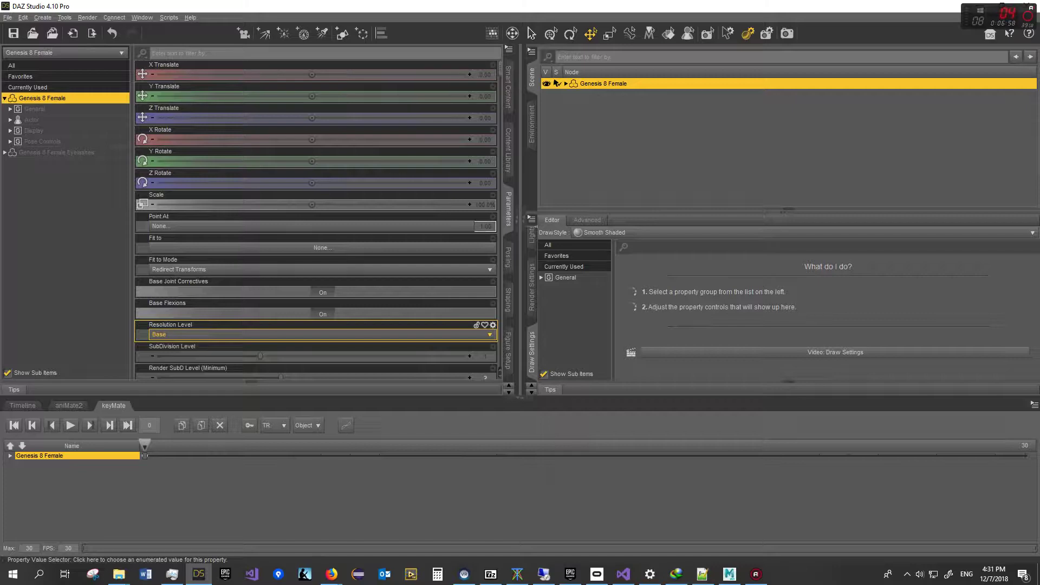
{"action": "left_click", "coordinate": [173, 334]}
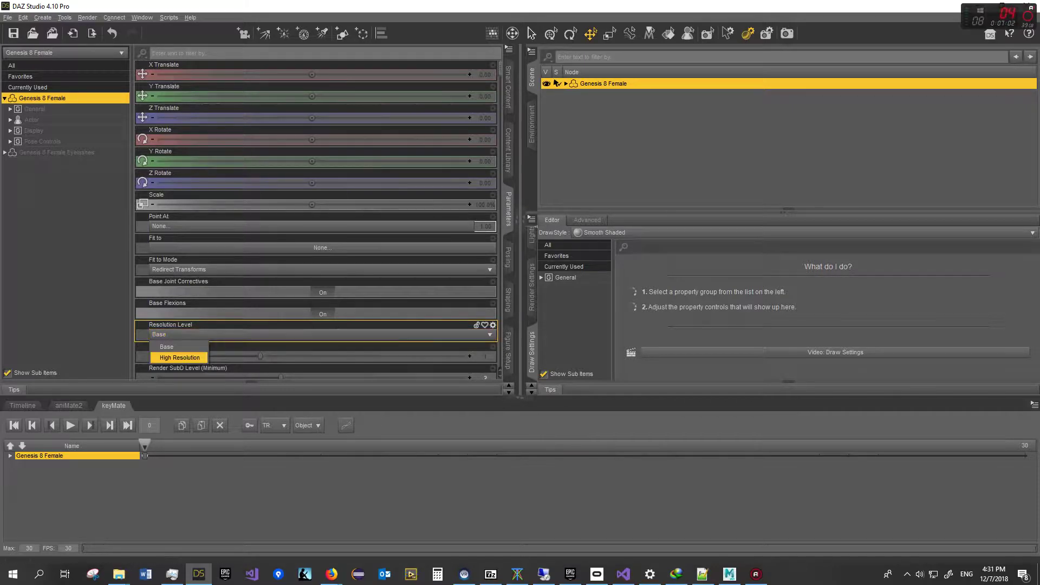
{"action": "left_click", "coordinate": [180, 358]}
Set the Genesis 8 Female's Resolution Level to Base
{"action": "left_click", "coordinate": [174, 334]}
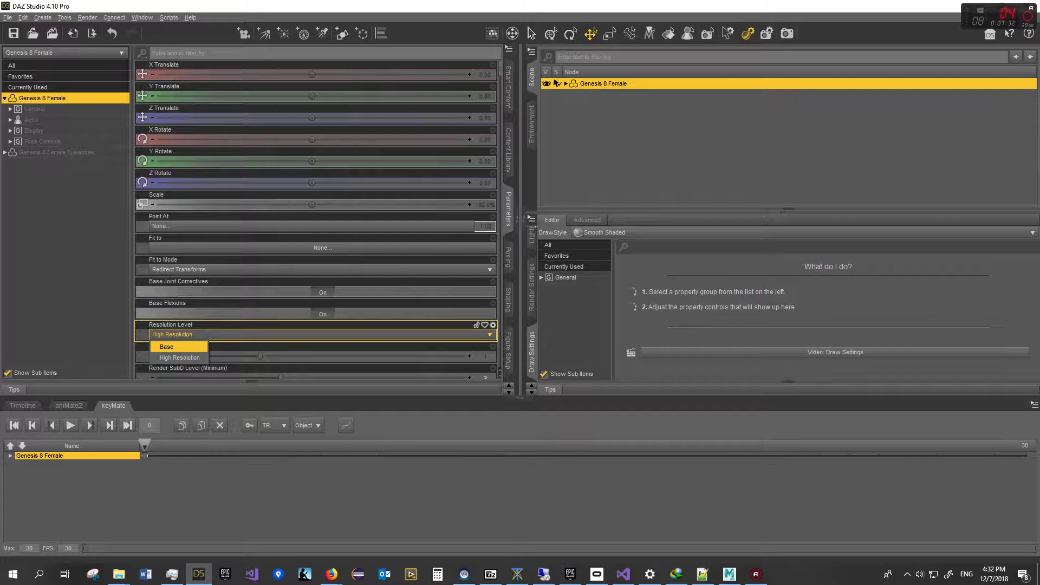
{"action": "key", "text": "Down"}
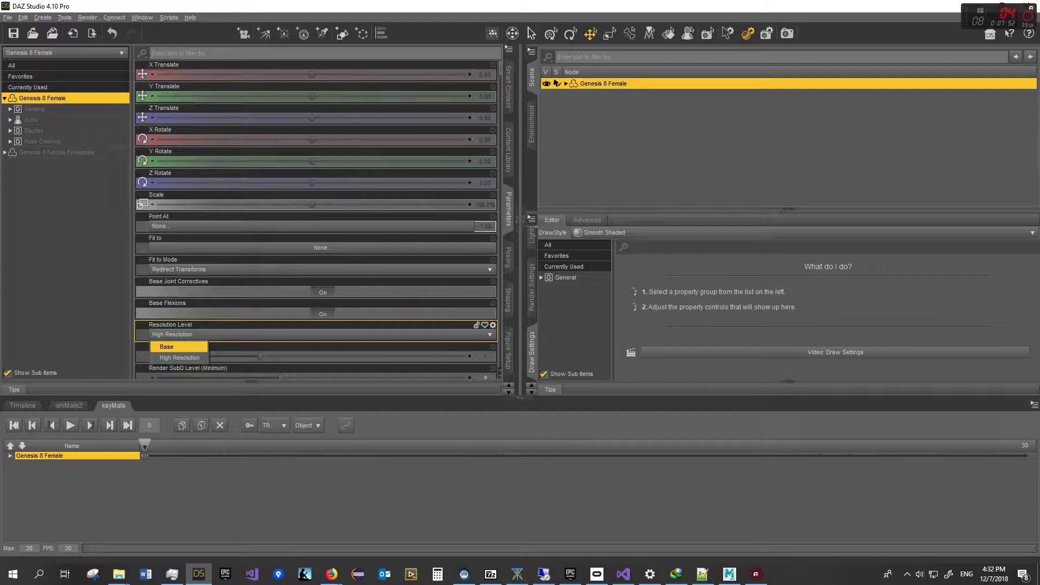
{"action": "key", "text": "Down"}
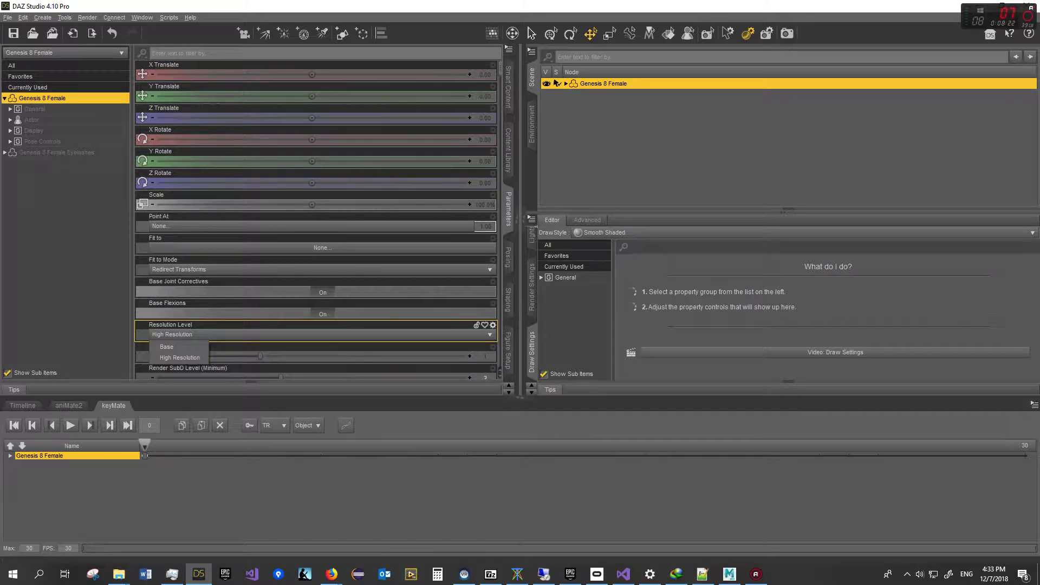
{"action": "left_click", "coordinate": [174, 347]}
Lower the figure's SubDivision Level to 0, keeping Genesis 8 Female selected under its existing name
{"action": "scroll", "coordinate": [314, 368], "scroll_direction": "down", "scroll_amount": 1}
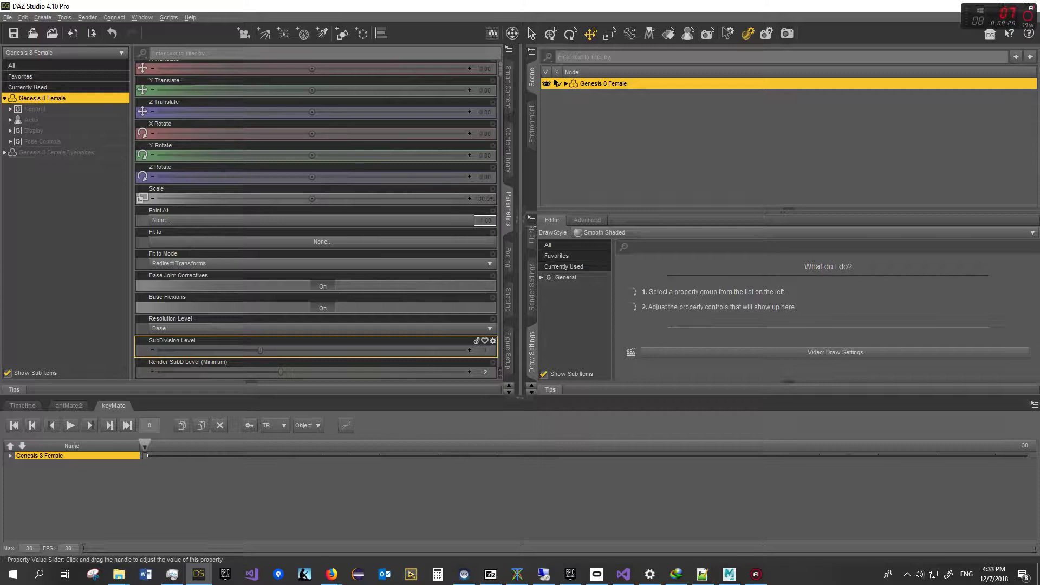
{"action": "left_click_drag", "start_coordinate": [260, 351], "coordinate": [158, 350]}
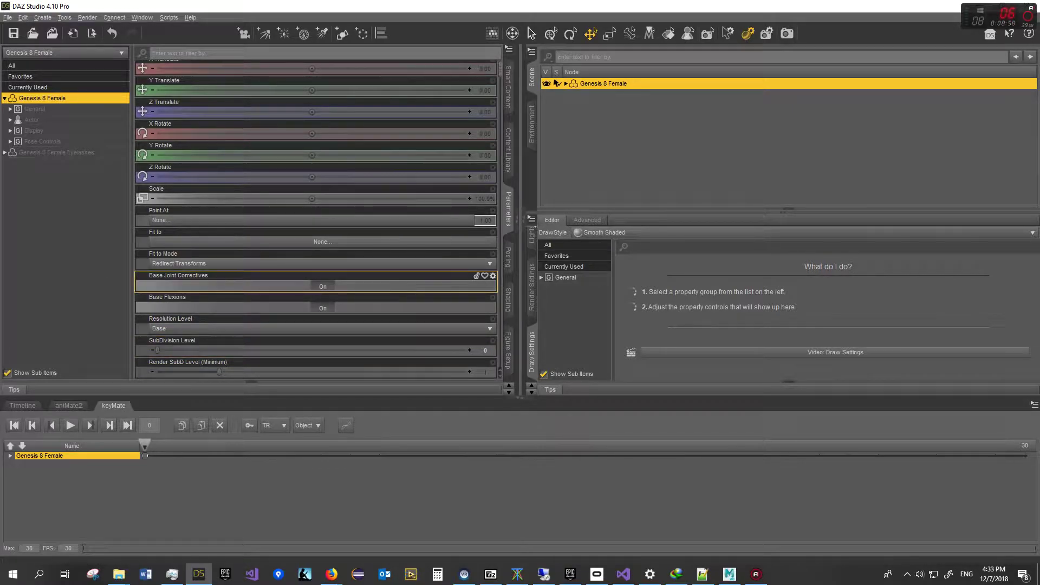
{"action": "left_click", "coordinate": [603, 84]}
{"action": "key", "text": "Return"}
{"action": "scroll", "coordinate": [314, 216], "scroll_direction": "up", "scroll_amount": 1}
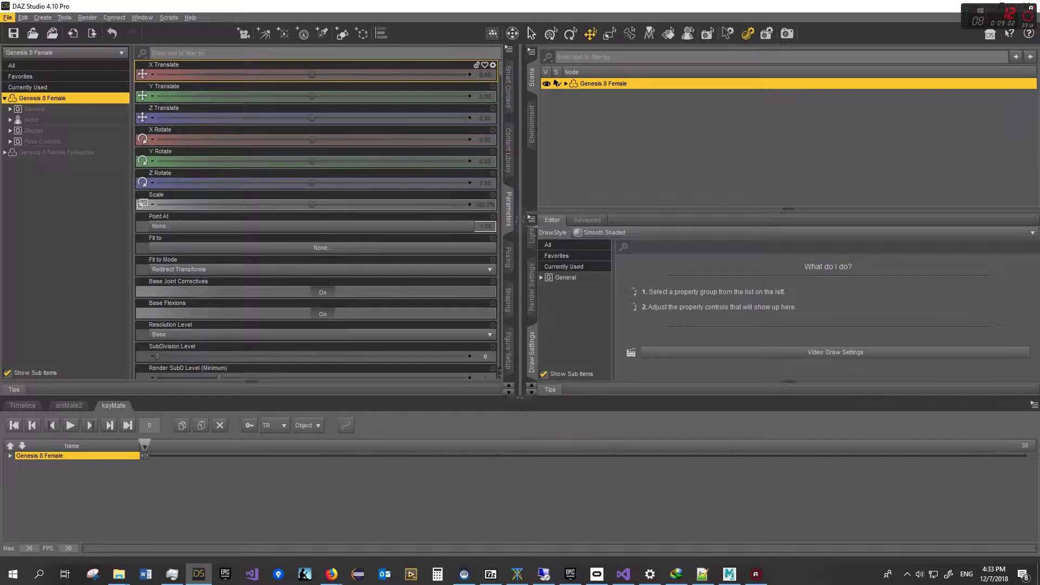
Export the Genesis 8 Female as a Wavefront OBJ named "G8F Base Model Original" in the Tutorial folder
{"action": "left_click", "coordinate": [7, 18]}
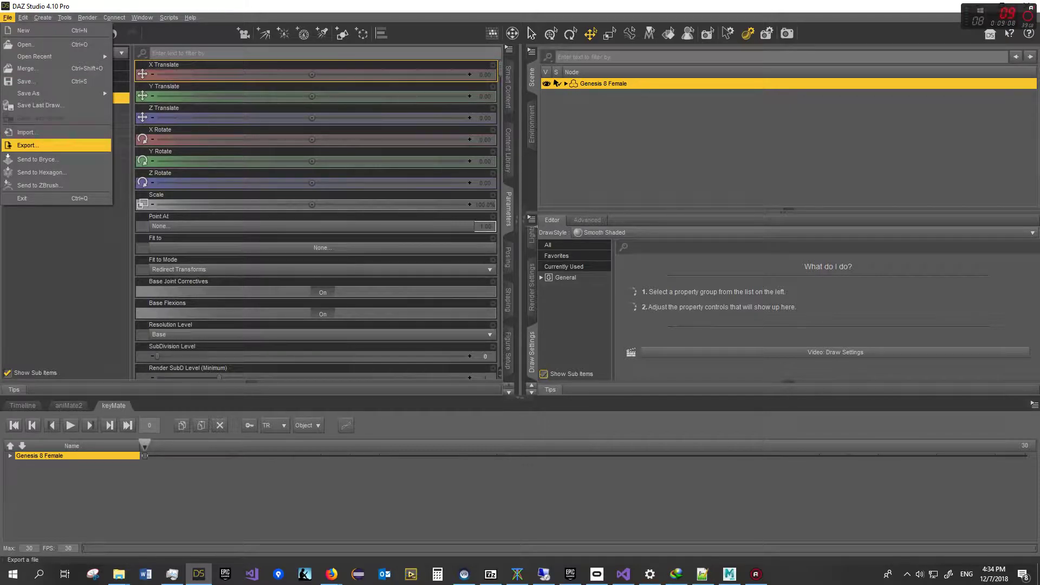
{"action": "left_click", "coordinate": [33, 145]}
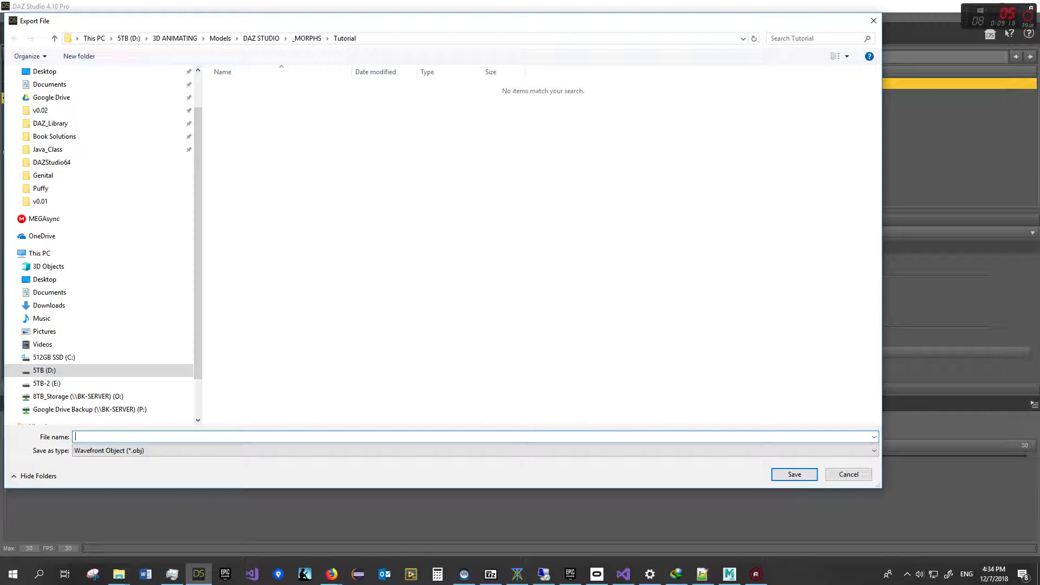
{"action": "type", "text": "G8F Base Model Original"}
{"action": "key", "text": "ctrl+shift+Left"}
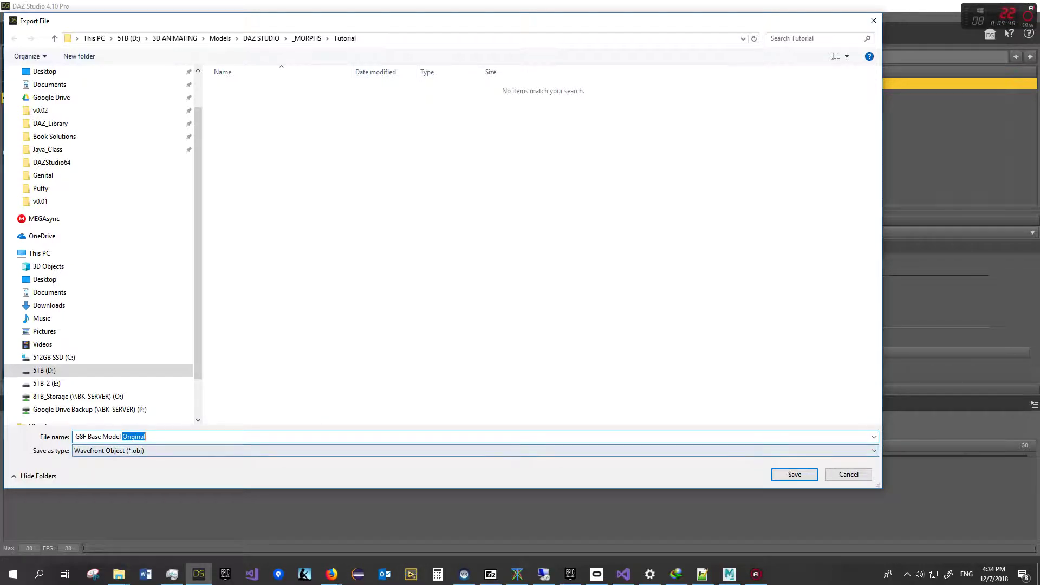
{"action": "key", "text": "Return"}
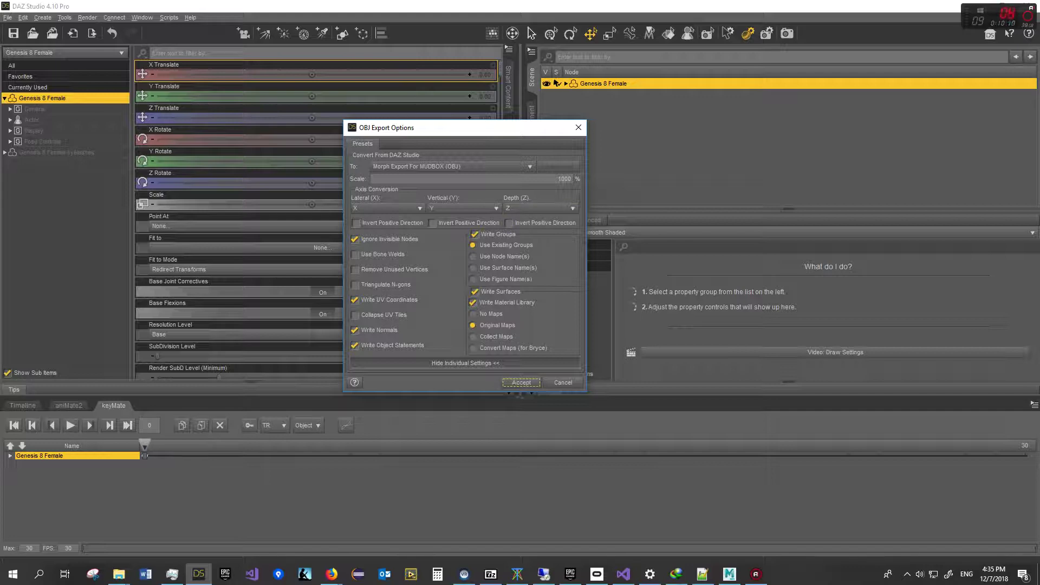
Review the OBJ export presets and scale, then accept the export with Morph Export For MUDBOX (OBJ) at 1000% scale
{"action": "left_click", "coordinate": [559, 179]}
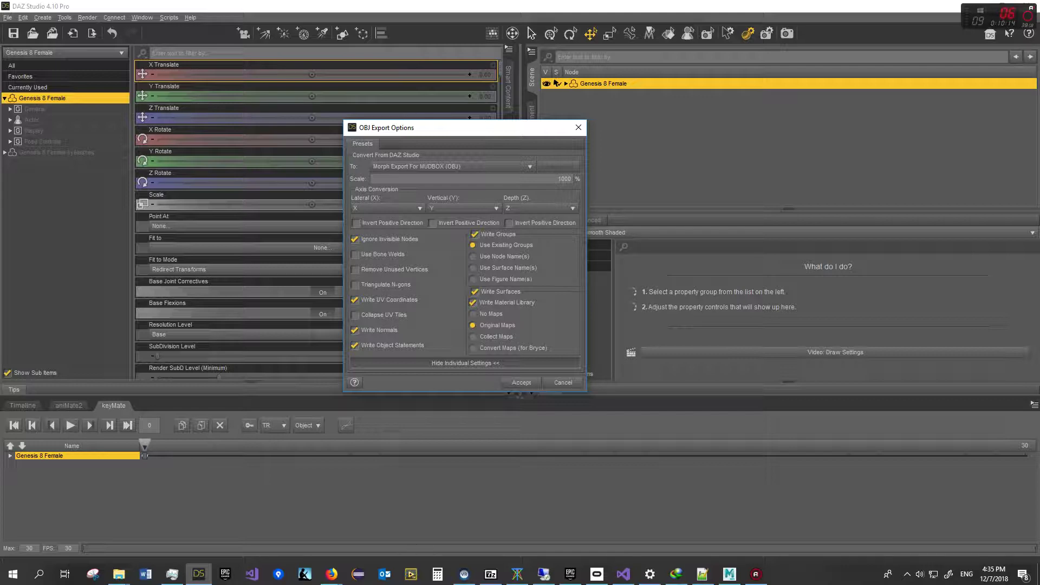
{"action": "double_click", "coordinate": [563, 178]}
{"action": "left_click", "coordinate": [449, 167]}
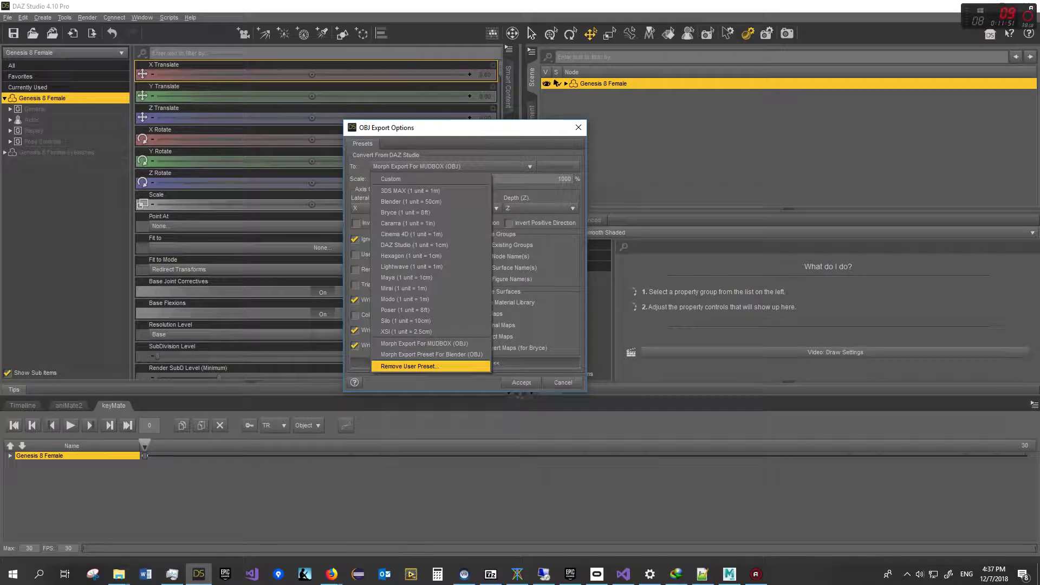
{"action": "left_click", "coordinate": [496, 223]}
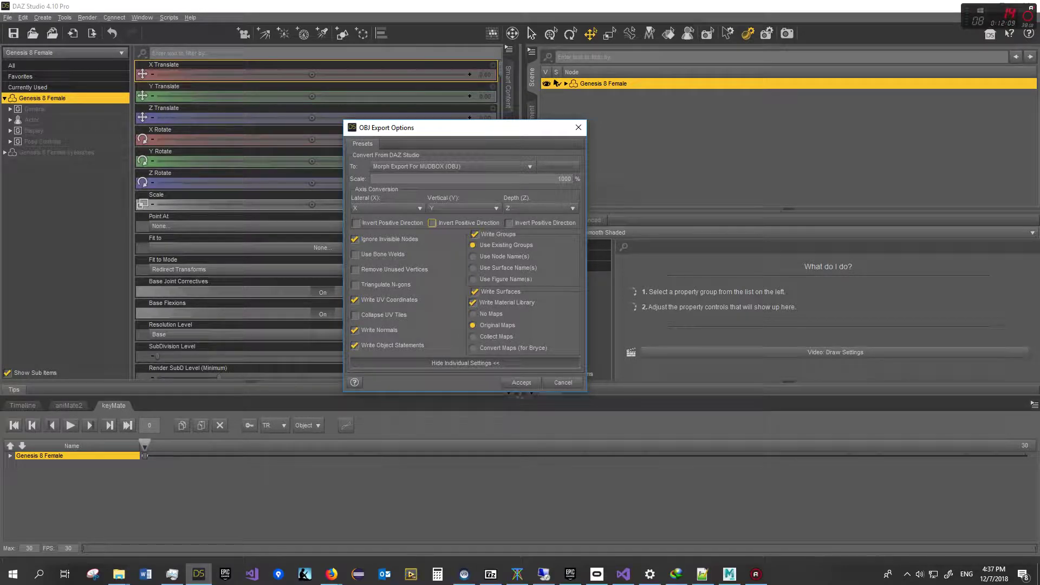
{"action": "left_click_drag", "start_coordinate": [557, 179], "coordinate": [573, 178]}
{"action": "left_click", "coordinate": [559, 179]}
{"action": "left_click_drag", "start_coordinate": [559, 178], "coordinate": [574, 178]}
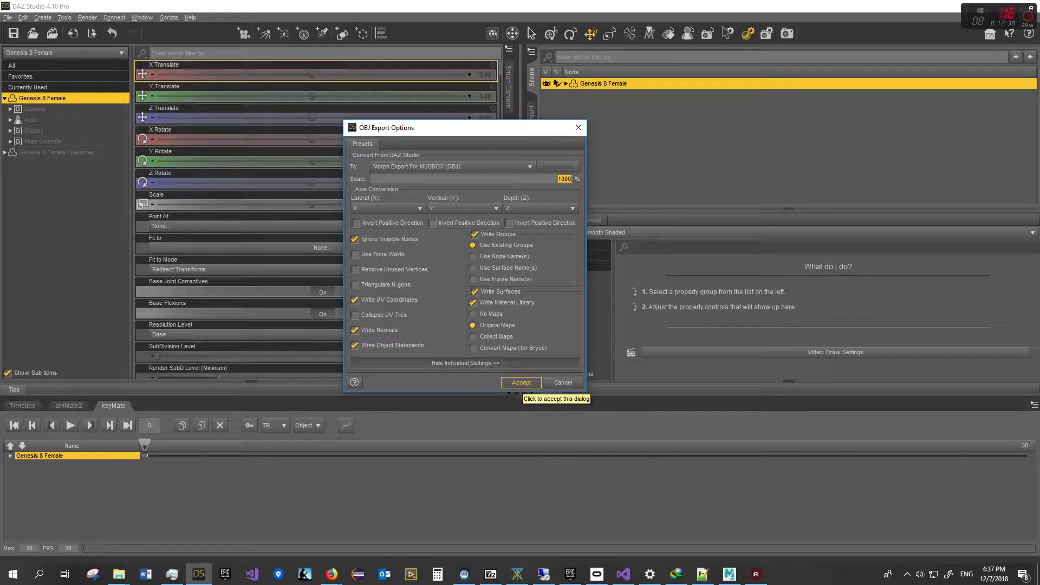
{"action": "left_click", "coordinate": [520, 383]}
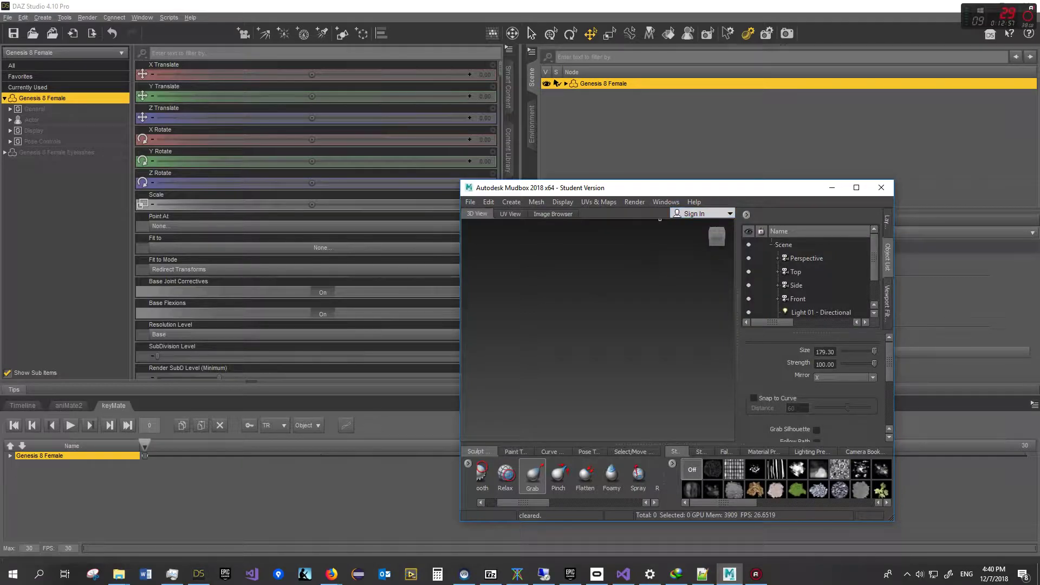
Maximize the Mudbox window and open G8F Base Model Original.obj from the Tutorial folder
{"action": "double_click", "coordinate": [657, 188]}
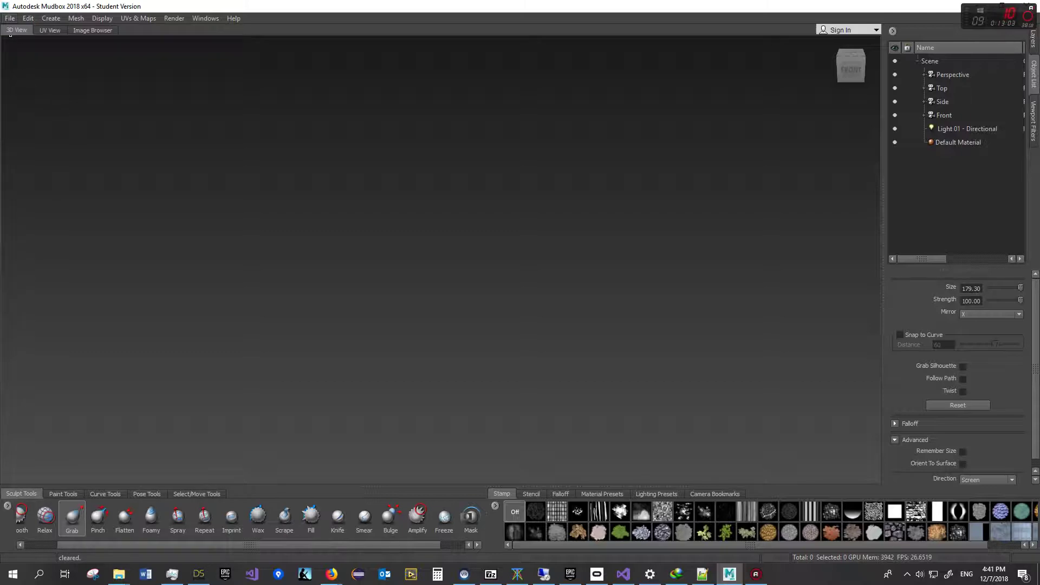
{"action": "left_click", "coordinate": [10, 18]}
{"action": "left_click", "coordinate": [26, 41]}
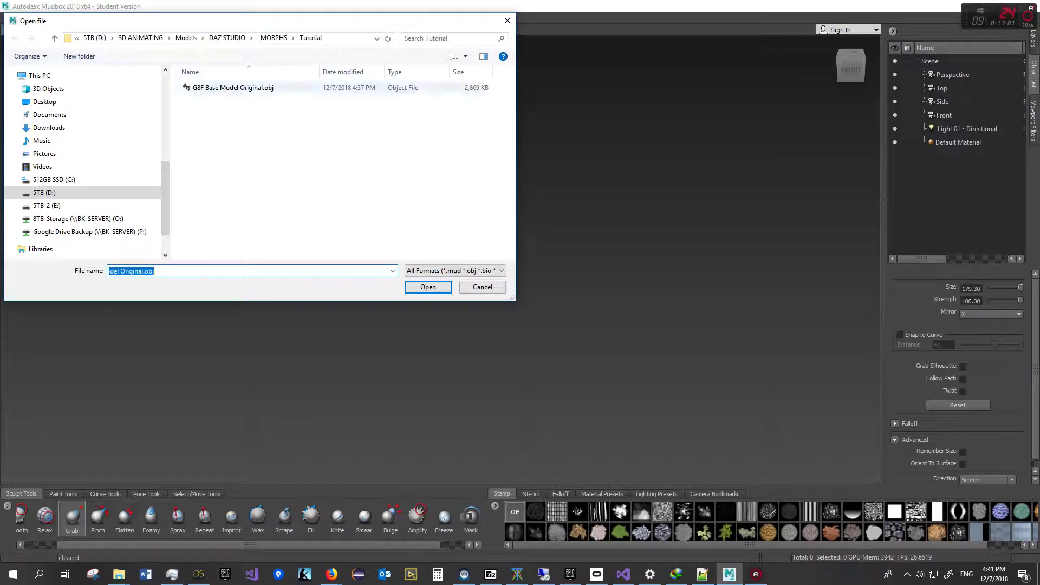
{"action": "left_click", "coordinate": [233, 88]}
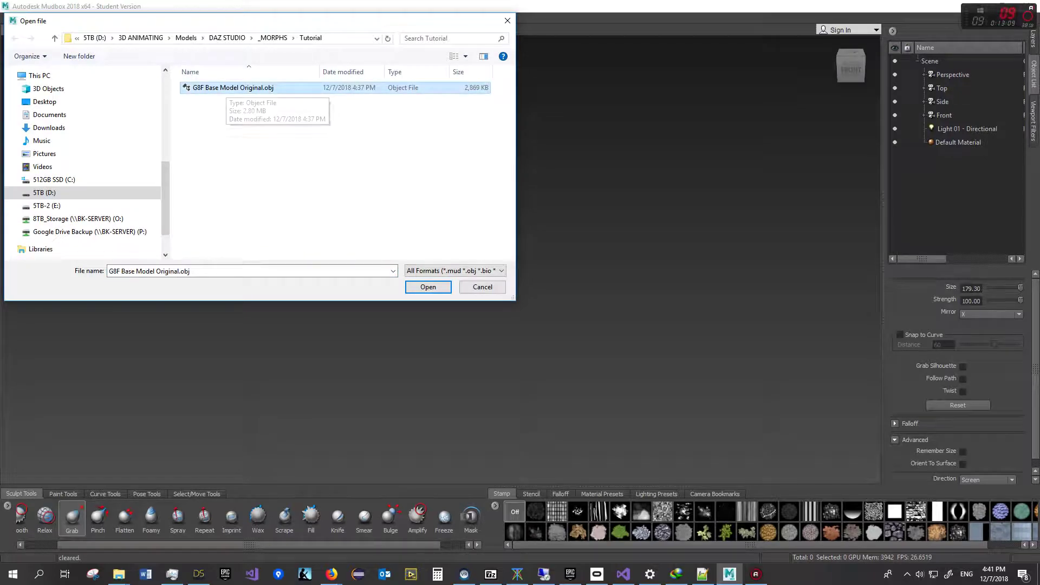
{"action": "double_click", "coordinate": [230, 88]}
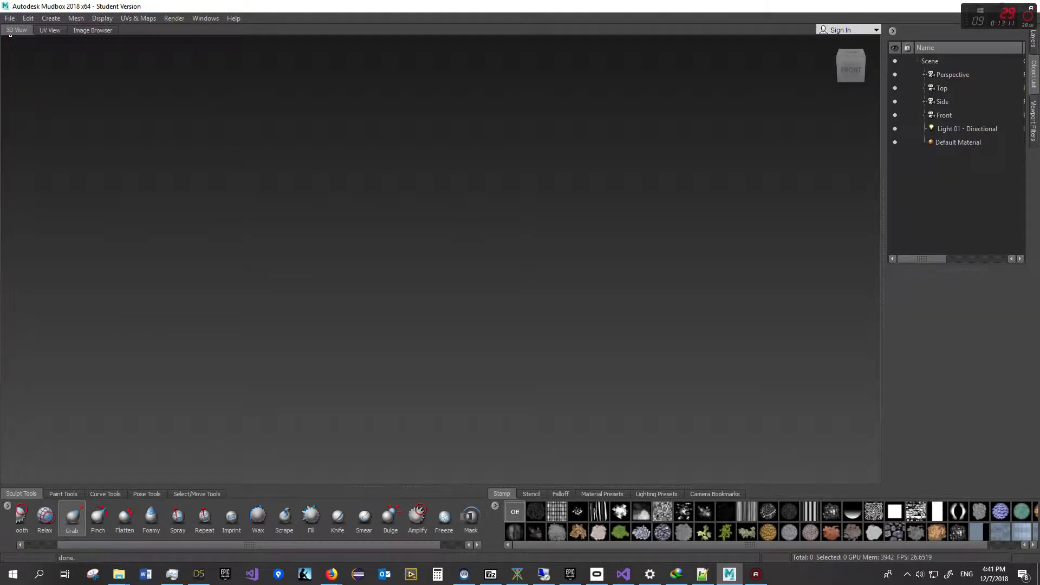
{"action": "scroll", "coordinate": [520, 203], "scroll_direction": "up", "scroll_amount": 5}
{"action": "scroll", "coordinate": [506, 209], "scroll_direction": "down", "scroll_amount": 3}
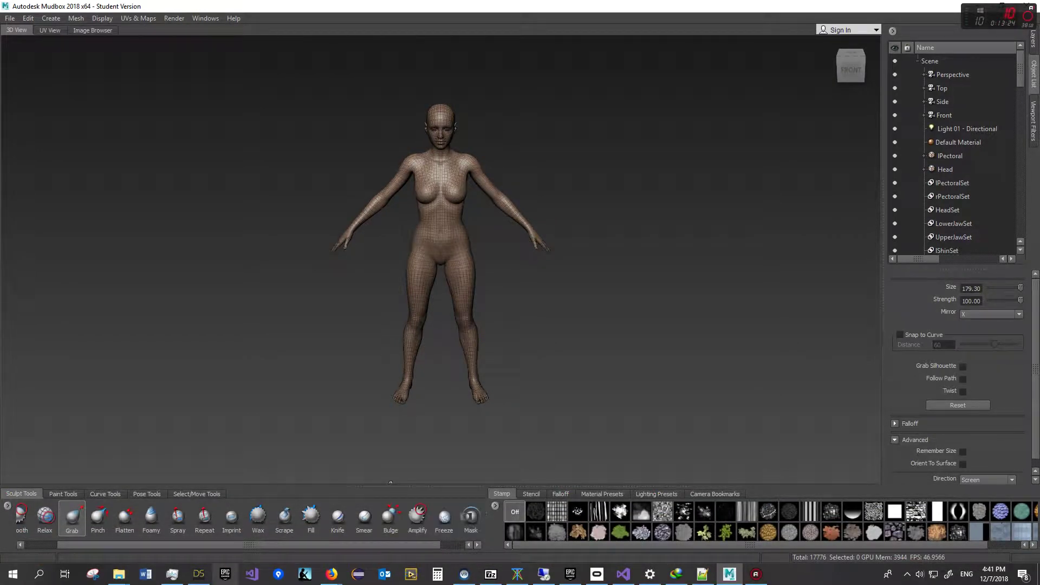
Switch to DAZ Studio and start a second OBJ export of the figure named "G8F Base Model Original 10%.obj"
{"action": "left_click", "coordinate": [198, 574]}
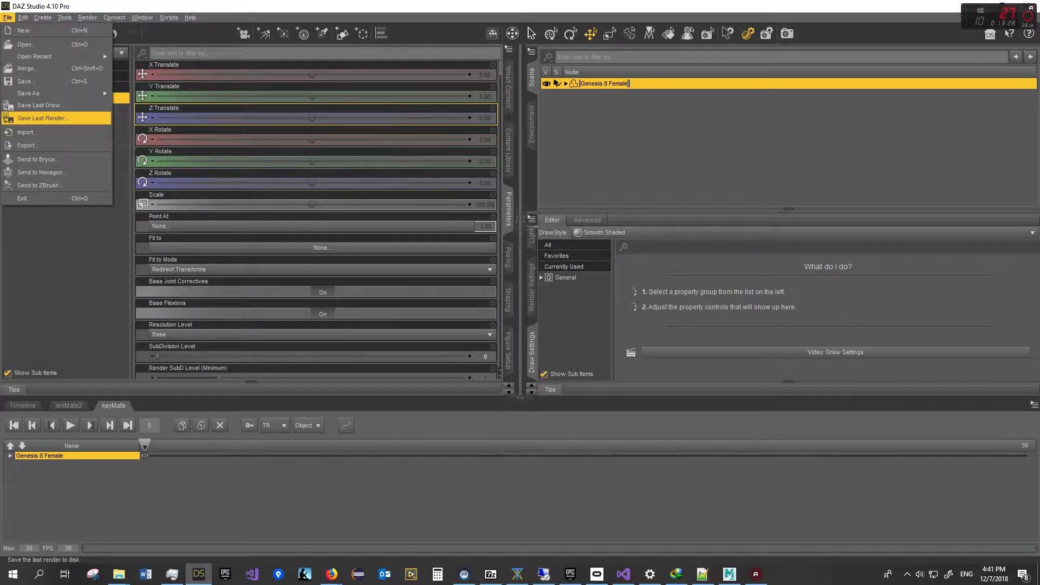
{"action": "left_click", "coordinate": [29, 145]}
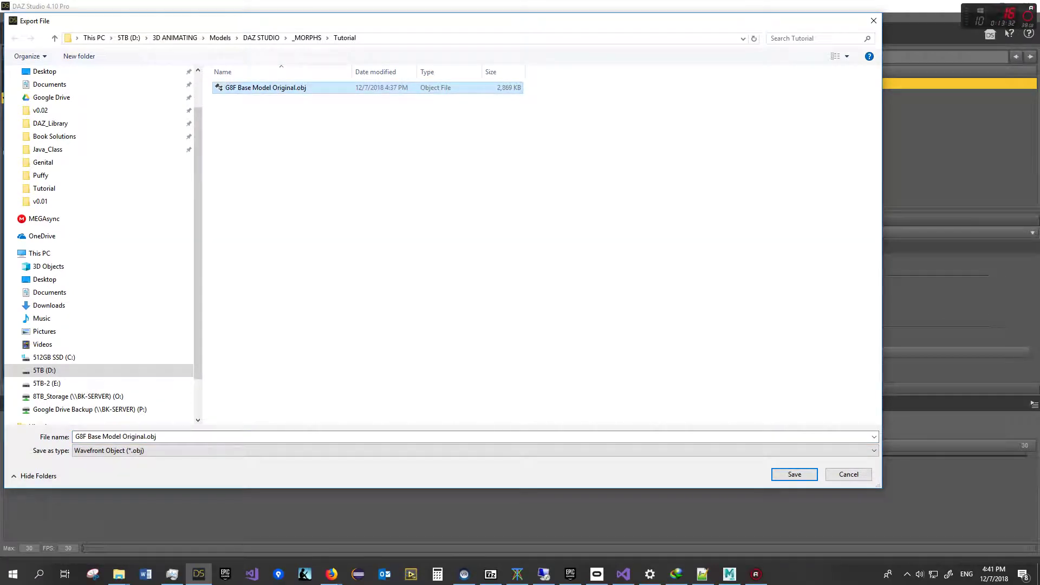
{"action": "key", "text": "Tab"}
{"action": "left_click", "coordinate": [144, 436]}
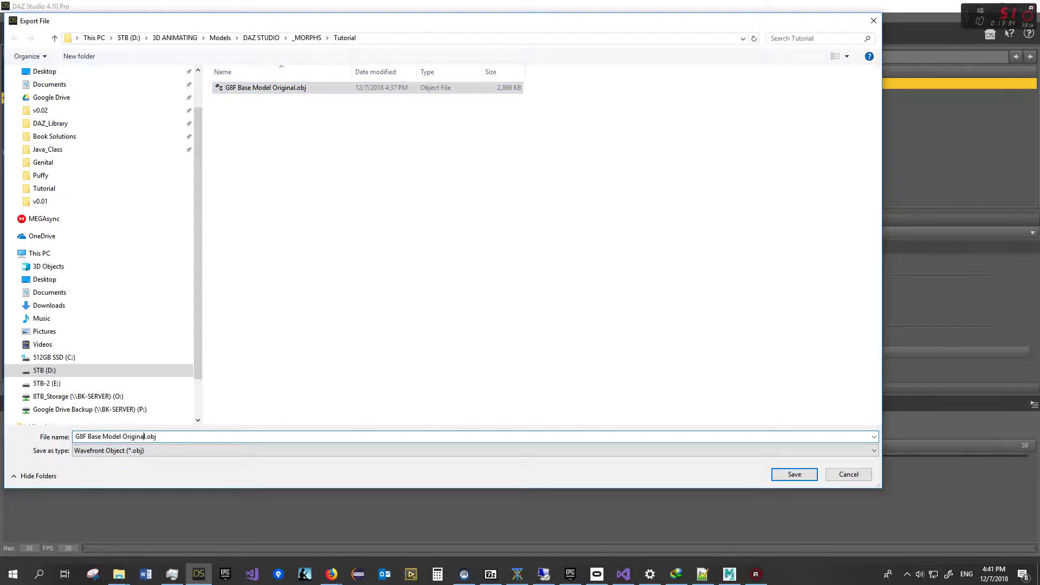
{"action": "type", "text": "SMALL"}
{"action": "key", "text": "BackSpace"}
{"action": "key", "text": "BackSpace"}
{"action": "key", "text": "BackSpace"}
{"action": "key", "text": "BackSpace"}
{"action": "key", "text": "BackSpace"}
{"action": "type", "text": "100"}
{"action": "key", "text": "BackSpace"}
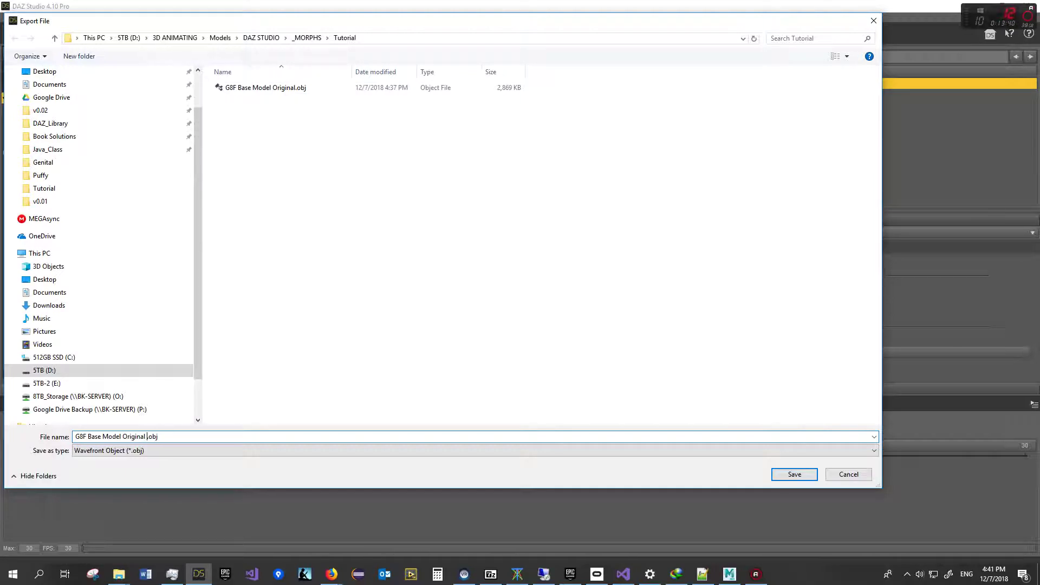
{"action": "type", "text": "%"}
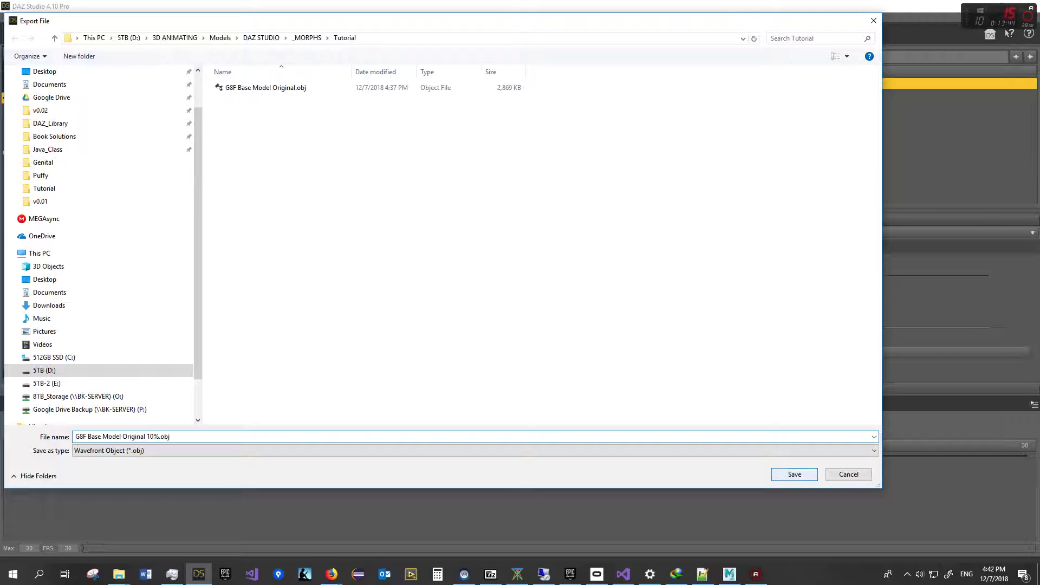
{"action": "left_click", "coordinate": [794, 474]}
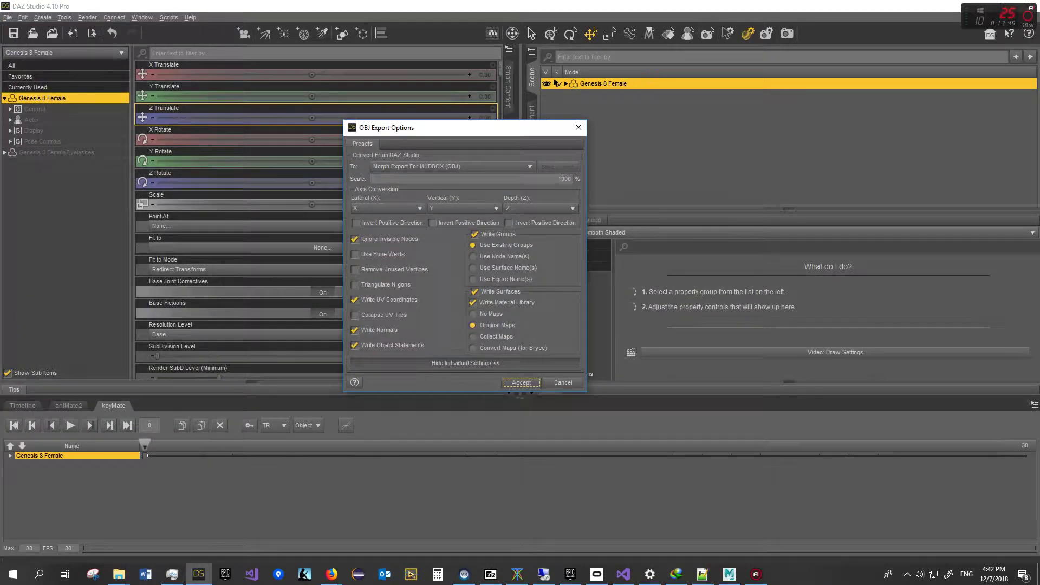
Set the OBJ export scale to 10%, accept the export and switch to Mudbox
{"action": "double_click", "coordinate": [564, 179]}
{"action": "type", "text": "10"}
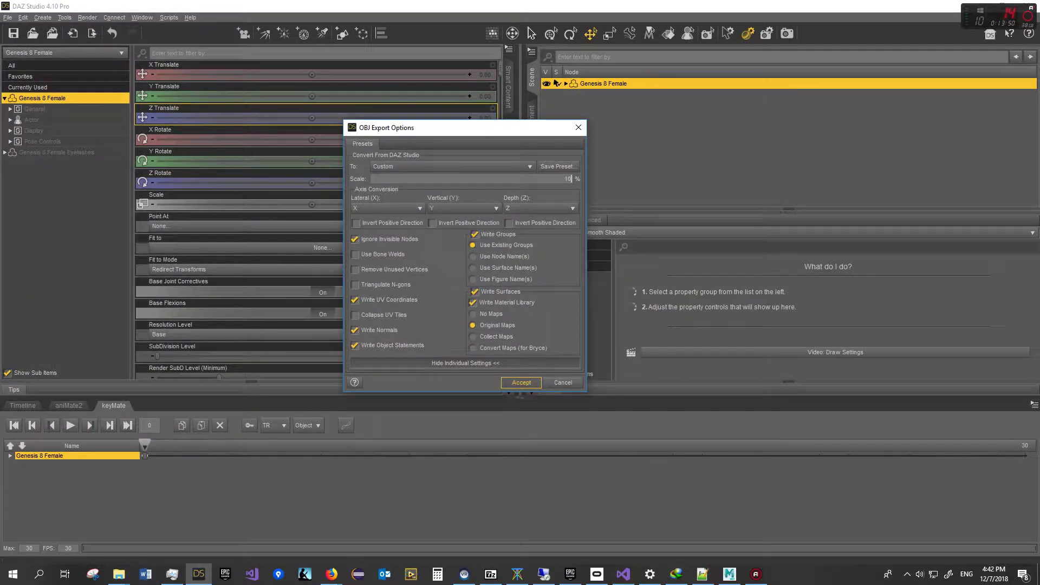
{"action": "left_click", "coordinate": [521, 382]}
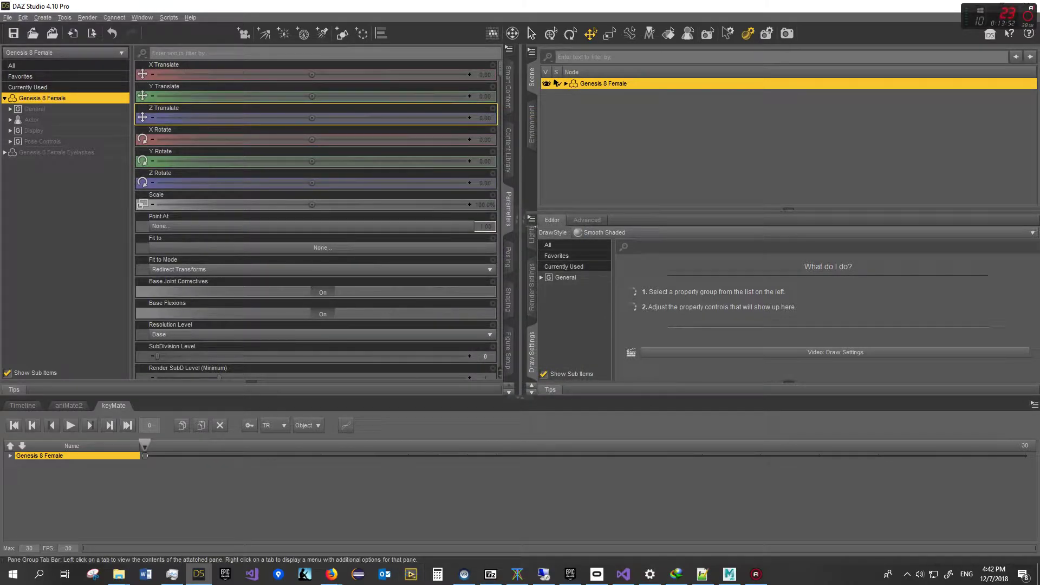
{"action": "left_click", "coordinate": [728, 573]}
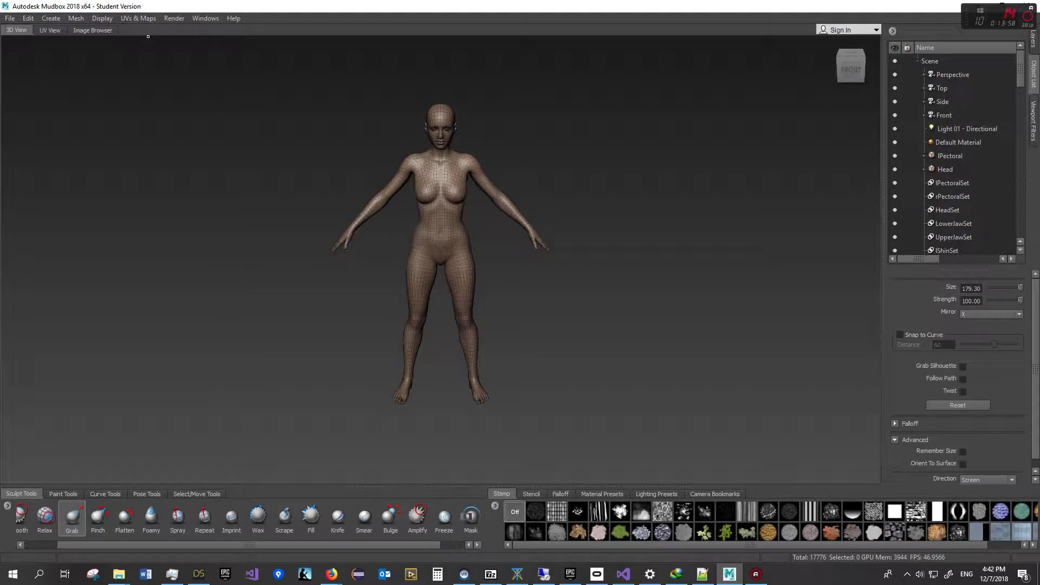
{"action": "left_click", "coordinate": [10, 19]}
{"action": "left_click", "coordinate": [28, 40]}
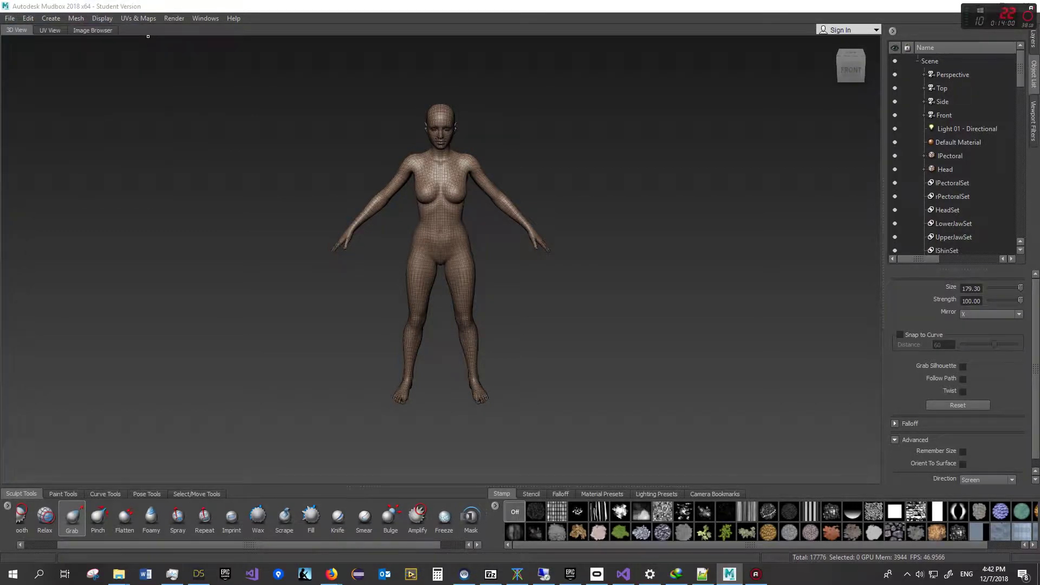
{"action": "left_click", "coordinate": [240, 88]}
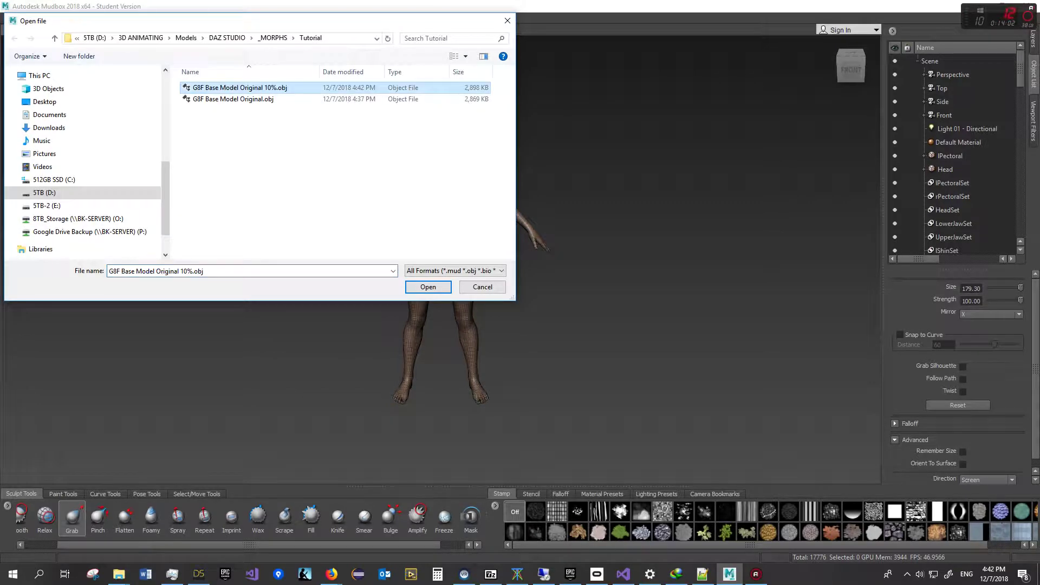
{"action": "key", "text": "Down"}
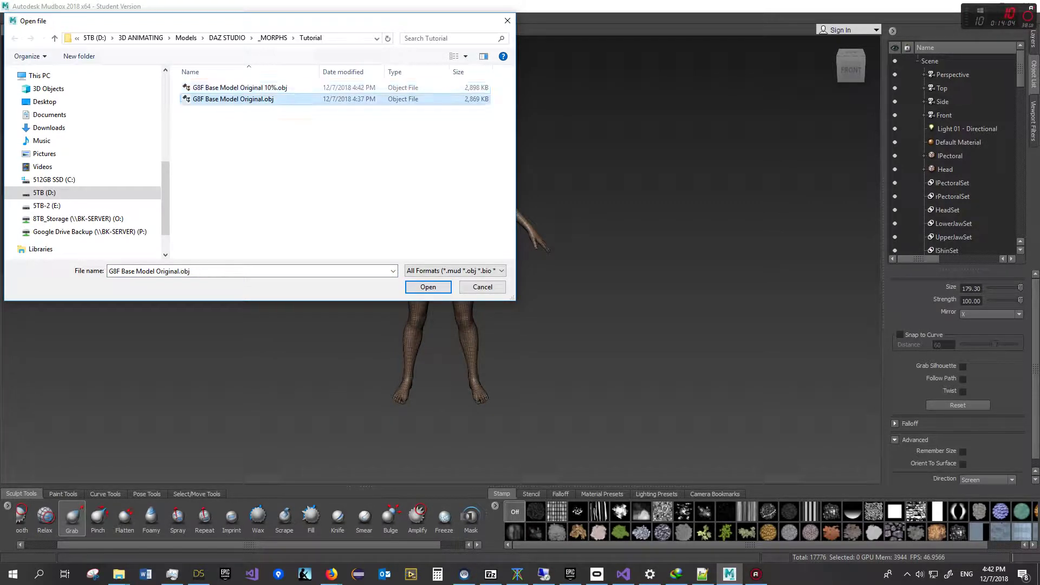
{"action": "key", "text": "Up"}
{"action": "key", "text": "Down"}
{"action": "key", "text": "Up"}
{"action": "key", "text": "Return"}
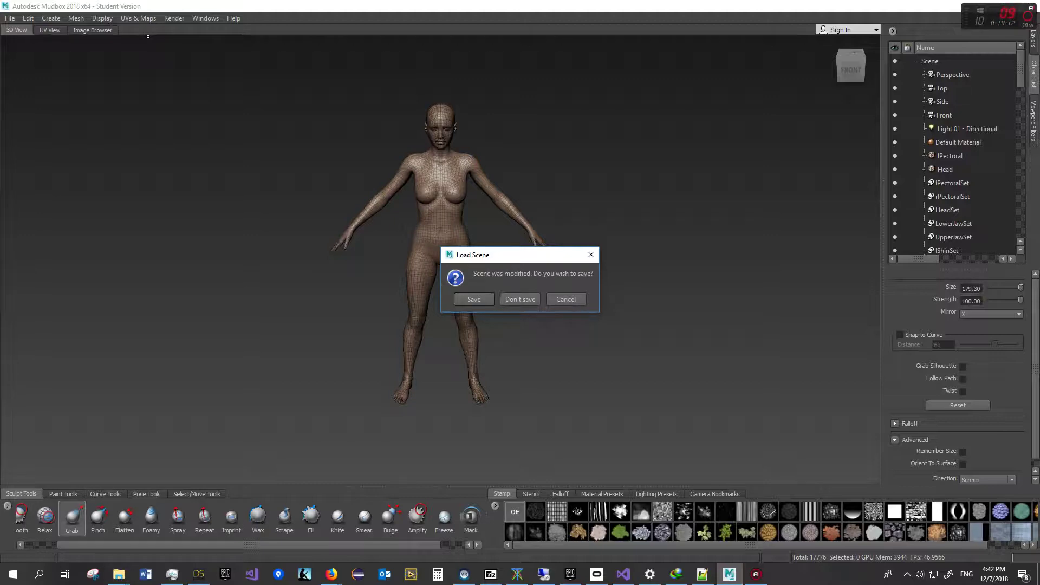
{"action": "left_click", "coordinate": [552, 303]}
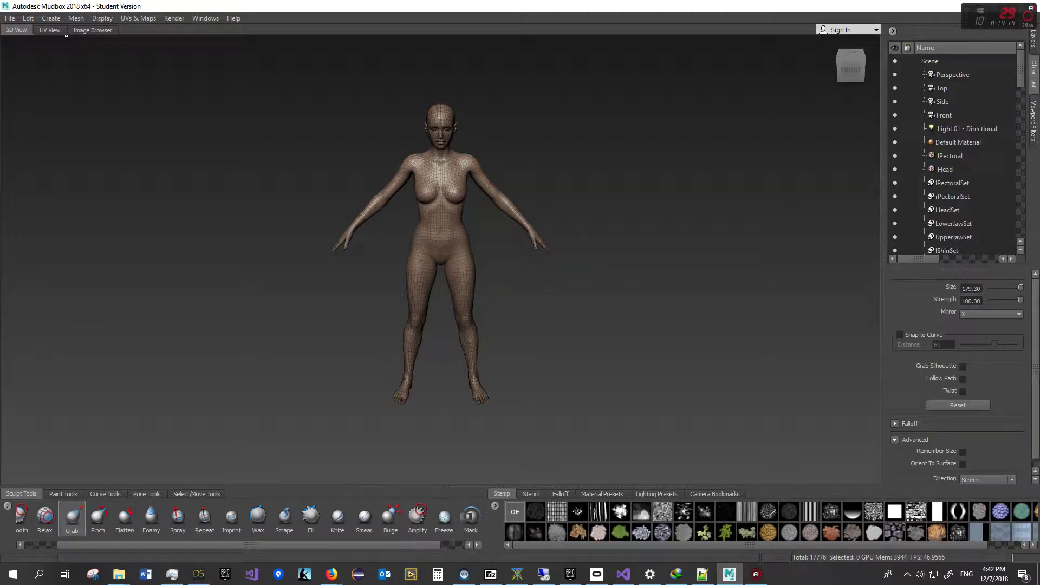
Import G8F Base Model Original 10%.obj into the current scene and compare its size with the full-scale figure
{"action": "left_click", "coordinate": [10, 18]}
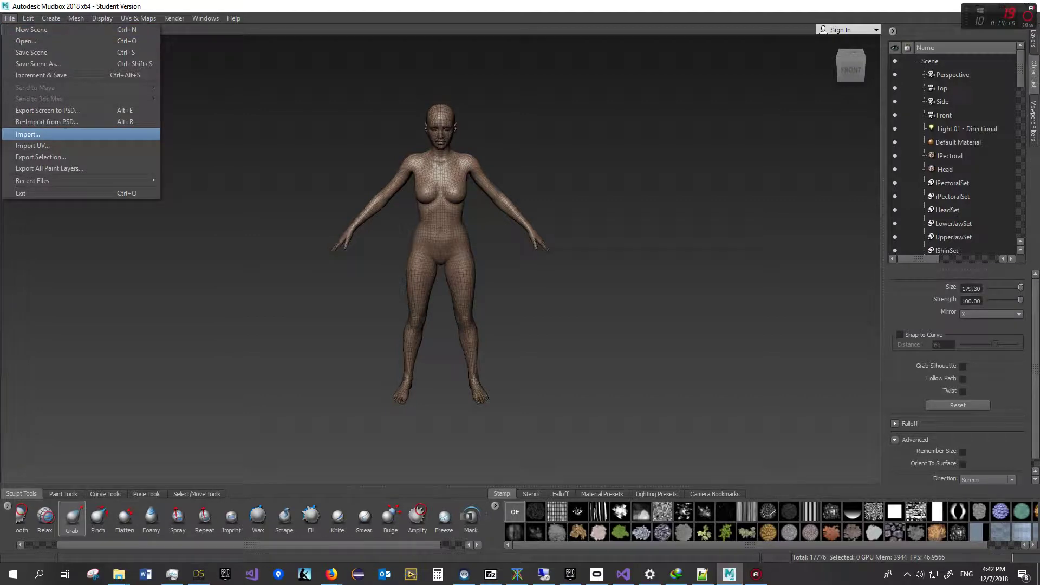
{"action": "left_click", "coordinate": [28, 134]}
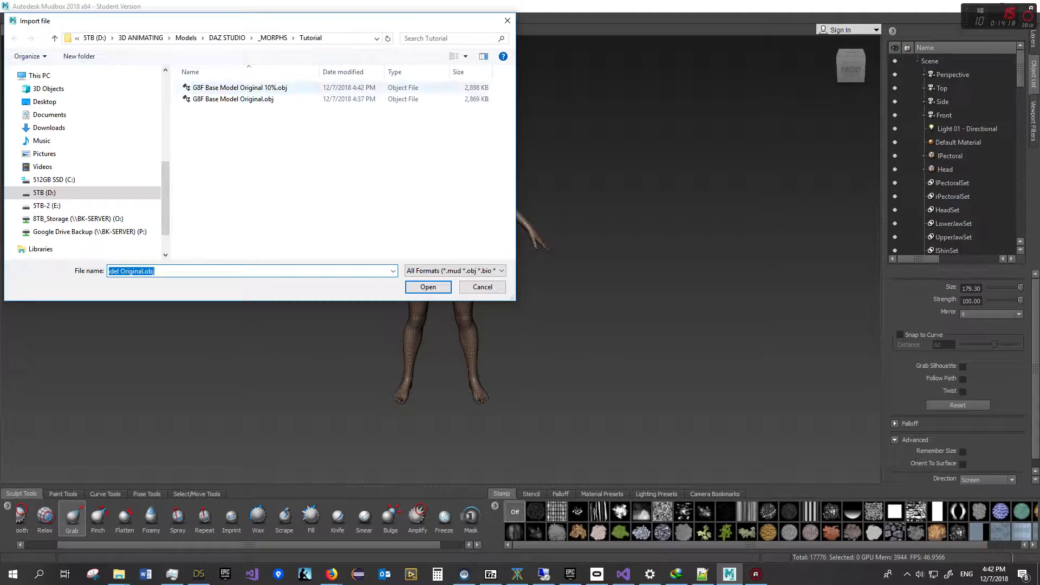
{"action": "double_click", "coordinate": [238, 88]}
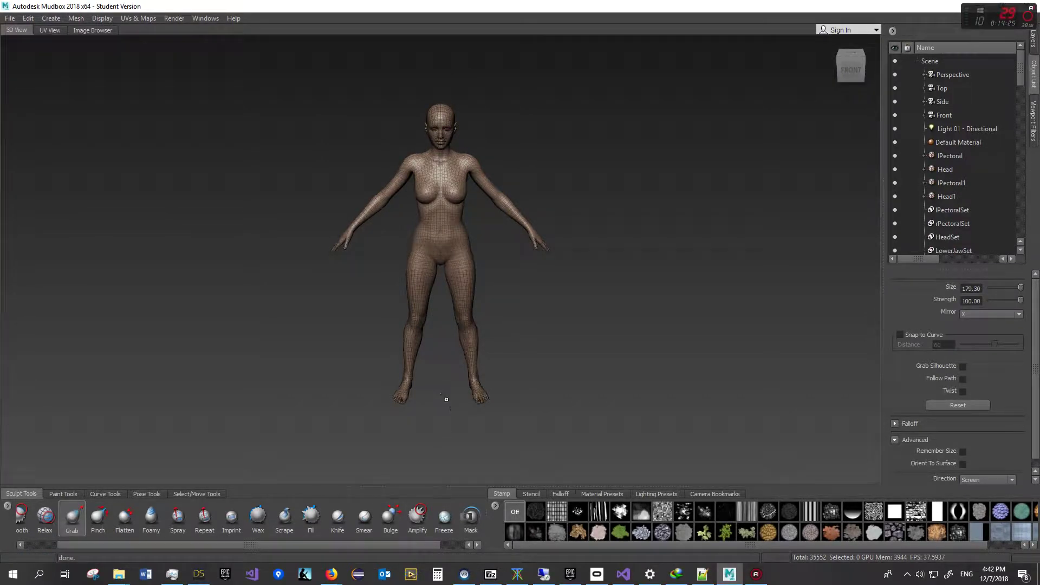
{"action": "scroll", "coordinate": [446, 399], "scroll_direction": "up", "scroll_amount": 5}
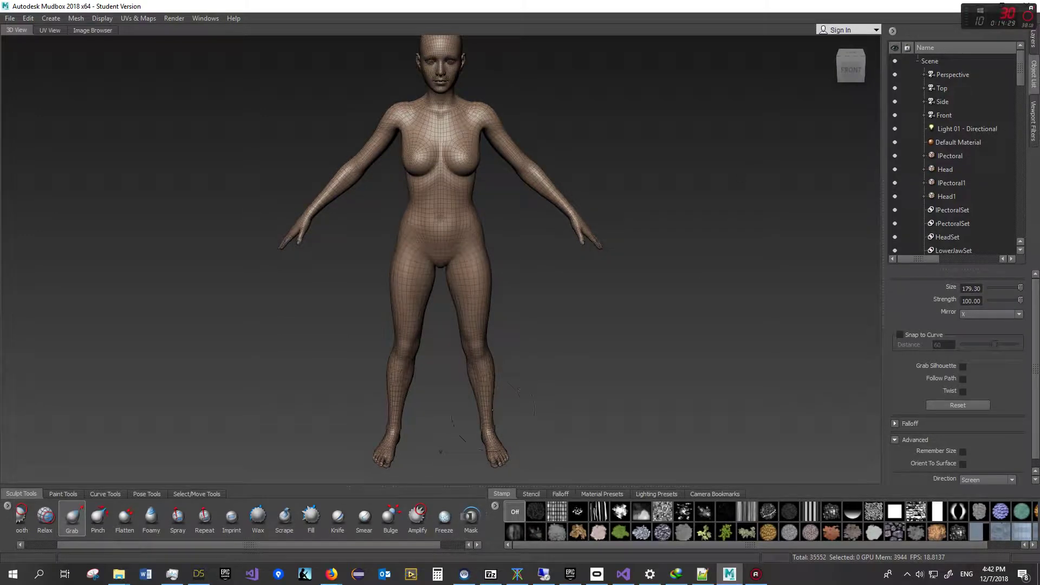
{"action": "scroll", "coordinate": [440, 457], "scroll_direction": "up", "scroll_amount": 5}
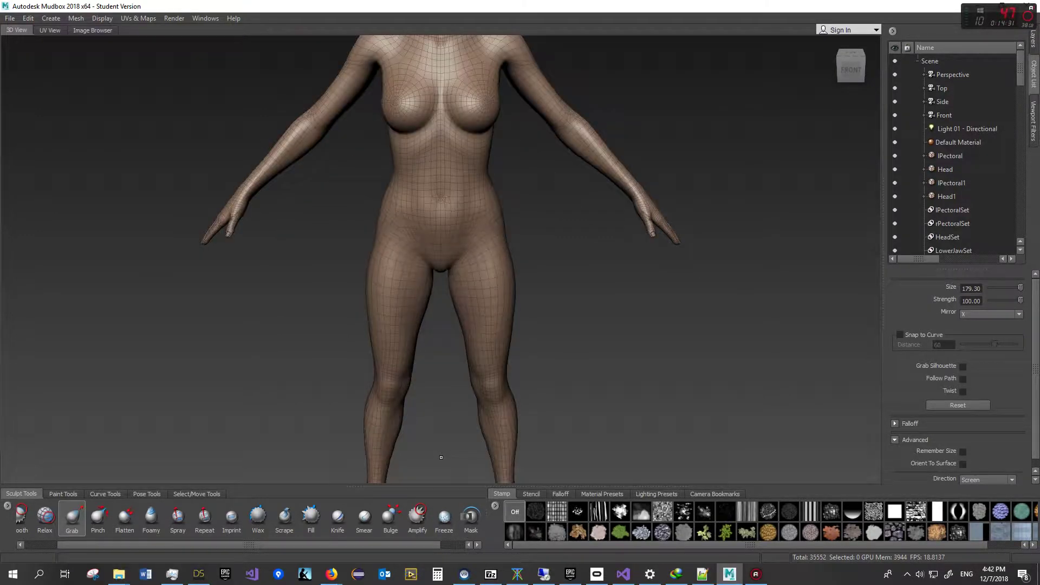
{"action": "scroll", "coordinate": [441, 457], "scroll_direction": "down", "scroll_amount": 8}
{"action": "scroll", "coordinate": [441, 457], "scroll_direction": "up", "scroll_amount": 5}
{"action": "scroll", "coordinate": [441, 457], "scroll_direction": "down", "scroll_amount": 1}
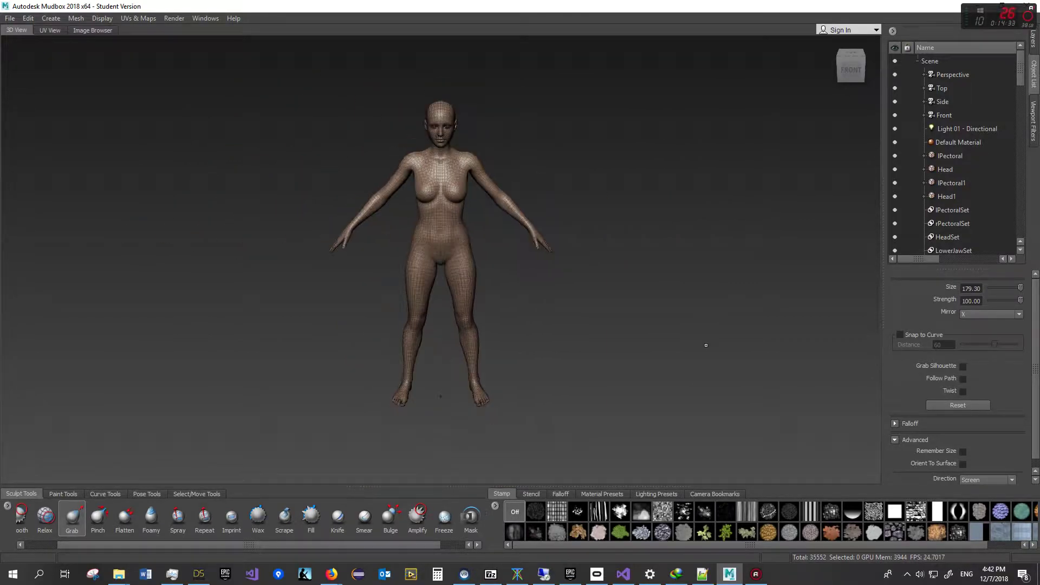
Look through the scene's object list and select the original figure's Head mesh
{"action": "left_click_drag", "start_coordinate": [1021, 67], "coordinate": [1020, 188]}
{"action": "scroll", "coordinate": [953, 157], "scroll_direction": "up", "scroll_amount": 10}
{"action": "left_click", "coordinate": [944, 169]}
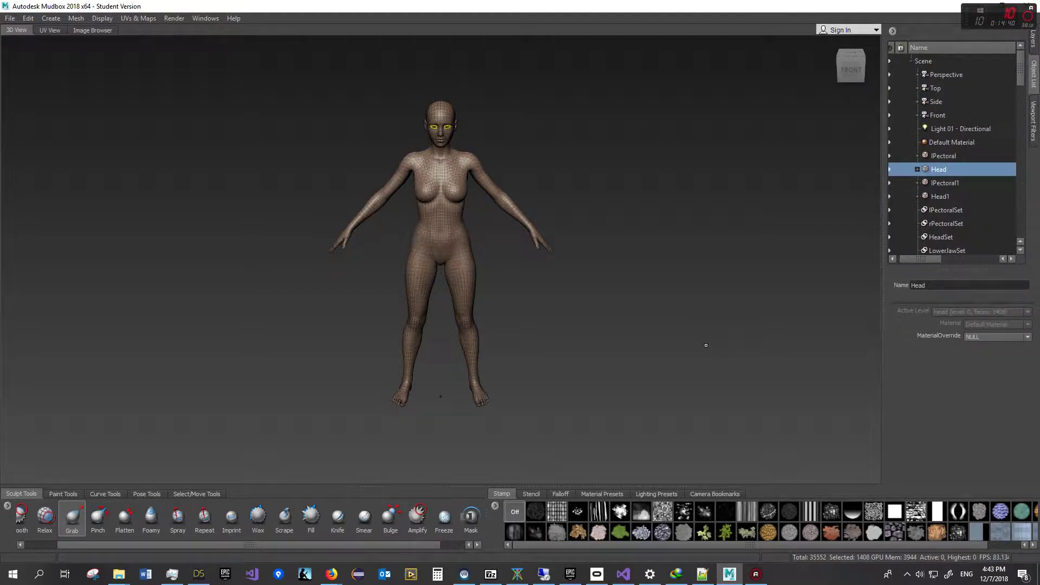
Select the Head1 mesh in the object list and check its object options and the display options
{"action": "left_click", "coordinate": [941, 196]}
{"action": "right_click", "coordinate": [946, 196]}
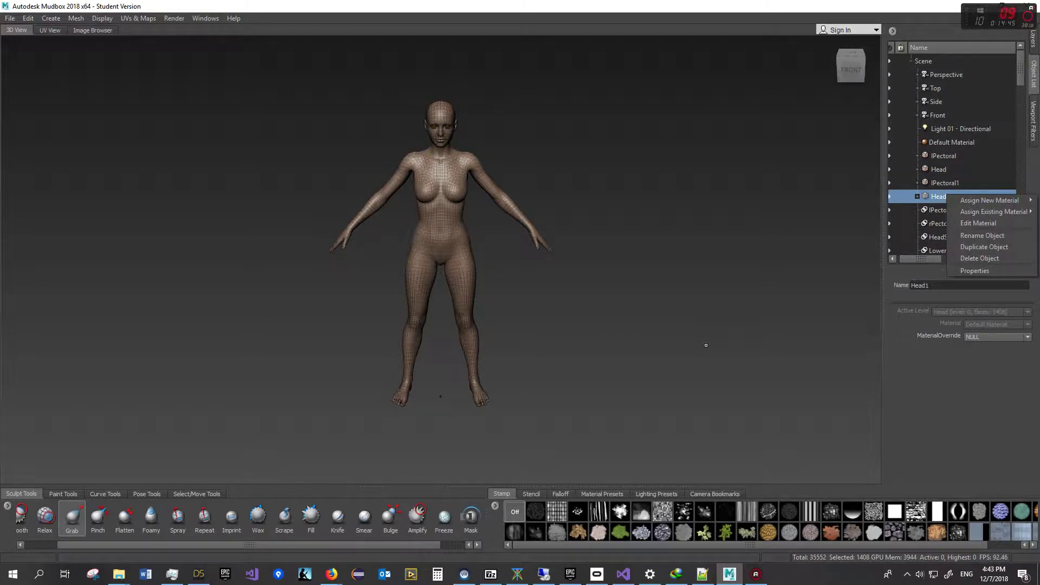
{"action": "left_click", "coordinate": [102, 19]}
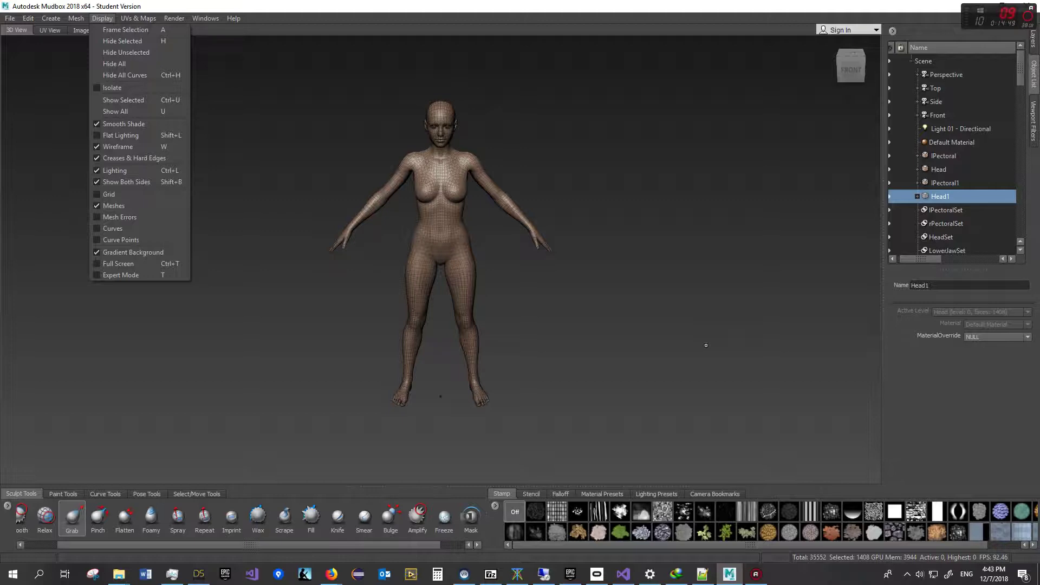
{"action": "left_click", "coordinate": [706, 345]}
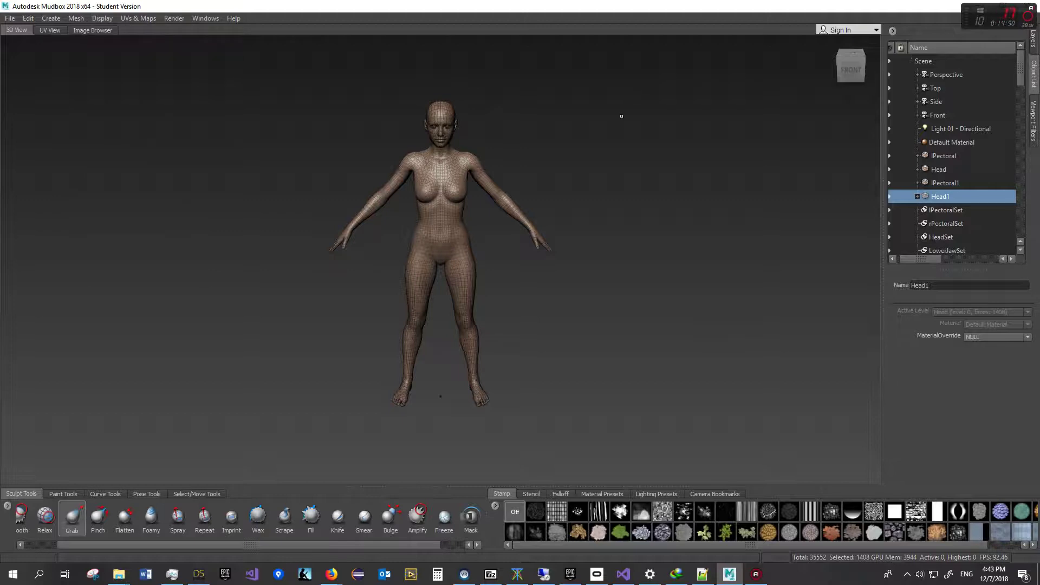
Compare the 10% figure between the feet of the full-scale figure with the larger model at close range
{"action": "scroll", "coordinate": [476, 391], "scroll_direction": "down", "scroll_amount": 3}
{"action": "scroll", "coordinate": [479, 391], "scroll_direction": "up", "scroll_amount": 2}
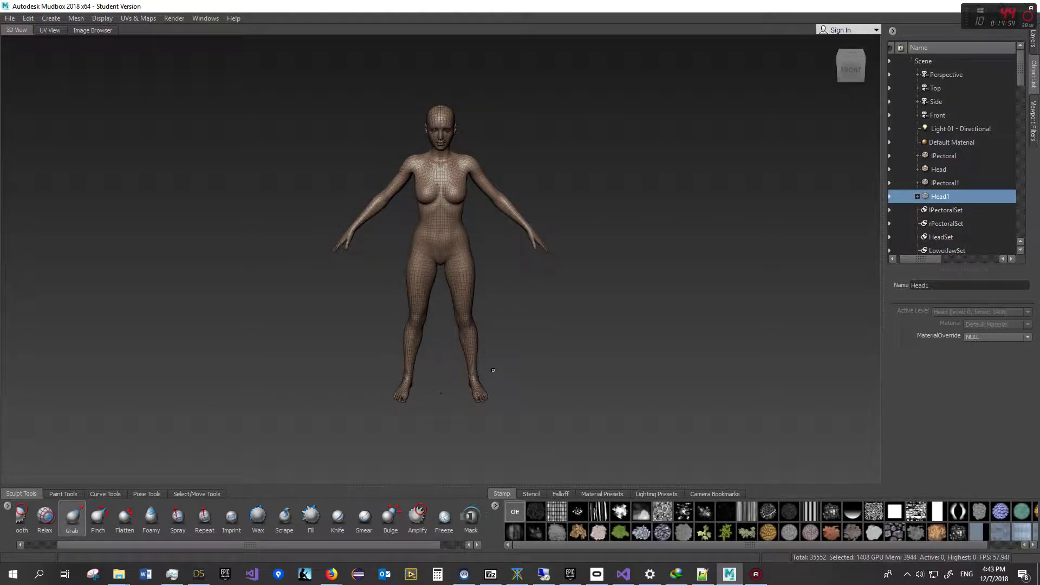
{"action": "scroll", "coordinate": [488, 366], "scroll_direction": "down", "scroll_amount": 2}
{"action": "right_click_drag", "start_coordinate": [496, 331], "coordinate": [504, 379], "text": "alt"}
{"action": "middle_click_drag", "start_coordinate": [507, 420], "coordinate": [548, 302], "text": "alt"}
{"action": "scroll", "coordinate": [545, 272], "scroll_direction": "up", "scroll_amount": 4}
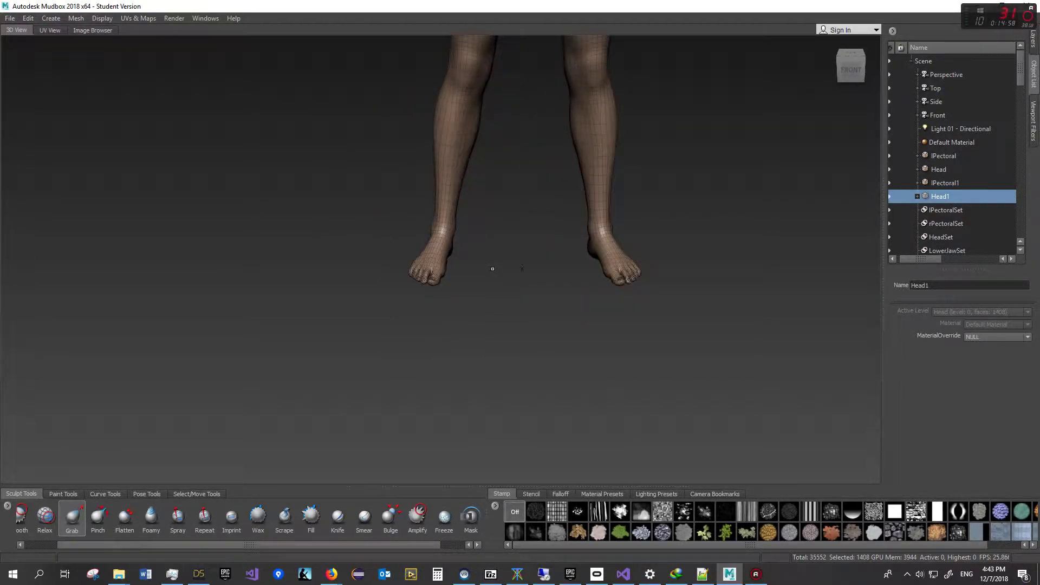
{"action": "scroll", "coordinate": [544, 272], "scroll_direction": "up", "scroll_amount": 5}
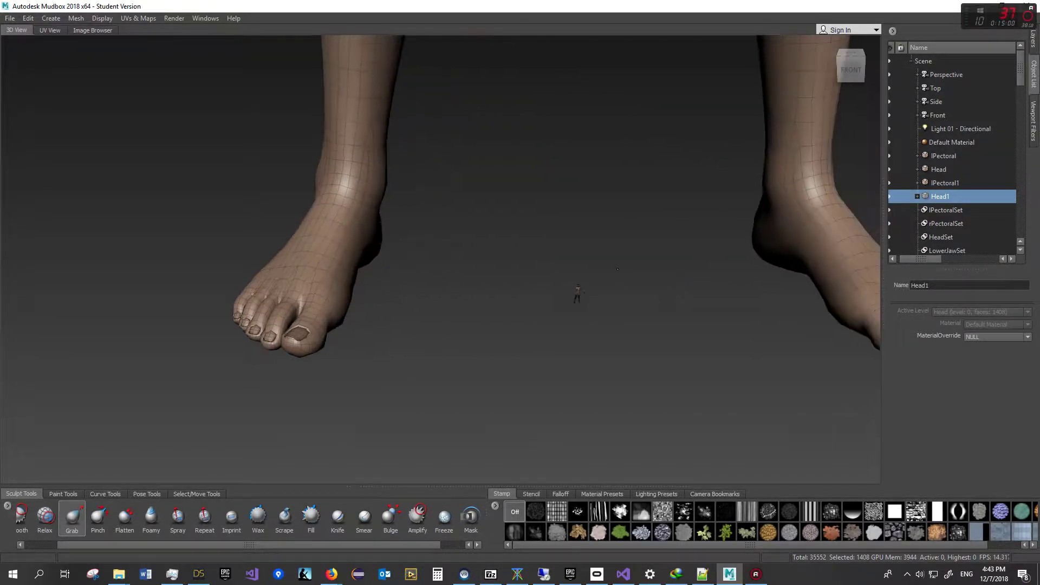
{"action": "scroll", "coordinate": [521, 221], "scroll_direction": "up", "scroll_amount": 5}
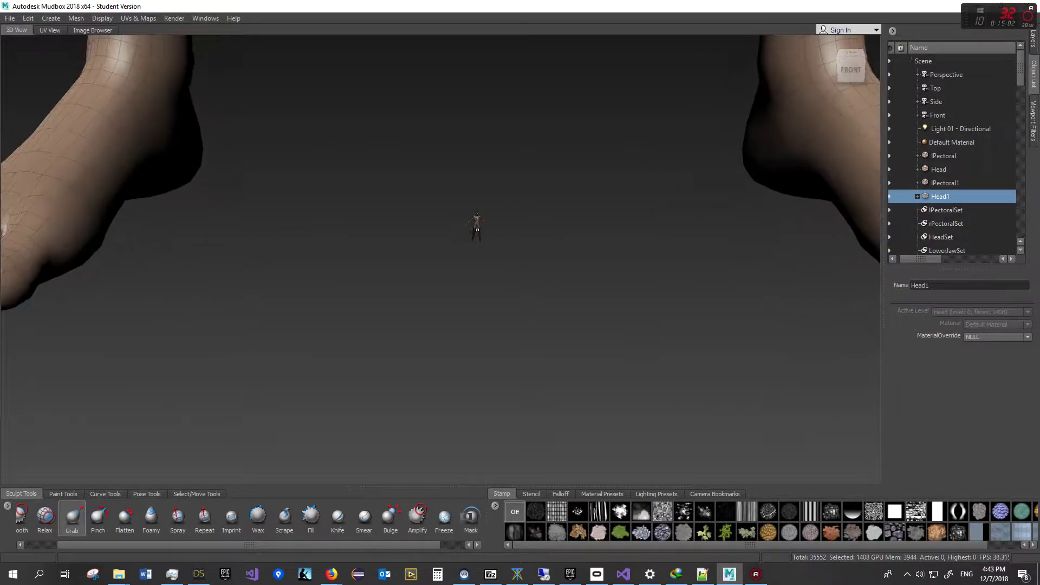
{"action": "scroll", "coordinate": [559, 220], "scroll_direction": "up", "scroll_amount": 3}
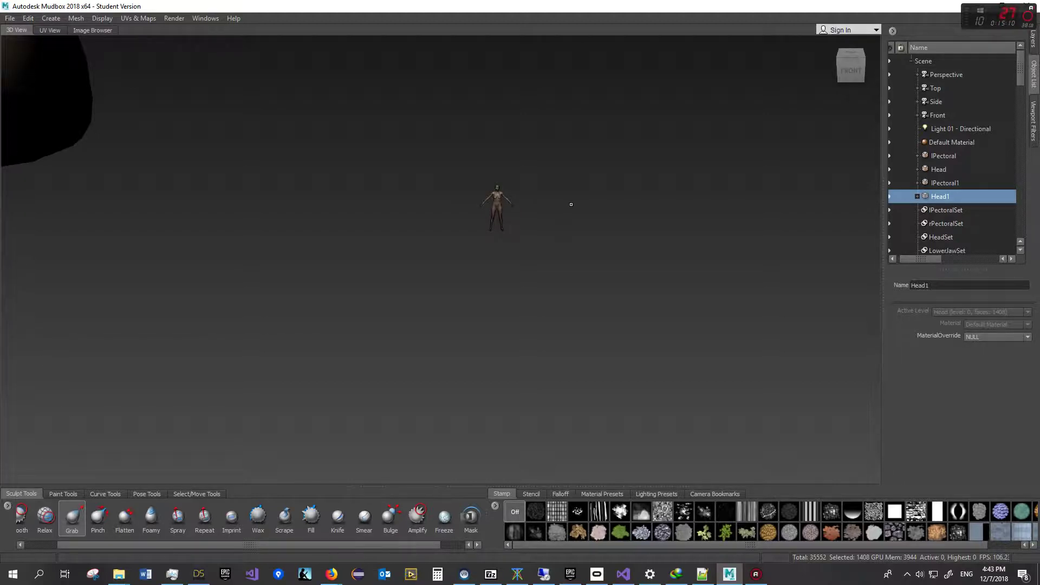
{"action": "scroll", "coordinate": [563, 208], "scroll_direction": "down", "scroll_amount": 3}
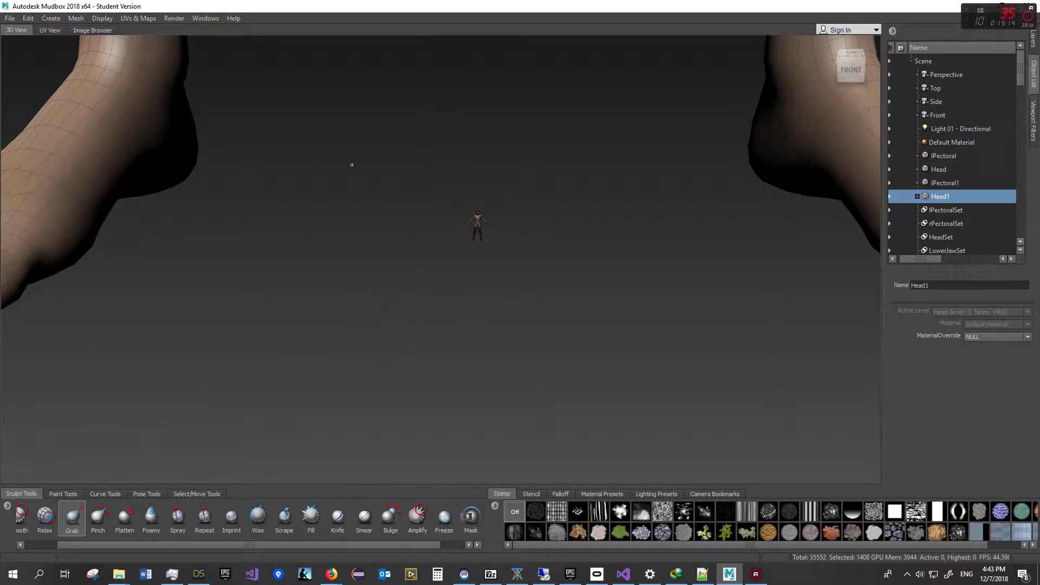
{"action": "scroll", "coordinate": [509, 223], "scroll_direction": "down", "scroll_amount": 4}
{"action": "scroll", "coordinate": [503, 219], "scroll_direction": "up", "scroll_amount": 5}
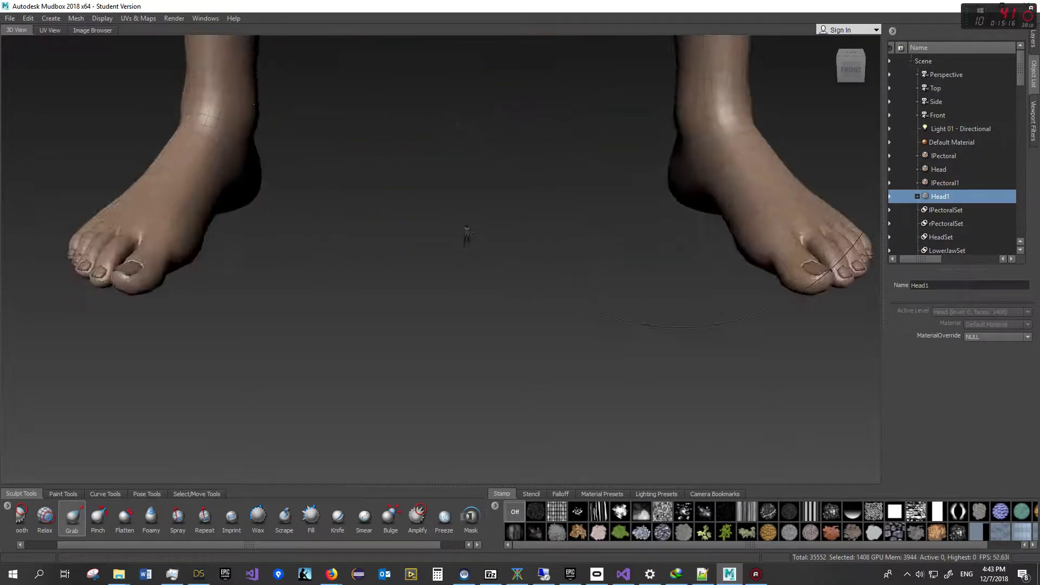
{"action": "scroll", "coordinate": [490, 218], "scroll_direction": "up", "scroll_amount": 2}
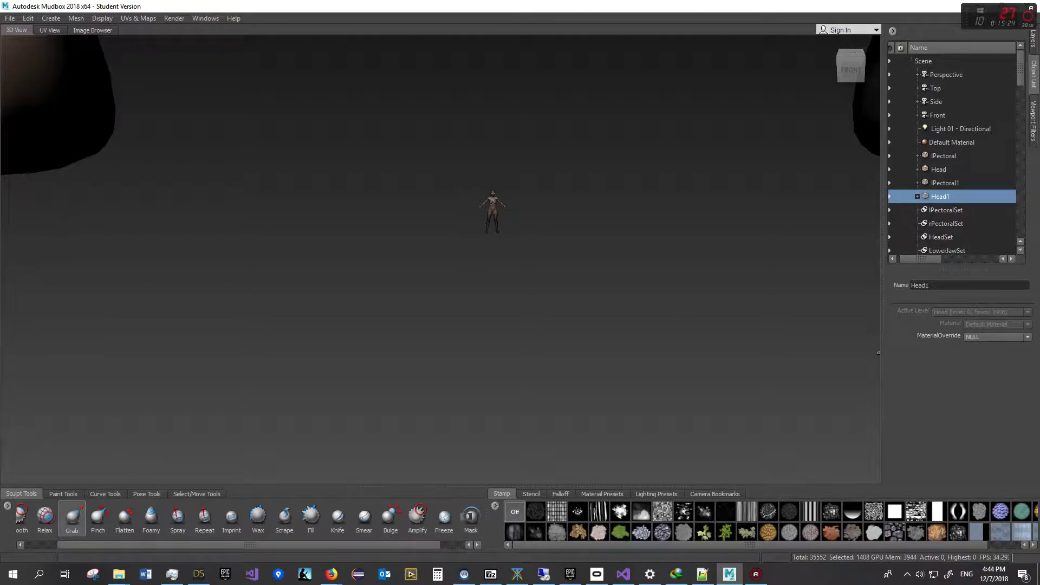
Choose the Grab tool and try reducing its brush size to -1.96 to suit the tiny 10% figure
{"action": "left_click", "coordinate": [72, 515]}
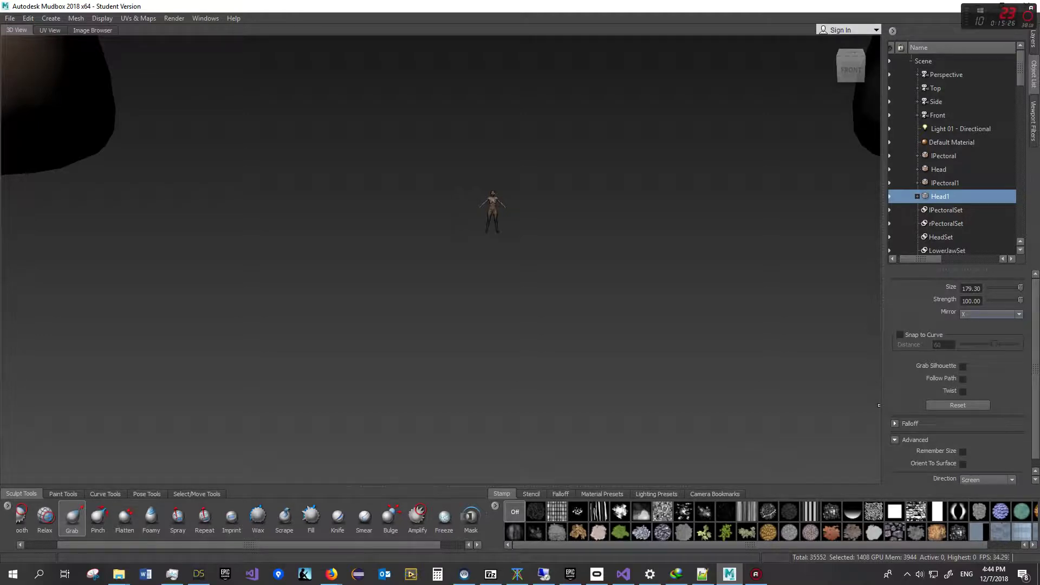
{"action": "left_click_drag", "start_coordinate": [1019, 288], "coordinate": [1013, 288]}
{"action": "left_click_drag", "start_coordinate": [1014, 287], "coordinate": [1001, 287]}
{"action": "left_click_drag", "start_coordinate": [1001, 287], "coordinate": [992, 287]}
{"action": "left_click_drag", "start_coordinate": [872, 302], "coordinate": [872, 302]}
{"action": "left_click_drag", "start_coordinate": [863, 264], "coordinate": [629, 245]}
{"action": "scroll", "coordinate": [460, 174], "scroll_direction": "down", "scroll_amount": 10}
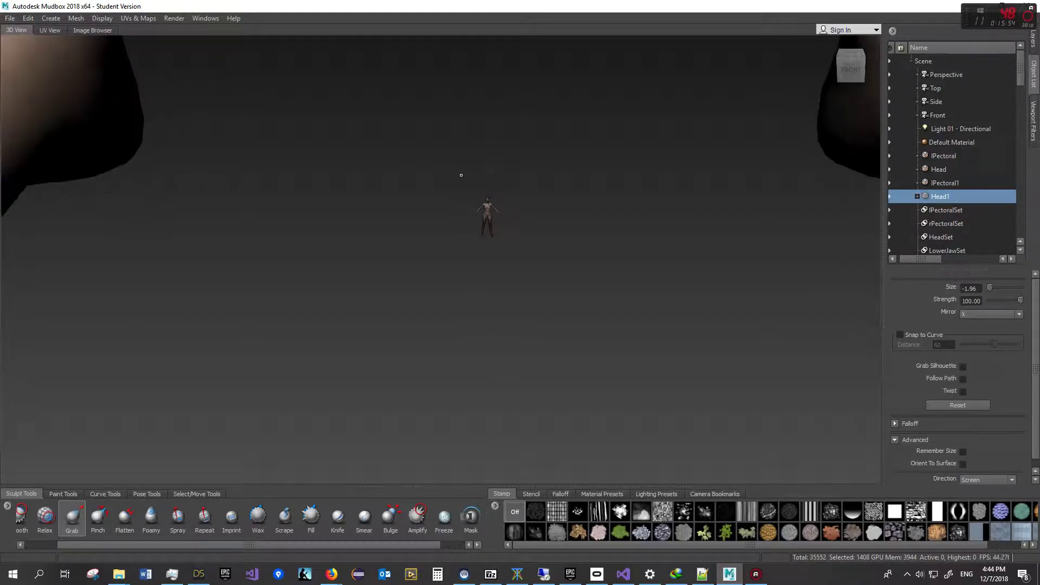
{"action": "scroll", "coordinate": [452, 168], "scroll_direction": "up", "scroll_amount": 3}
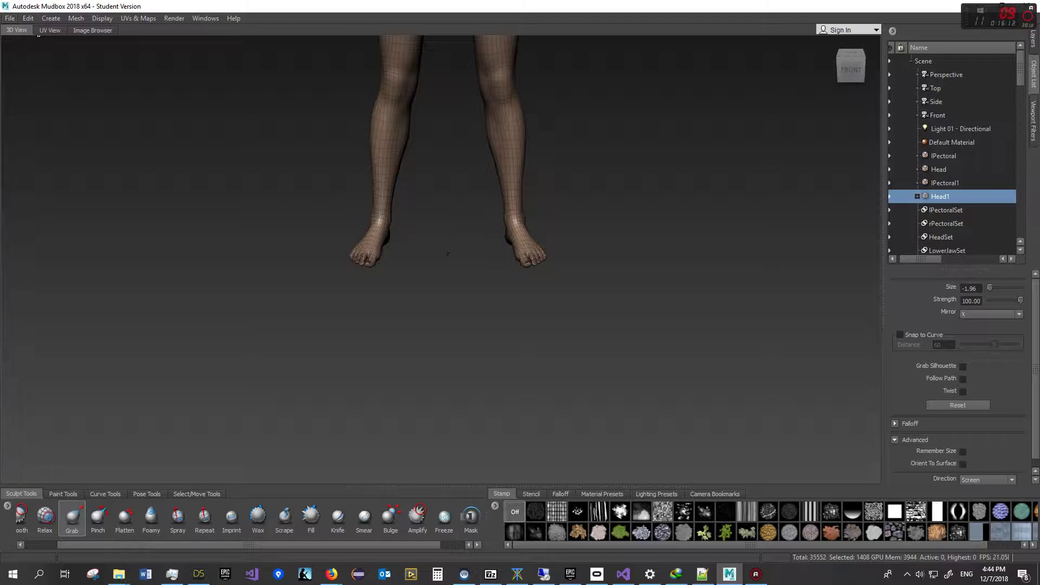
Start a new scene and open the full-scale figure G8F Base Model Original.obj
{"action": "key", "text": "alt+f"}
{"action": "key", "text": "Down"}
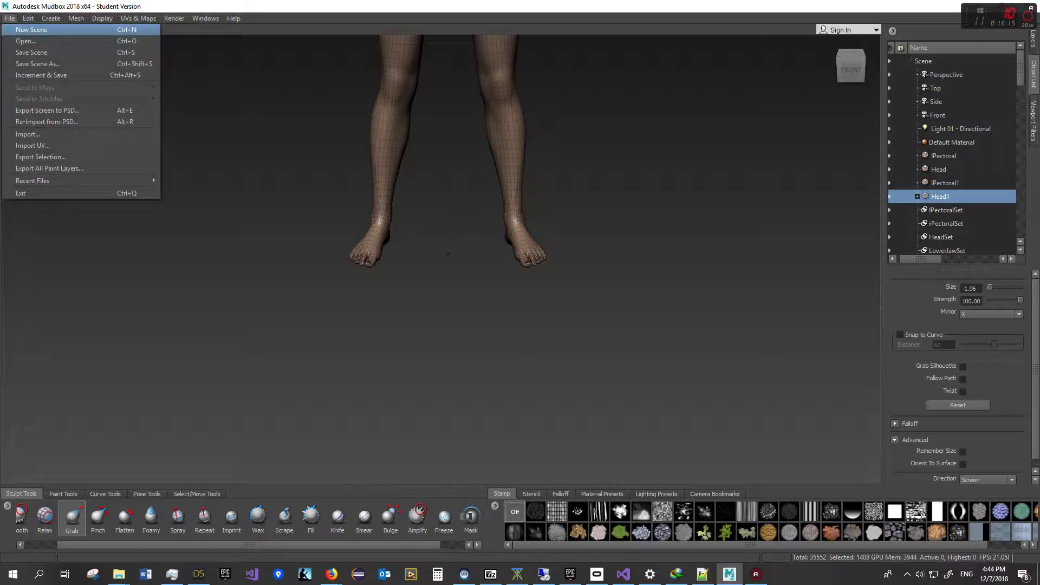
{"action": "key", "text": "Return"}
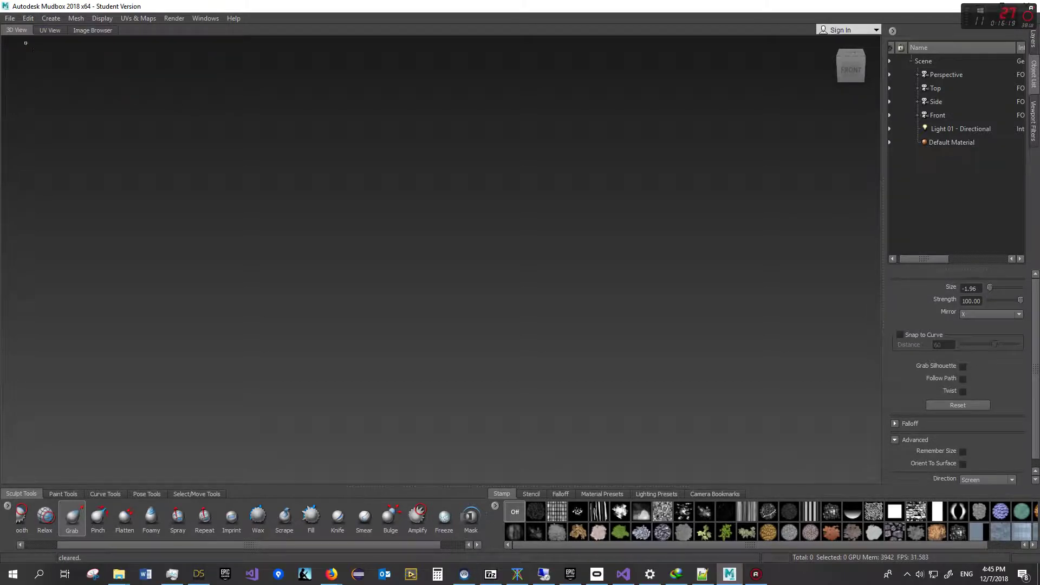
{"action": "left_click", "coordinate": [10, 18]}
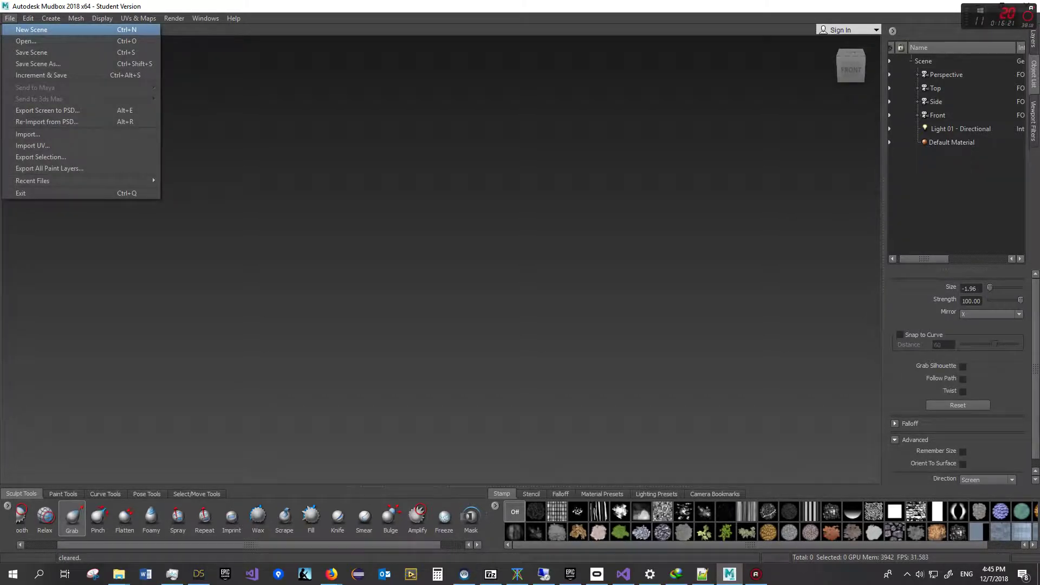
{"action": "left_click", "coordinate": [25, 41]}
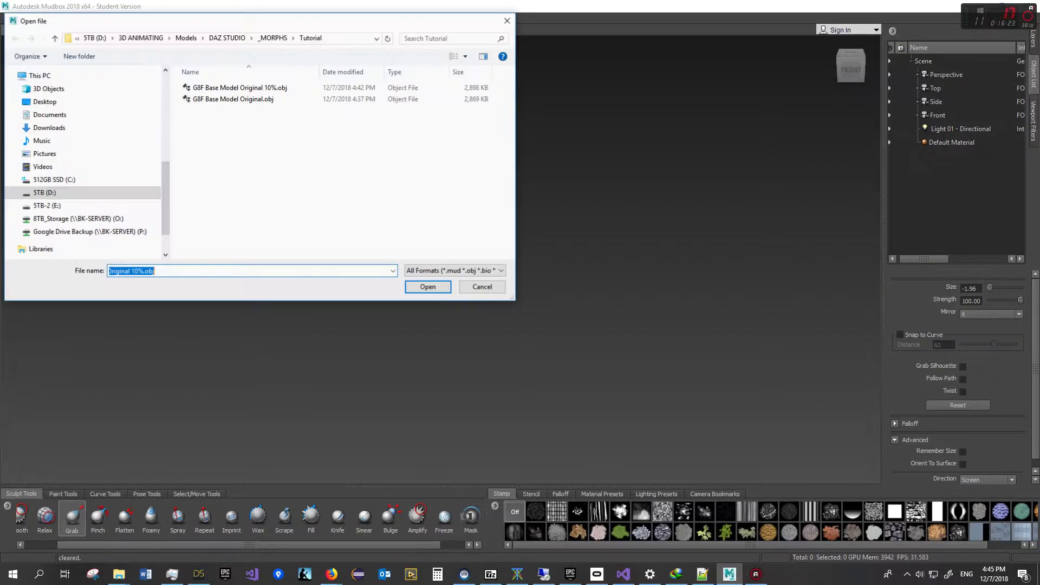
{"action": "double_click", "coordinate": [232, 99]}
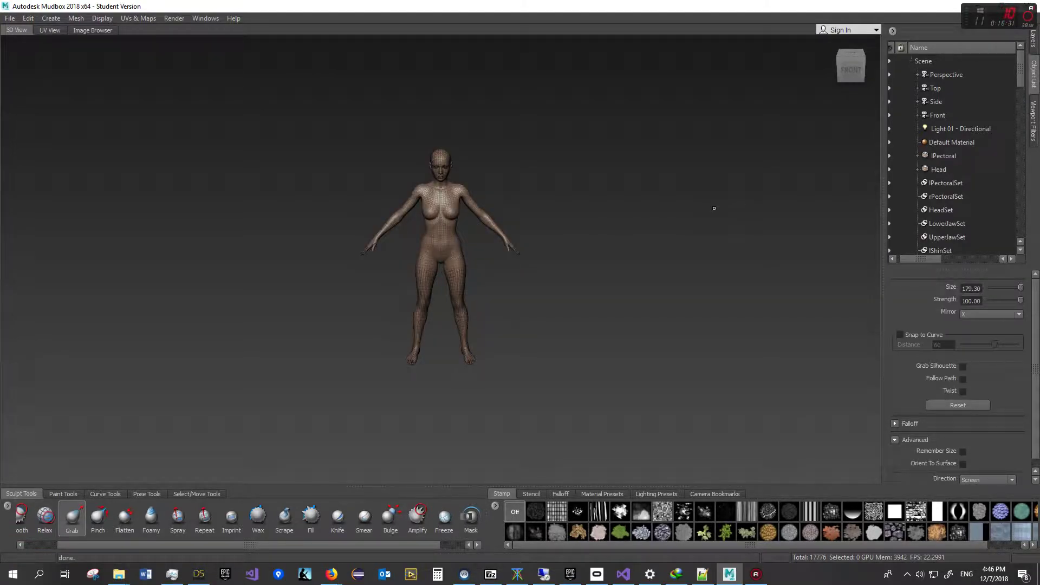
Reduce the Grab brush size to about 38.92 for sculpting the full-scale figure's torso
{"action": "scroll", "coordinate": [464, 231], "scroll_direction": "up", "scroll_amount": 8}
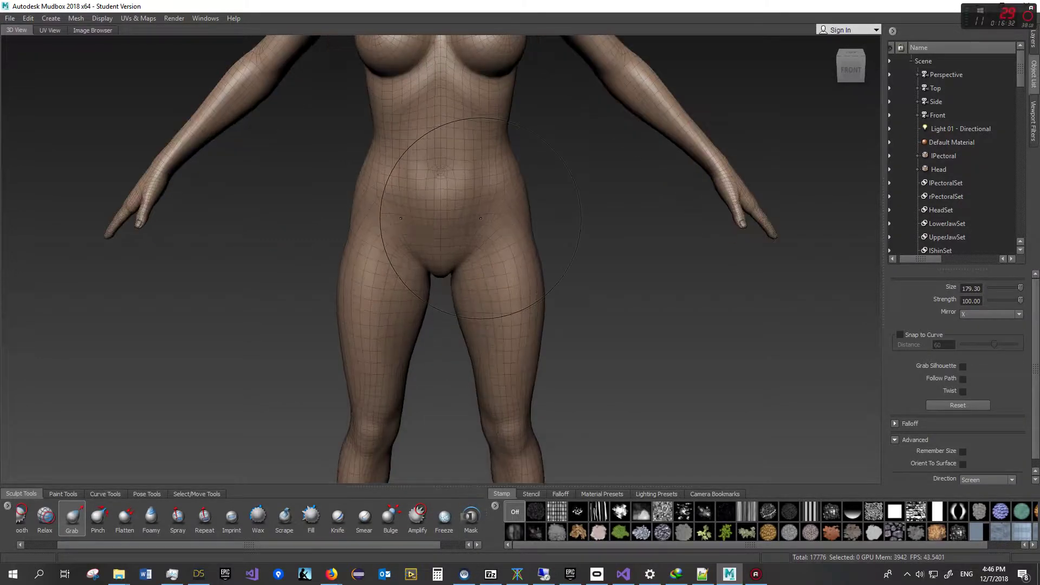
{"action": "scroll", "coordinate": [474, 222], "scroll_direction": "up", "scroll_amount": 4}
{"action": "scroll", "coordinate": [469, 228], "scroll_direction": "down", "scroll_amount": 5}
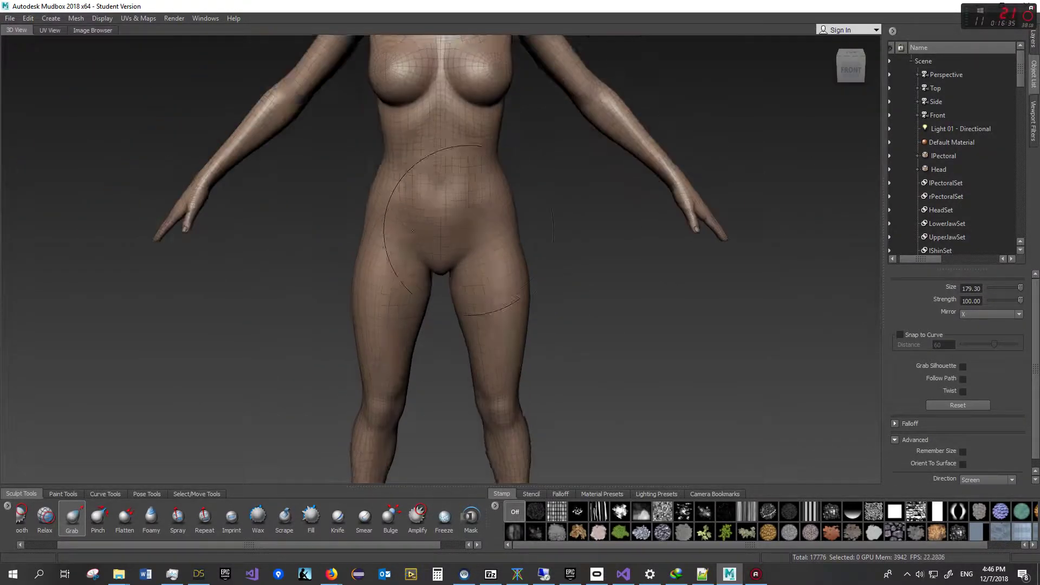
{"action": "scroll", "coordinate": [412, 231], "scroll_direction": "down", "scroll_amount": 2}
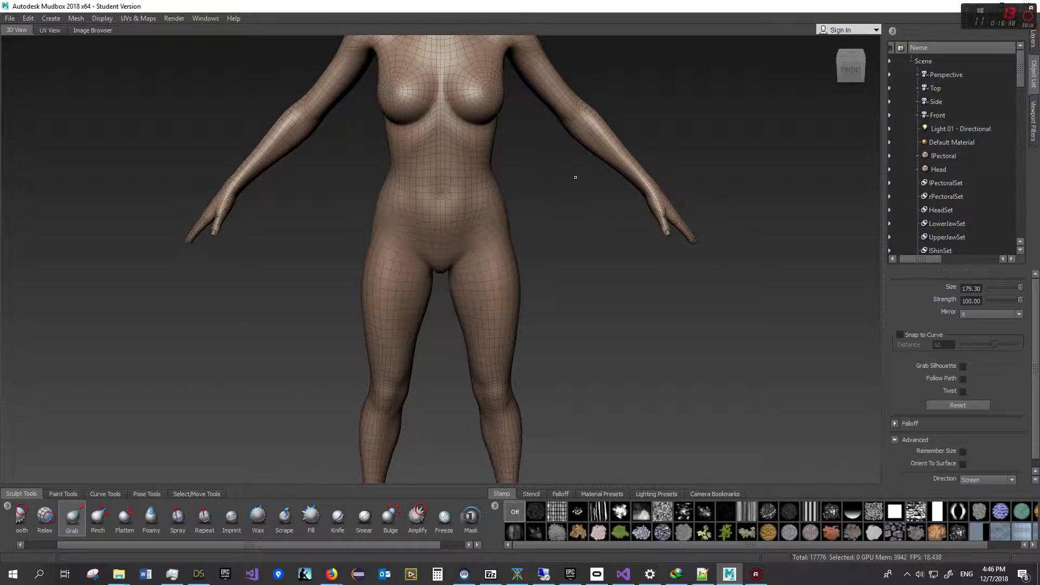
{"action": "key", "text": "b"}
{"action": "left_click_drag", "start_coordinate": [602, 134], "coordinate": [543, 133]}
From the figure's left side, pull mirrored test spikes out of the abdomen with Grab, and return to a full front view
{"action": "left_click_drag", "start_coordinate": [849, 68], "coordinate": [863, 64]}
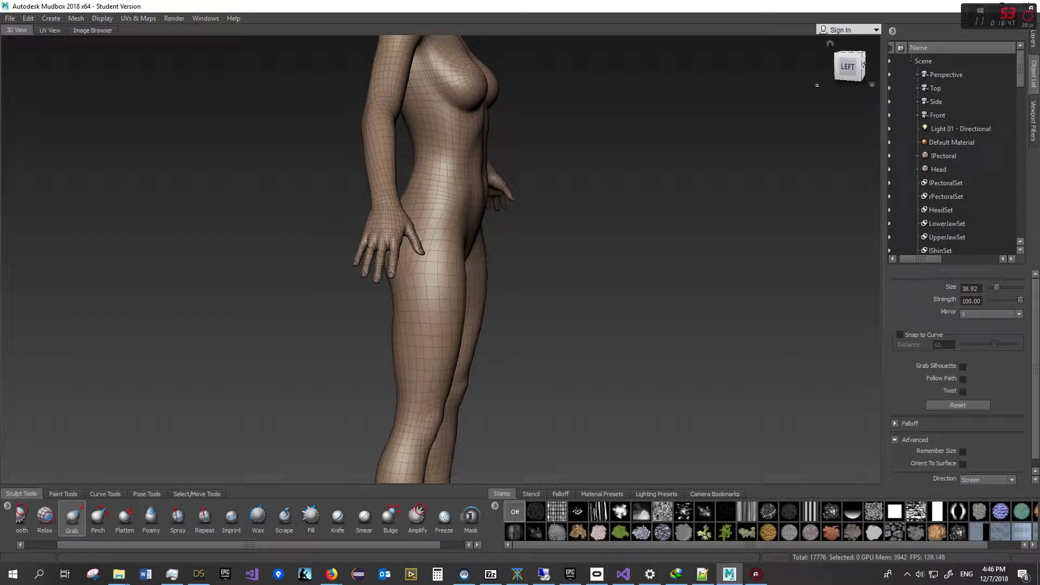
{"action": "mouse_move", "coordinate": [521, 192]}
{"action": "left_mouse_down"}
{"action": "mouse_move", "coordinate": [628, 199]}
{"action": "mouse_move", "coordinate": [512, 191]}
{"action": "mouse_move", "coordinate": [543, 188]}
{"action": "left_mouse_up"}
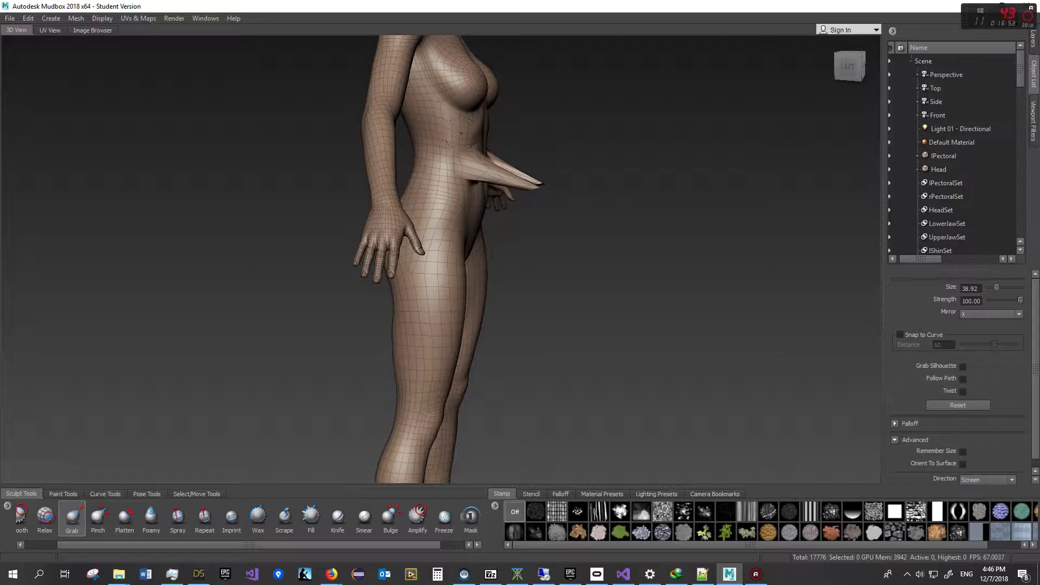
{"action": "left_click_drag", "start_coordinate": [503, 140], "coordinate": [528, 148]}
{"action": "left_click_drag", "start_coordinate": [479, 124], "coordinate": [529, 114]}
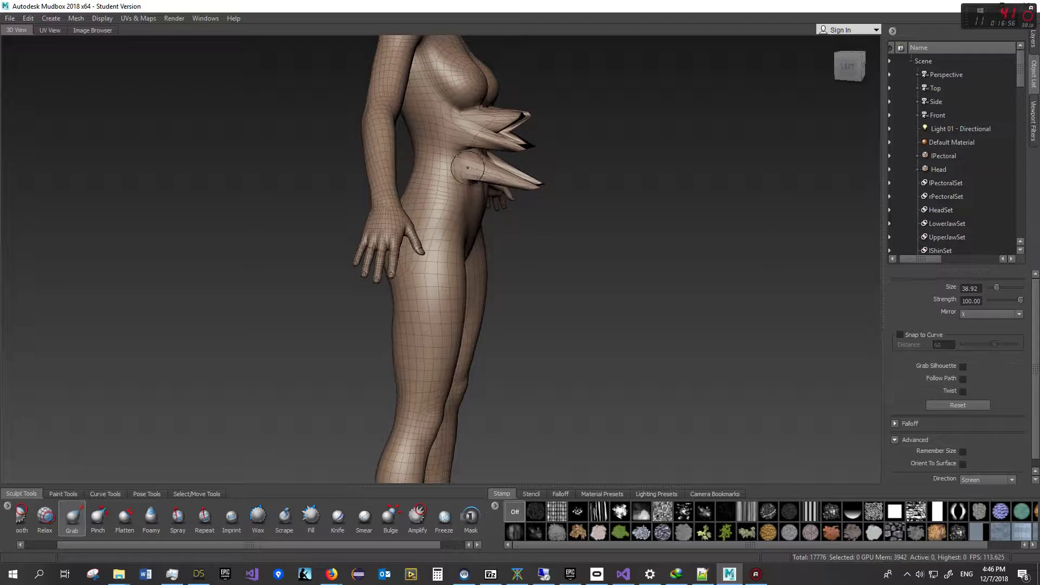
{"action": "left_click_drag", "start_coordinate": [454, 209], "coordinate": [517, 221]}
{"action": "left_click_drag", "start_coordinate": [866, 63], "coordinate": [769, 63]}
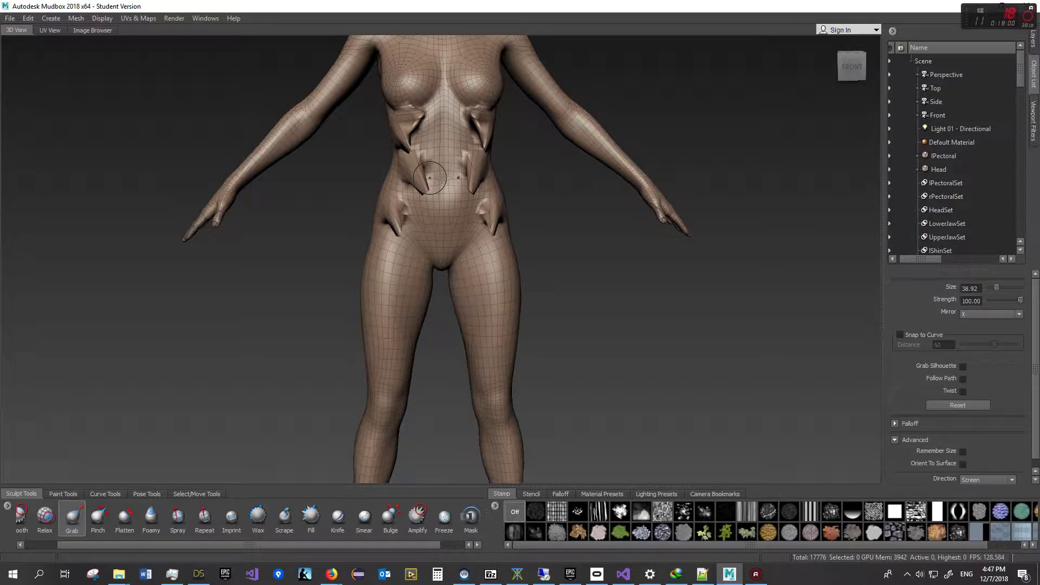
{"action": "mouse_move", "coordinate": [851, 66]}
{"action": "left_mouse_down"}
{"action": "mouse_move", "coordinate": [891, 65]}
{"action": "mouse_move", "coordinate": [851, 70]}
{"action": "left_mouse_up"}
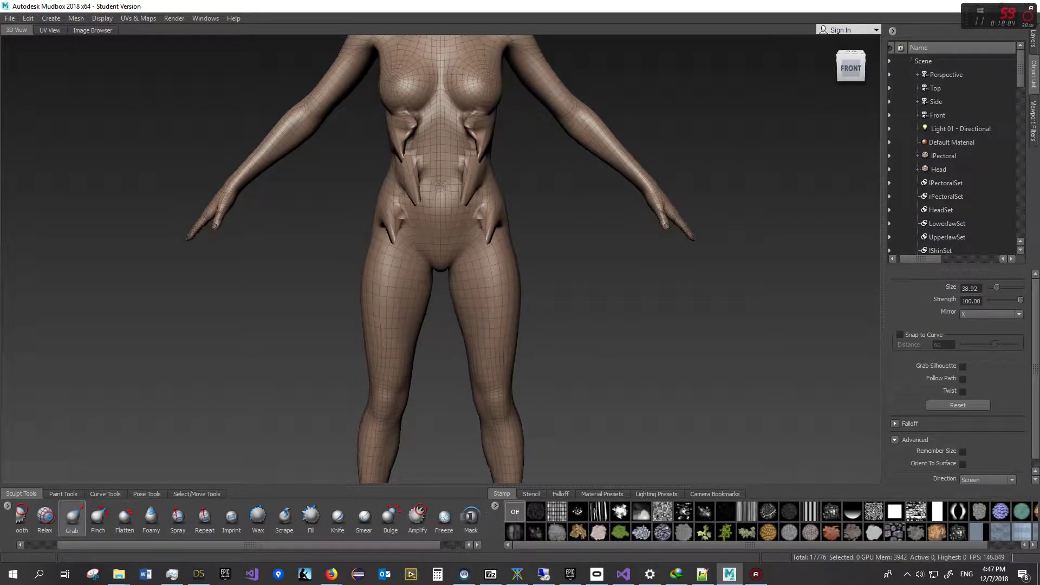
{"action": "scroll", "coordinate": [647, 133], "scroll_direction": "down", "scroll_amount": 5}
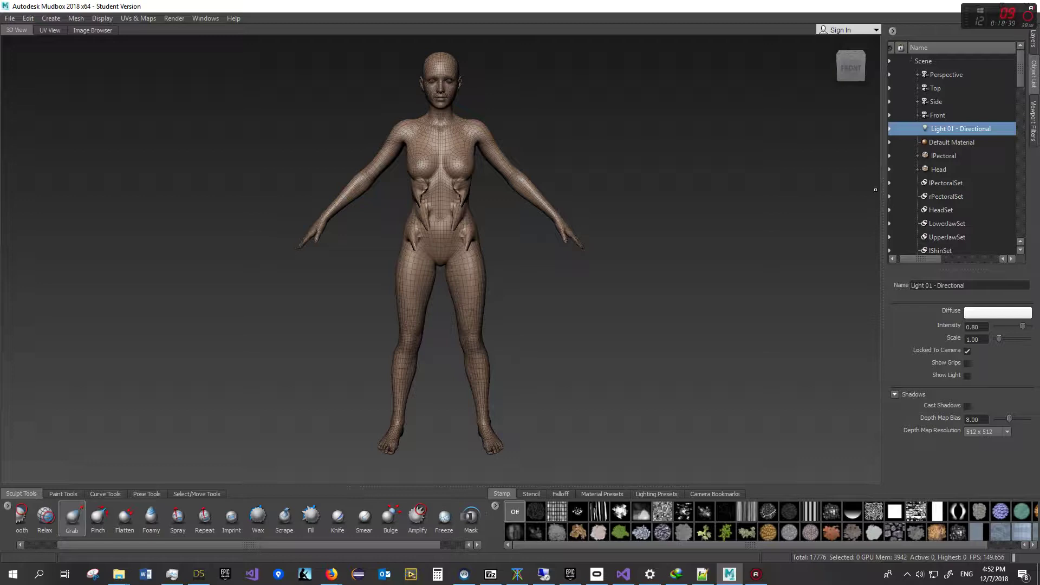
Examine which parts of the figure the Head and lPectoral meshes and the lPectoralSet selection set cover, ending with lPectoral selected
{"action": "left_click", "coordinate": [938, 169]}
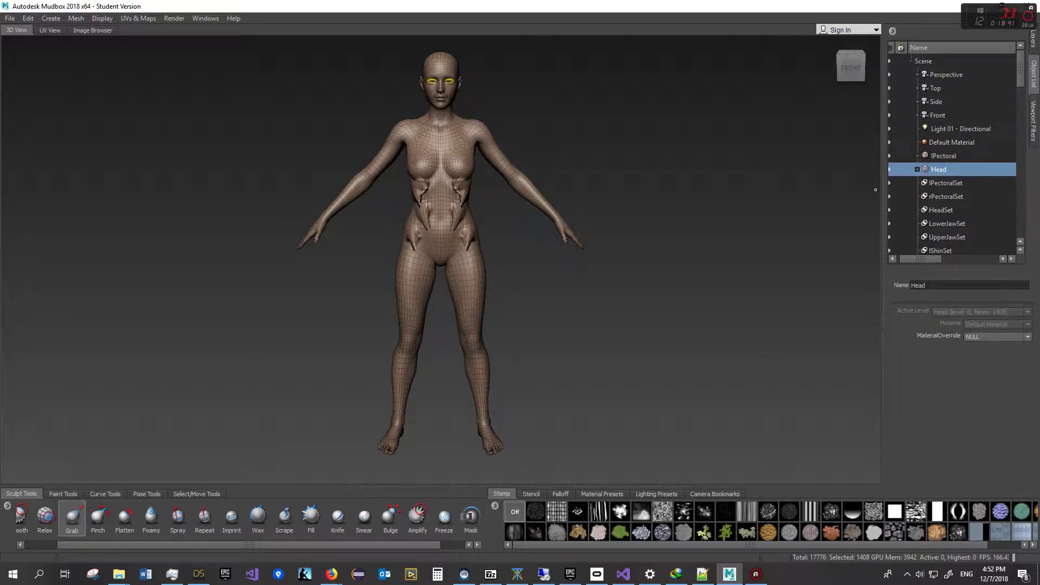
{"action": "key", "text": "Up"}
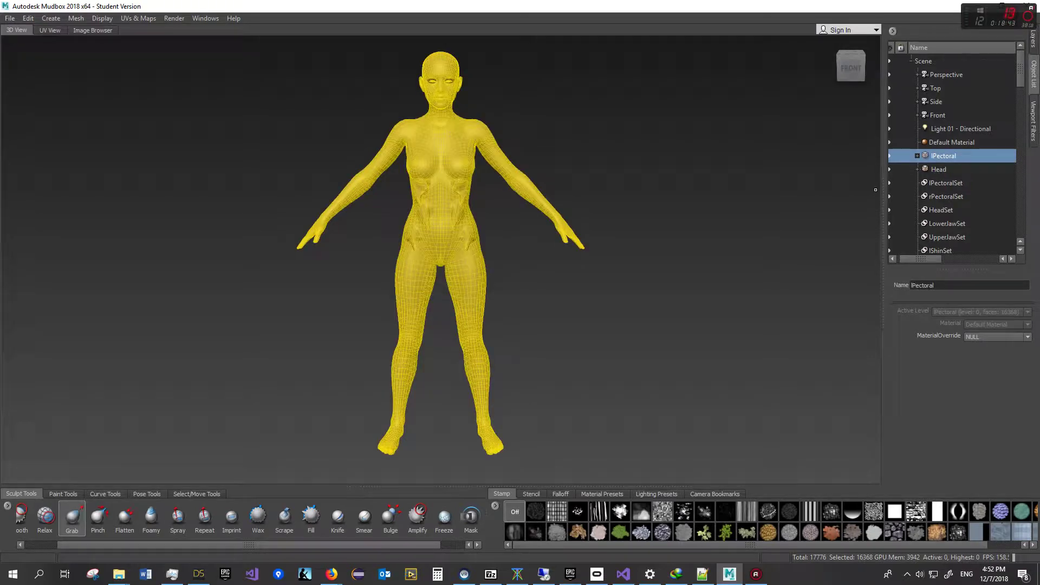
{"action": "key", "text": "Down"}
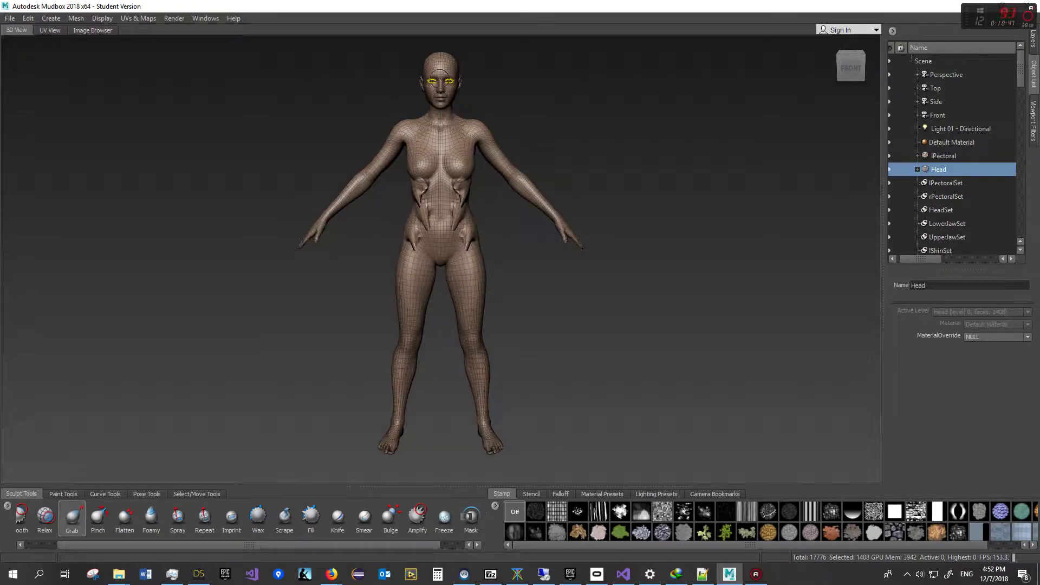
{"action": "key", "text": "Up"}
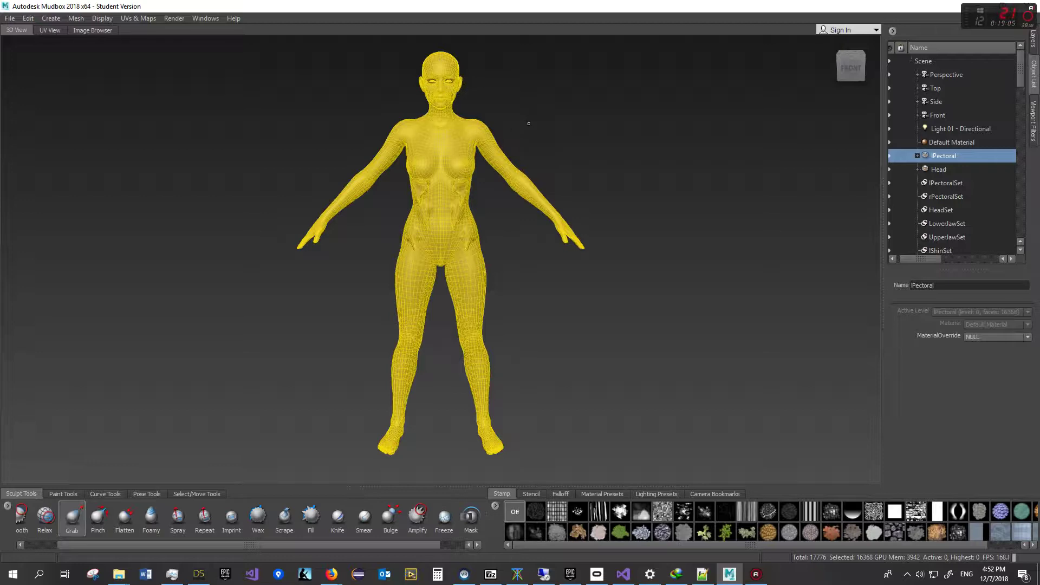
{"action": "left_click", "coordinate": [939, 170]}
{"action": "left_click", "coordinate": [945, 183]}
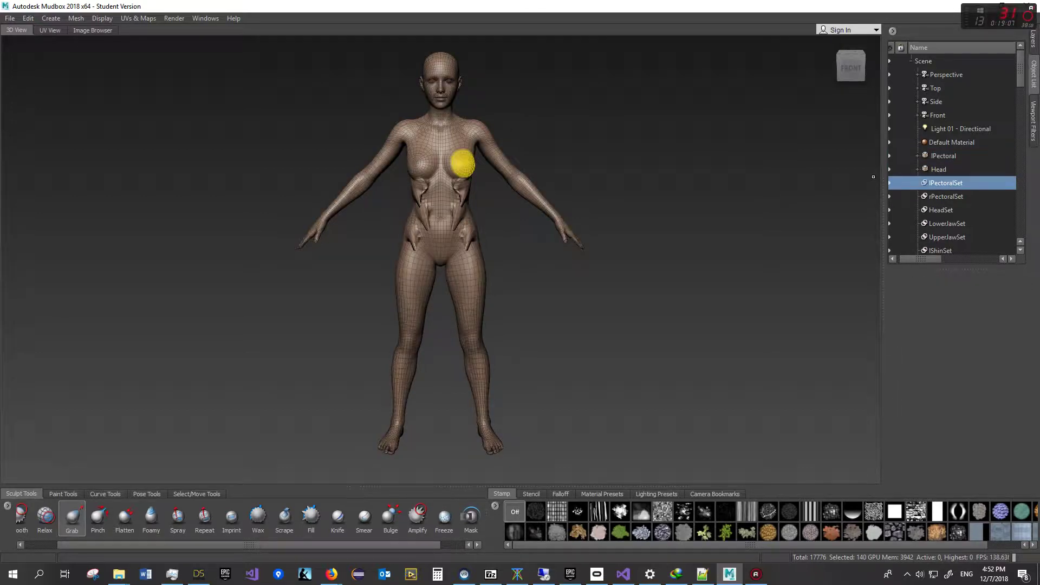
{"action": "left_click", "coordinate": [938, 170]}
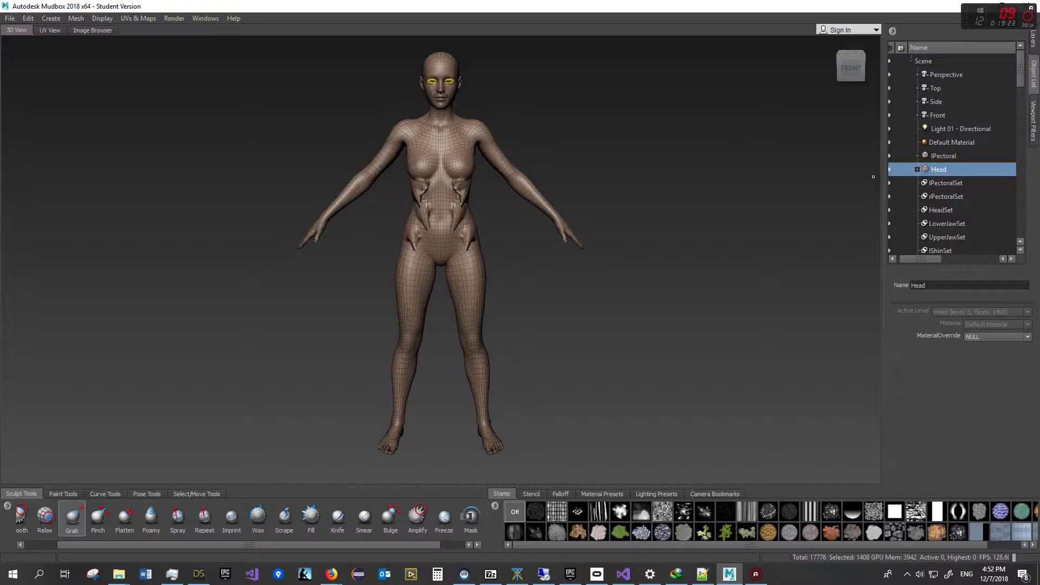
{"action": "left_click", "coordinate": [944, 156]}
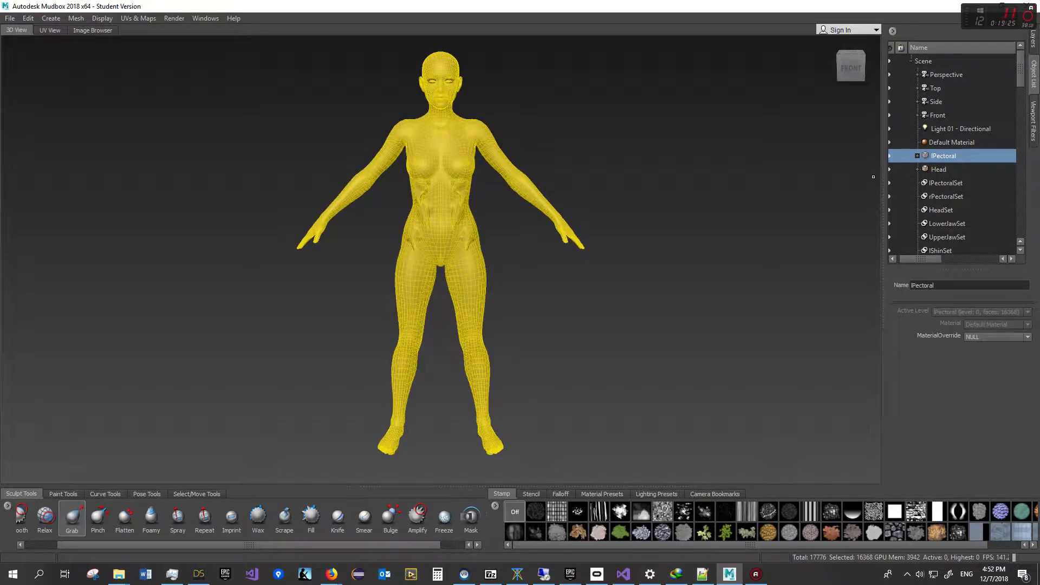
Compare the parts of the figure covered by lPectoral, Head and lPectoralSet, ending with lPectoral selected
{"action": "key", "text": "Down"}
{"action": "key", "text": "Up"}
{"action": "key", "text": "Down"}
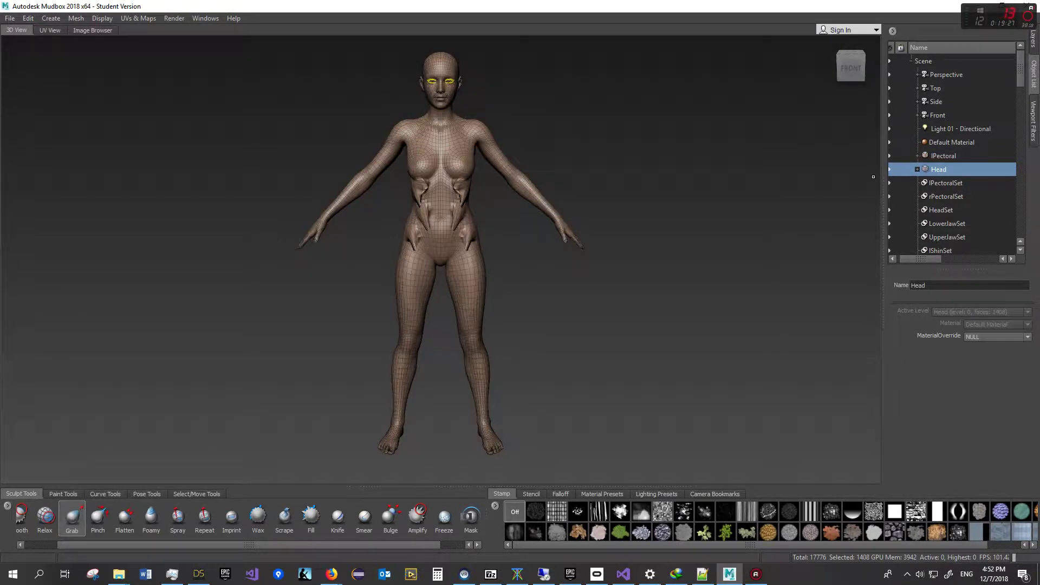
{"action": "key", "text": "Up"}
{"action": "key", "text": "Down"}
{"action": "key", "text": "Down"}
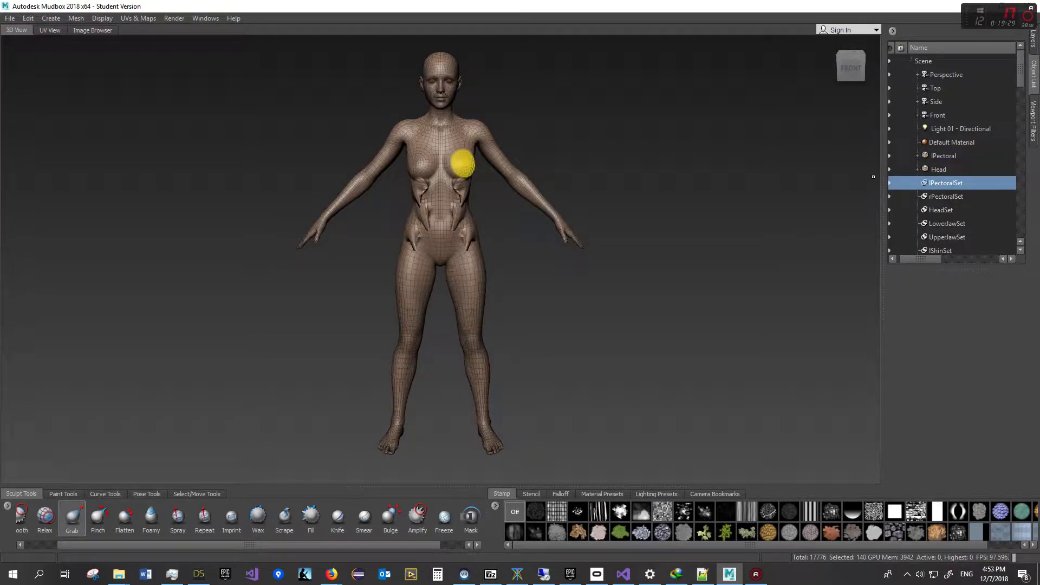
{"action": "key", "text": "Up"}
{"action": "key", "text": "Up"}
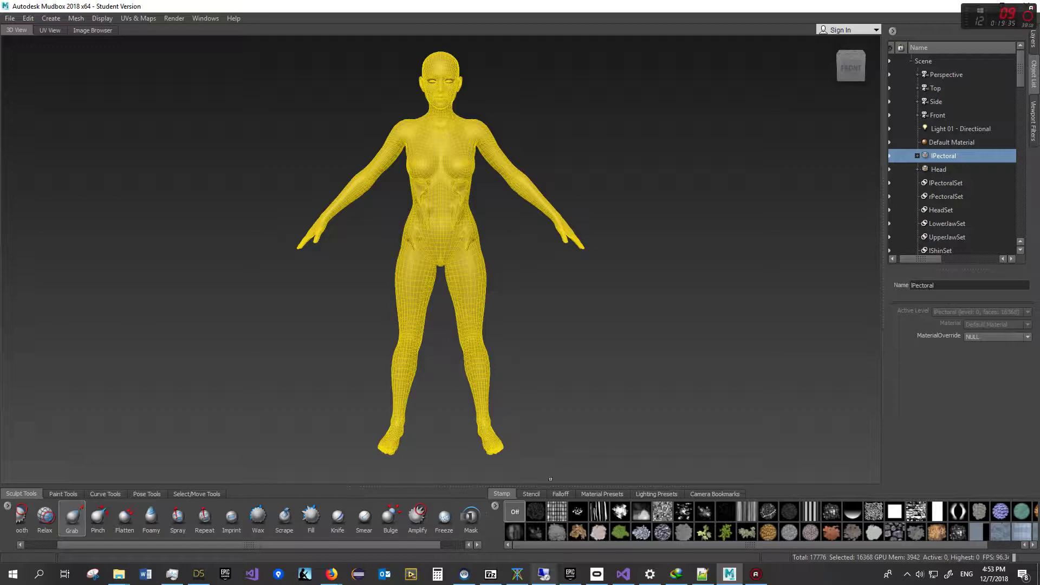
Switch to DAZ Studio and compare the Genesis 8 Female and Genesis 8 Female Eyelashes nodes in the scene hierarchy
{"action": "left_click", "coordinate": [199, 573]}
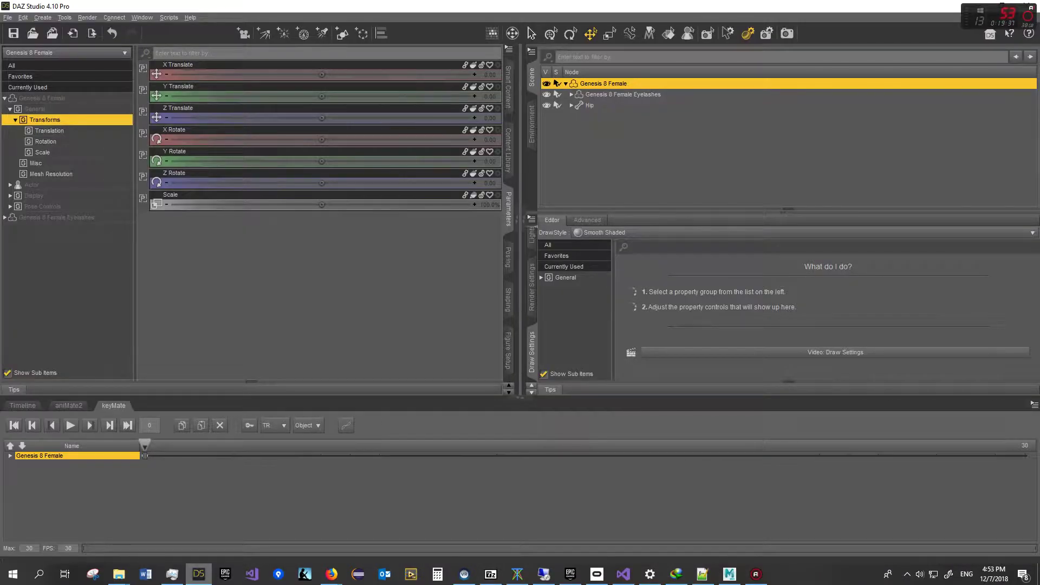
{"action": "left_click", "coordinate": [786, 157]}
{"action": "left_click", "coordinate": [622, 94]}
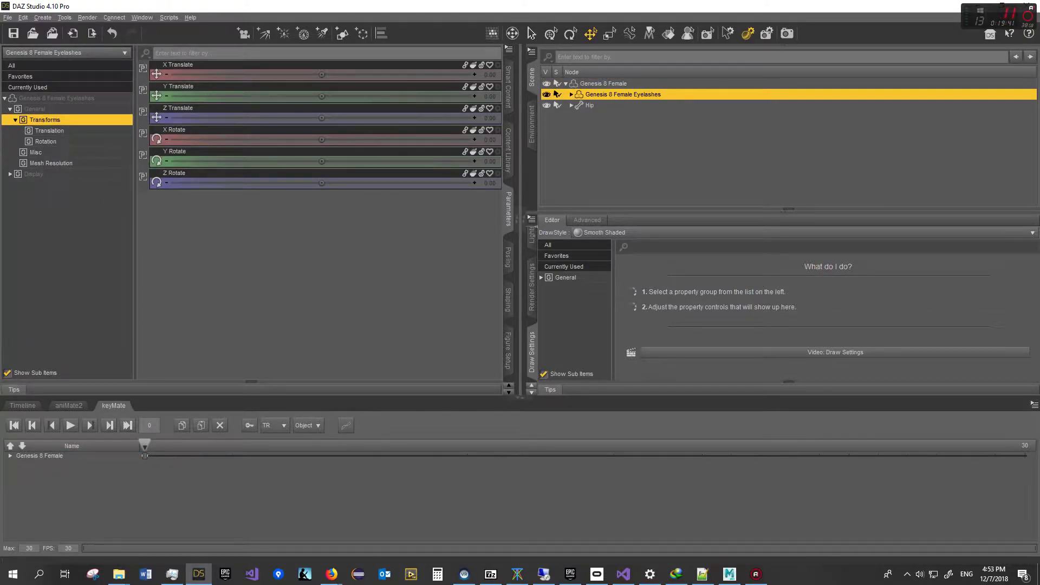
{"action": "left_click", "coordinate": [603, 83]}
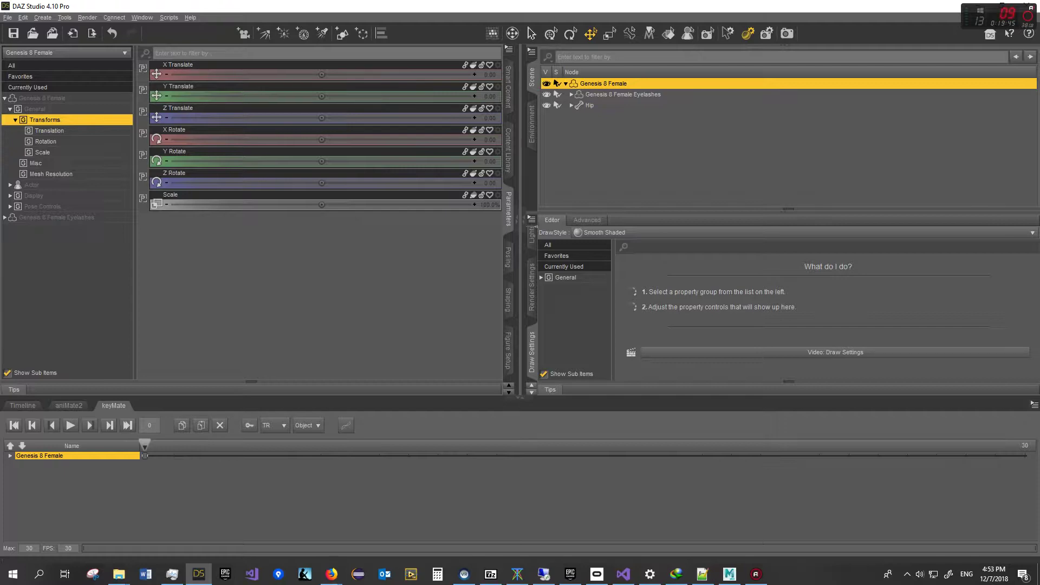
{"action": "left_click", "coordinate": [623, 94]}
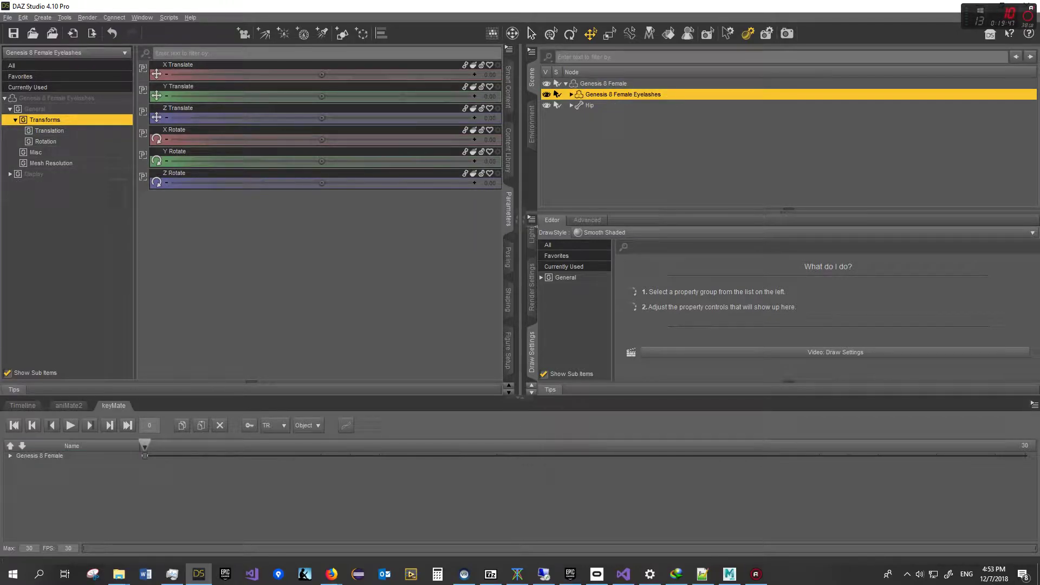
{"action": "left_click", "coordinate": [603, 84]}
{"action": "left_click", "coordinate": [622, 94]}
{"action": "left_click", "coordinate": [603, 83]}
{"action": "left_click", "coordinate": [623, 94]}
{"action": "left_click", "coordinate": [603, 83]}
{"action": "left_click", "coordinate": [623, 95]}
{"action": "left_click", "coordinate": [603, 83]}
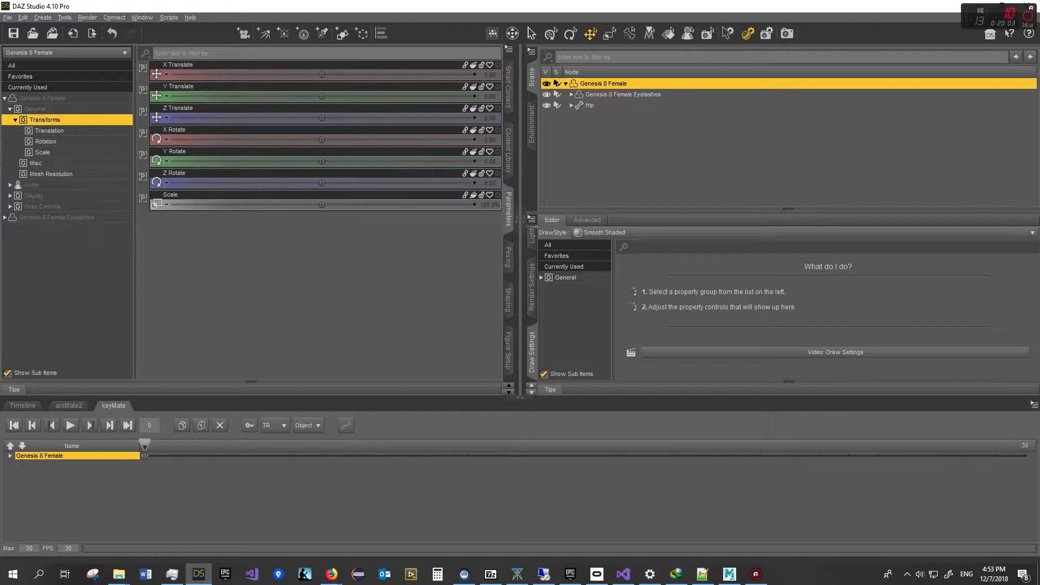
{"action": "left_click", "coordinate": [622, 94]}
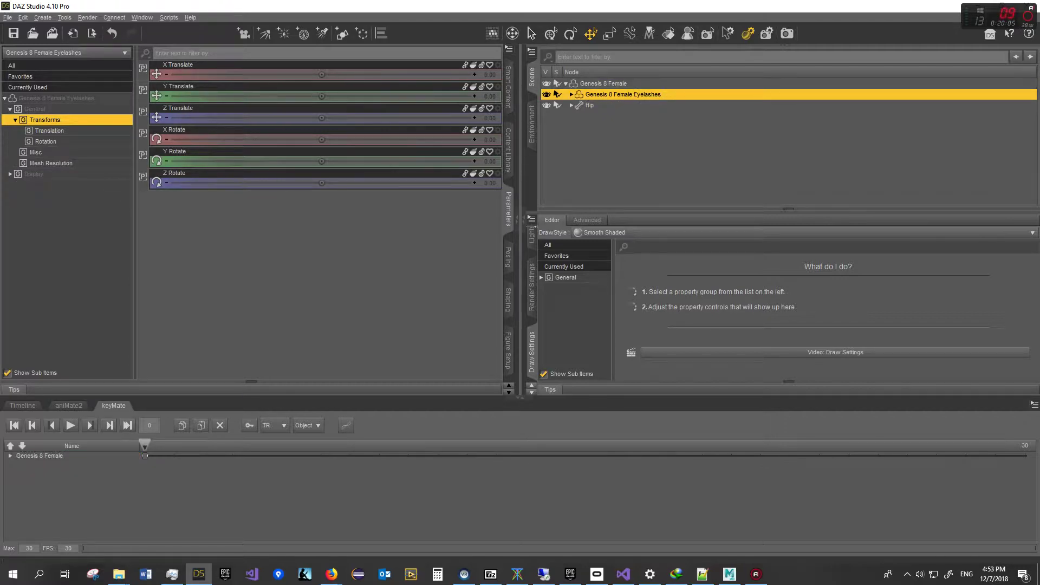
{"action": "left_click", "coordinate": [603, 84]}
{"action": "left_click", "coordinate": [623, 94]}
{"action": "left_click", "coordinate": [602, 84]}
{"action": "left_click", "coordinate": [622, 95]}
Return to Mudbox and examine how the lPectoral and Head meshes divide the figure by selecting them alternately
{"action": "left_click", "coordinate": [728, 574]}
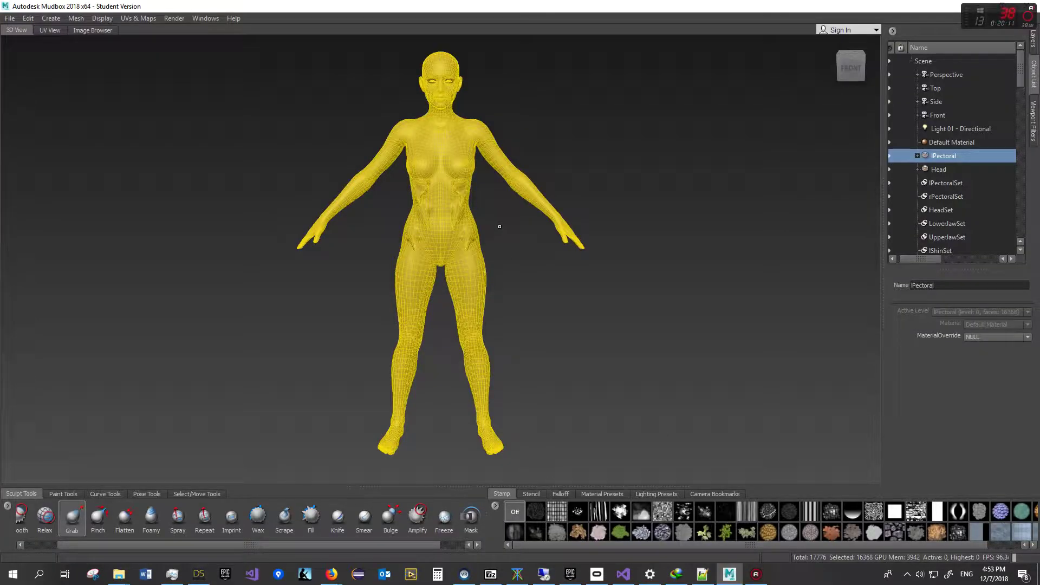
{"action": "key", "text": "Down"}
{"action": "key", "text": "Up"}
{"action": "key", "text": "Down"}
{"action": "key", "text": "Up"}
{"action": "key", "text": "Down"}
{"action": "key", "text": "Up"}
{"action": "key", "text": "Down"}
{"action": "key", "text": "Up"}
{"action": "key", "text": "Down"}
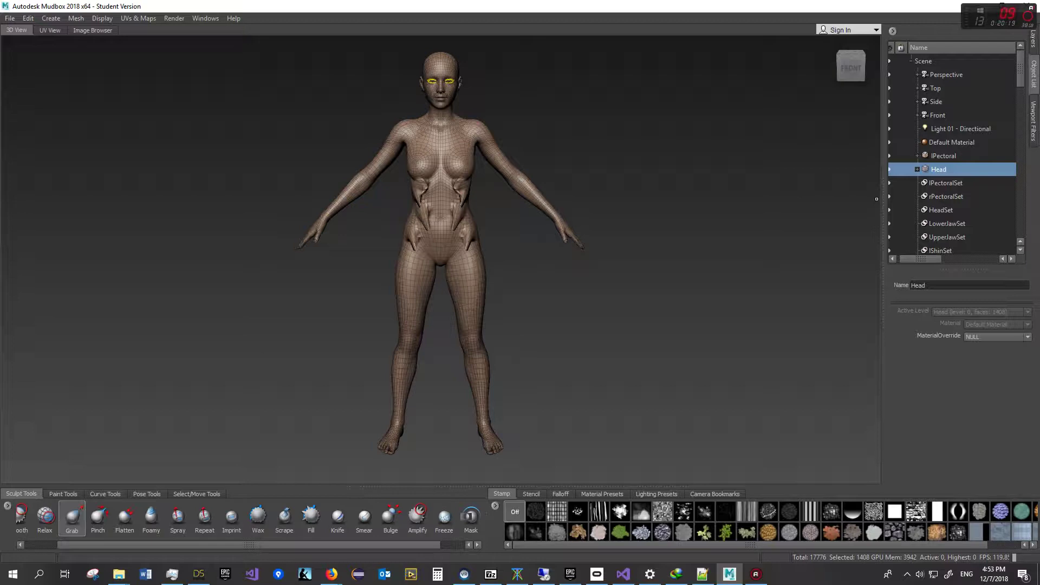
{"action": "key", "text": "Up"}
{"action": "key", "text": "Down"}
{"action": "key", "text": "shift+Up"}
{"action": "key", "text": "shift+Down"}
{"action": "key", "text": "Up"}
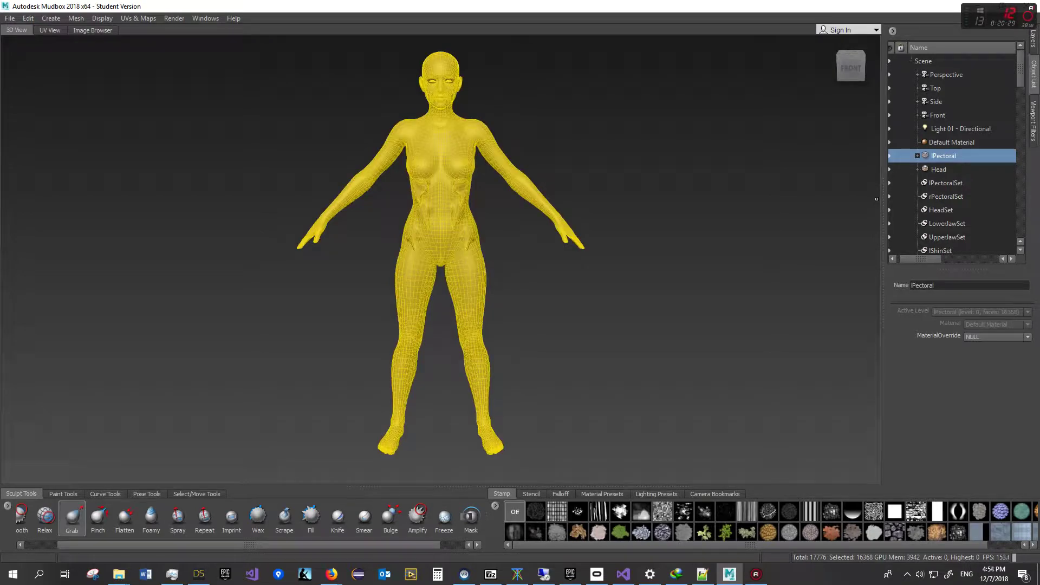
{"action": "key", "text": "Down"}
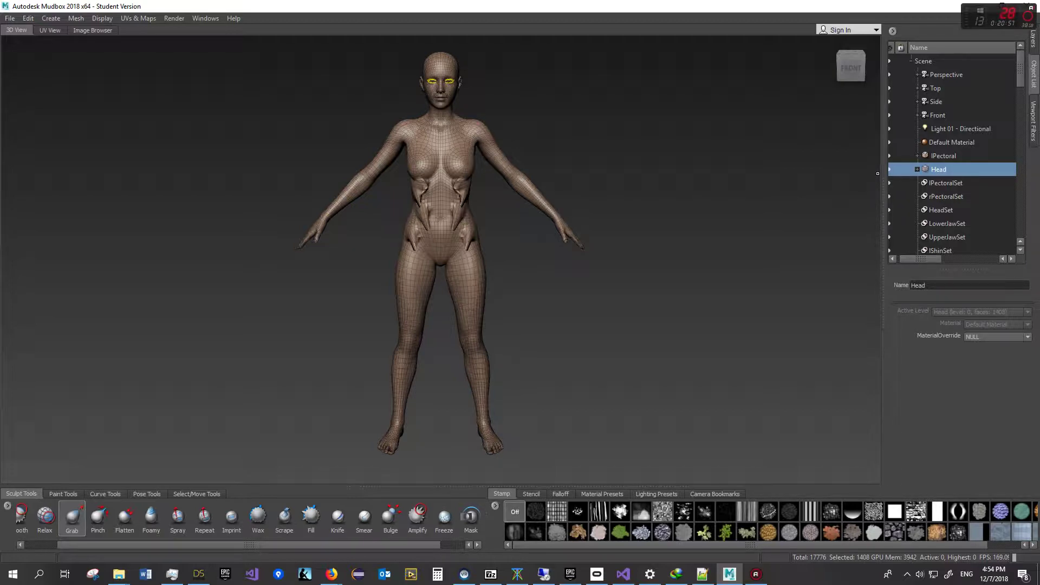
Start exporting only the lPectoral mesh and delete the existing Modified Mesh.obj from the Tutorial folder
{"action": "left_click", "coordinate": [943, 156]}
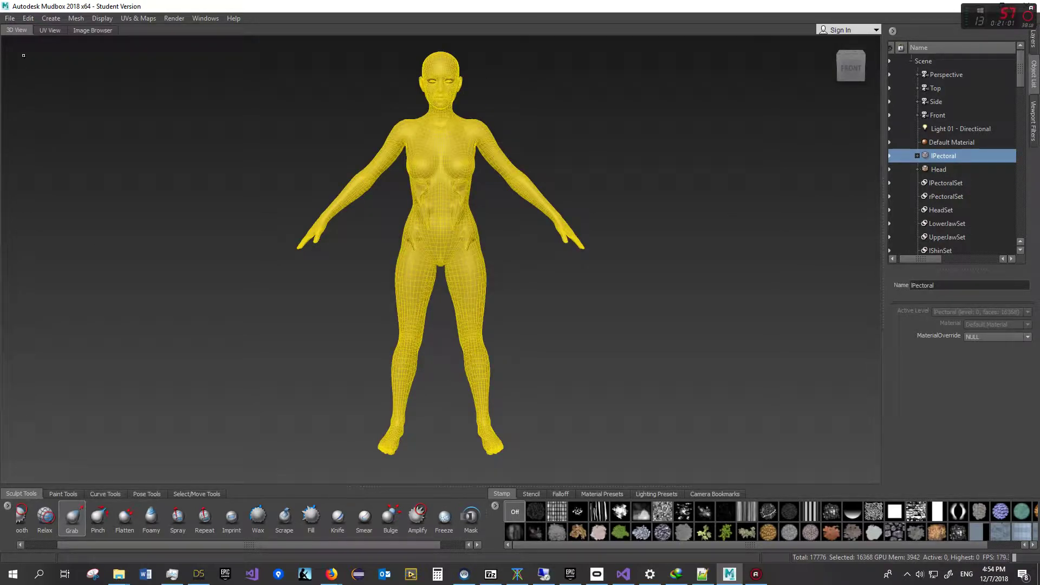
{"action": "left_click", "coordinate": [10, 18]}
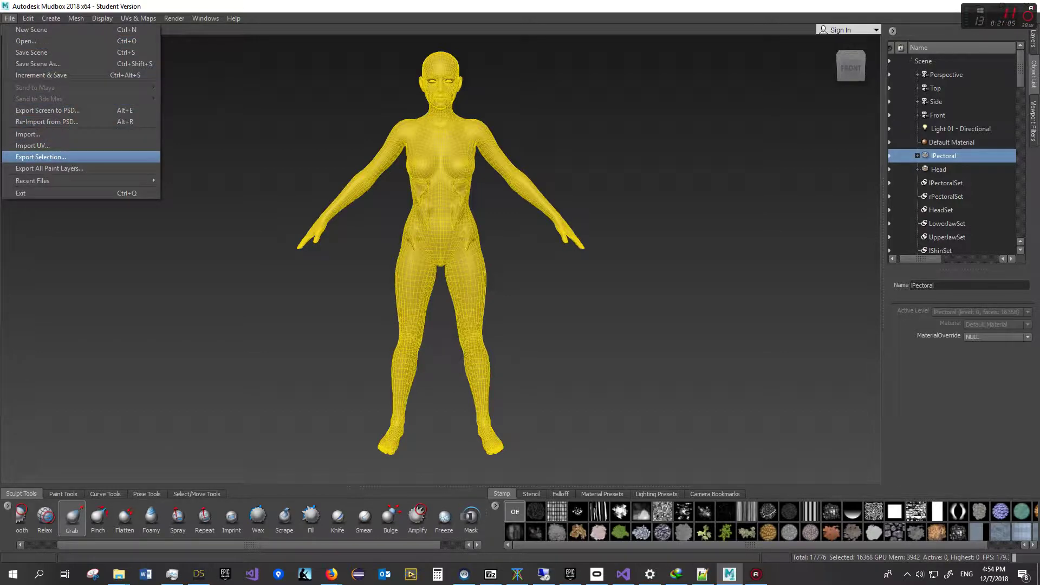
{"action": "left_click", "coordinate": [41, 157]}
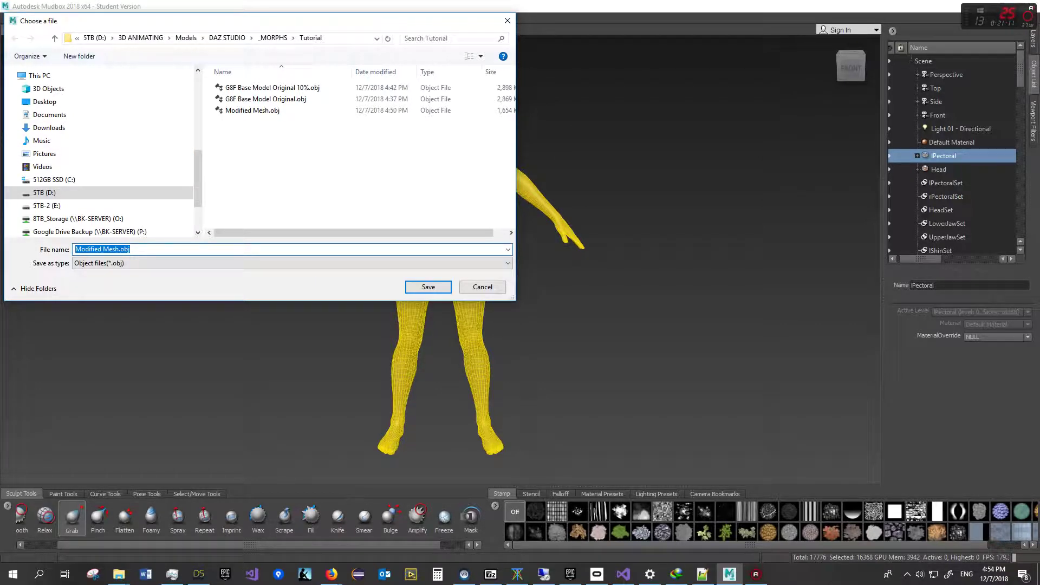
{"action": "left_click", "coordinate": [252, 110]}
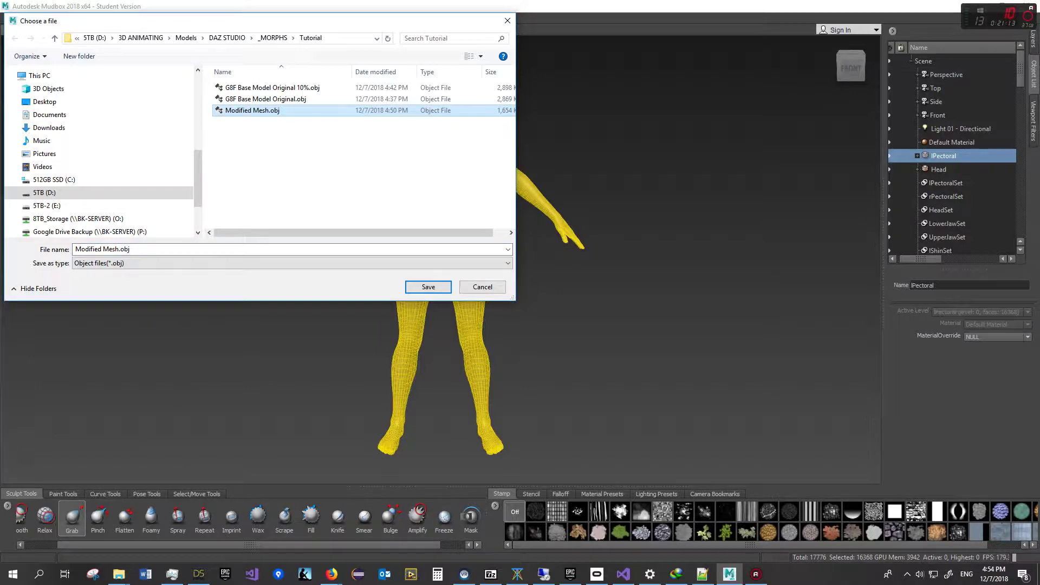
{"action": "right_click", "coordinate": [253, 110]}
{"action": "left_click", "coordinate": [187, 357]}
Save the exported mesh in the Tutorial folder as Modified Mesh Morph.obj
{"action": "left_click", "coordinate": [163, 249]}
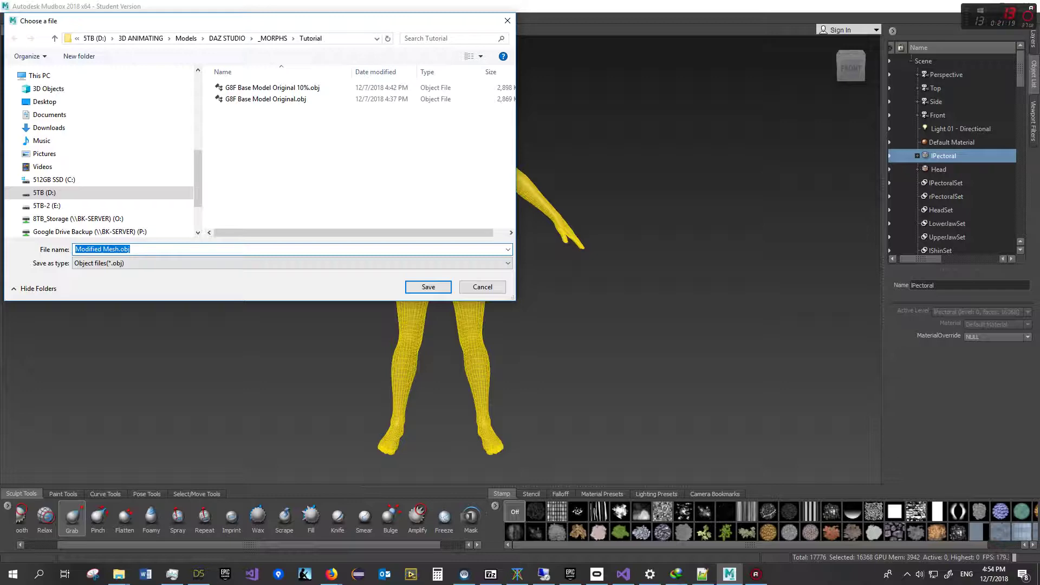
{"action": "left_click", "coordinate": [130, 249]}
{"action": "type", "text": "Morph"}
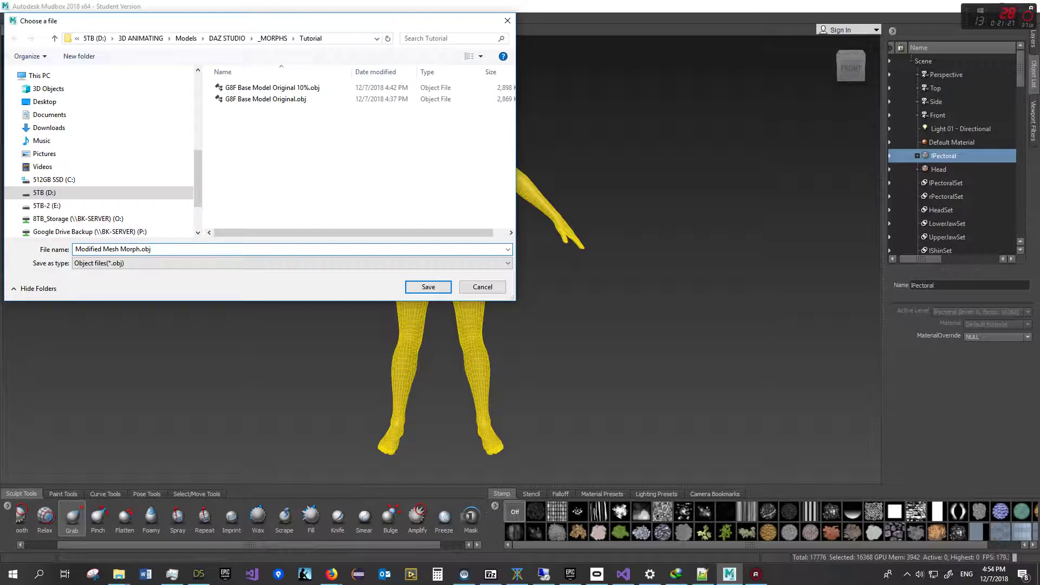
{"action": "left_click", "coordinate": [428, 287]}
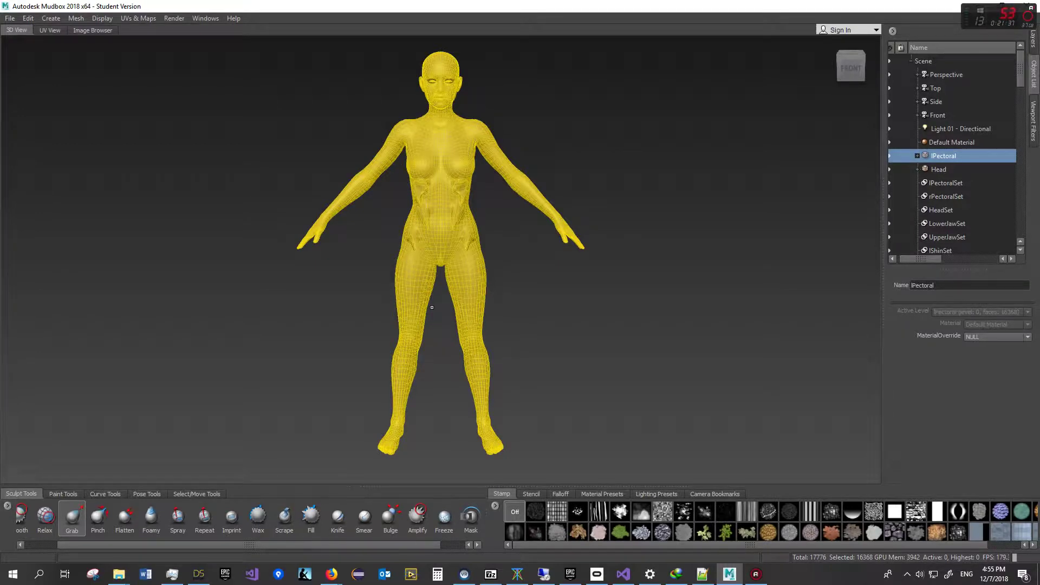
Switch to DAZ Studio and open Morph Loader Pro for the Genesis 8 Female figure
{"action": "left_click", "coordinate": [938, 169]}
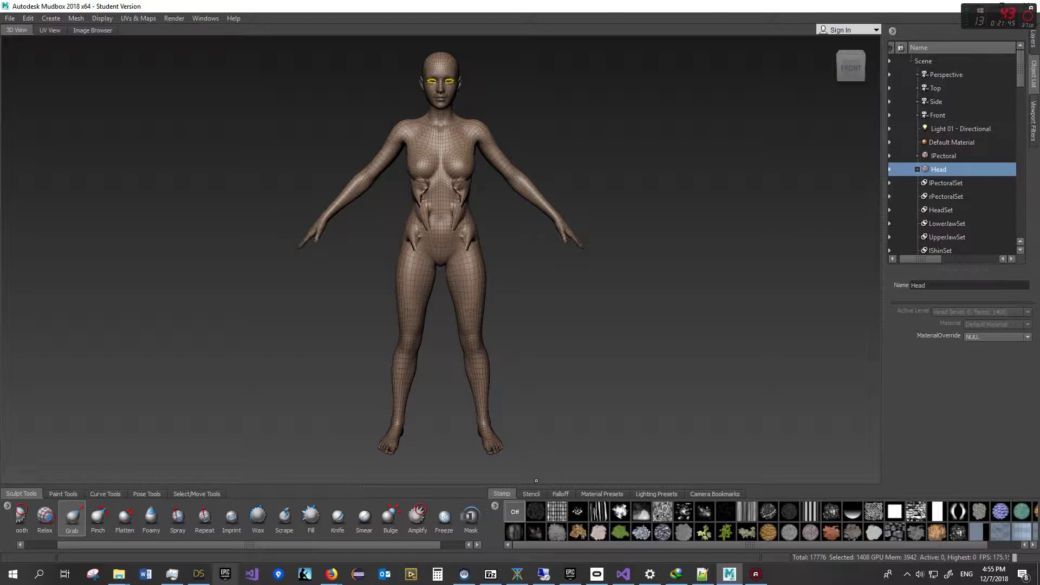
{"action": "left_click", "coordinate": [199, 574]}
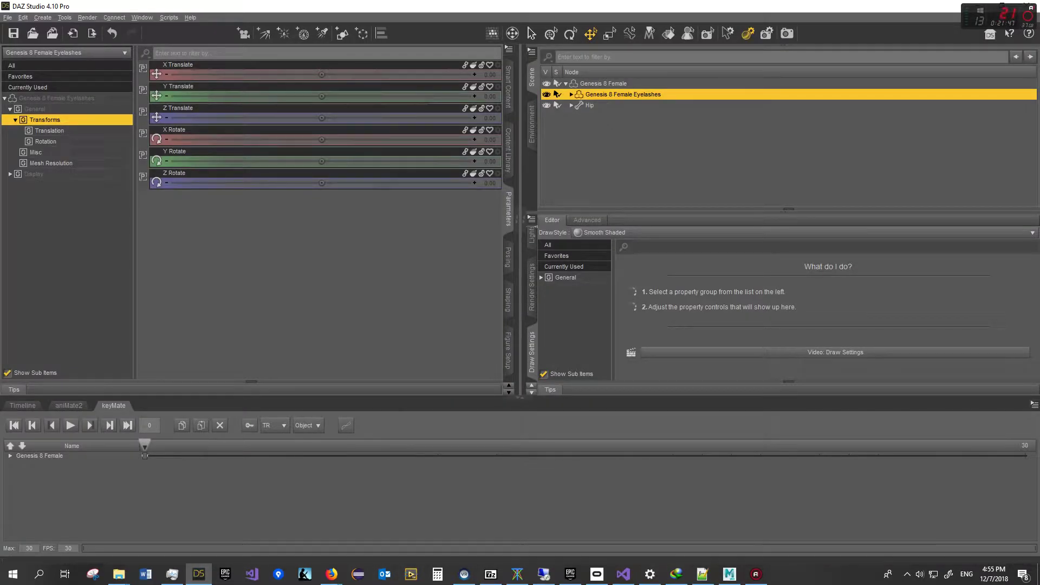
{"action": "left_click", "coordinate": [602, 83]}
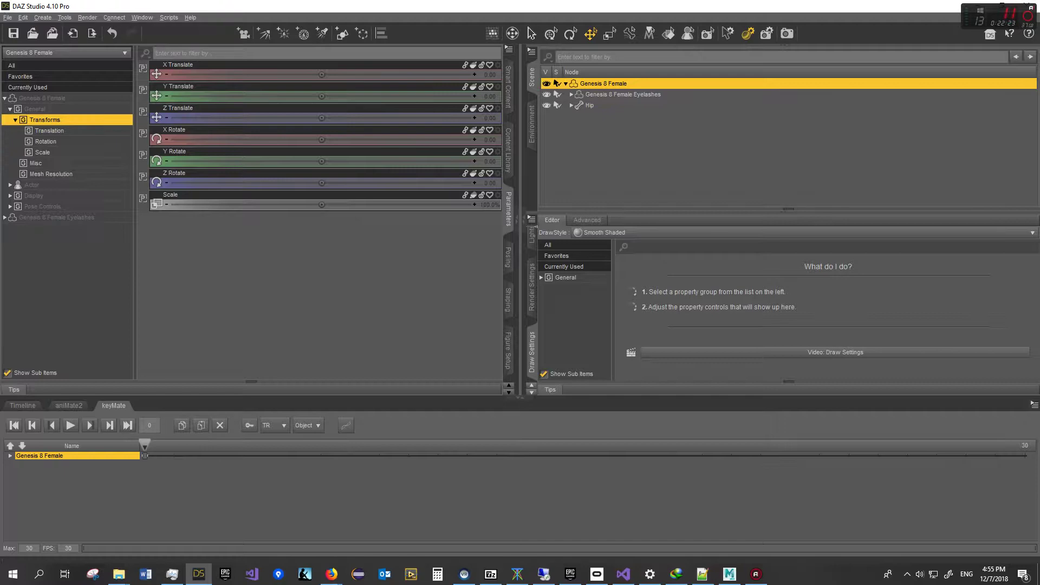
{"action": "left_click", "coordinate": [65, 17]}
{"action": "mouse_move", "coordinate": [23, 17]}
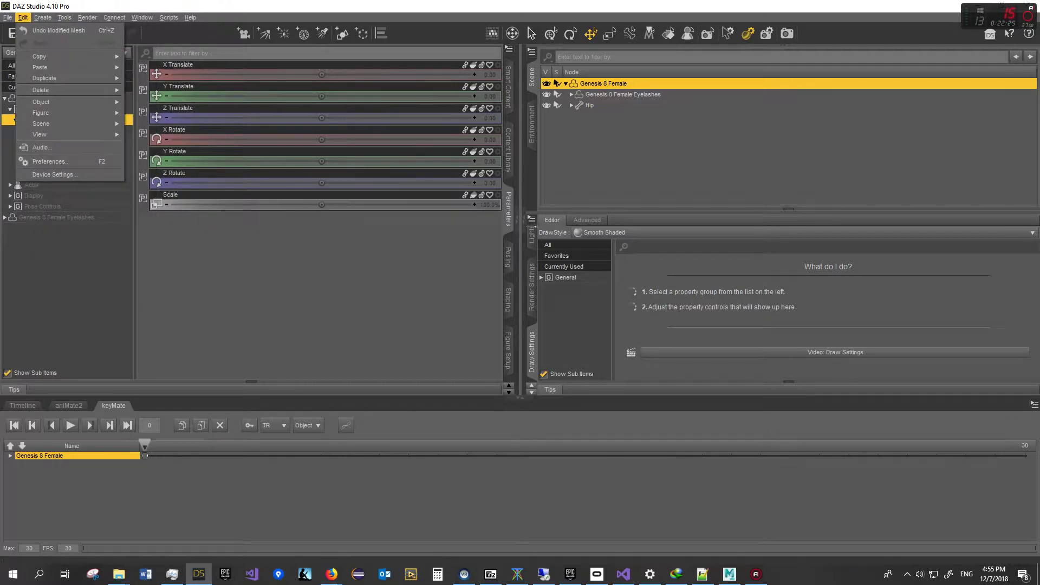
{"action": "mouse_move", "coordinate": [41, 113]}
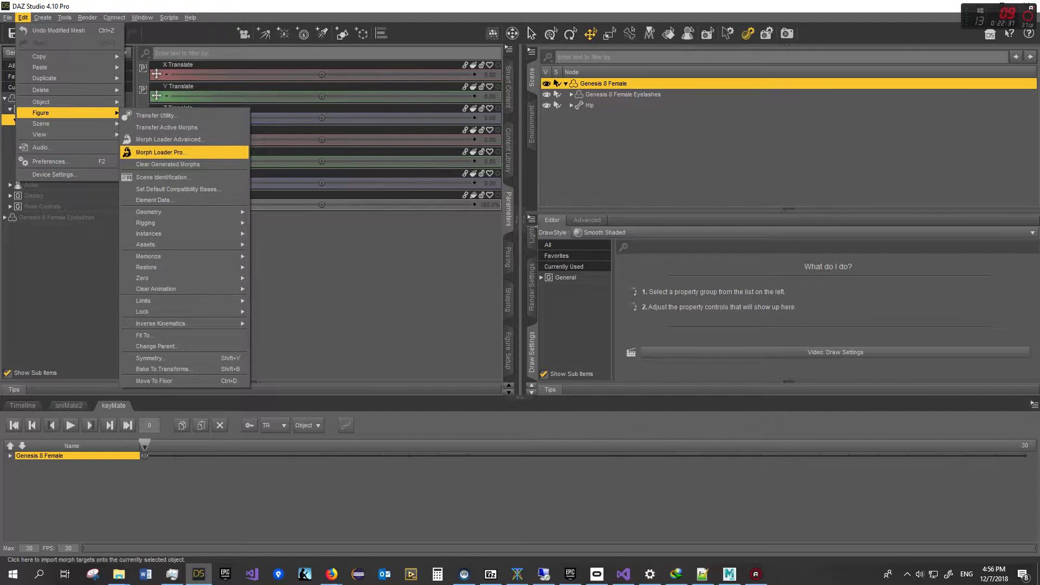
{"action": "left_click", "coordinate": [161, 152]}
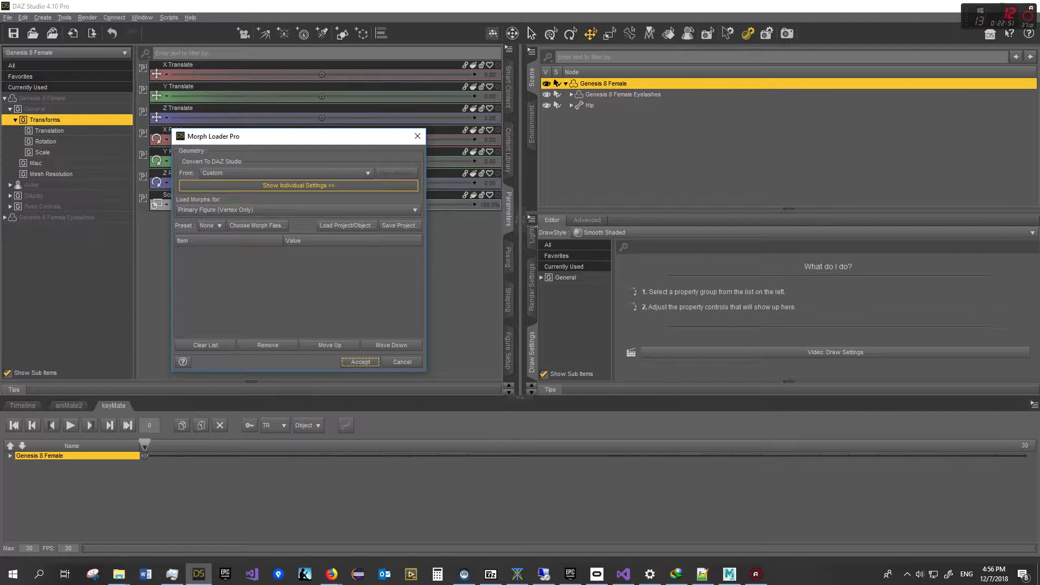
Reveal the individual geometry conversion settings and set the import scale to 10%
{"action": "left_click", "coordinate": [299, 186]}
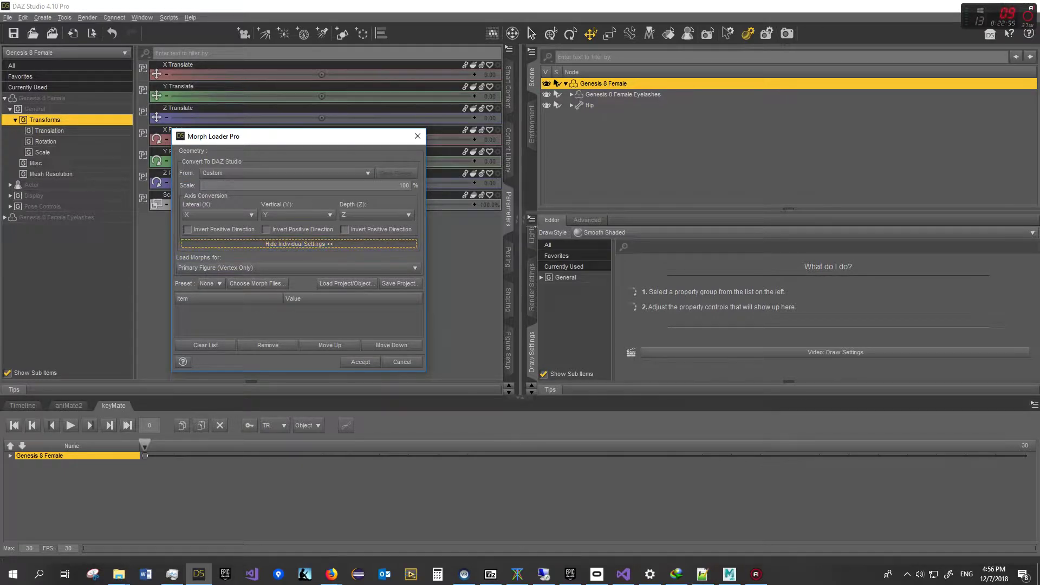
{"action": "mouse_move", "coordinate": [411, 185]}
{"action": "left_mouse_down"}
{"action": "mouse_move", "coordinate": [400, 185]}
{"action": "mouse_move", "coordinate": [411, 185]}
{"action": "left_mouse_up"}
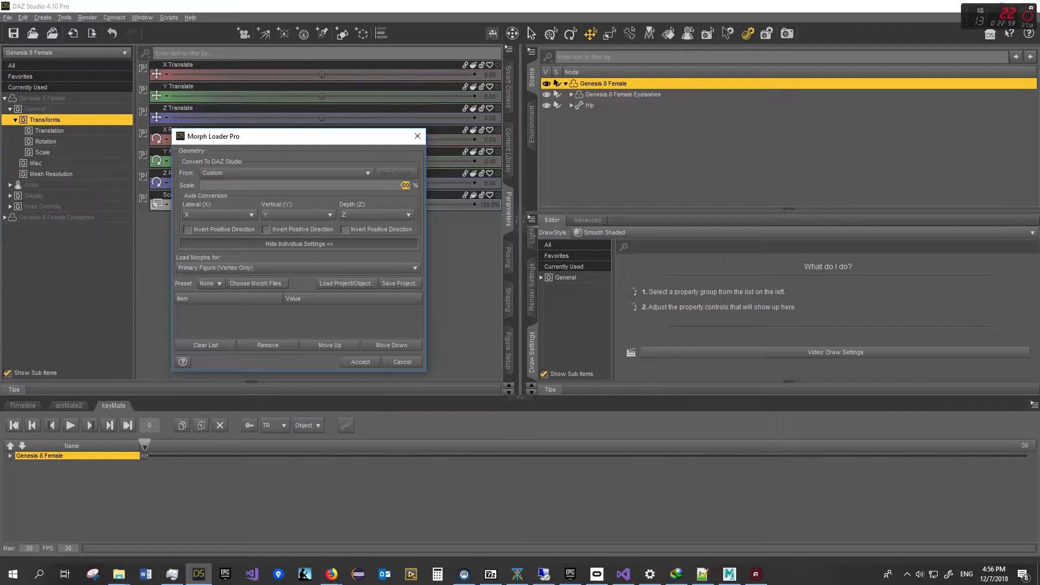
{"action": "type", "text": "10"}
{"action": "key", "text": "Return"}
Choose Modified Mesh Morph.obj from the Tutorial folder as the morph file to load
{"action": "left_click", "coordinate": [257, 283]}
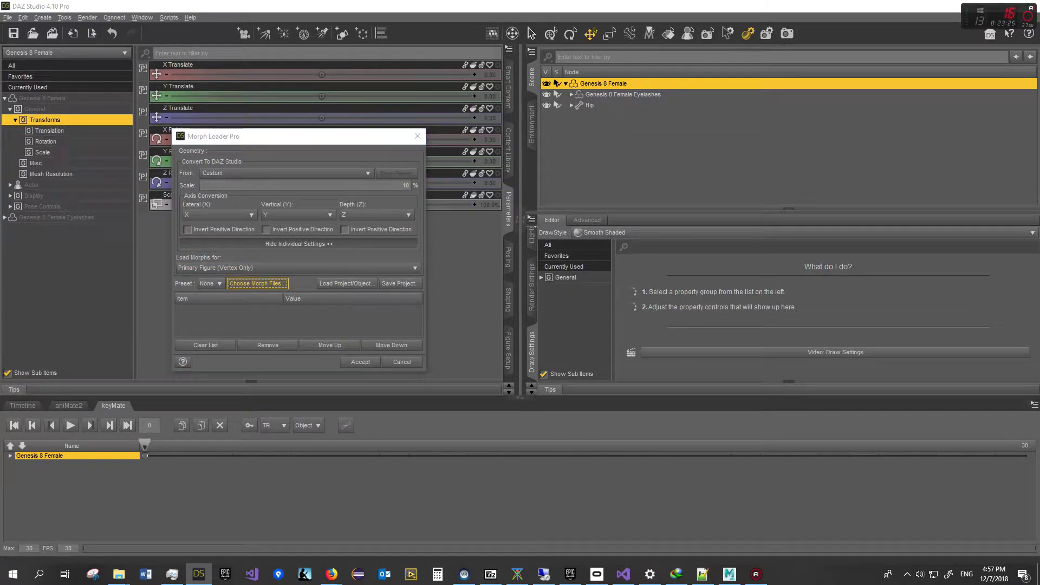
{"action": "left_click", "coordinate": [383, 180]}
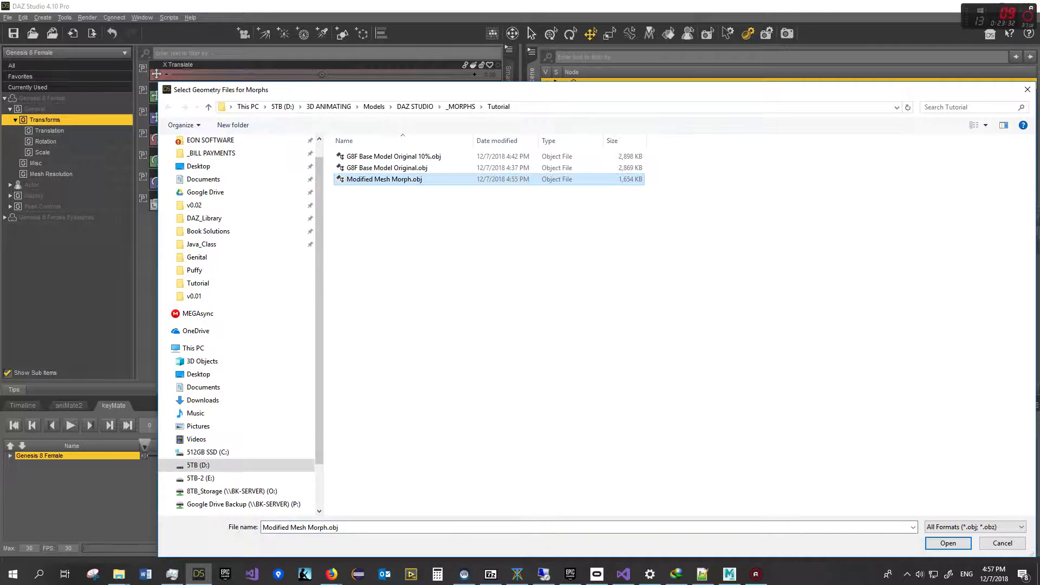
{"action": "left_click", "coordinate": [948, 543]}
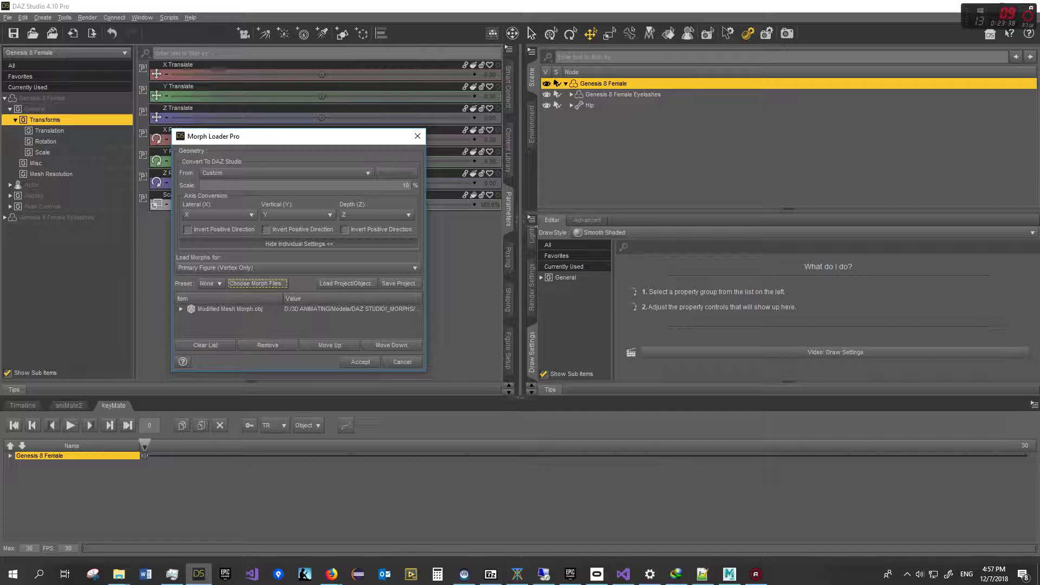
Expand the settings of the Modified Mesh Morph.obj entry and name the morph Spikey Lady
{"action": "left_click", "coordinate": [229, 309]}
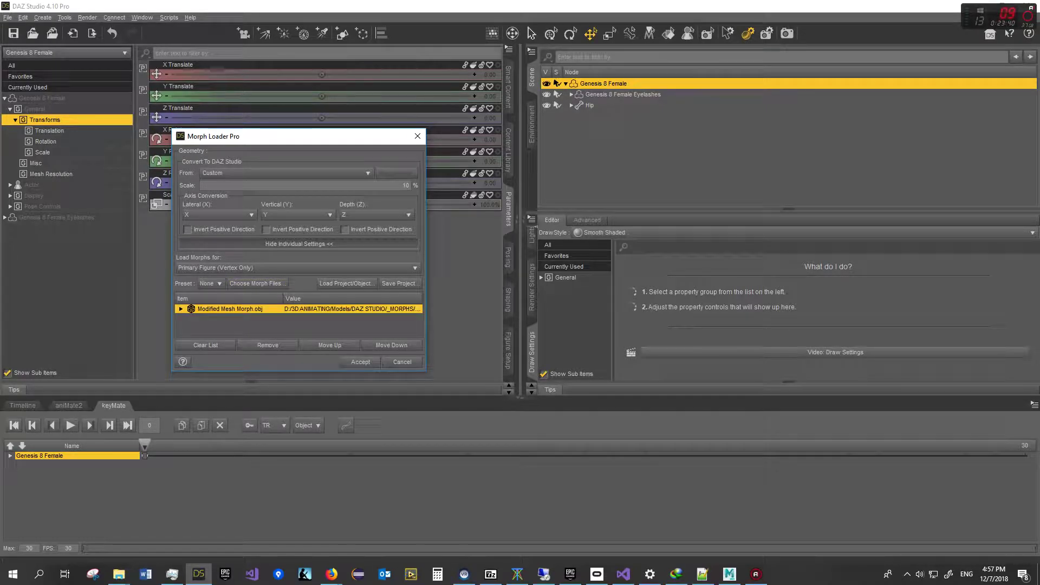
{"action": "left_click", "coordinate": [181, 309]}
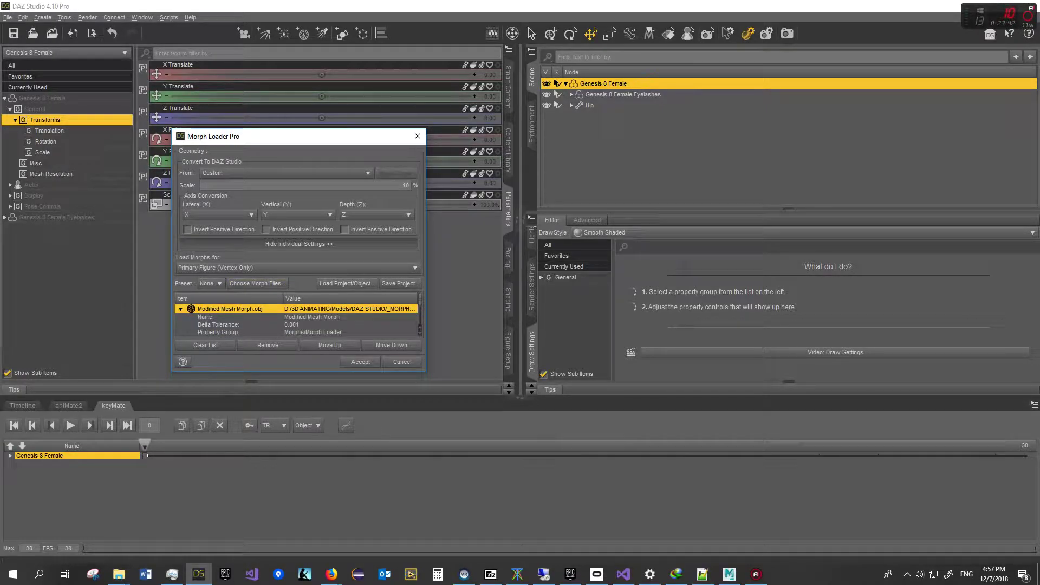
{"action": "left_click_drag", "start_coordinate": [425, 371], "coordinate": [547, 474]}
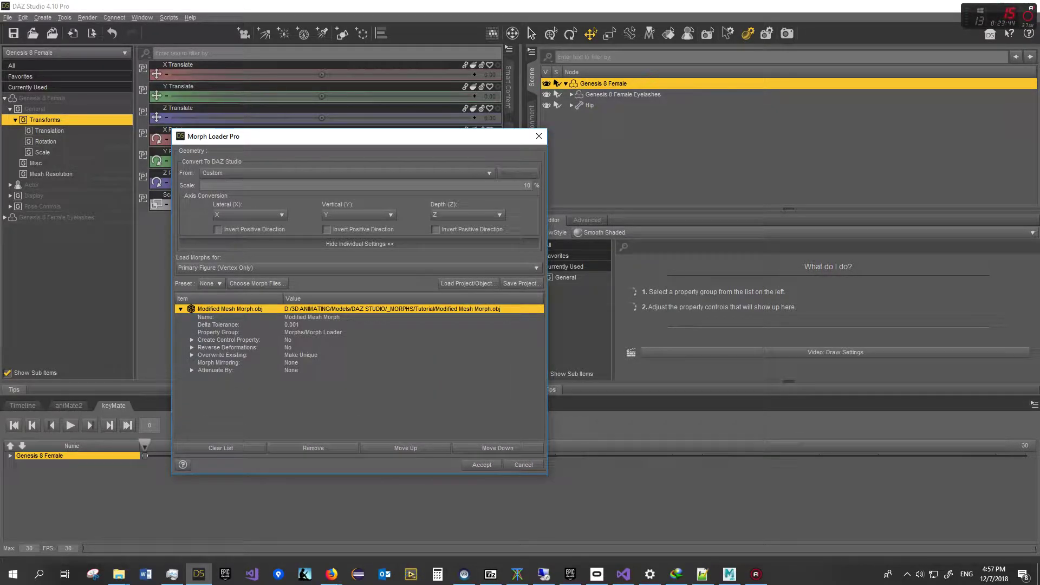
{"action": "left_click", "coordinate": [312, 317]}
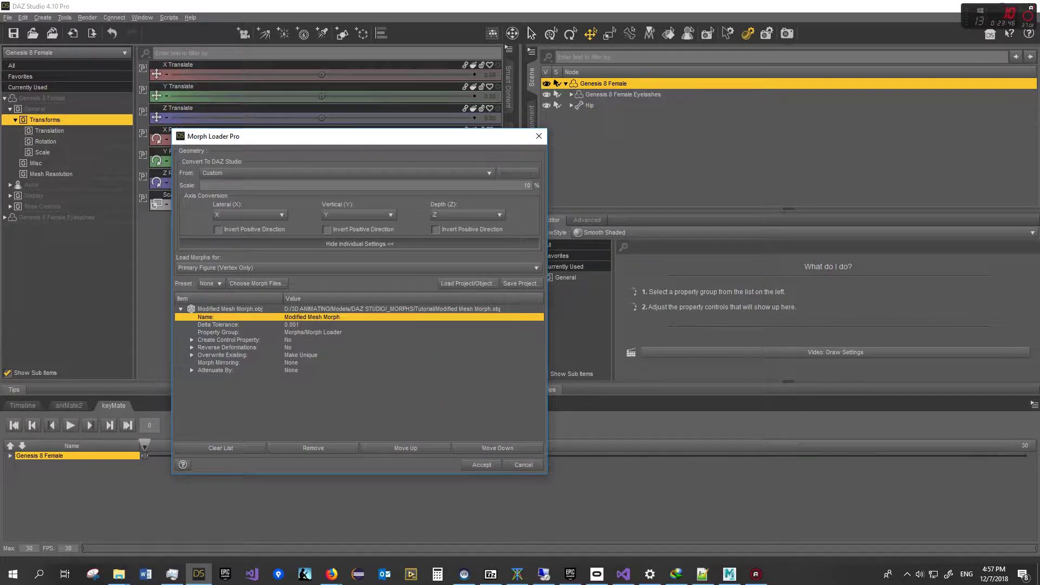
{"action": "double_click", "coordinate": [312, 318]}
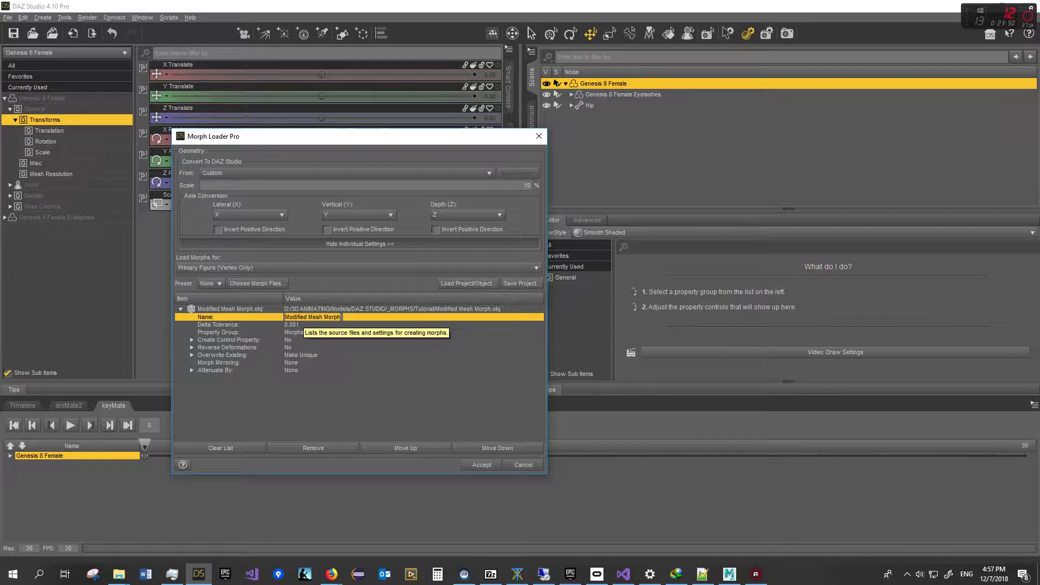
{"action": "type", "text": "Spikey "}
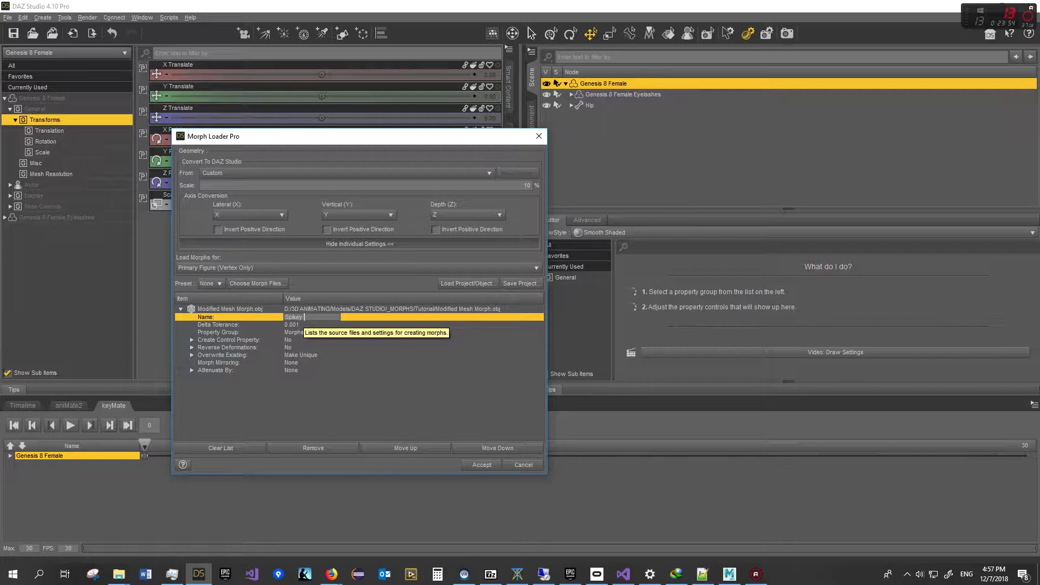
{"action": "type", "text": "Lady"}
{"action": "key", "text": "Return"}
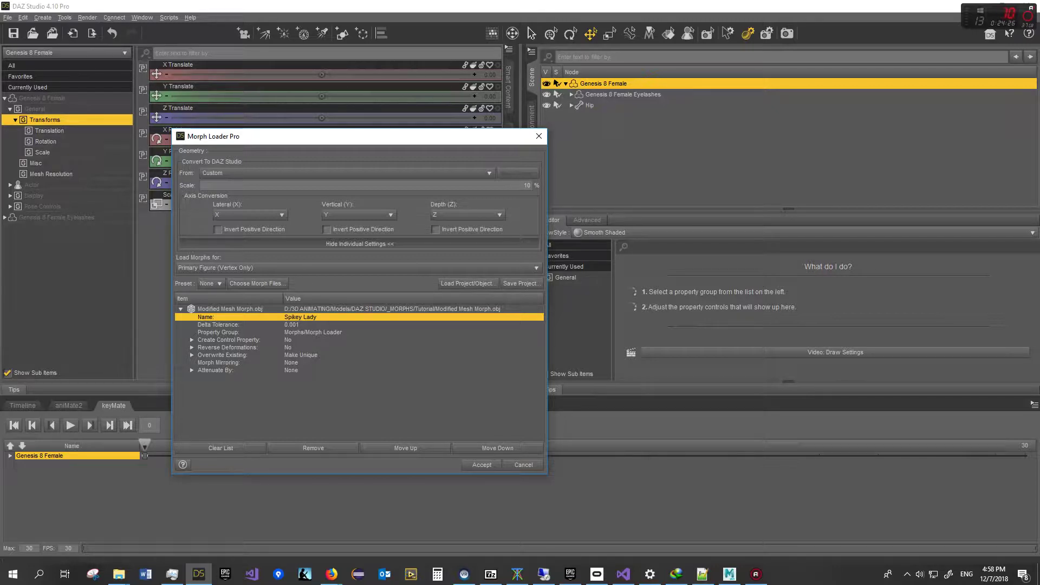
Examine the Overwrite Existing choices for the morph: Make Unique, Deltas and ERC Links, and Deltas Only
{"action": "left_click", "coordinate": [301, 356]}
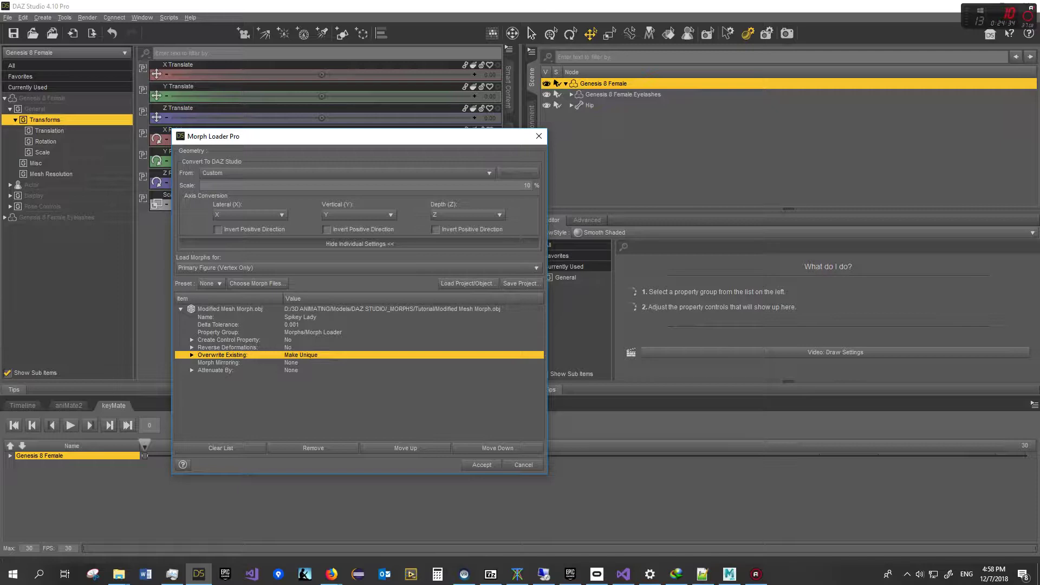
{"action": "left_click", "coordinate": [192, 355]}
{"action": "right_click", "coordinate": [302, 354]}
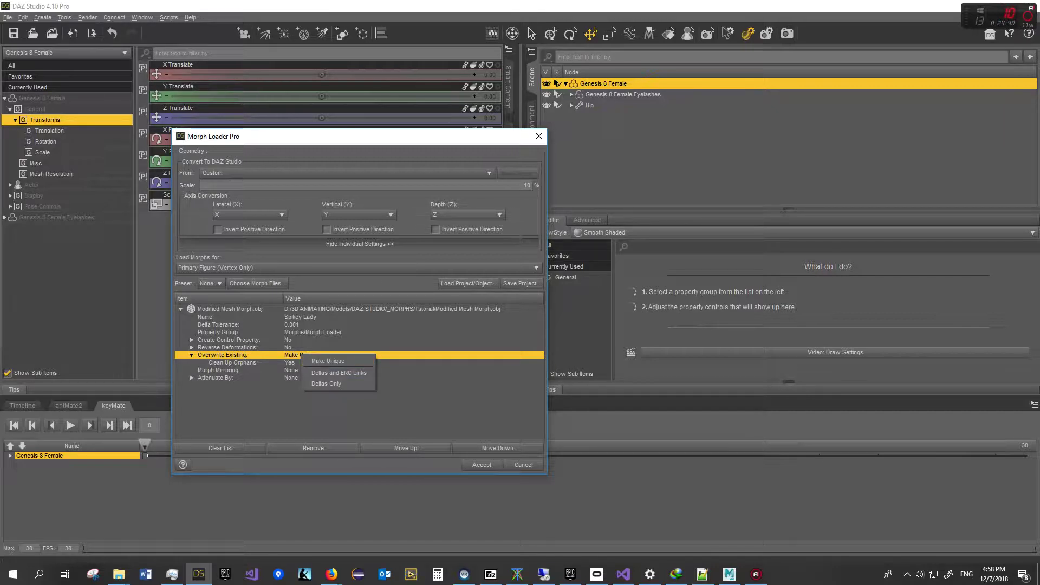
{"action": "key", "text": "Down"}
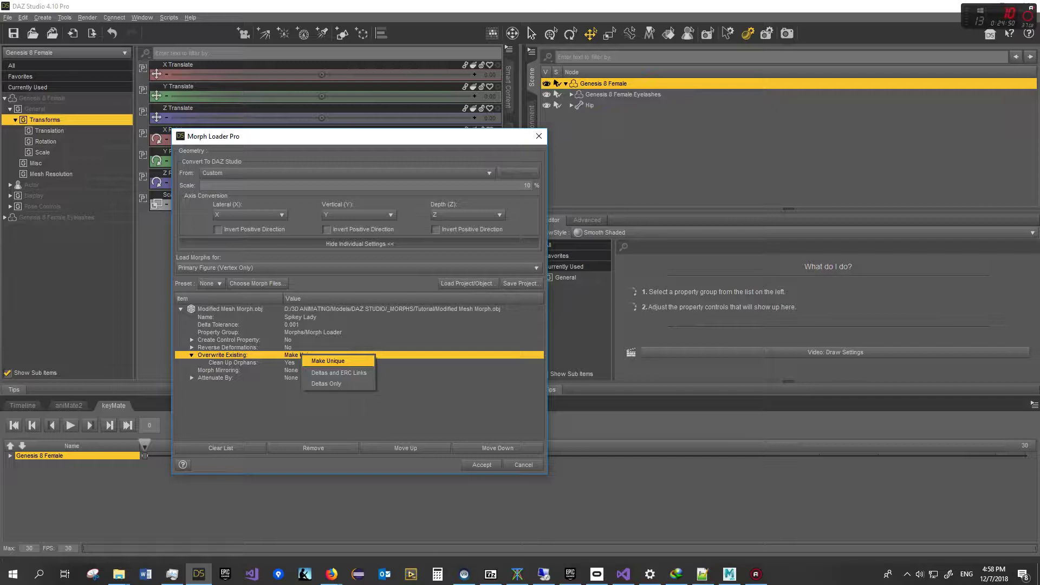
{"action": "key", "text": "Down"}
{"action": "key", "text": "Down"}
{"action": "key", "text": "Up"}
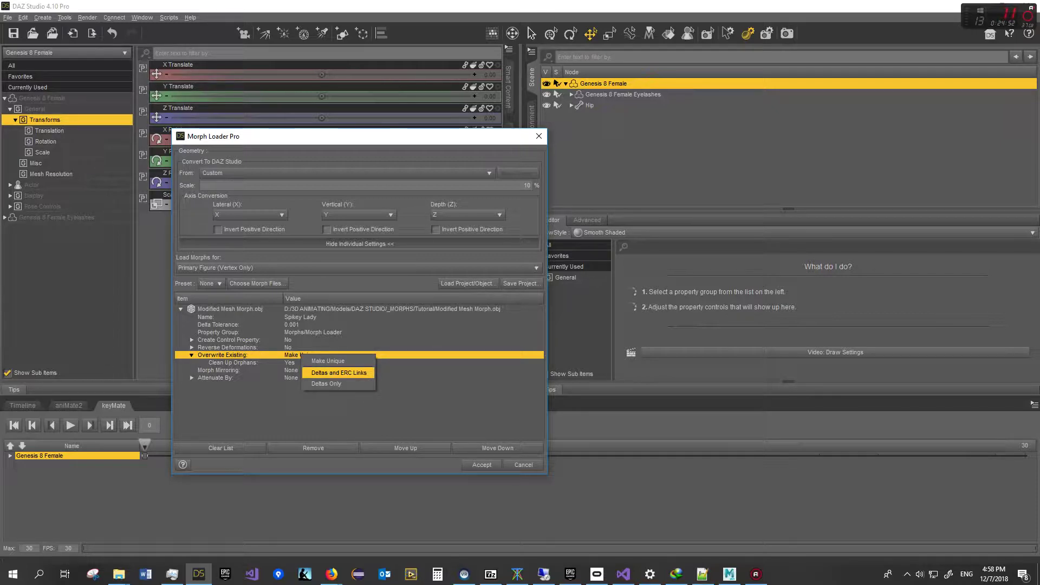
{"action": "key", "text": "Down"}
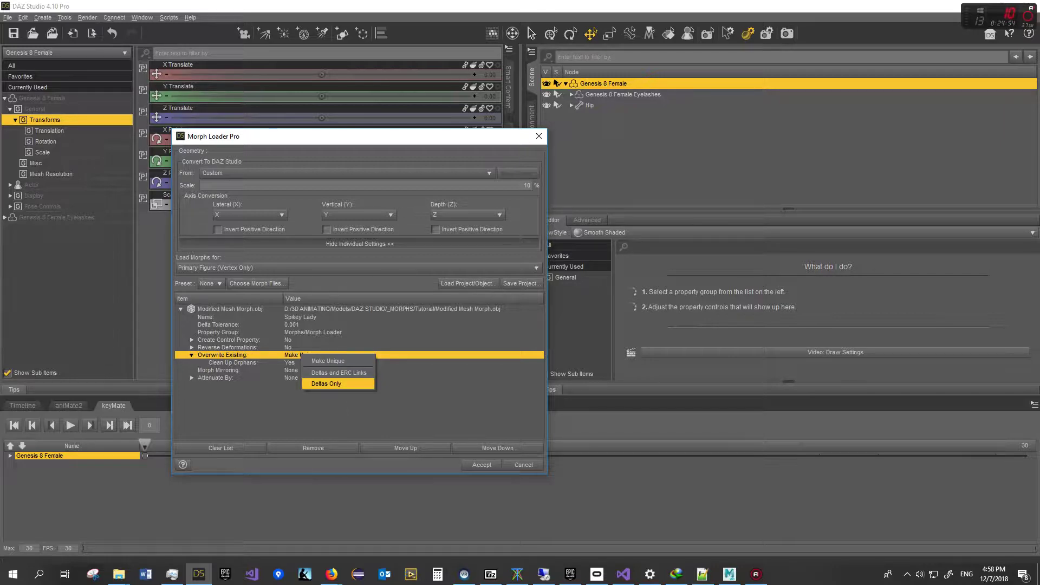
{"action": "key", "text": "Up"}
{"action": "key", "text": "Down"}
{"action": "key", "text": "Up"}
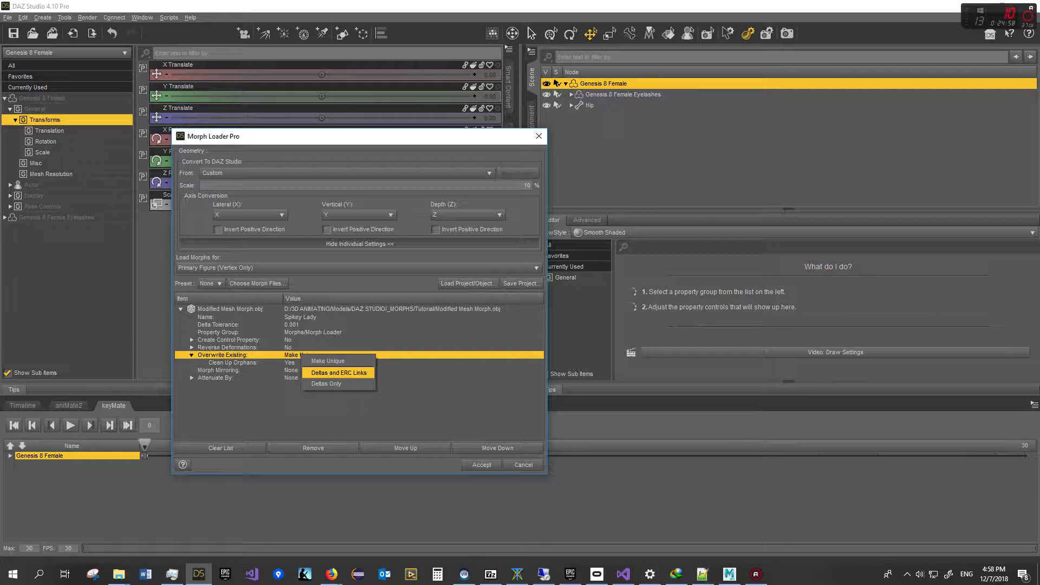
{"action": "key", "text": "Down"}
{"action": "key", "text": "Up"}
{"action": "key", "text": "Down"}
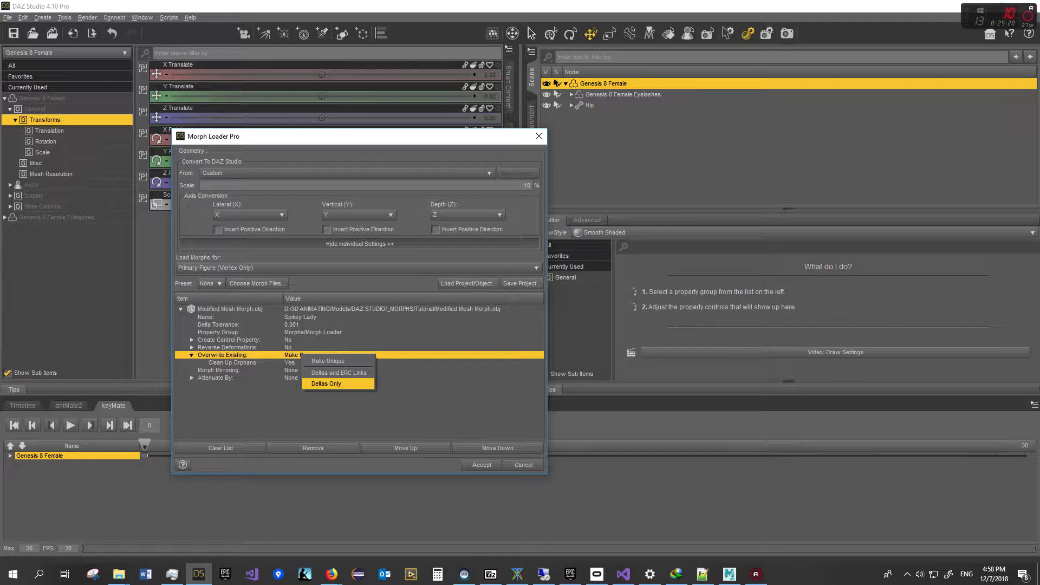
{"action": "left_click", "coordinate": [313, 422]}
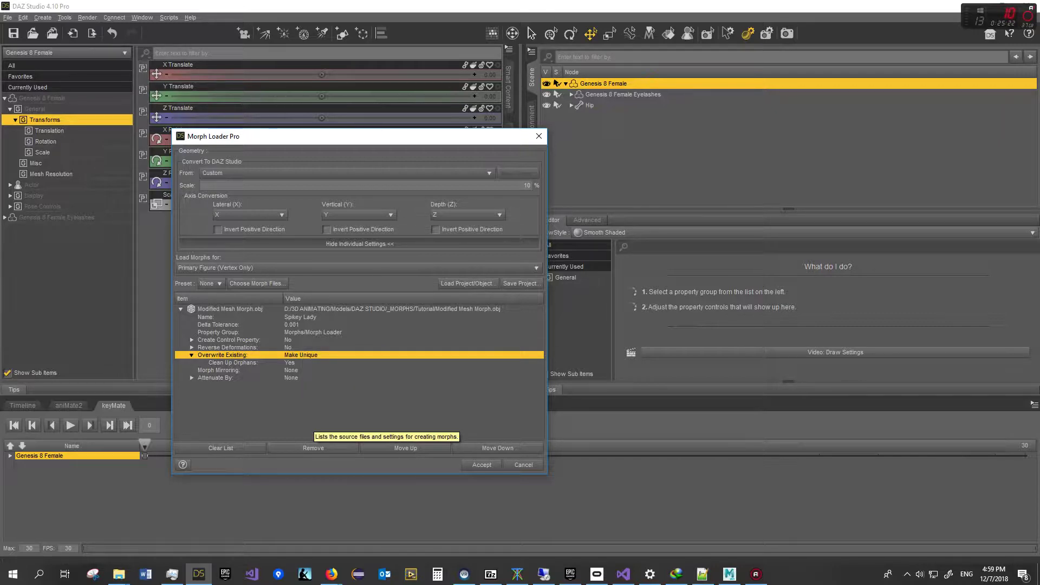
Load the Spikey Lady morph onto Genesis 8 Female and show the figure's Morphs parameters
{"action": "left_click", "coordinate": [300, 317]}
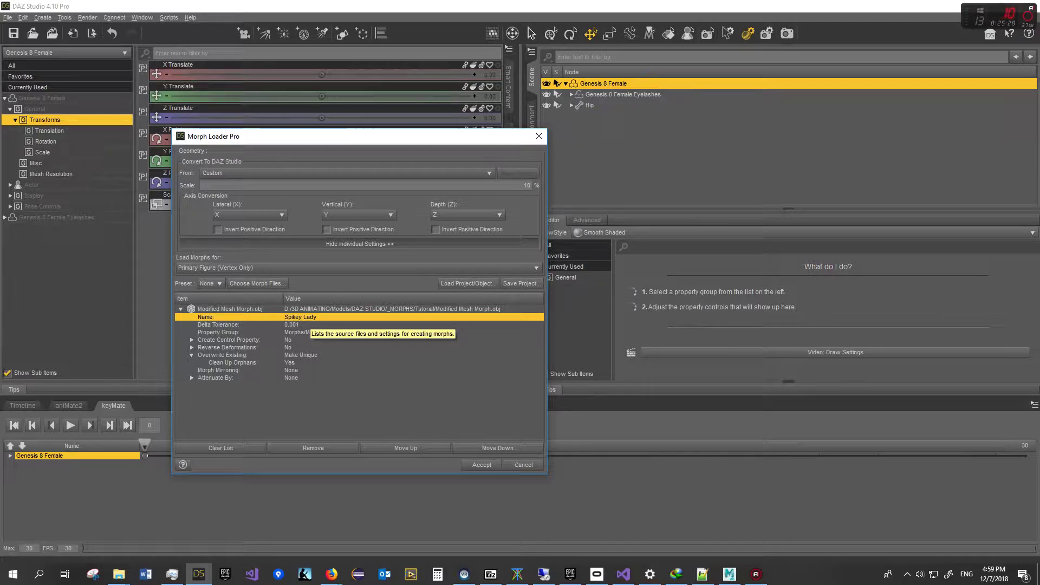
{"action": "left_click", "coordinate": [481, 464]}
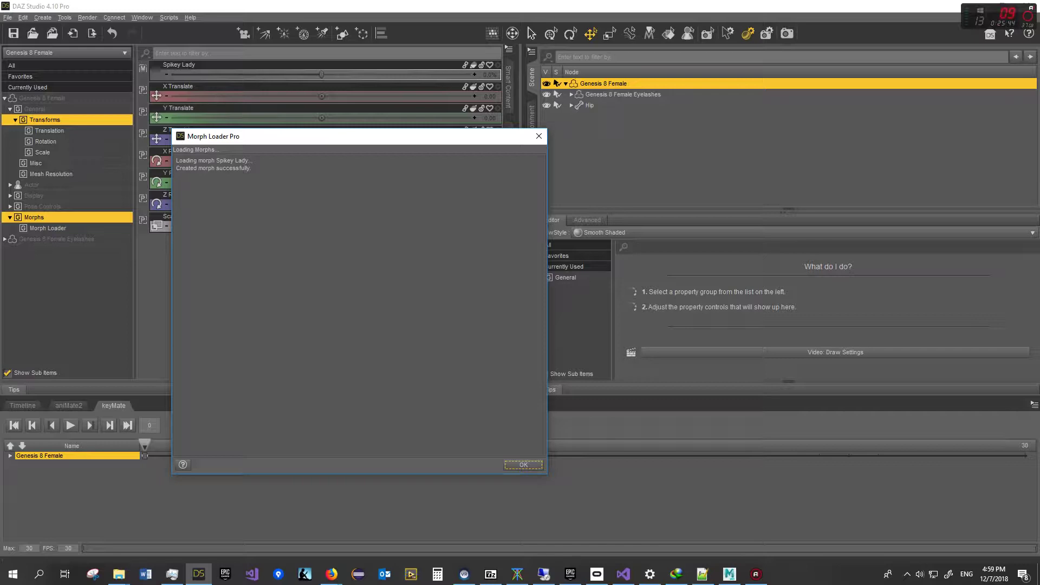
{"action": "left_click", "coordinate": [524, 465]}
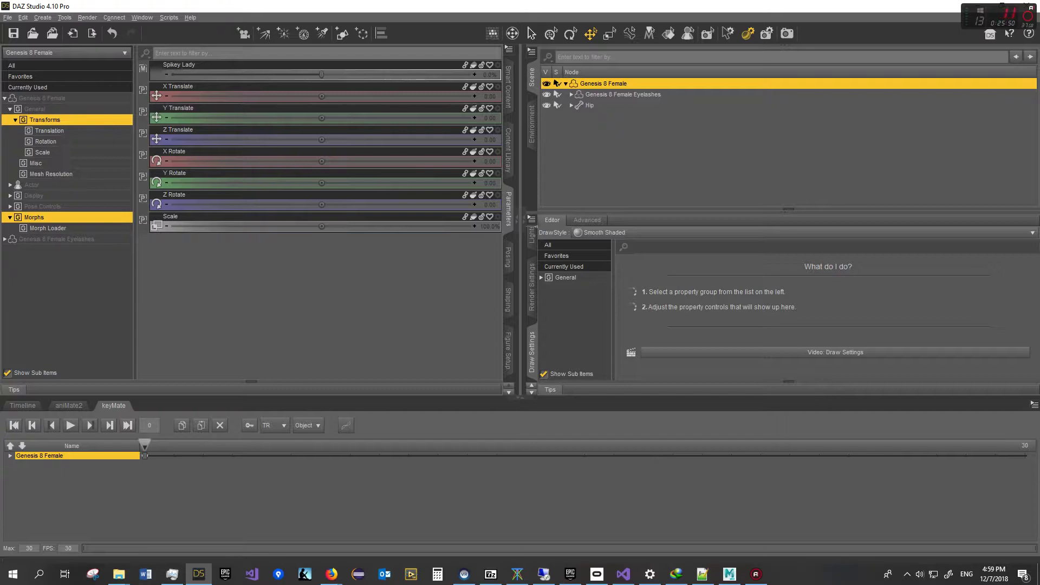
{"action": "left_click", "coordinate": [623, 95]}
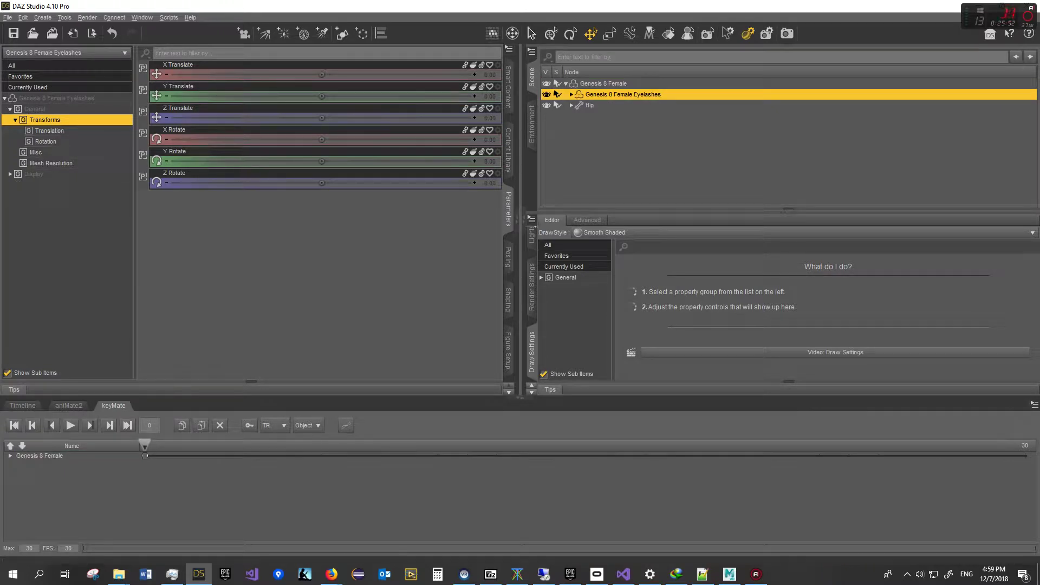
{"action": "left_click", "coordinate": [603, 83]}
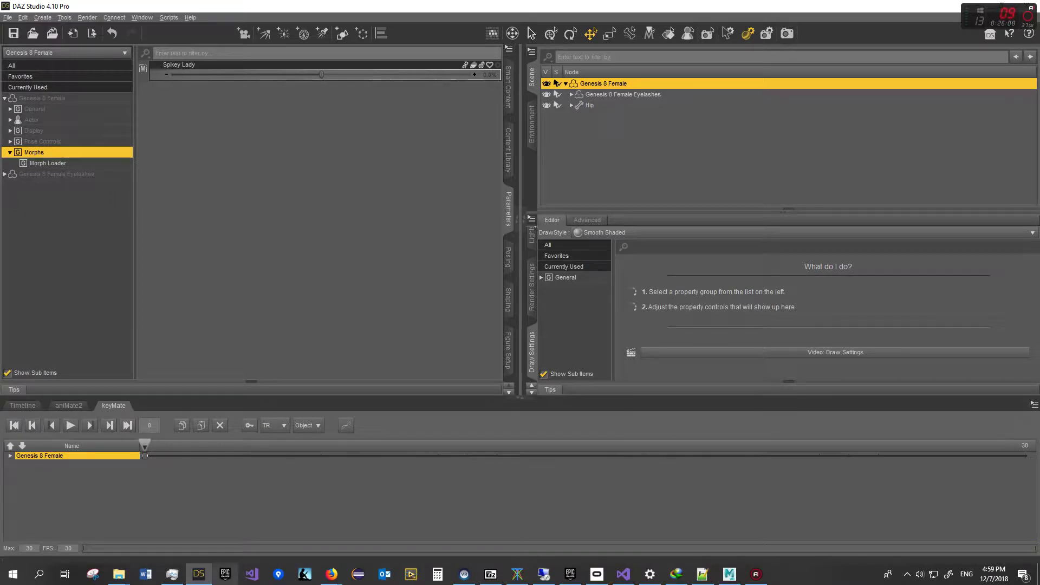
Switch to Mudbox and select both the lPectoral and Head meshes
{"action": "mouse_move", "coordinate": [199, 573]}
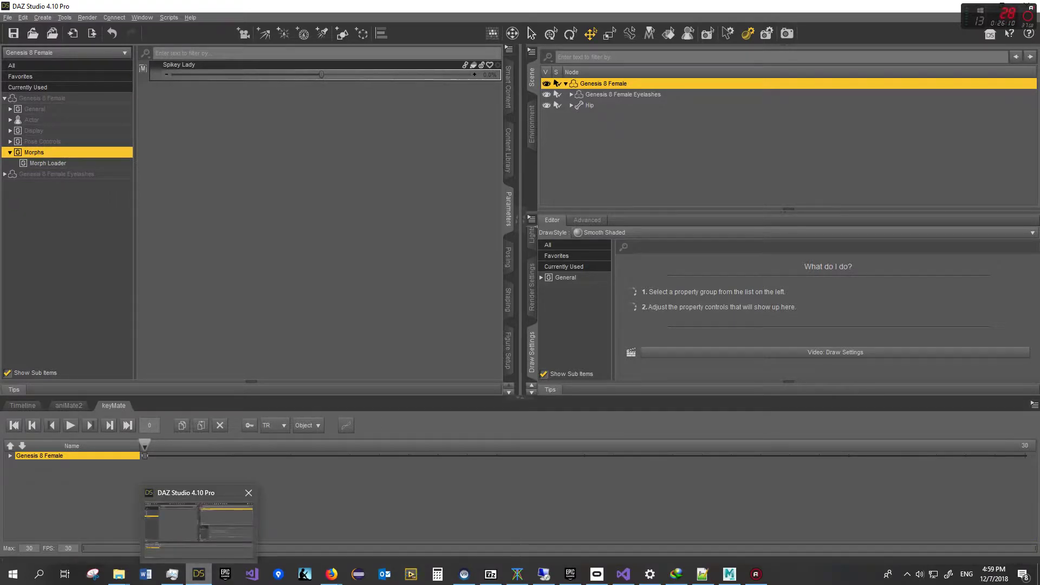
{"action": "left_click", "coordinate": [729, 573]}
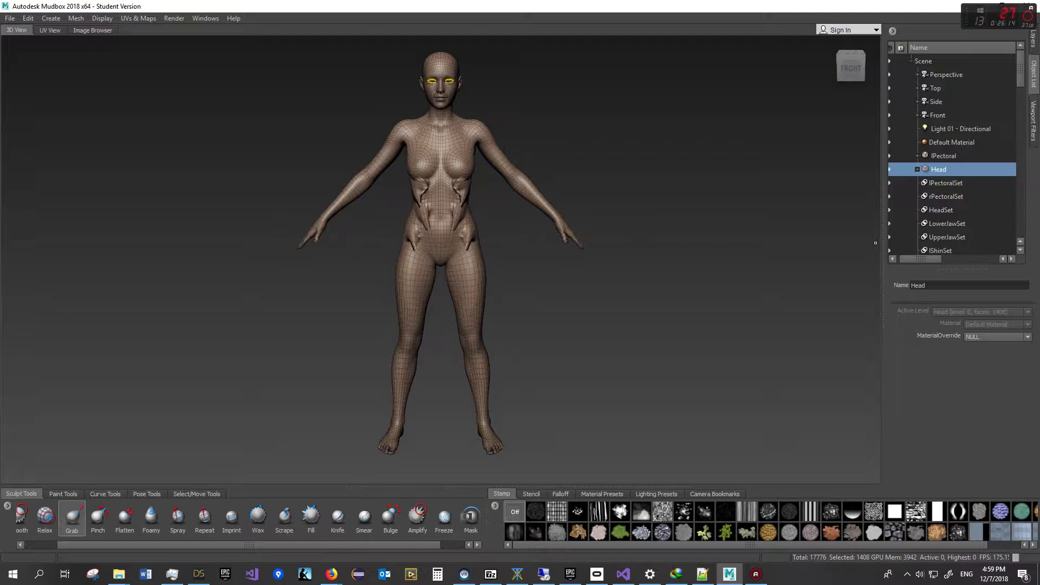
{"action": "left_click", "coordinate": [944, 156]}
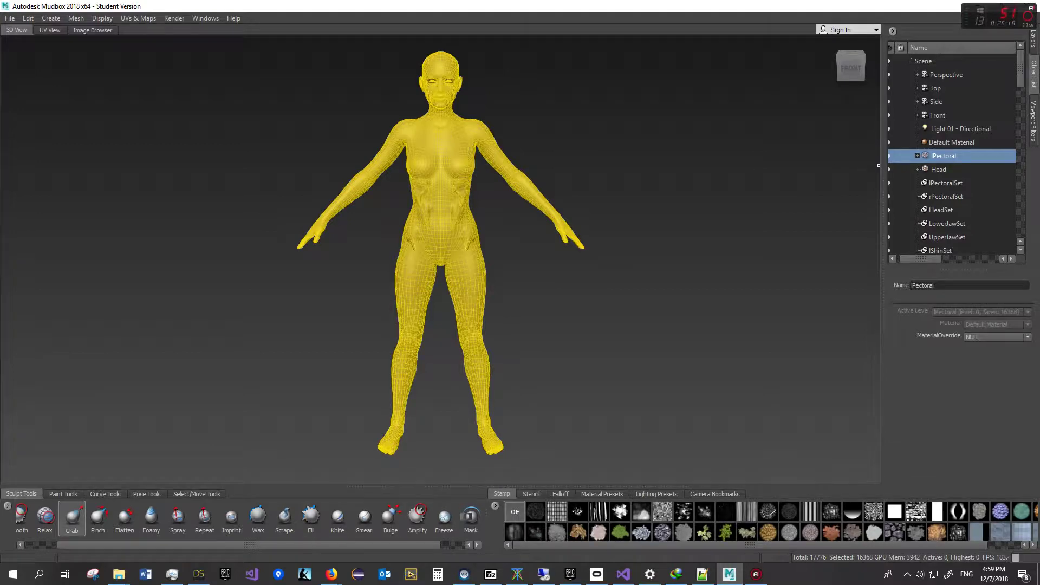
{"action": "left_click", "coordinate": [939, 169], "text": "shift"}
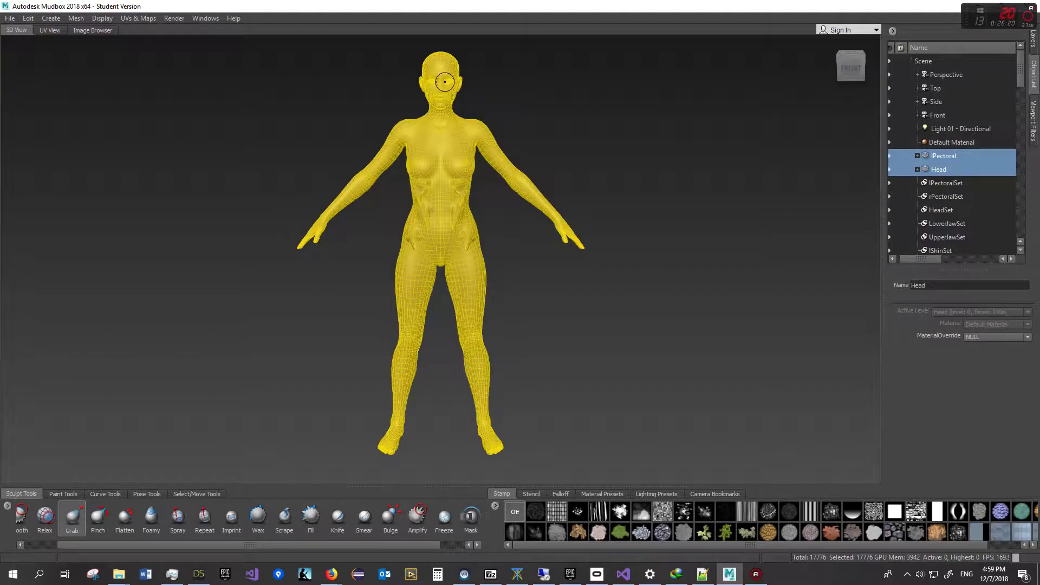
{"action": "left_click", "coordinate": [943, 156]}
{"action": "left_click", "coordinate": [938, 169]}
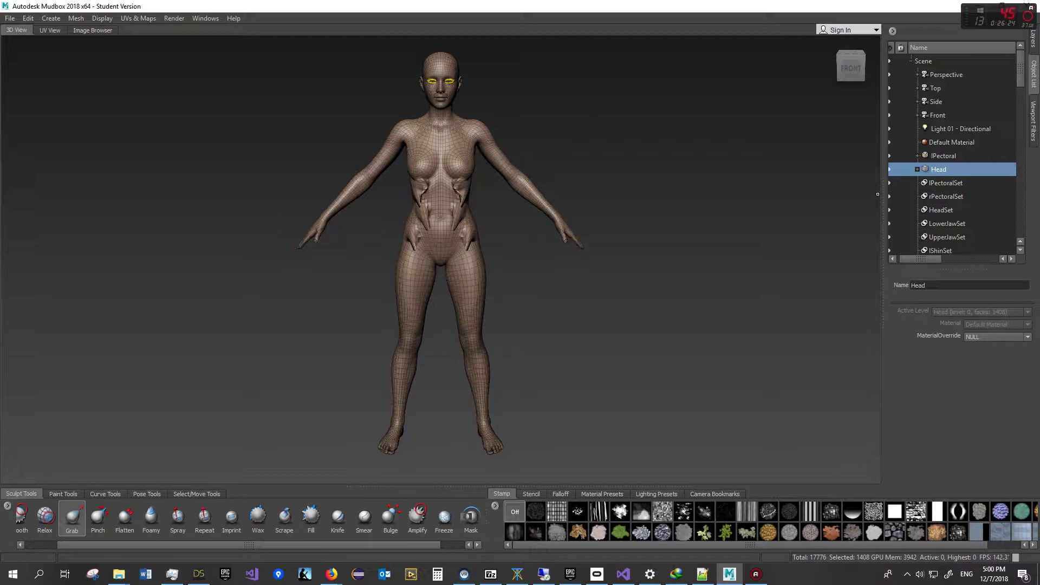
{"action": "left_click", "coordinate": [942, 156], "text": "ctrl"}
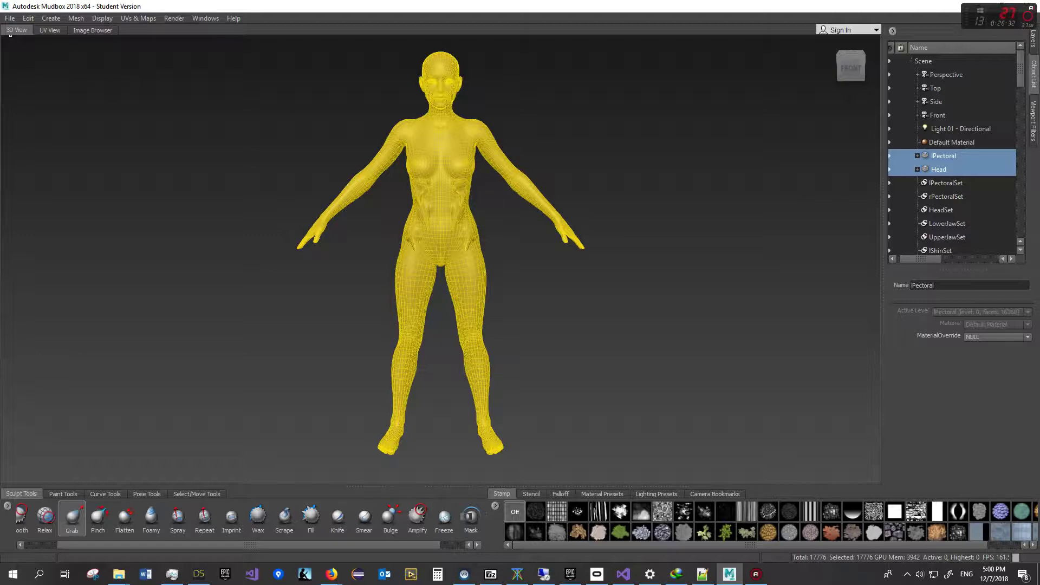
Export the two selected meshes to the Tutorial folder as Modified Mesh Bad Mesh Morph.obj
{"action": "left_click", "coordinate": [9, 18]}
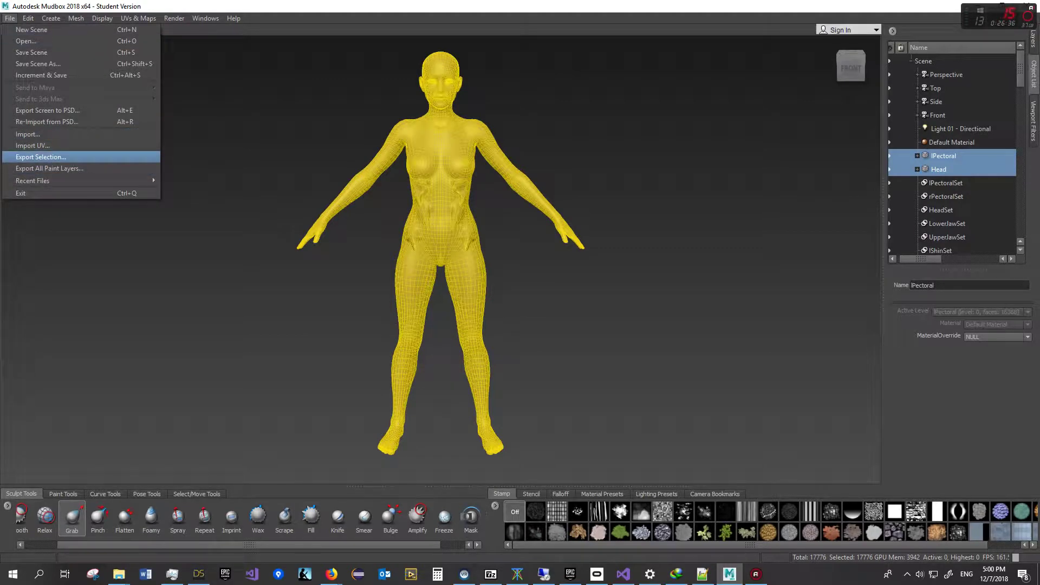
{"action": "left_click", "coordinate": [41, 156]}
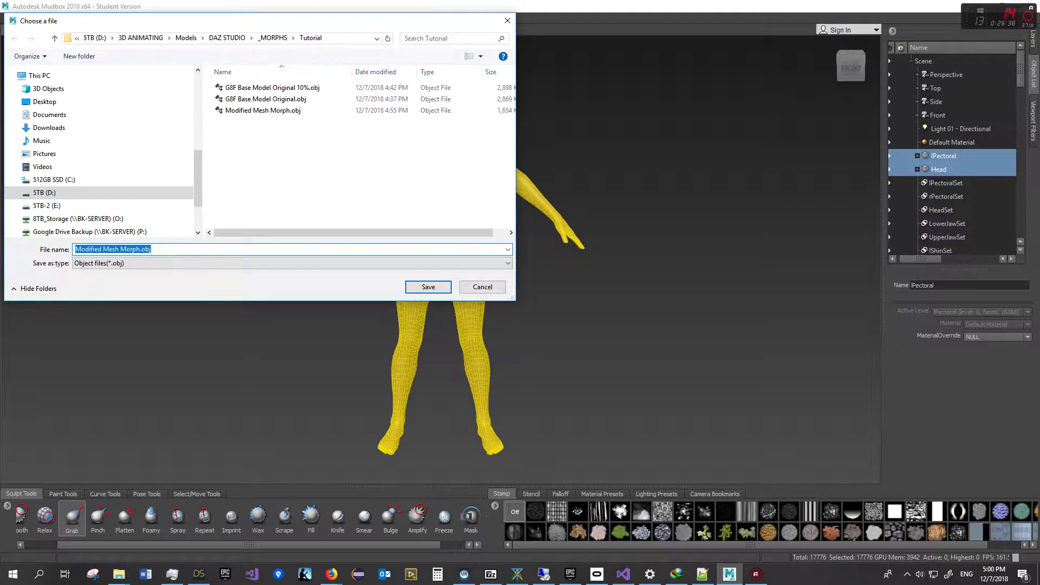
{"action": "left_click", "coordinate": [262, 111]}
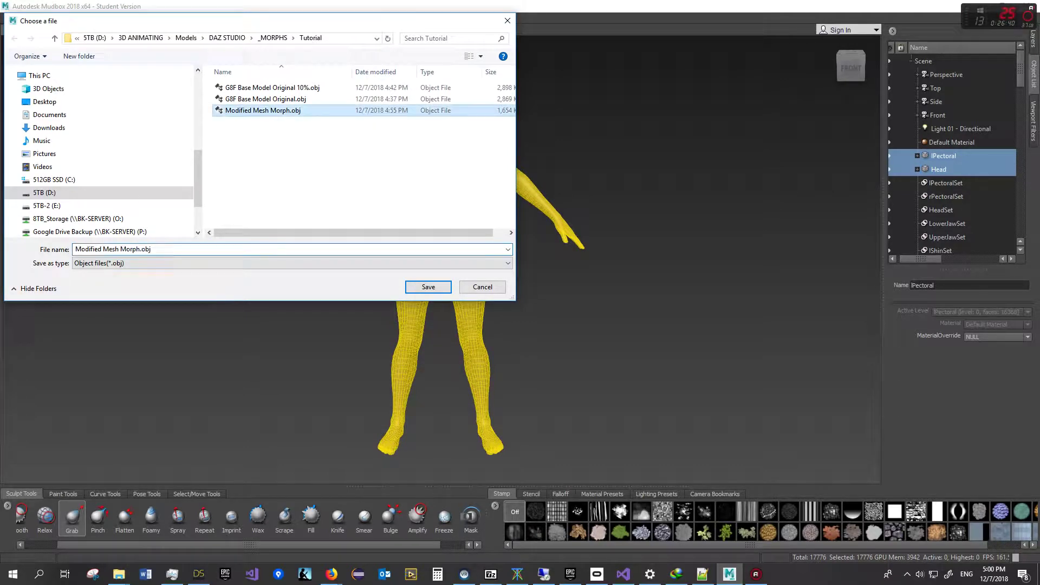
{"action": "left_click", "coordinate": [140, 249]}
{"action": "left_click", "coordinate": [140, 249]}
{"action": "left_click", "coordinate": [121, 250]}
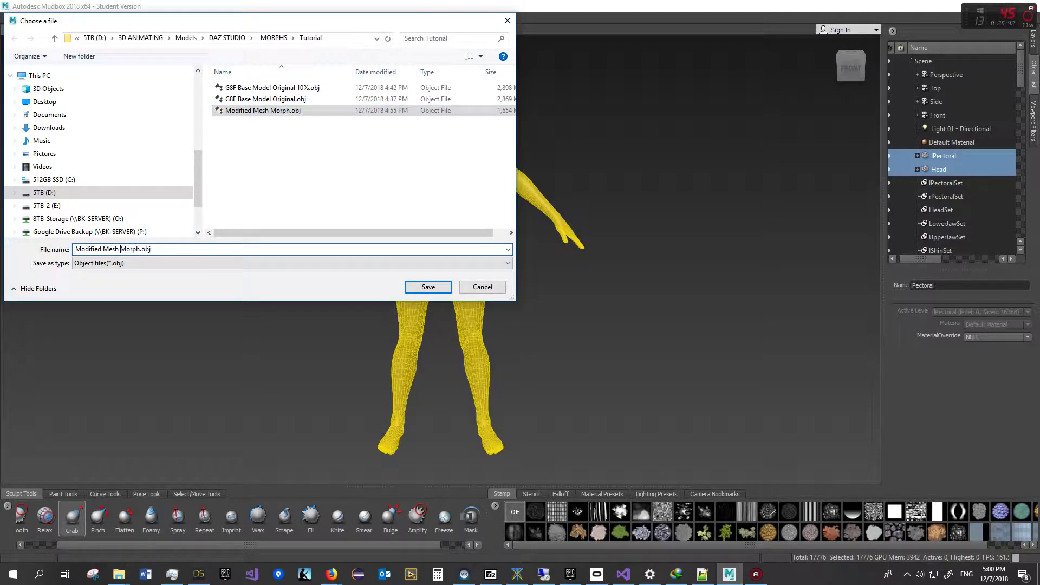
{"action": "type", "text": "Bad Mesh"}
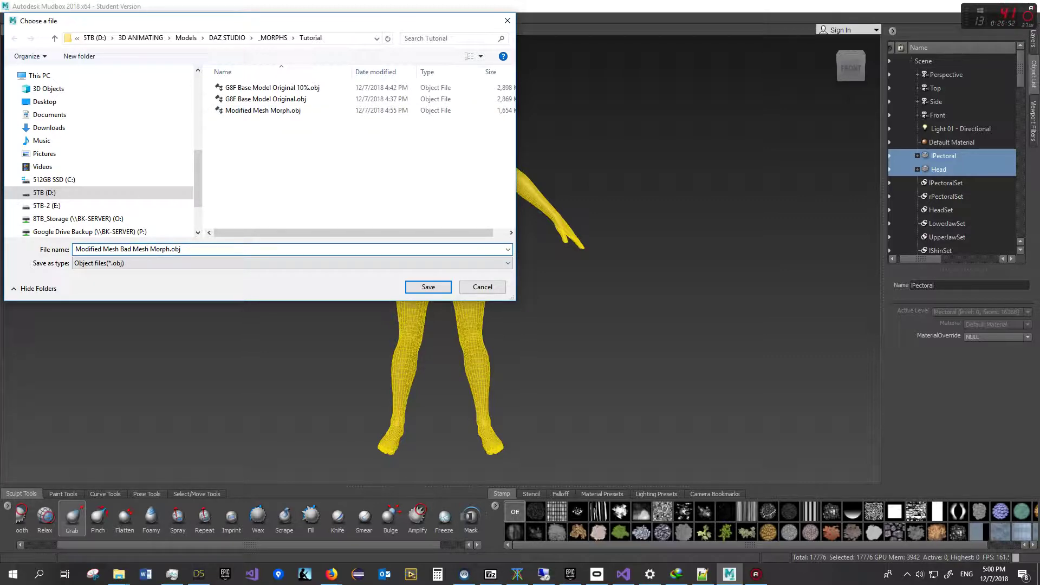
{"action": "left_click", "coordinate": [428, 287]}
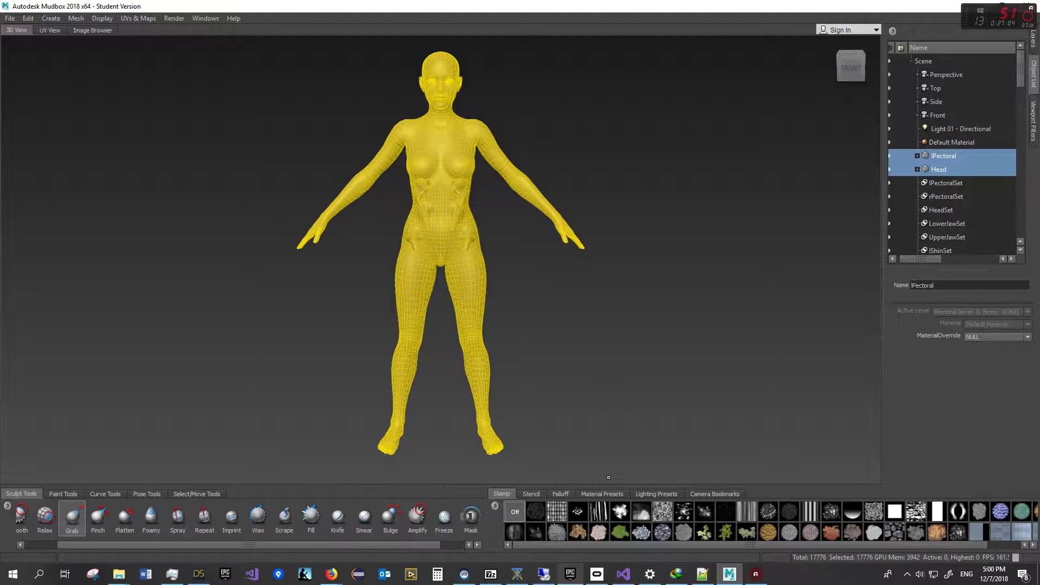
Switch to DAZ Studio, open Morph Loader Pro for Genesis 8 Female, and set the import scale to 10%
{"action": "mouse_move", "coordinate": [569, 574]}
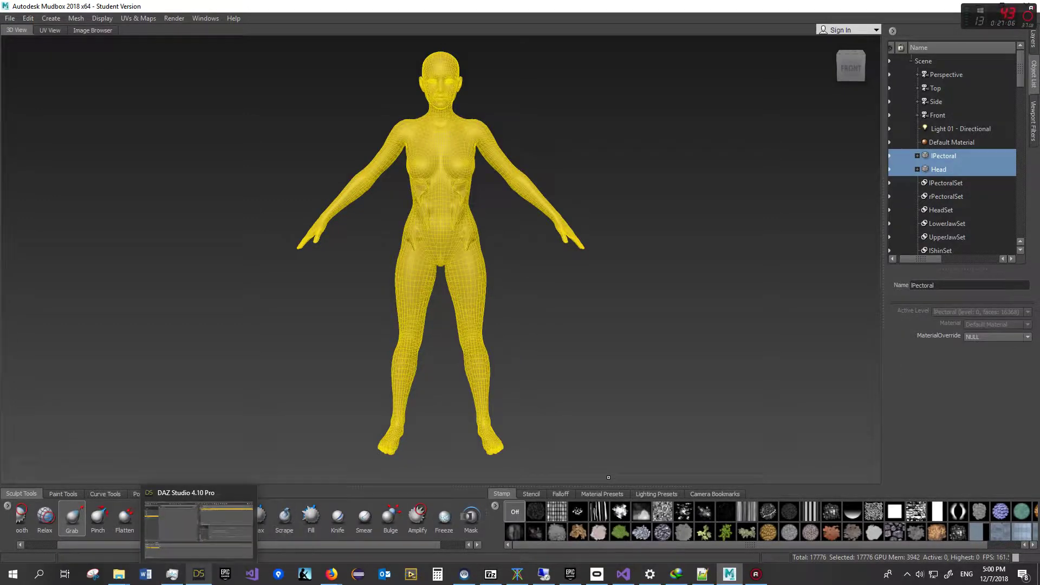
{"action": "left_click", "coordinate": [198, 574]}
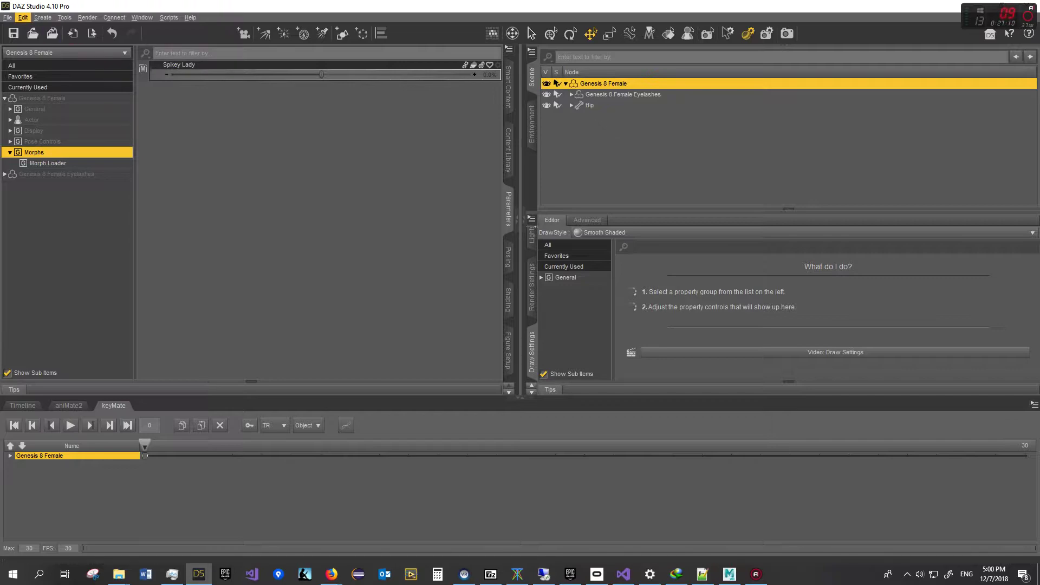
{"action": "left_click", "coordinate": [603, 83]}
{"action": "left_click", "coordinate": [42, 17]}
{"action": "left_click", "coordinate": [42, 17]}
{"action": "left_click", "coordinate": [23, 17]}
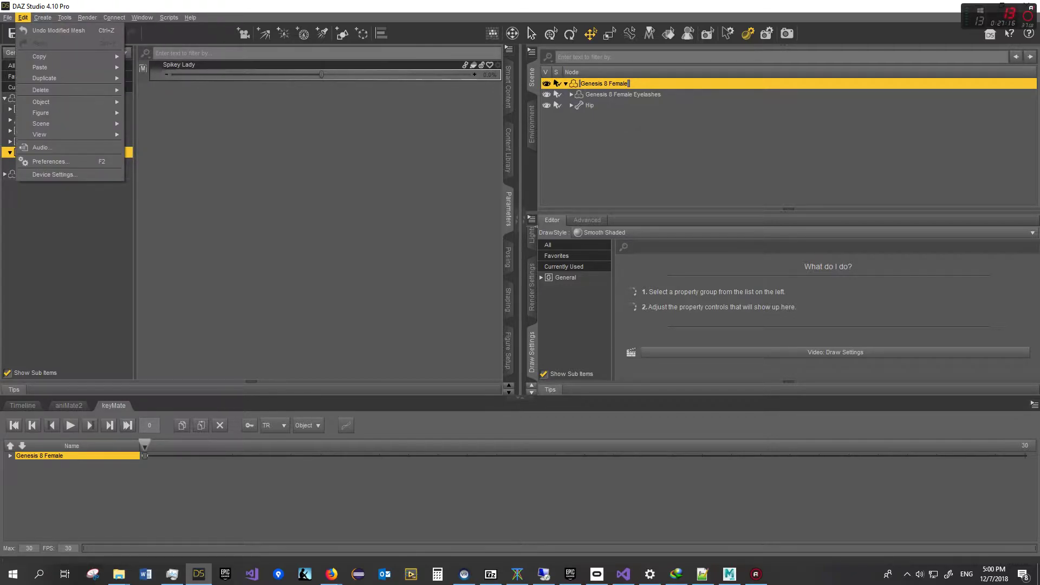
{"action": "mouse_move", "coordinate": [41, 113]}
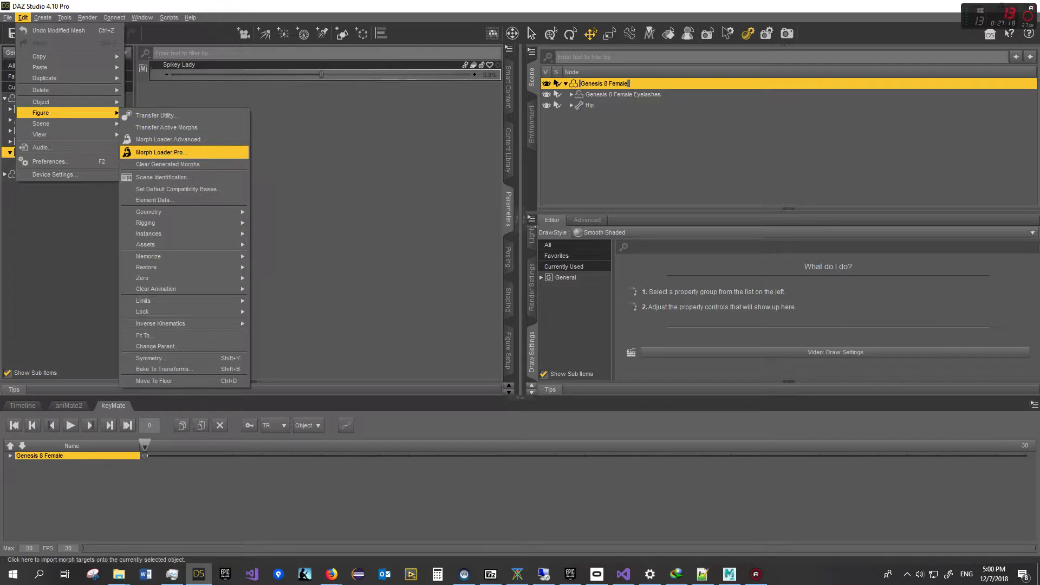
{"action": "left_click", "coordinate": [162, 152]}
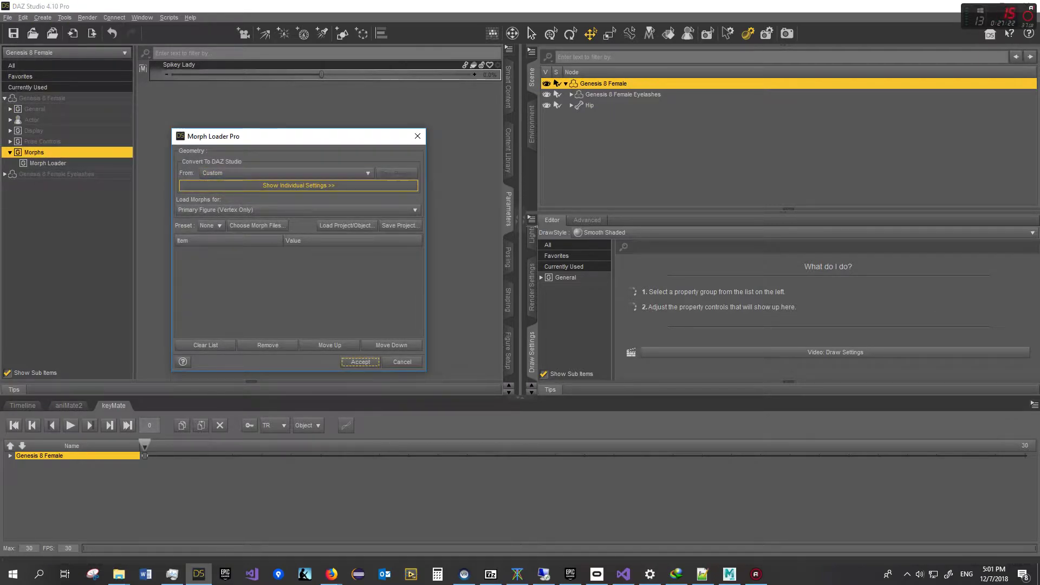
{"action": "left_click", "coordinate": [298, 185]}
{"action": "double_click", "coordinate": [404, 185]}
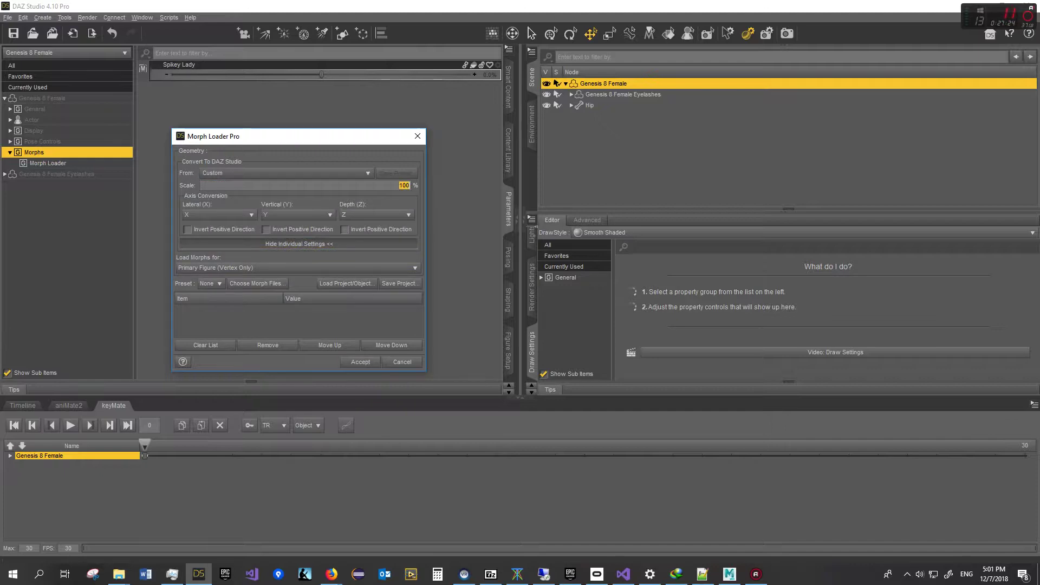
{"action": "type", "text": "10"}
Try to load Modified Mesh Bad Mesh Morph.obj from the Tutorial folder as a morph on Genesis 8 Female
{"action": "left_click", "coordinate": [257, 283]}
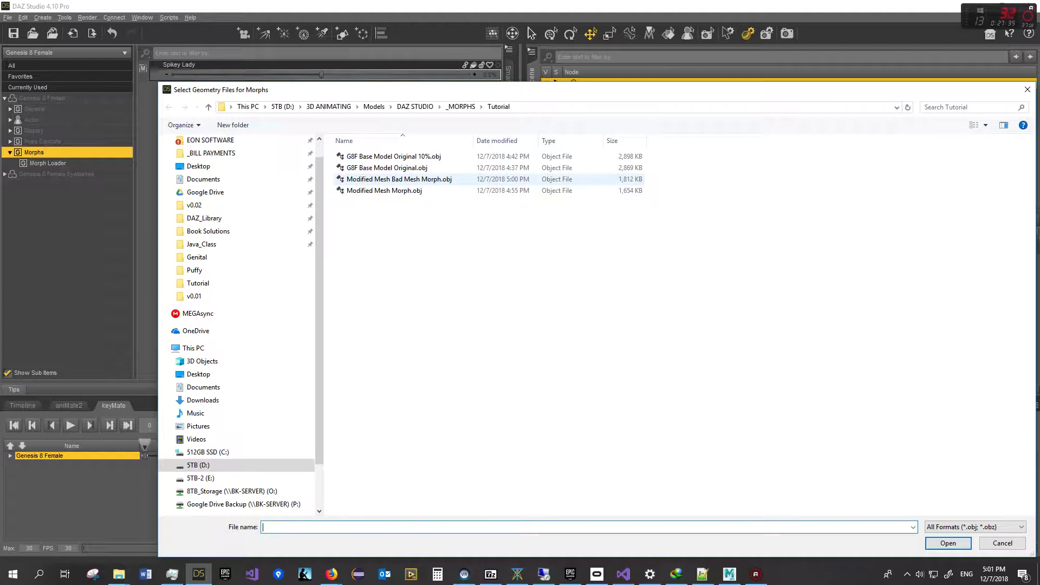
{"action": "left_click", "coordinate": [399, 180]}
{"action": "double_click", "coordinate": [400, 179]}
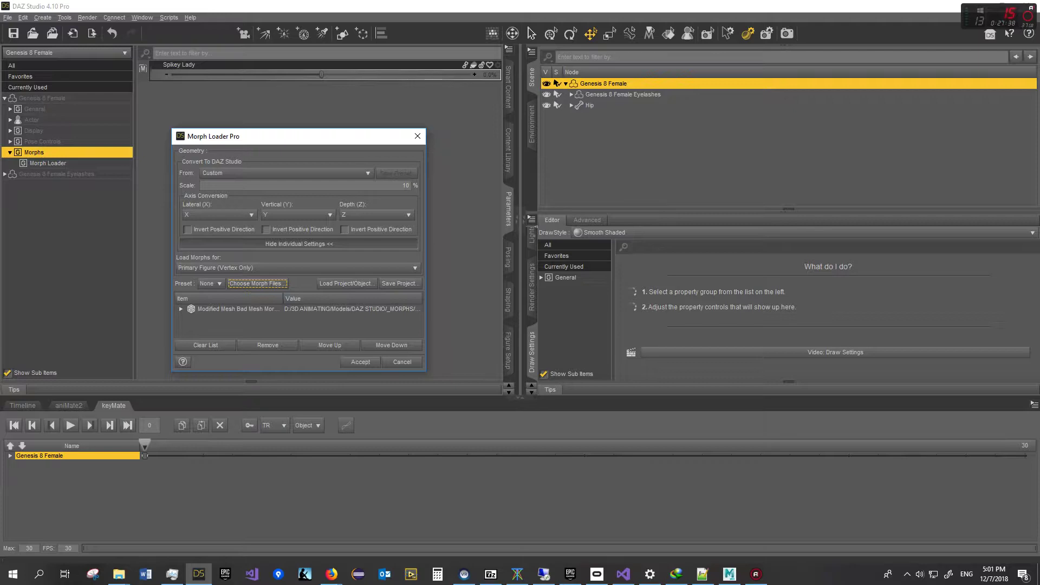
{"action": "left_click", "coordinate": [180, 309]}
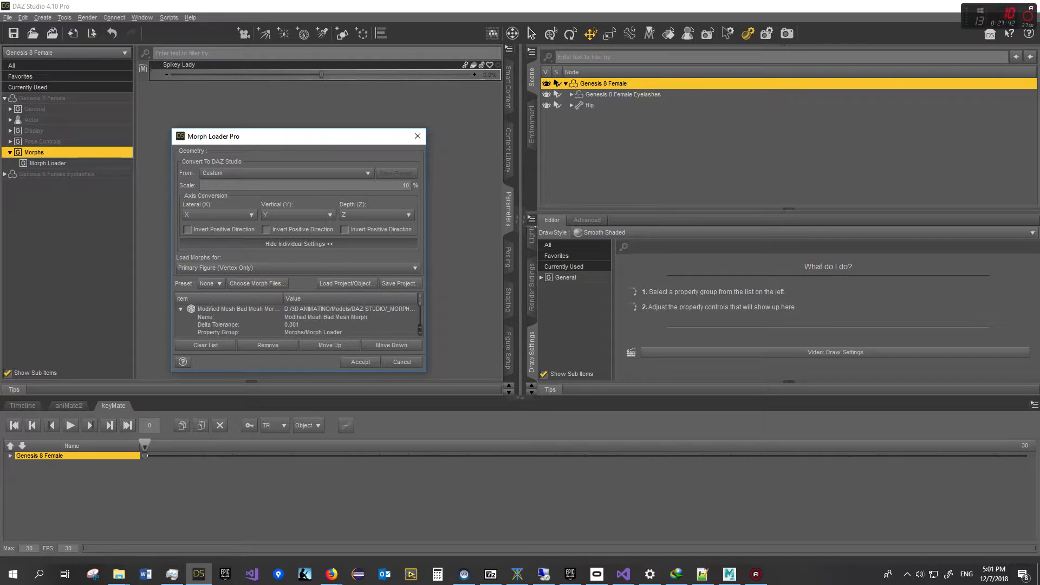
{"action": "left_click", "coordinate": [360, 361]}
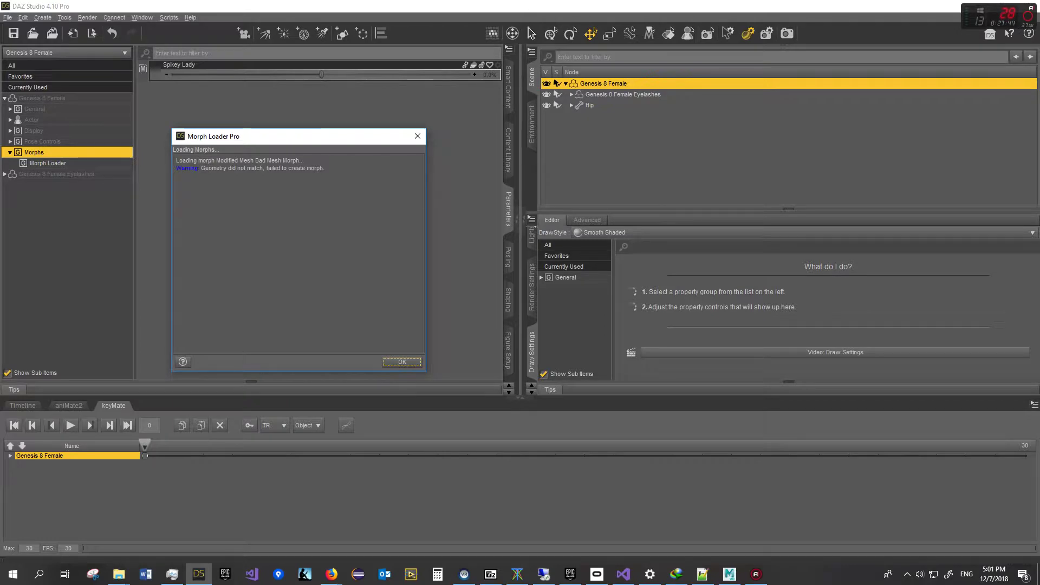
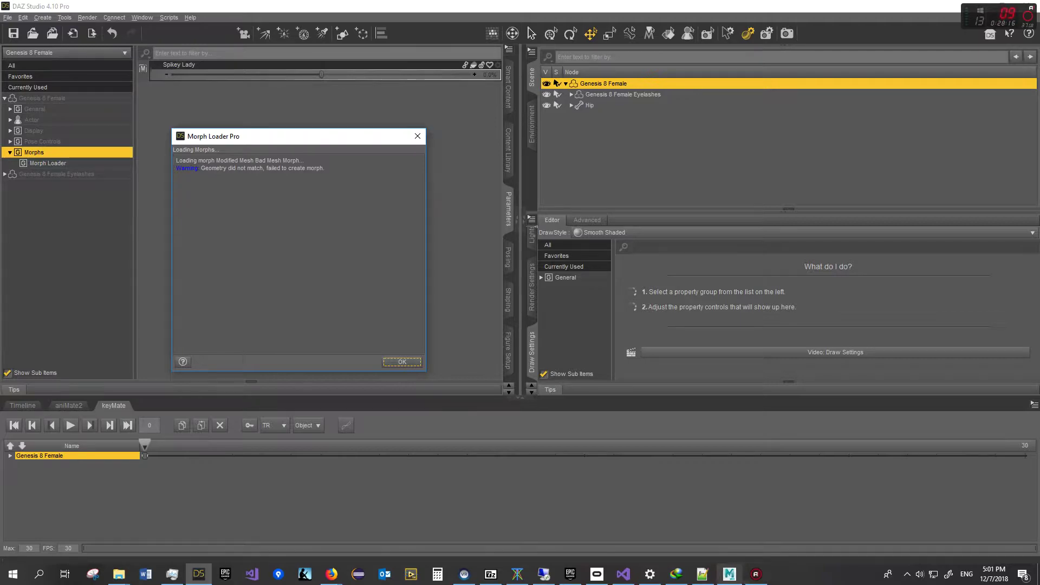
{"action": "left_click", "coordinate": [729, 573]}
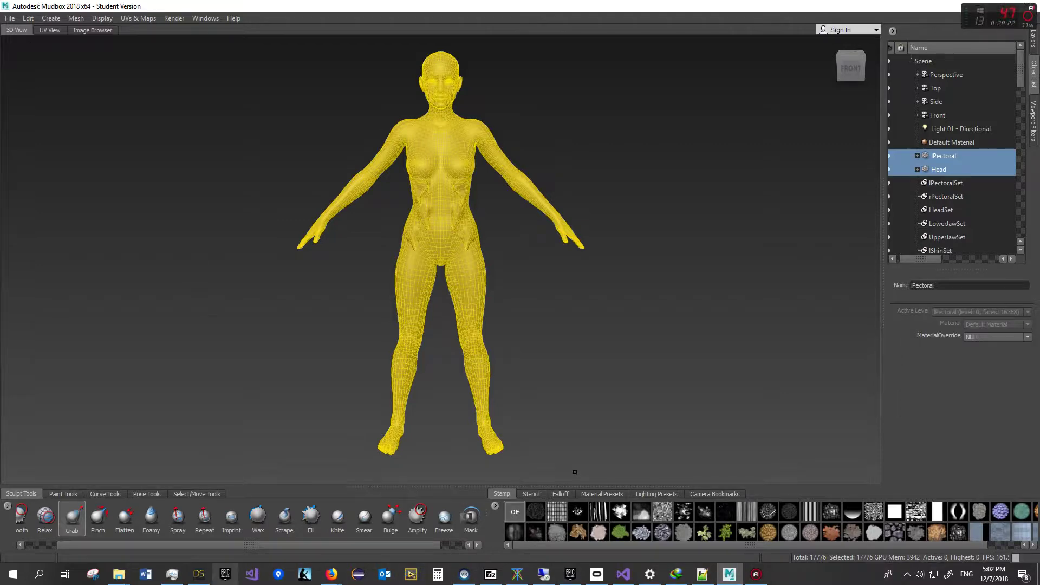
{"action": "left_click", "coordinate": [199, 573]}
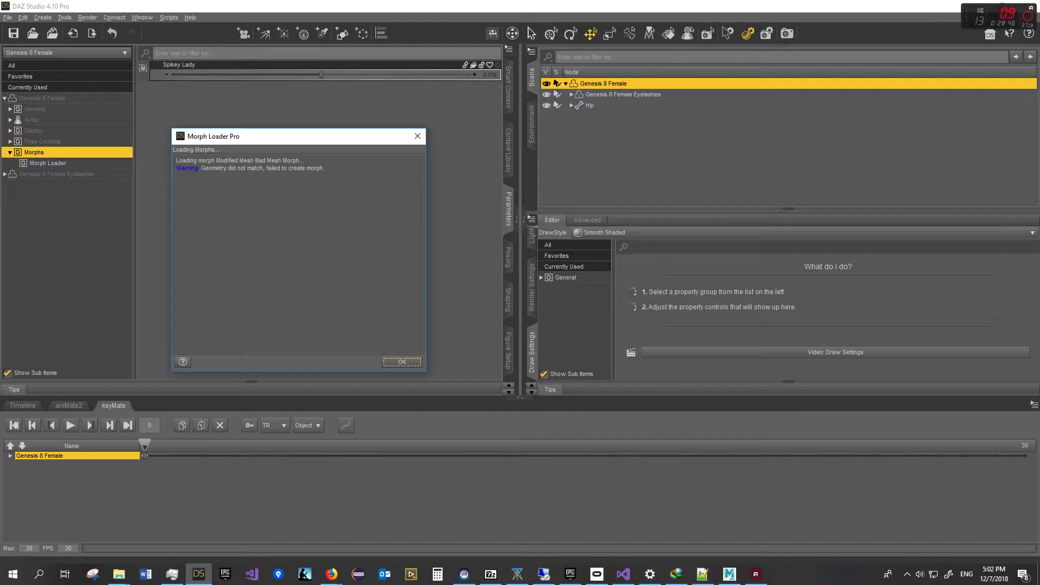
{"action": "left_click", "coordinate": [402, 362]}
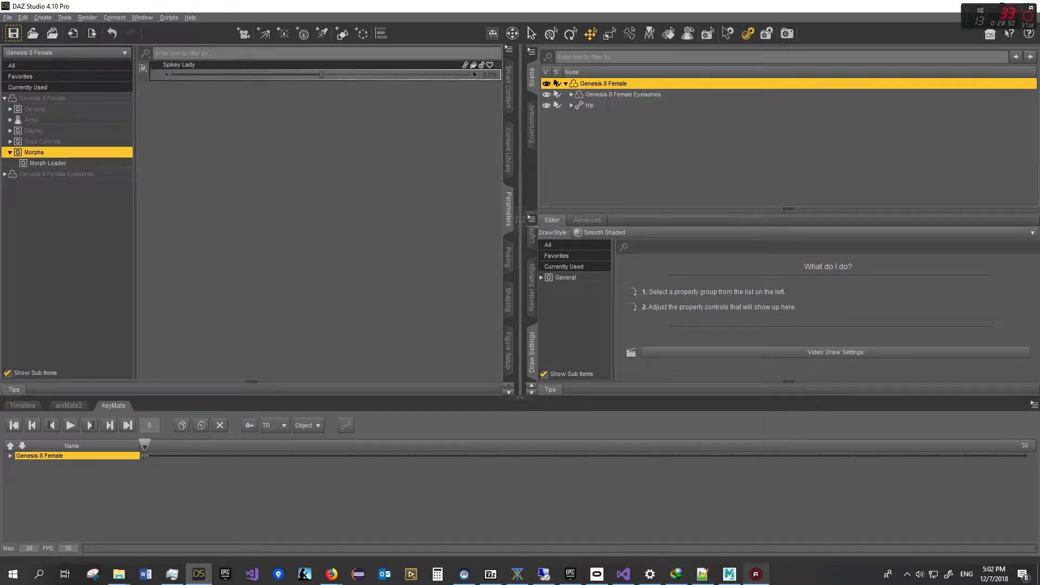
Switch to Mudbox and compare the Head and lPectoral meshes, leaving only lPectoral selected
{"action": "mouse_move", "coordinate": [198, 574]}
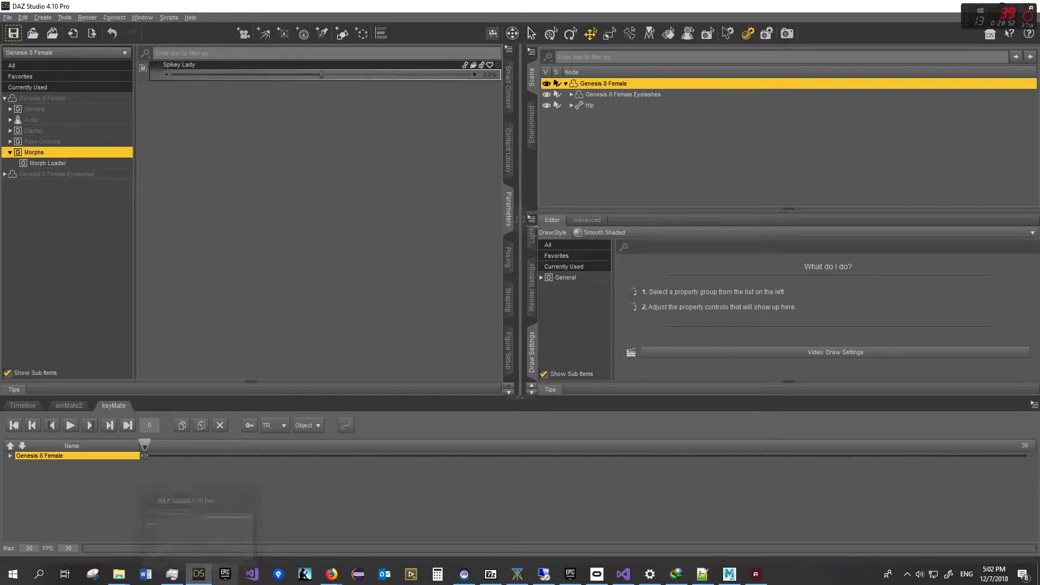
{"action": "left_click", "coordinate": [730, 574]}
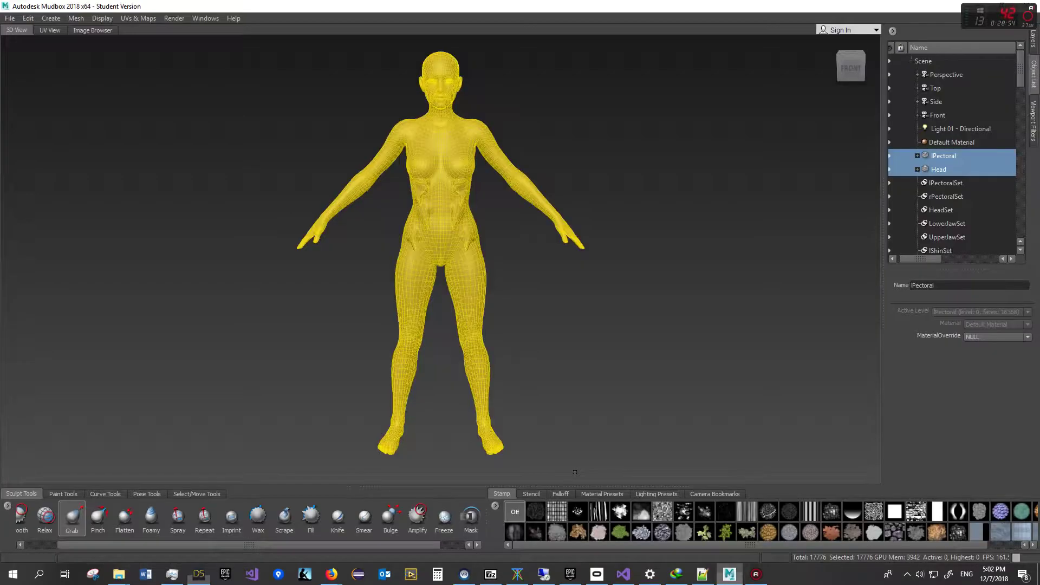
{"action": "left_click", "coordinate": [938, 169]}
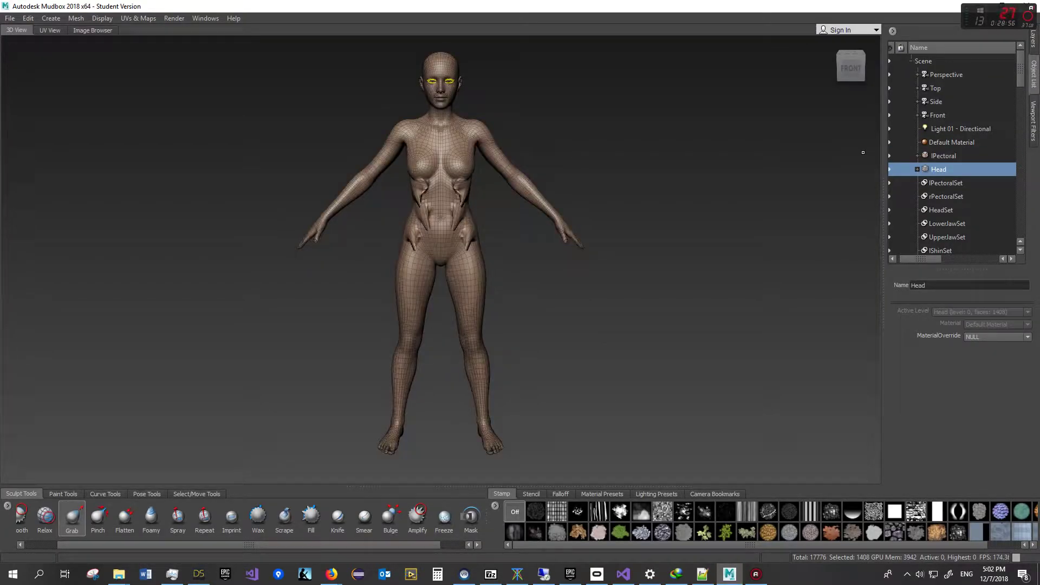
{"action": "left_click", "coordinate": [942, 156]}
{"action": "left_click", "coordinate": [939, 169]}
{"action": "left_click", "coordinate": [951, 143]}
{"action": "left_click", "coordinate": [943, 156]}
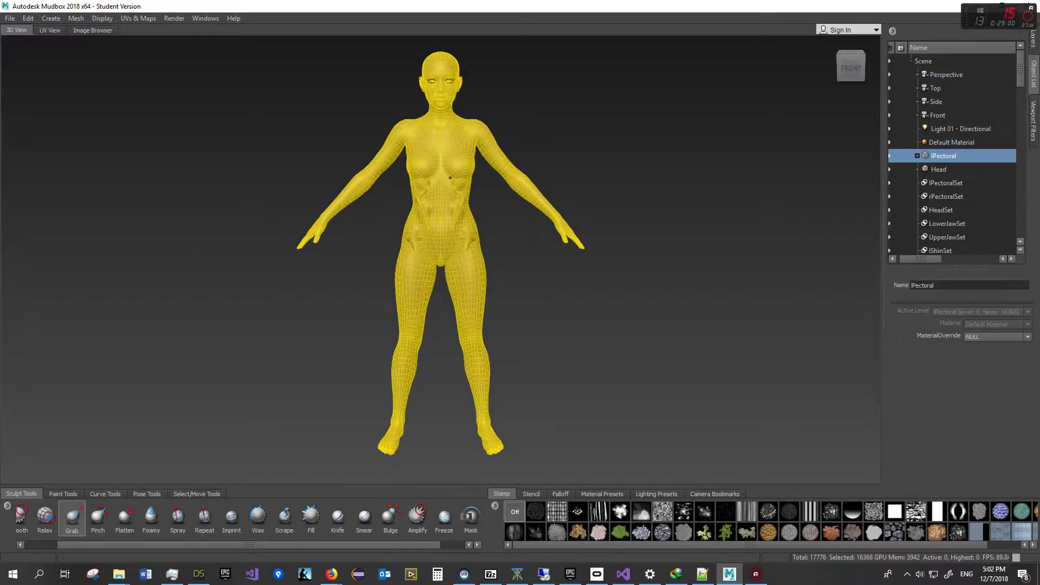
Activate the Faces selection tool and clear the lPectoral mesh selection
{"action": "scroll", "coordinate": [445, 193], "scroll_direction": "up", "scroll_amount": 3}
{"action": "scroll", "coordinate": [445, 194], "scroll_direction": "up", "scroll_amount": 4}
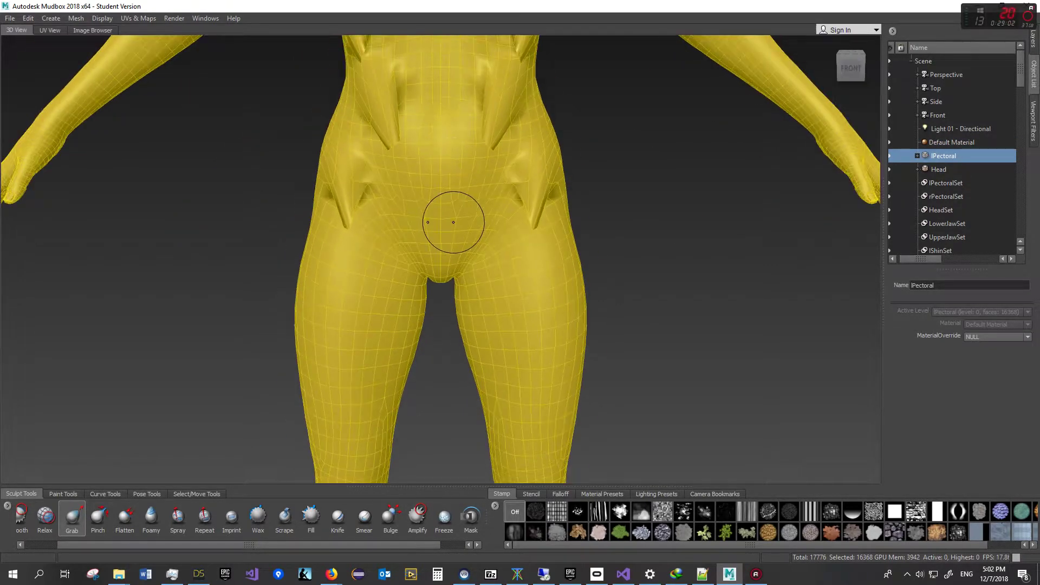
{"action": "left_click", "coordinate": [62, 493]}
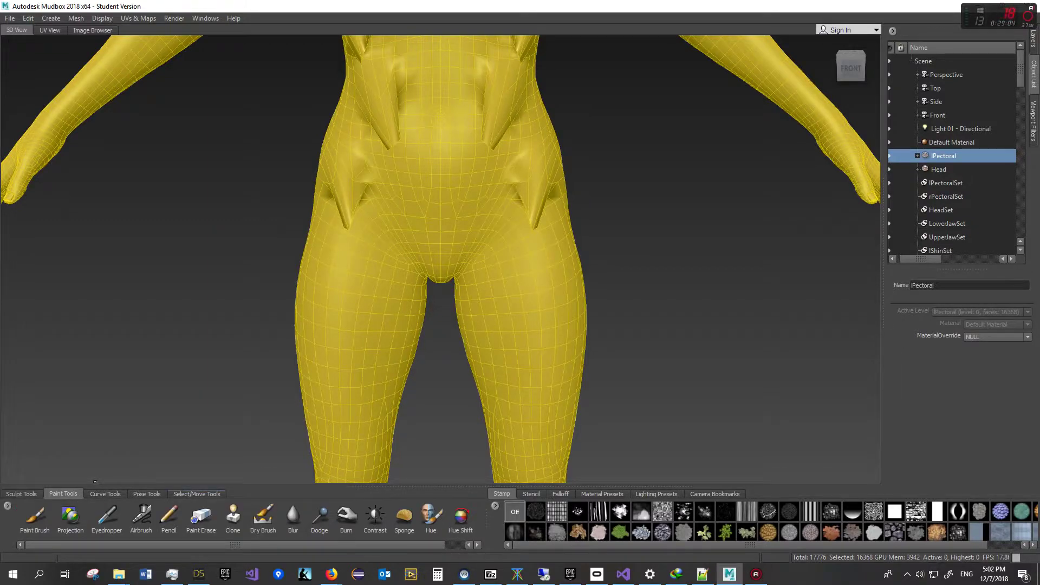
{"action": "left_click", "coordinate": [197, 493]}
{"action": "left_click", "coordinate": [30, 516]}
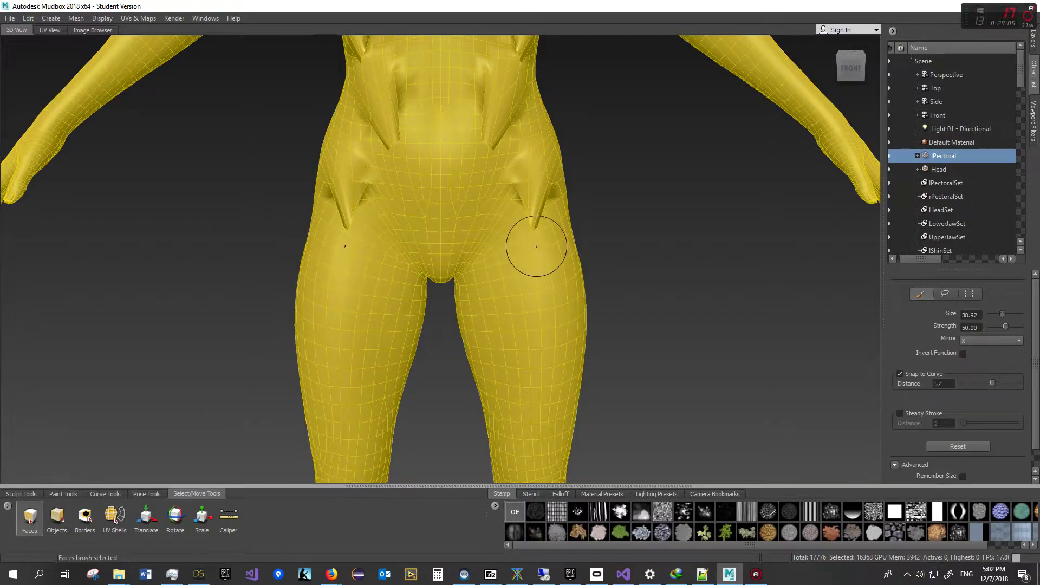
{"action": "key", "text": "d"}
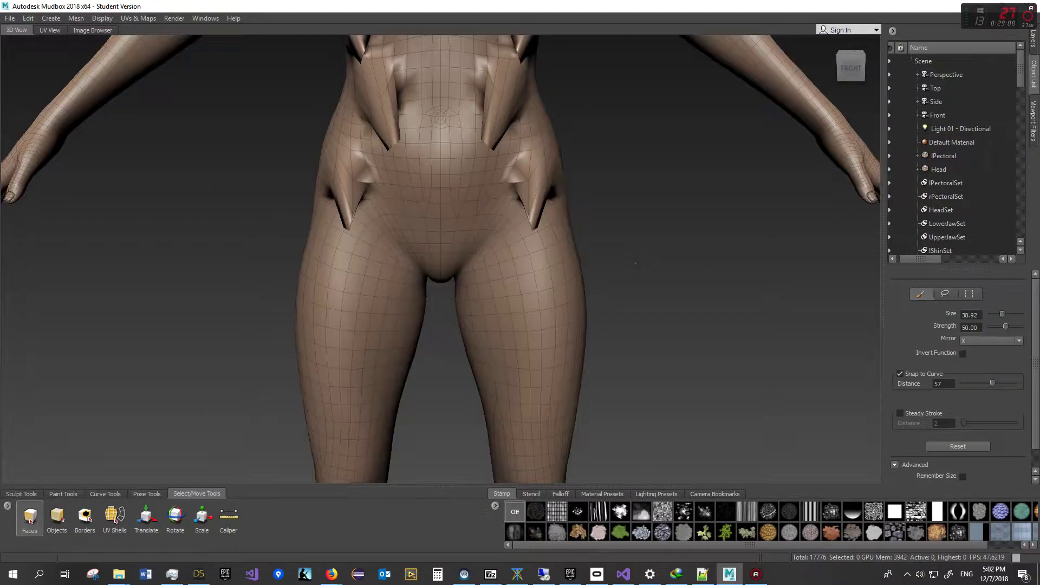
Select a small mirrored patch of faces on the upper thighs and try to delete it
{"action": "left_click", "coordinate": [524, 284]}
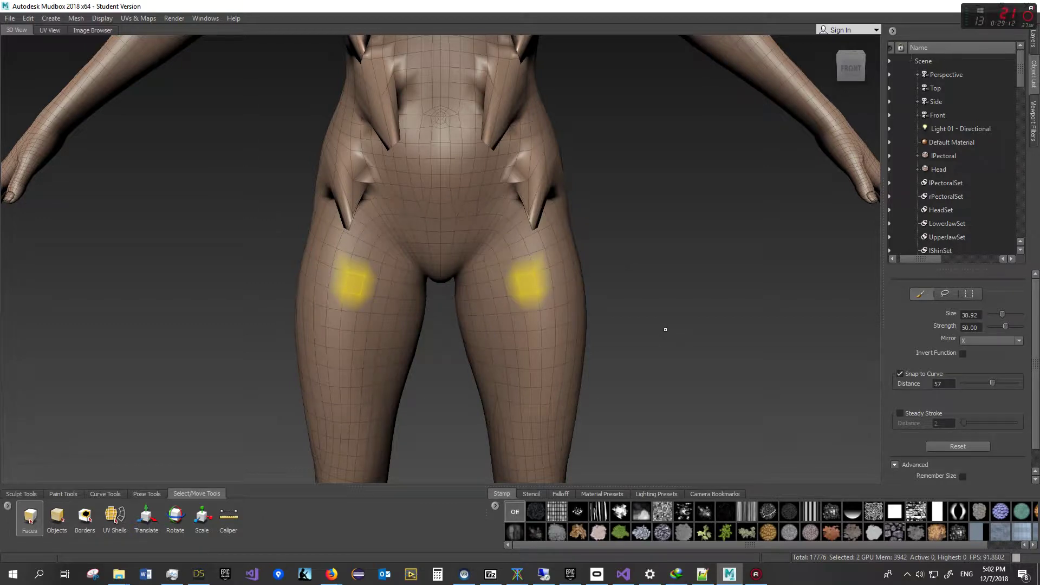
{"action": "key", "text": "Delete"}
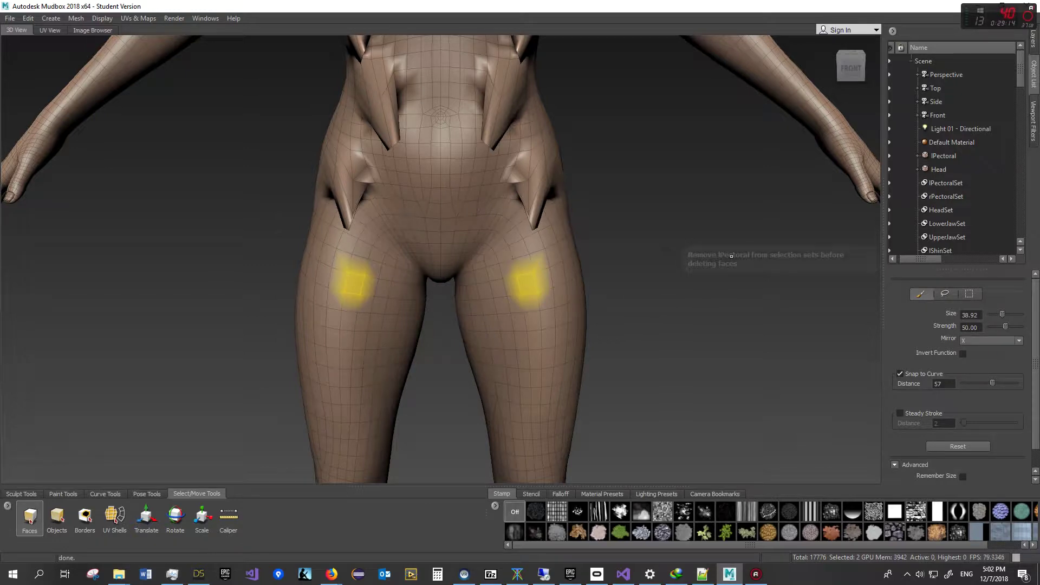
{"action": "right_click", "coordinate": [528, 282]}
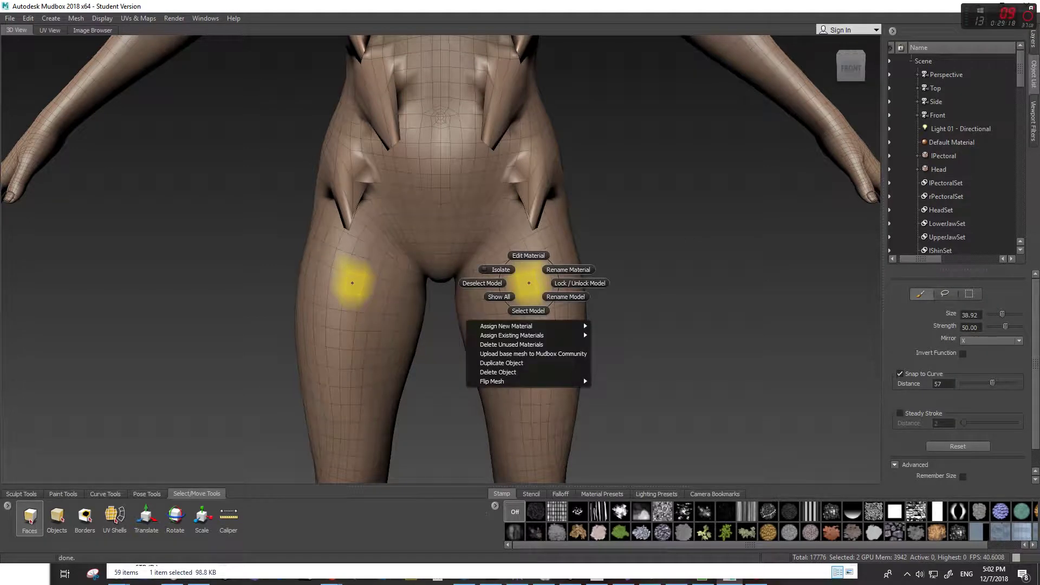
{"action": "key", "text": "Escape"}
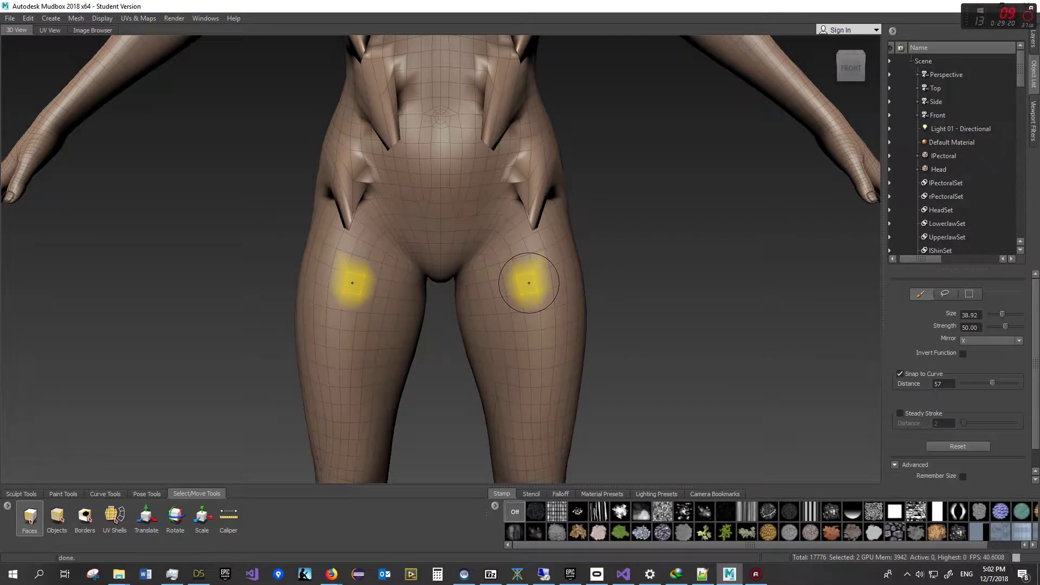
{"action": "key", "text": "Delete"}
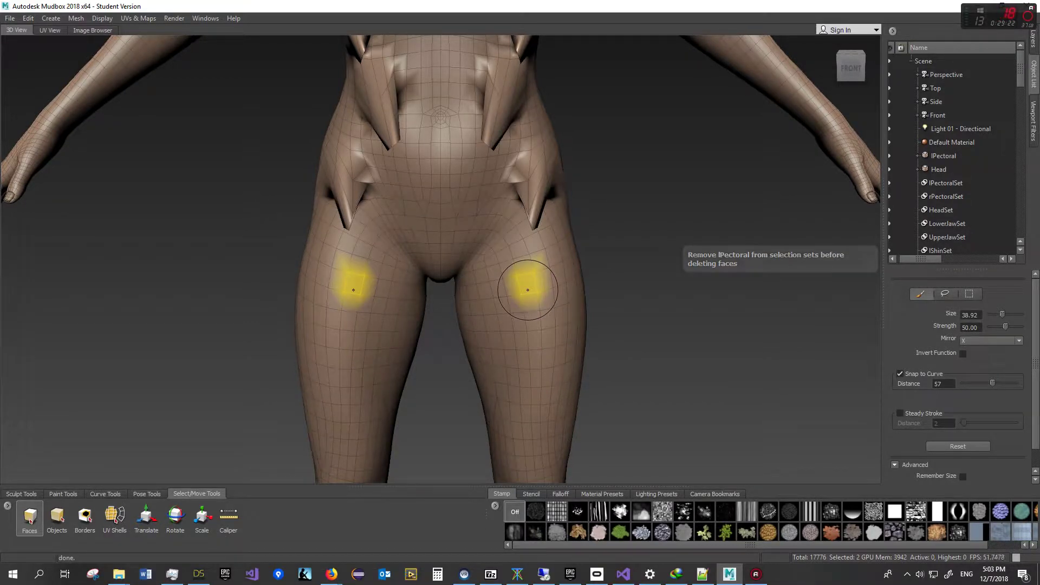
{"action": "key", "text": "Delete"}
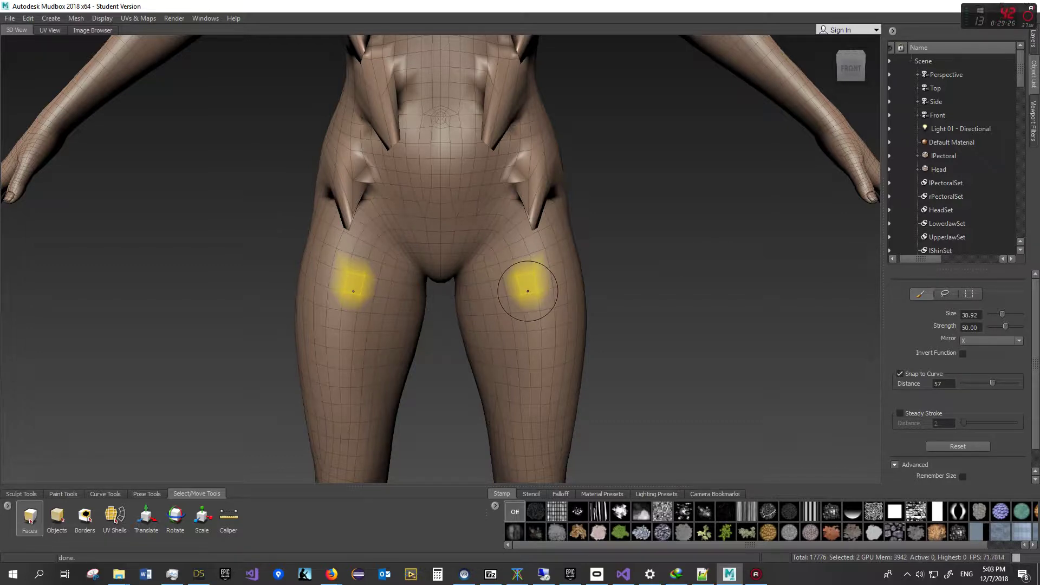
Try to delete a patch of faces in the middle of the upper abdomen
{"action": "scroll", "coordinate": [686, 210], "scroll_direction": "down", "scroll_amount": 3}
{"action": "scroll", "coordinate": [680, 214], "scroll_direction": "down", "scroll_amount": 2}
{"action": "scroll", "coordinate": [680, 213], "scroll_direction": "up", "scroll_amount": 4}
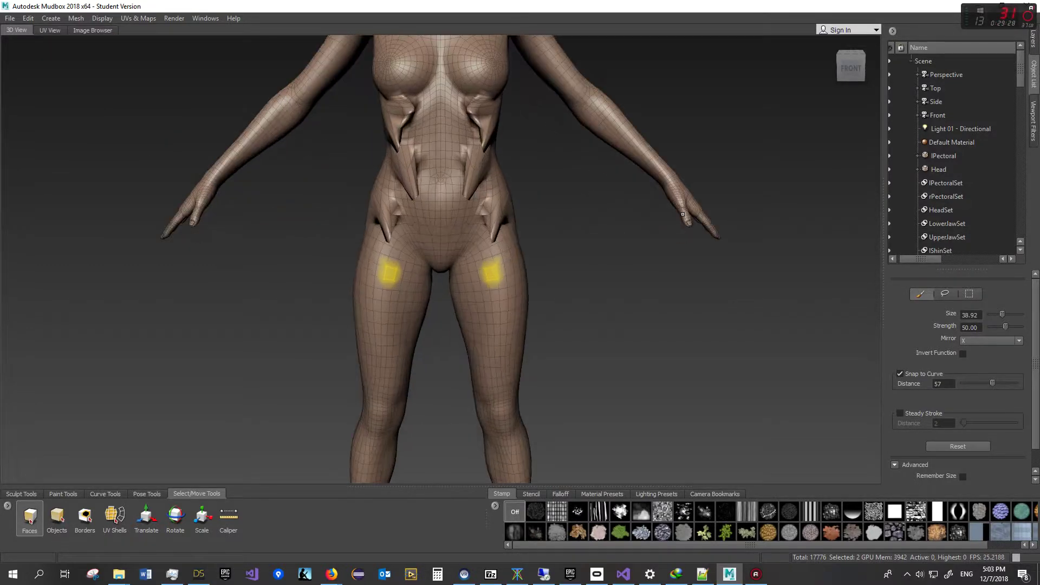
{"action": "left_click", "coordinate": [441, 115]}
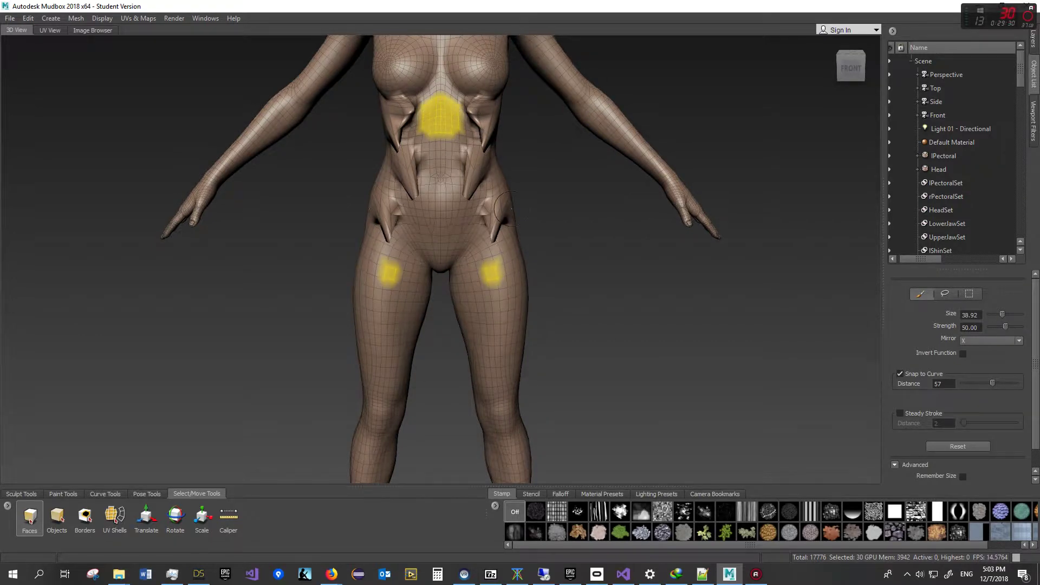
{"action": "key", "text": "Delete"}
{"action": "left_click", "coordinate": [589, 187]}
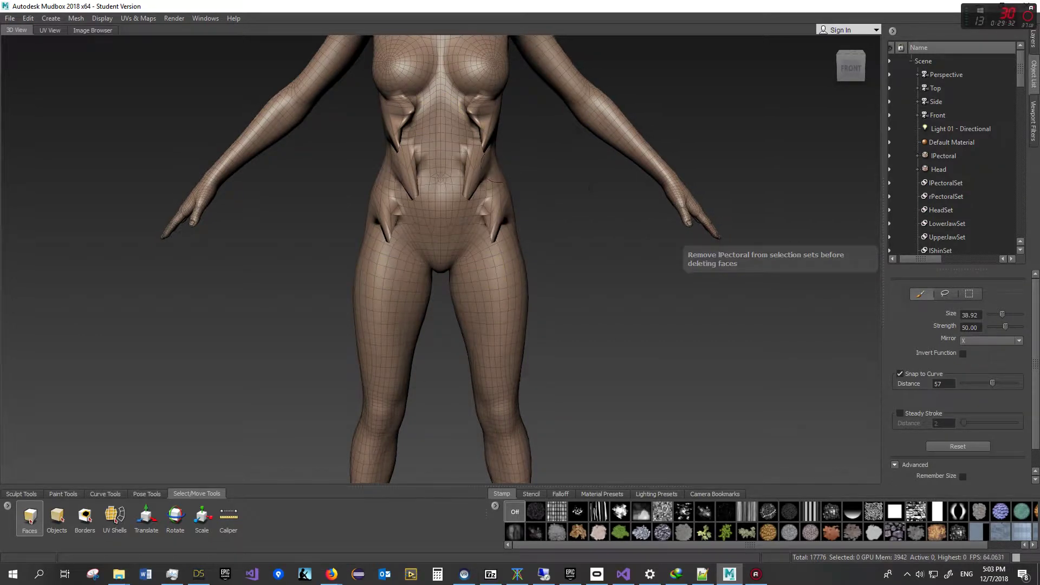
{"action": "left_click", "coordinate": [441, 130]}
{"action": "key", "text": "Delete"}
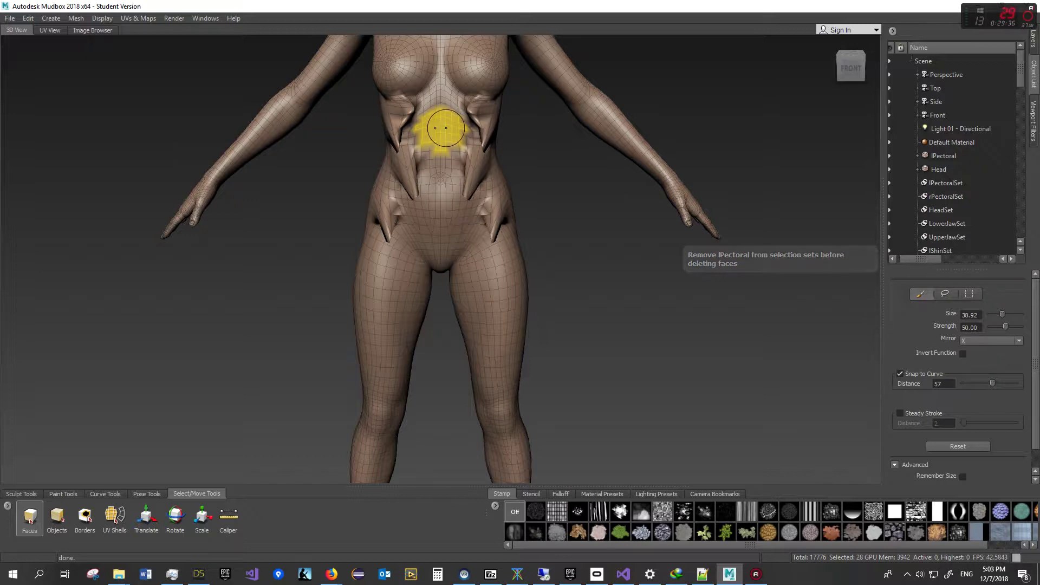
Select the lPectoralSet faces, add a patch on the lower abdomen, and try to delete the selected faces
{"action": "left_click", "coordinate": [943, 156]}
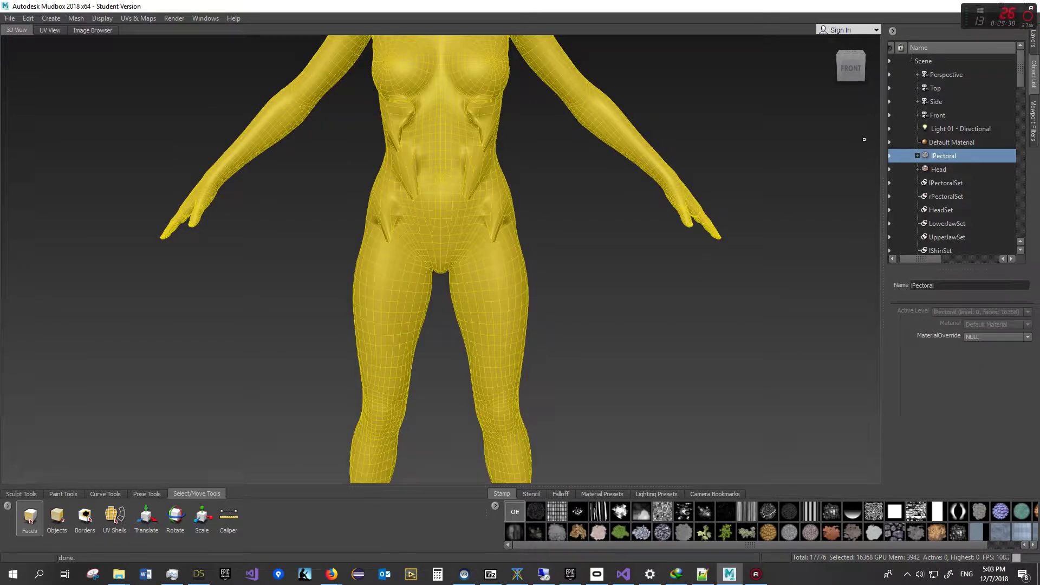
{"action": "key", "text": "Down"}
{"action": "key", "text": "Down"}
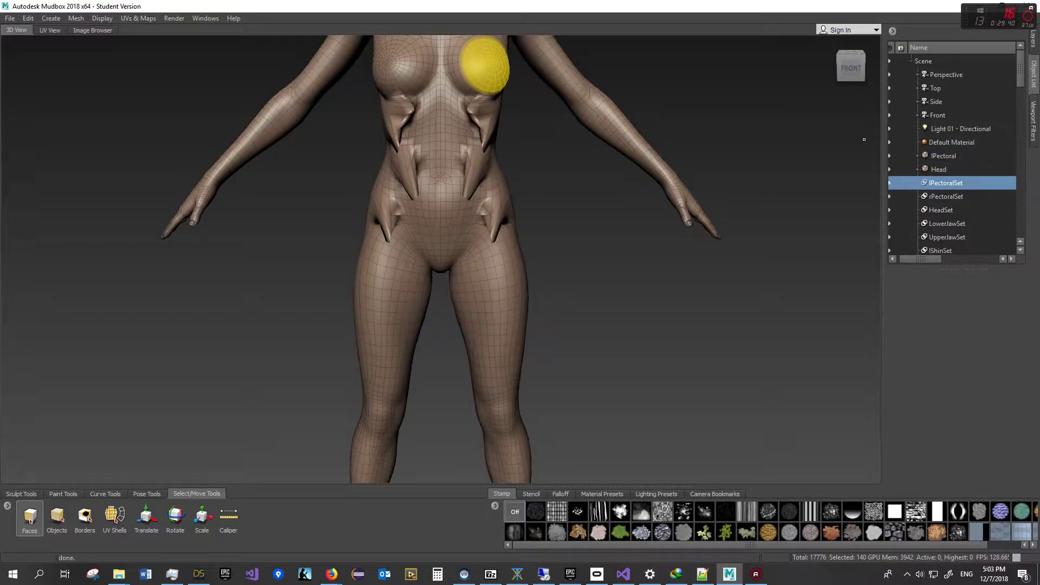
{"action": "left_click", "coordinate": [440, 200]}
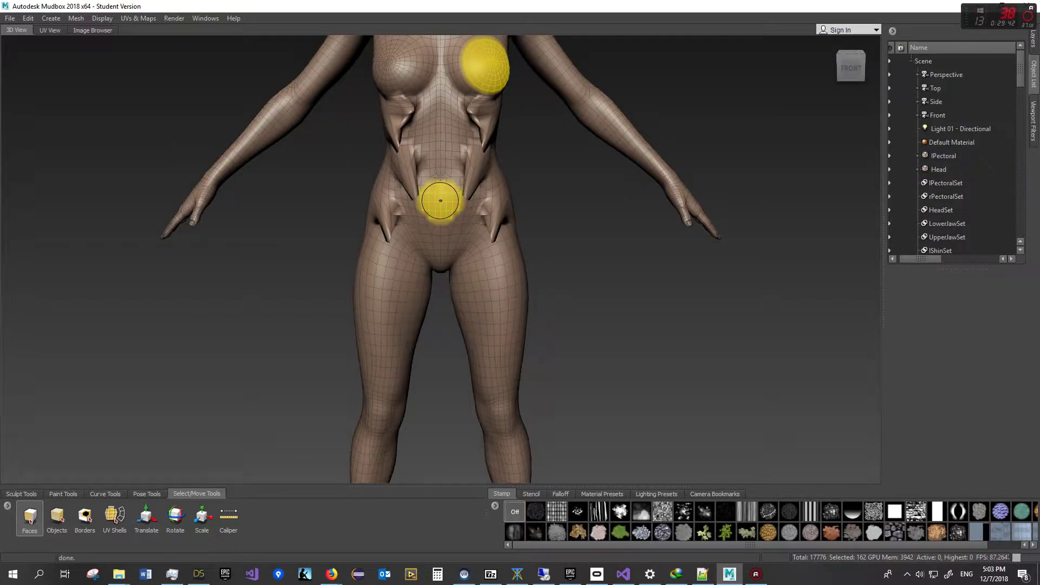
{"action": "key", "text": "Delete"}
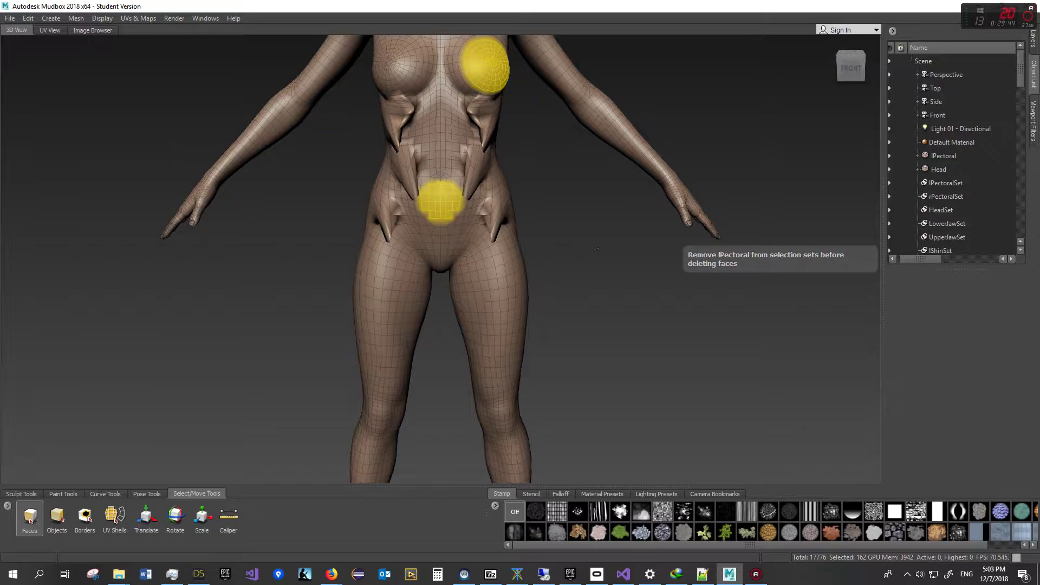
Select a mirrored patch of upper-thigh faces, select the whole lPectoral mesh with the Objects tool, and clear the selection
{"action": "left_click", "coordinate": [598, 248]}
{"action": "left_click", "coordinate": [494, 279]}
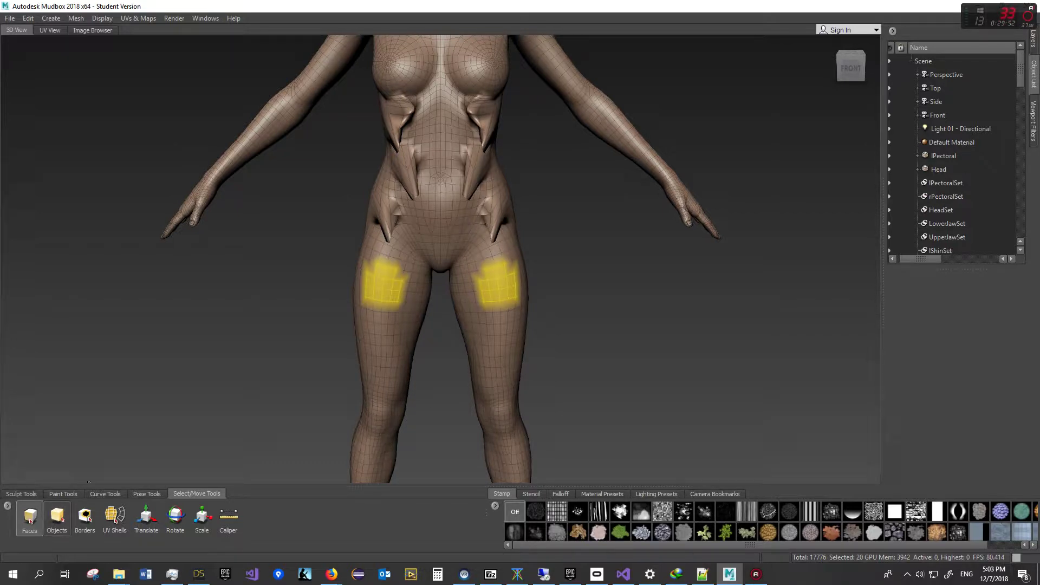
{"action": "left_click", "coordinate": [57, 516]}
{"action": "left_click", "coordinate": [513, 302]}
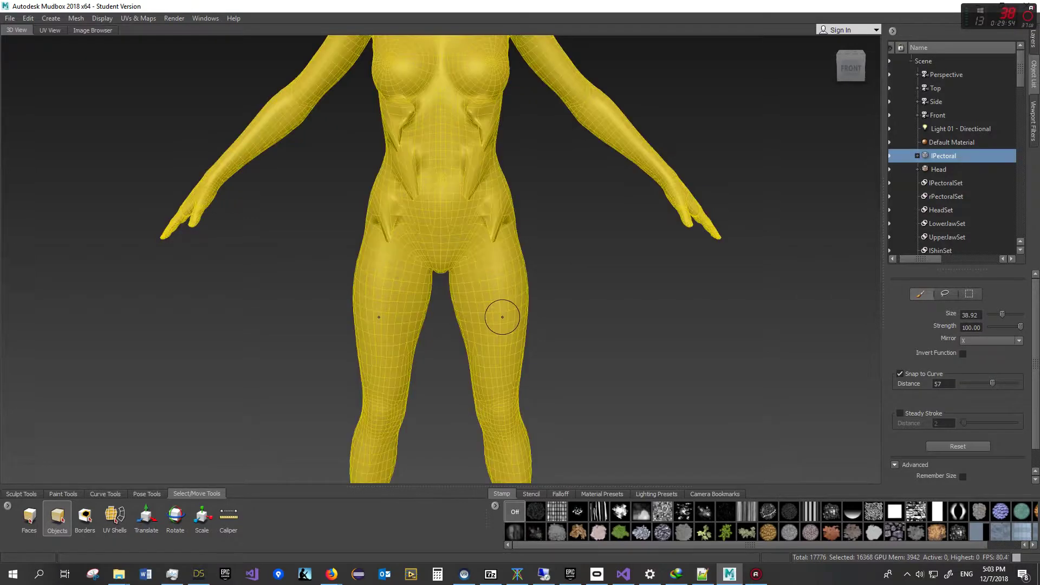
{"action": "left_click", "coordinate": [541, 319]}
Use the Faces tool to select a mirrored patch on the middle of both thighs and try to delete it
{"action": "left_click", "coordinate": [30, 517]}
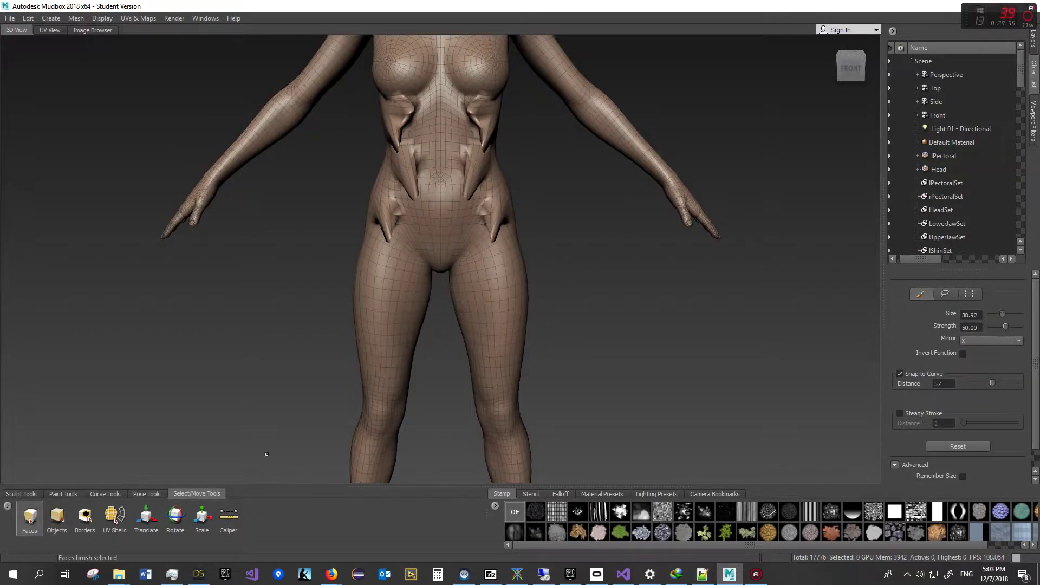
{"action": "mouse_move", "coordinate": [495, 324]}
{"action": "left_mouse_down"}
{"action": "mouse_move", "coordinate": [502, 315]}
{"action": "mouse_move", "coordinate": [508, 325]}
{"action": "left_mouse_up"}
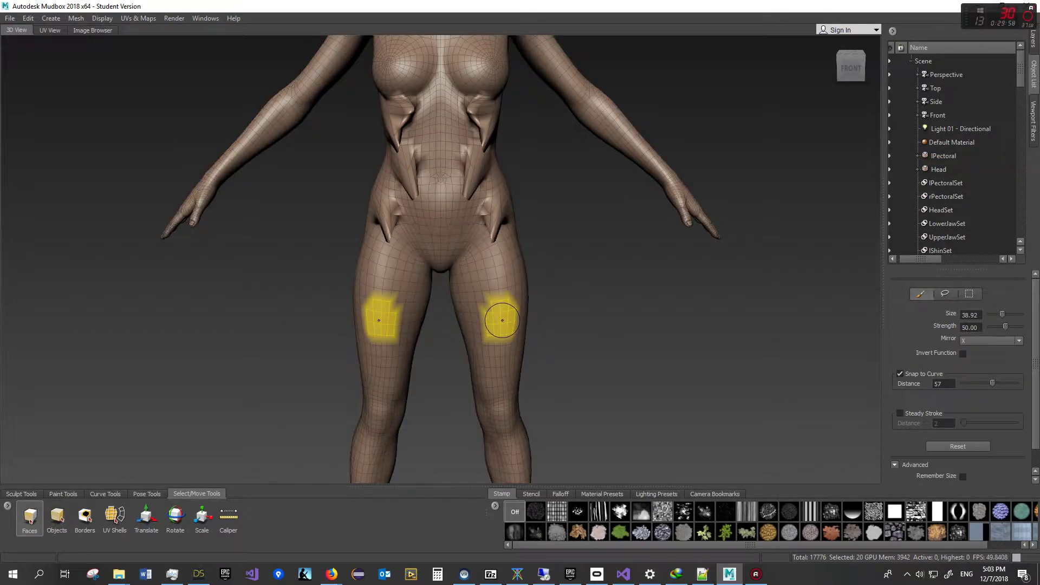
{"action": "key", "text": "Delete"}
{"action": "left_click", "coordinate": [659, 320]}
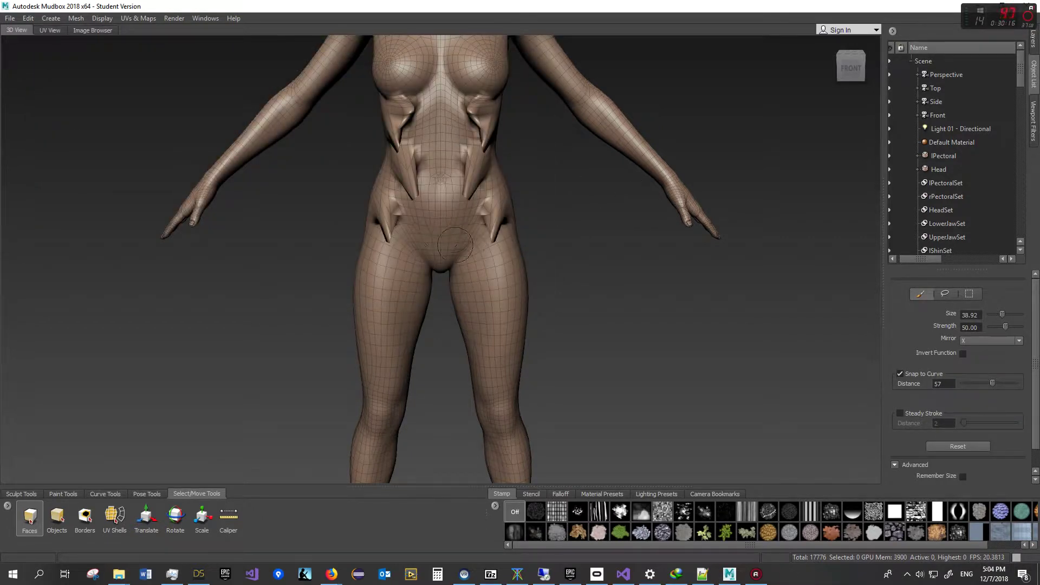
Select large mirrored face patches on the front of both thighs, and select every entry in the object list, including all selection sets
{"action": "left_click", "coordinate": [498, 297]}
{"action": "mouse_move", "coordinate": [499, 297]}
{"action": "left_mouse_down"}
{"action": "mouse_move", "coordinate": [494, 356]}
{"action": "mouse_move", "coordinate": [471, 312]}
{"action": "mouse_move", "coordinate": [476, 277]}
{"action": "mouse_move", "coordinate": [518, 279]}
{"action": "mouse_move", "coordinate": [504, 317]}
{"action": "left_mouse_up"}
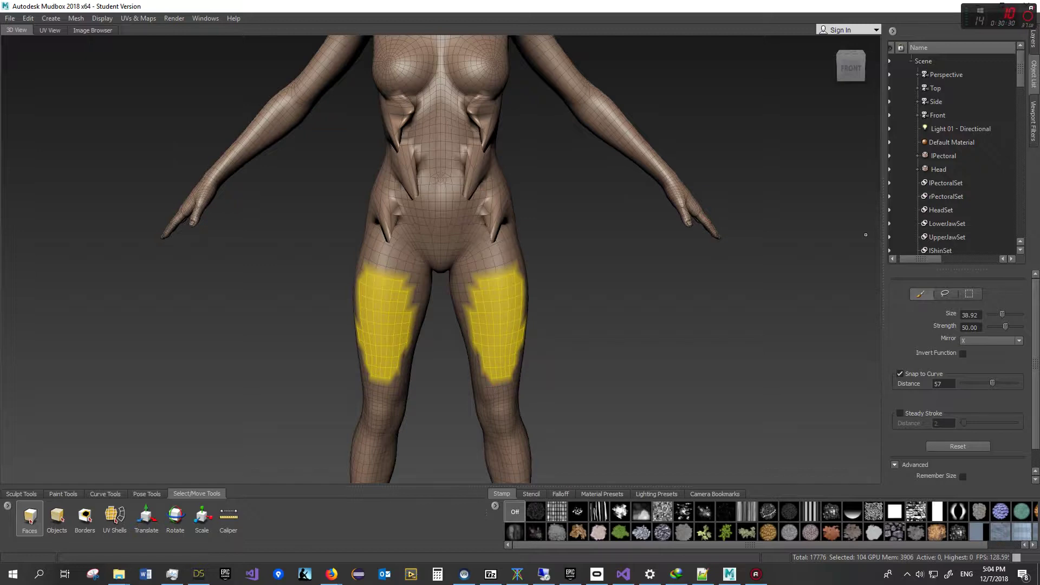
{"action": "left_click", "coordinate": [945, 183]}
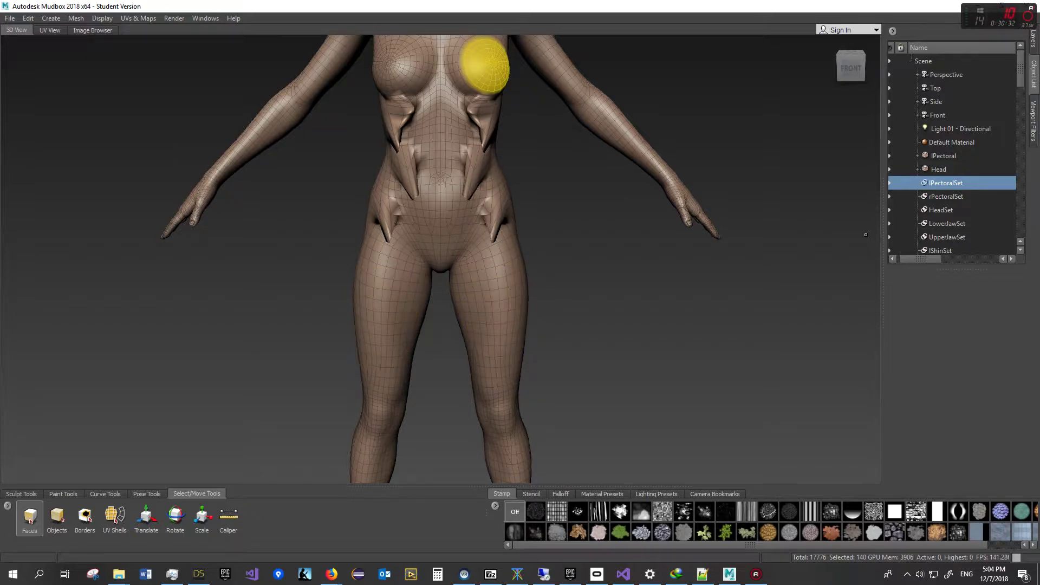
{"action": "scroll", "coordinate": [953, 157], "scroll_direction": "down", "scroll_amount": 10}
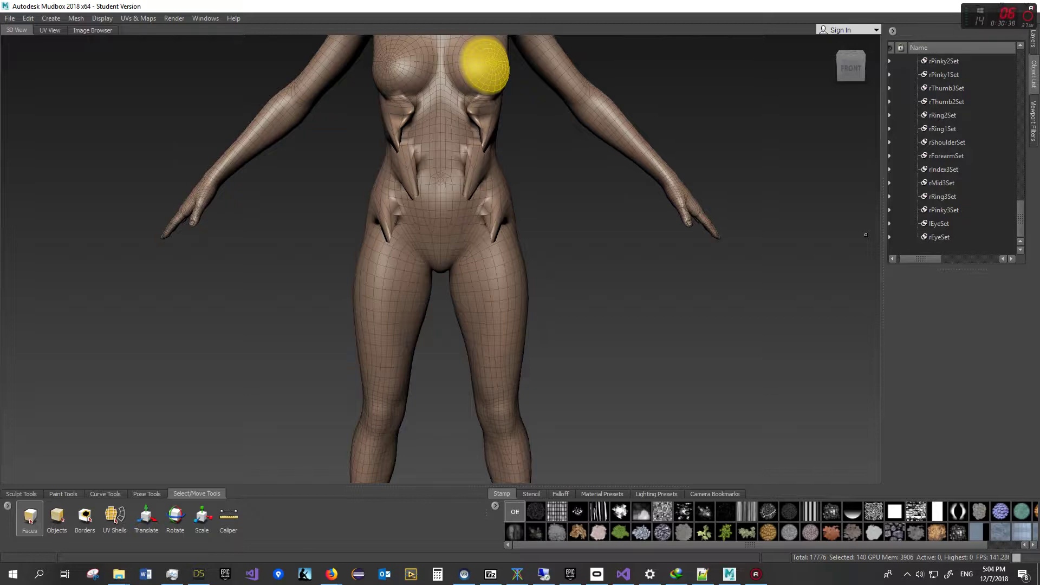
{"action": "key", "text": "ctrl+a"}
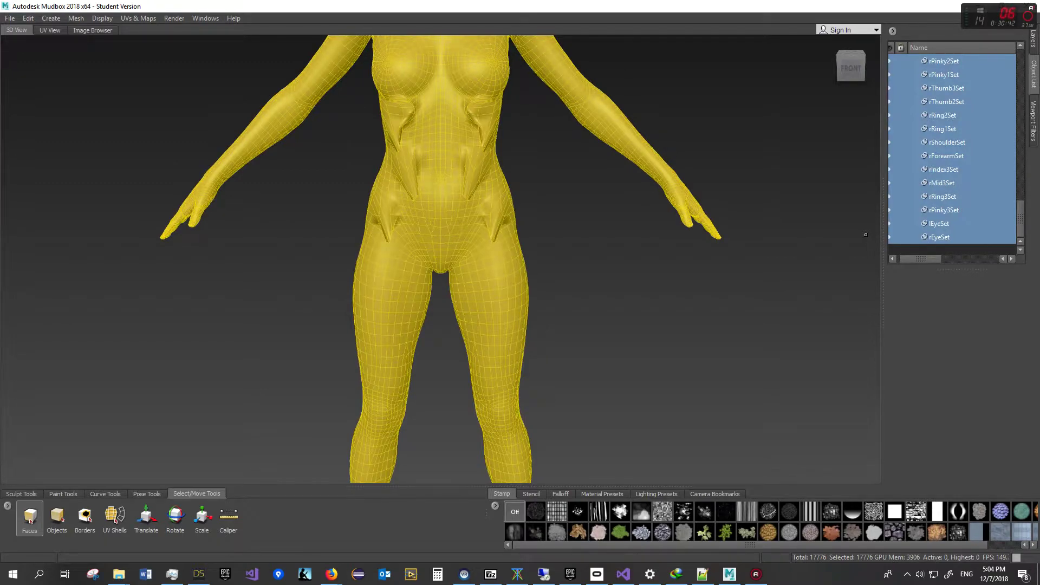
{"action": "left_click", "coordinate": [865, 234]}
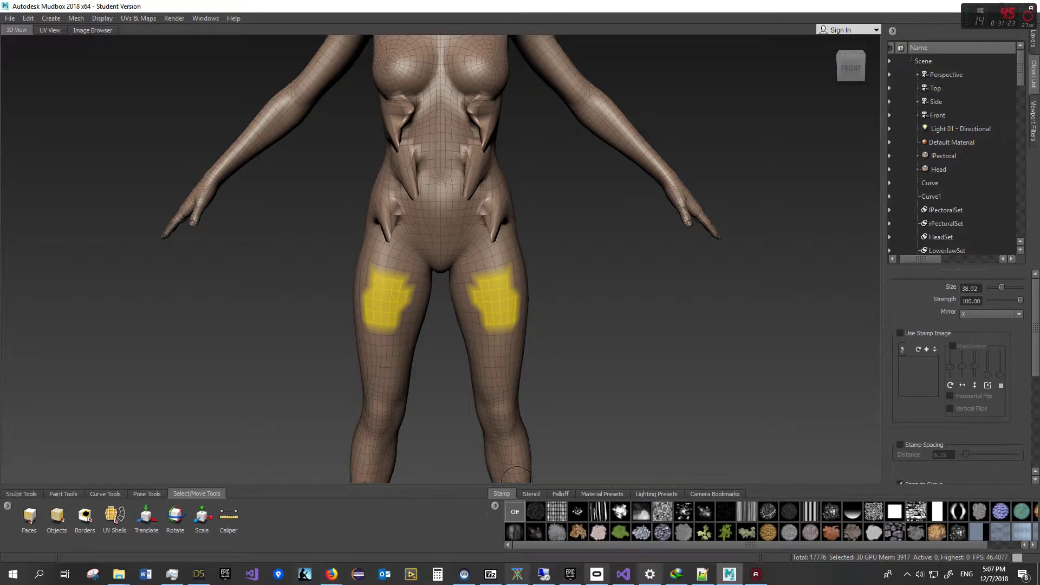
Switch to DAZ Studio and delete the Spikey Lady morph property from Genesis 8 Female
{"action": "mouse_move", "coordinate": [729, 574]}
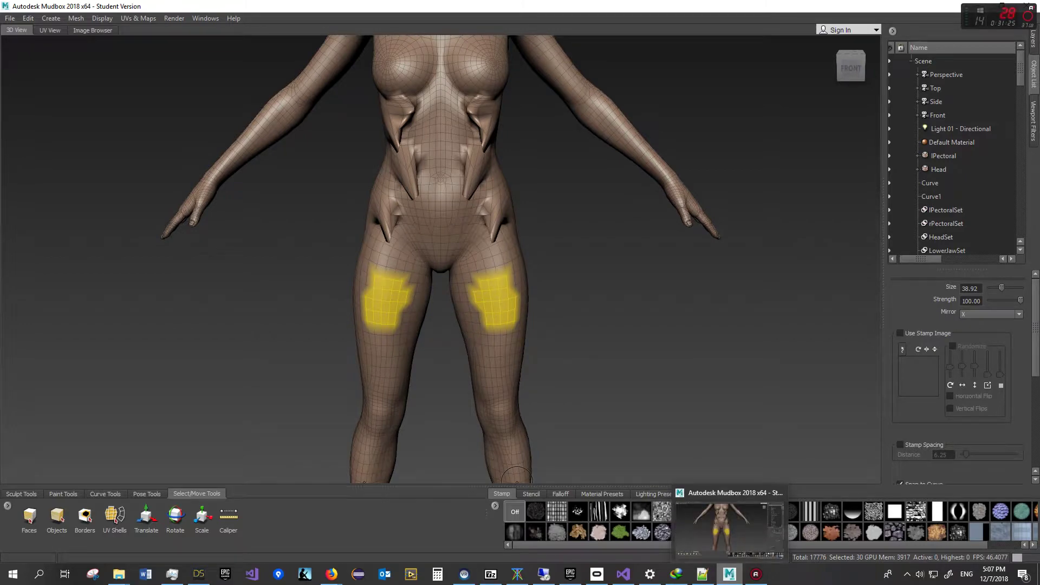
{"action": "left_click", "coordinate": [199, 574]}
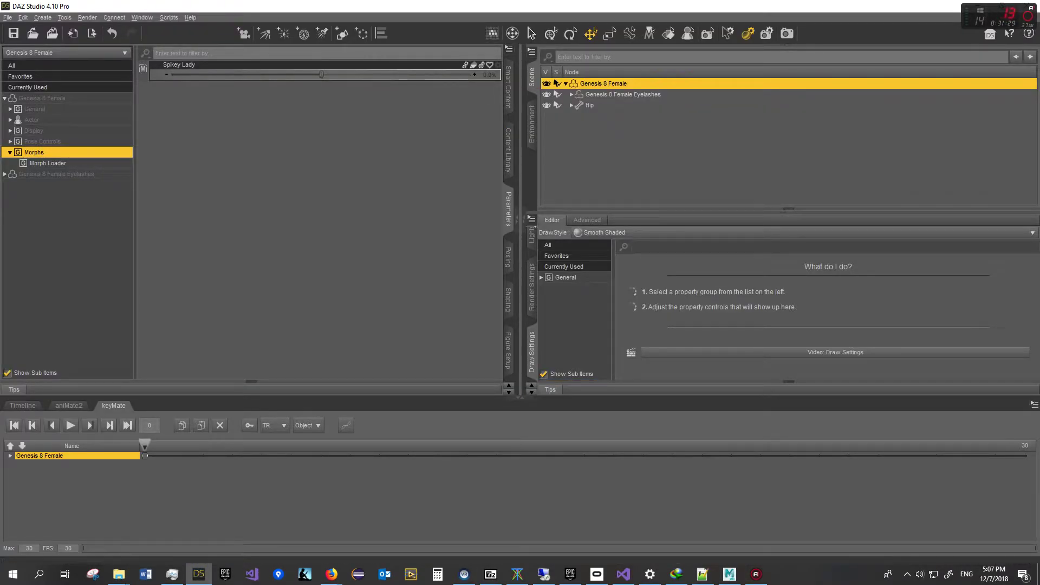
{"action": "right_click", "coordinate": [144, 70]}
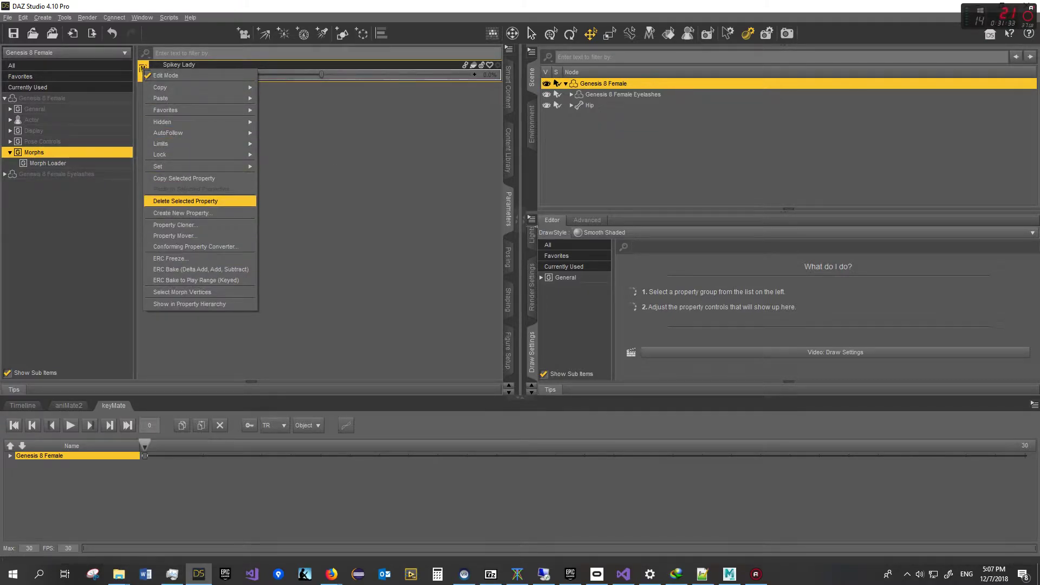
{"action": "left_click", "coordinate": [184, 201]}
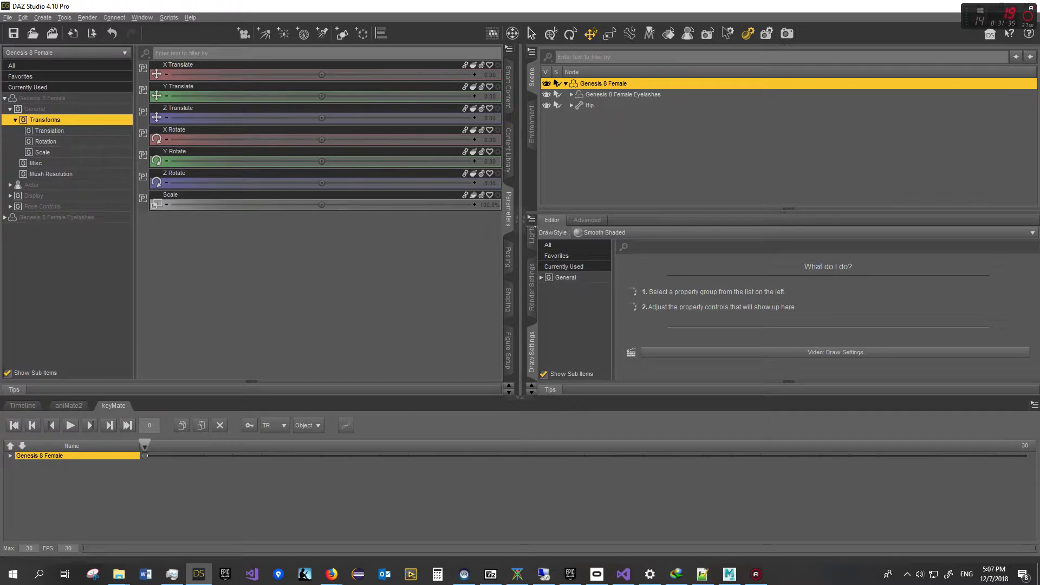
Open Morph Loader Pro for Genesis 8 Female and show the individual geometry settings with the scale at 100%
{"action": "left_click", "coordinate": [603, 84]}
{"action": "left_click", "coordinate": [23, 17]}
{"action": "mouse_move", "coordinate": [41, 113]}
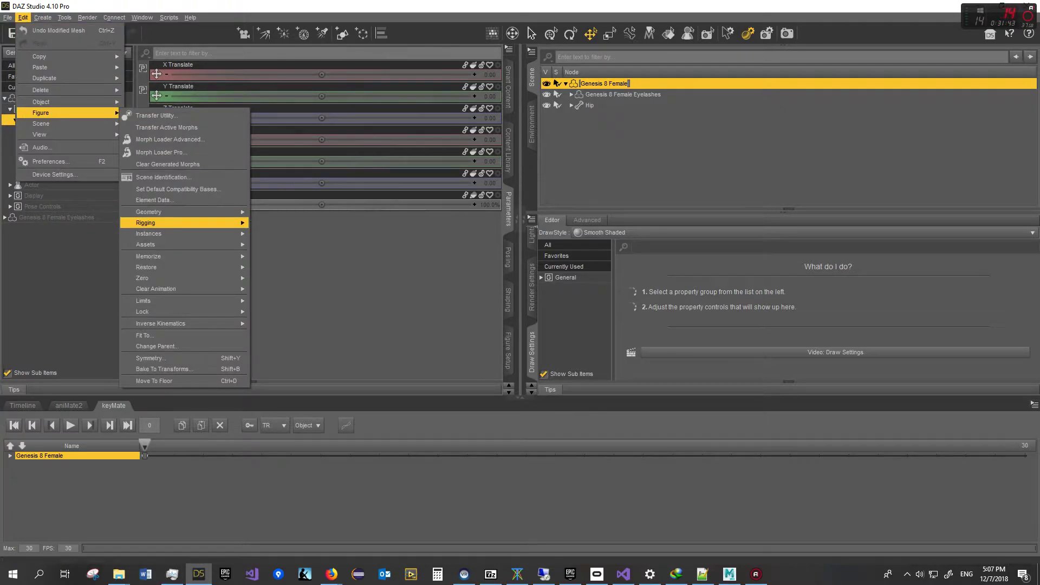
{"action": "key", "text": "Return"}
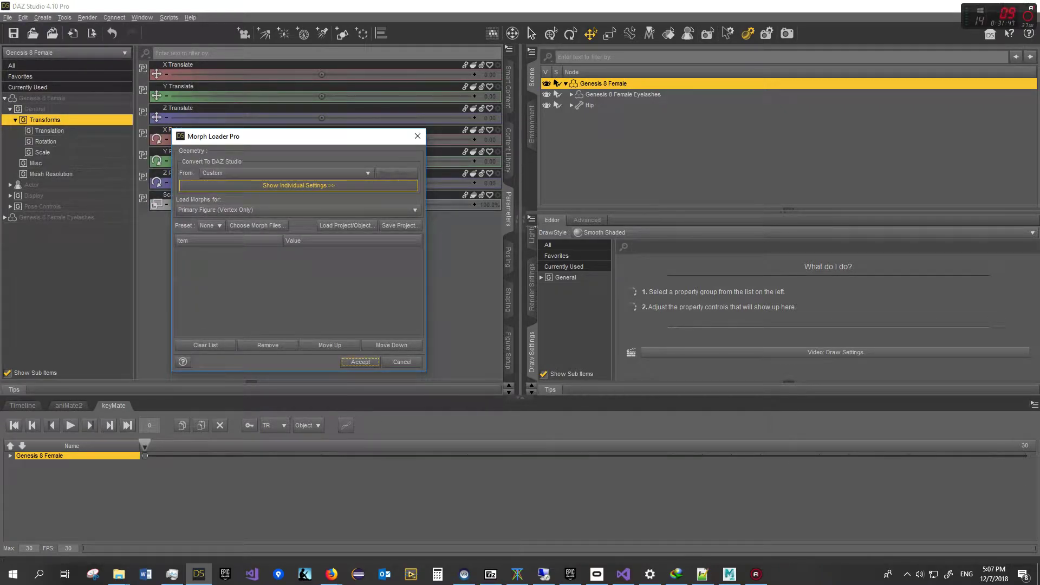
{"action": "left_click", "coordinate": [298, 185]}
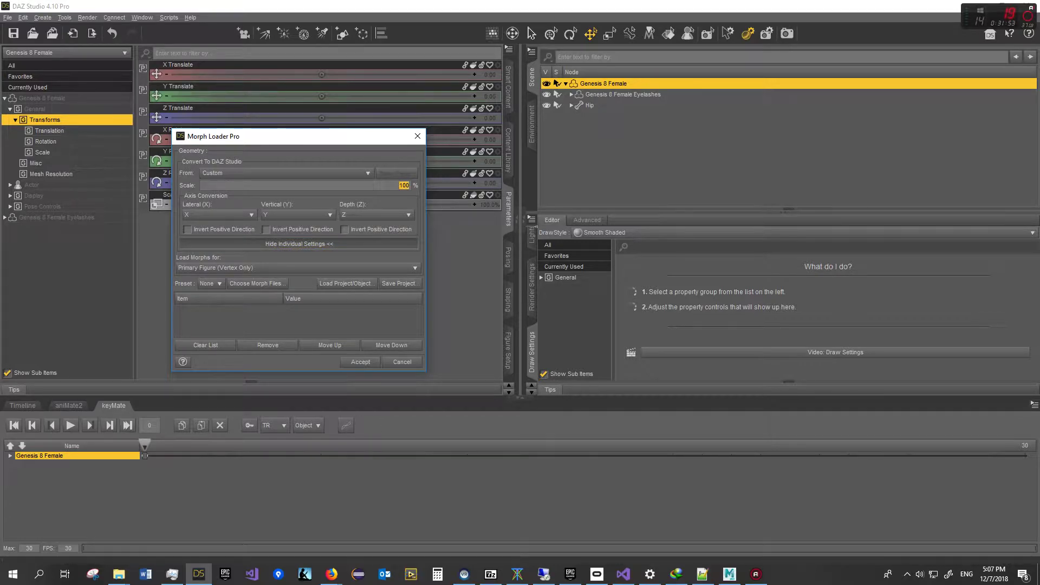
{"action": "double_click", "coordinate": [404, 185]}
{"action": "double_click", "coordinate": [406, 186]}
Load Modified Mesh Morph.obj from the Tutorial folder as a morph for Genesis 8 Female
{"action": "left_click", "coordinate": [256, 283]}
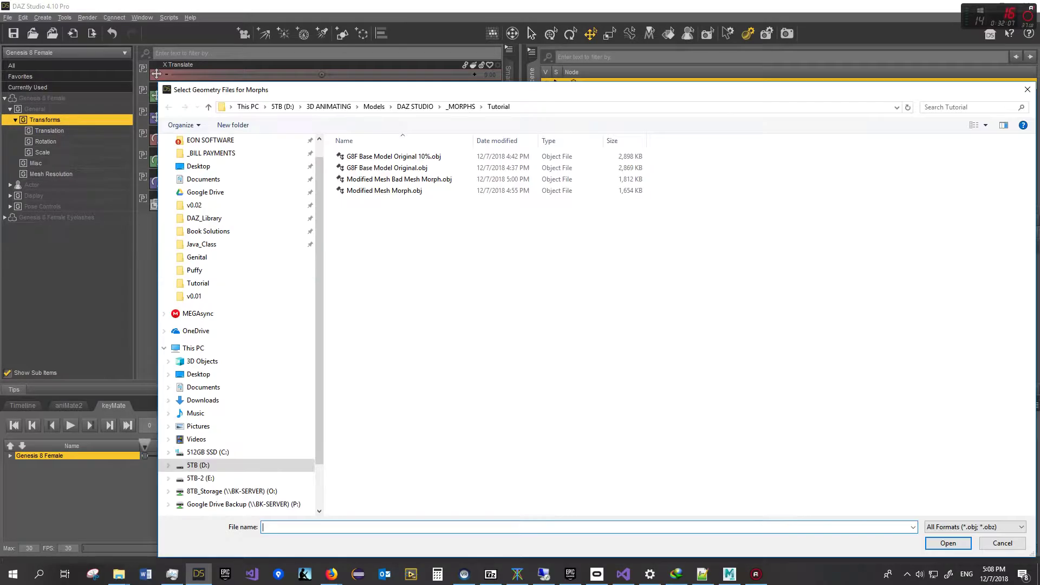
{"action": "left_click", "coordinate": [384, 191]}
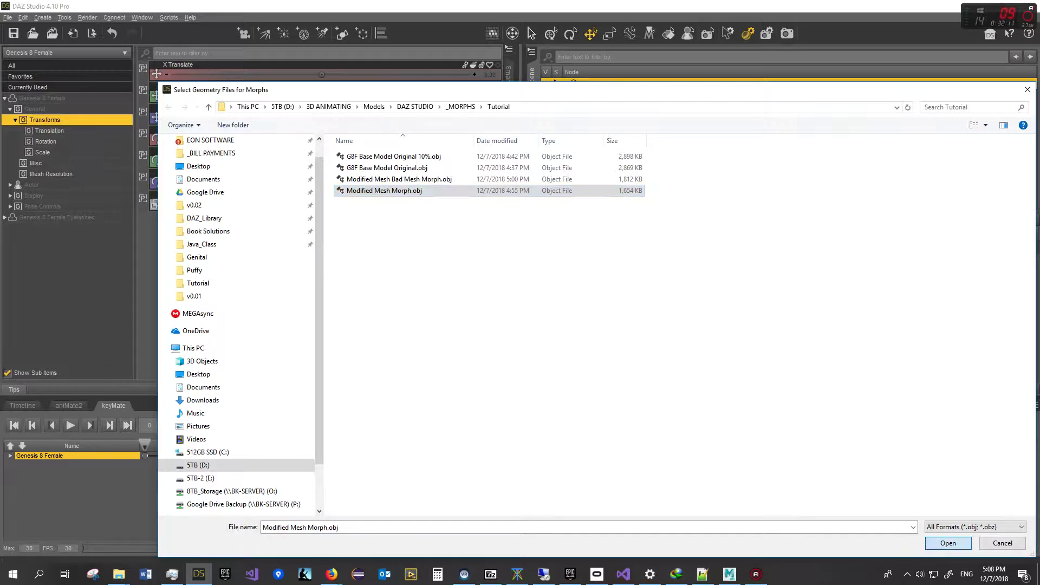
{"action": "left_click", "coordinate": [948, 543]}
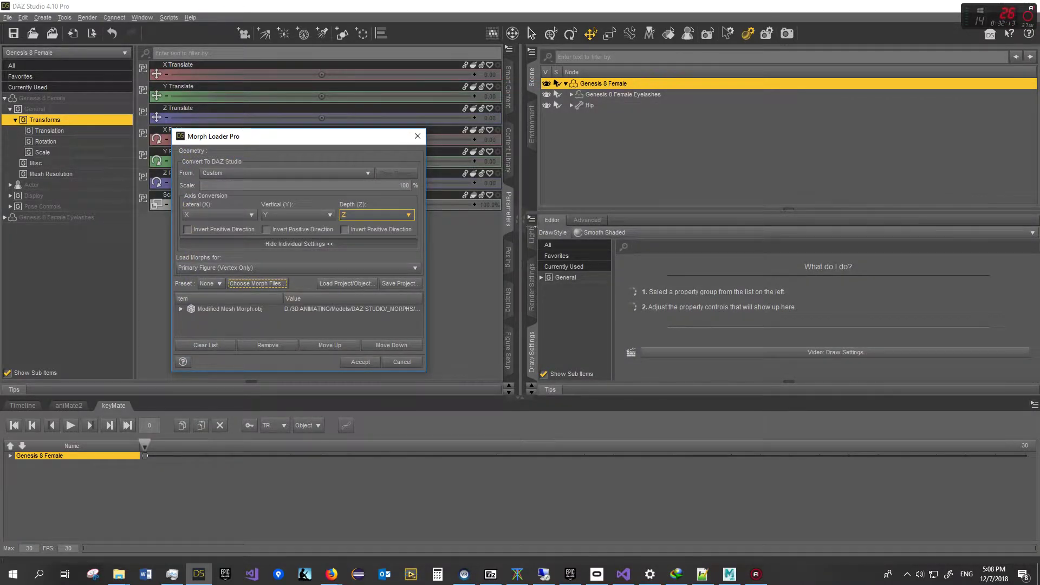
{"action": "left_click", "coordinate": [181, 310]}
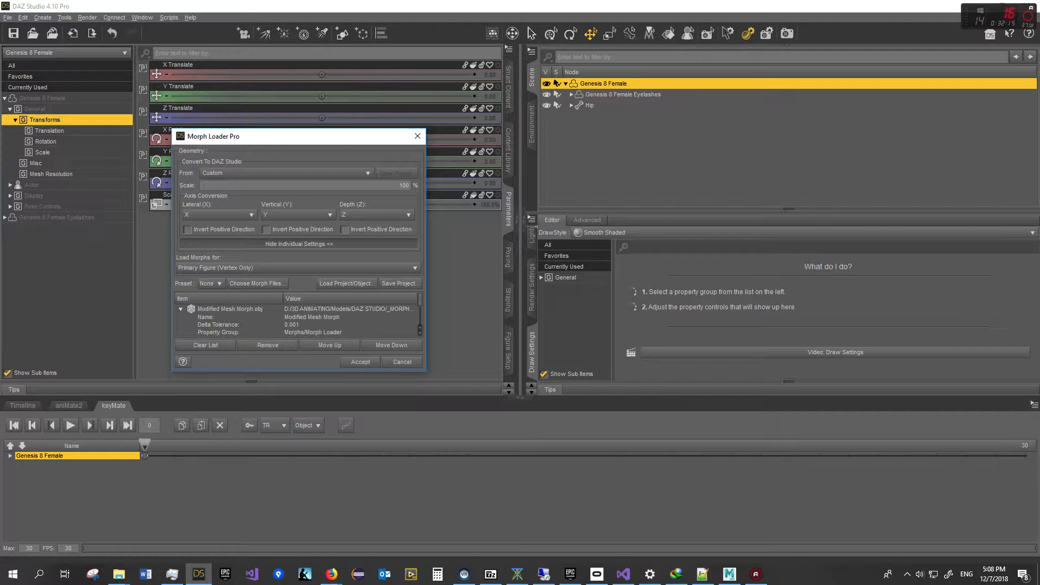
{"action": "left_click", "coordinate": [360, 361]}
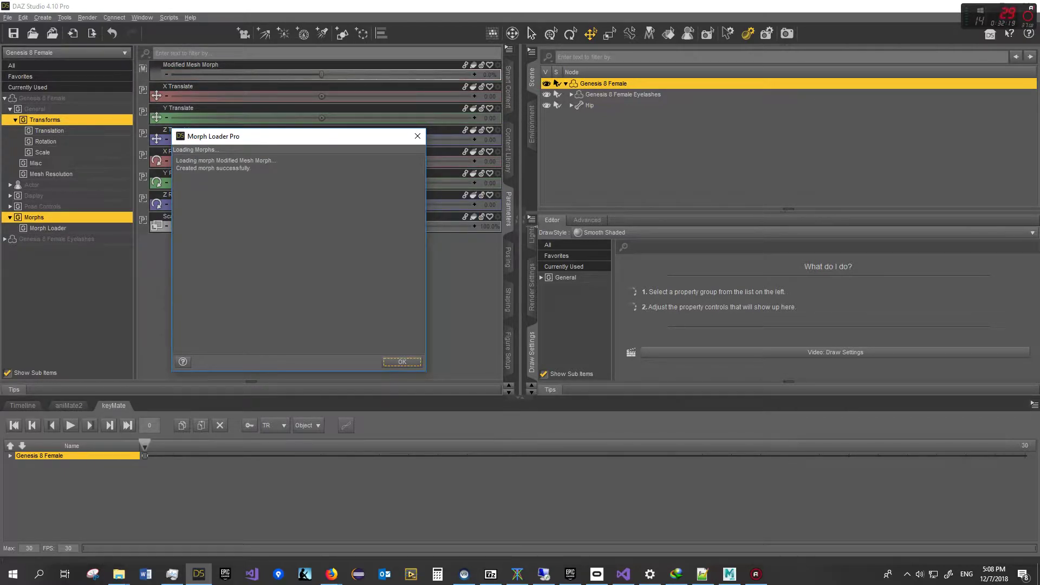
{"action": "left_click", "coordinate": [402, 361]}
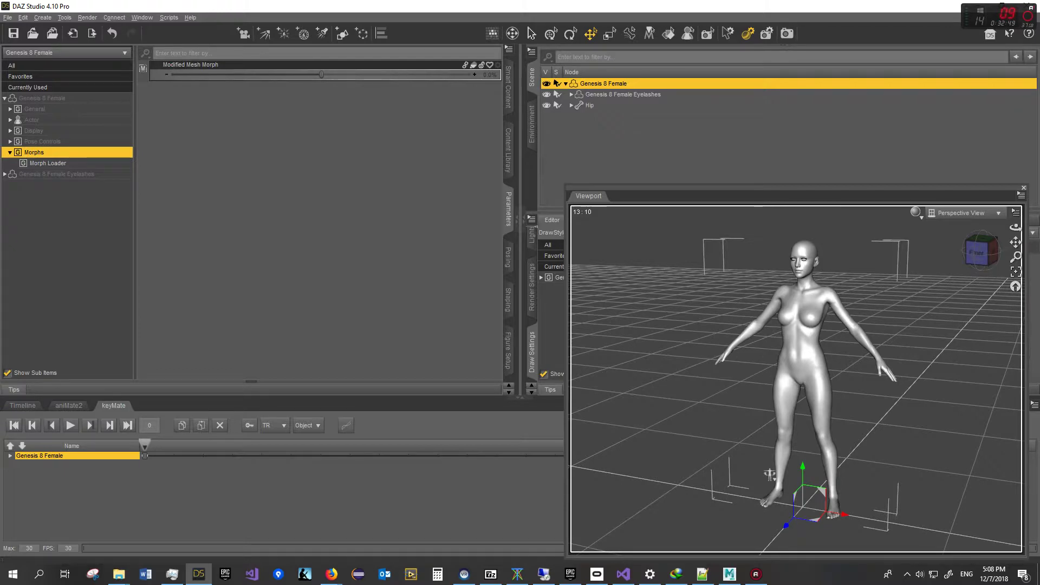
Turn off Edit Mode for the Modified Mesh Morph parameter
{"action": "right_click", "coordinate": [144, 78]}
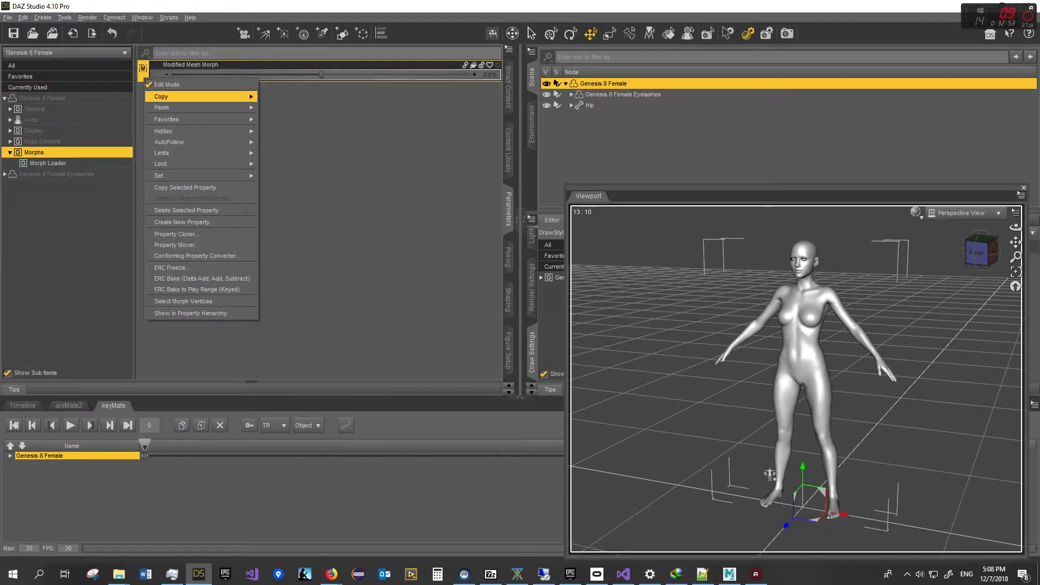
{"action": "left_click", "coordinate": [183, 302]}
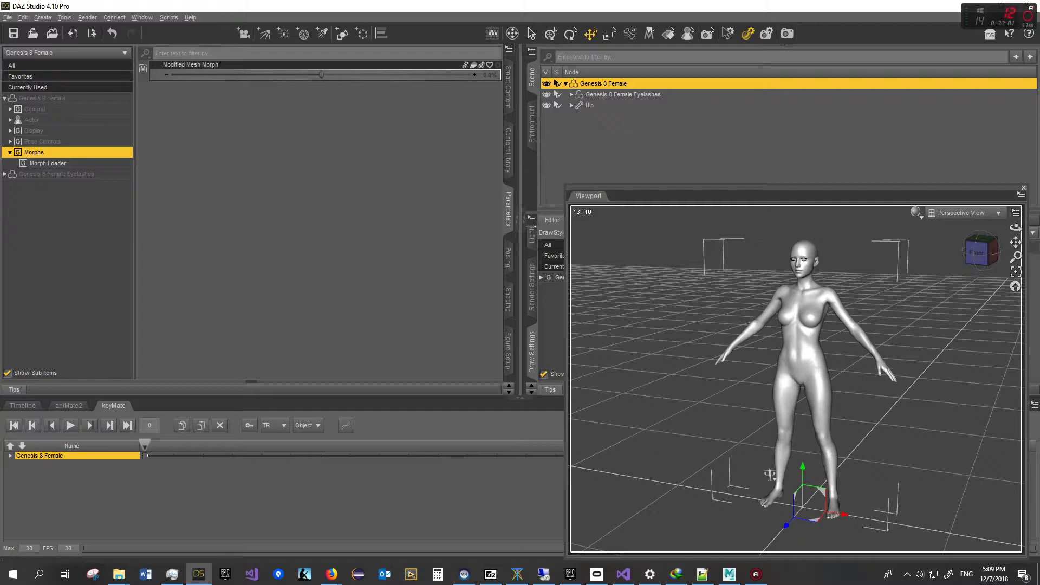
{"action": "right_click", "coordinate": [143, 68]}
{"action": "left_click", "coordinate": [174, 75]}
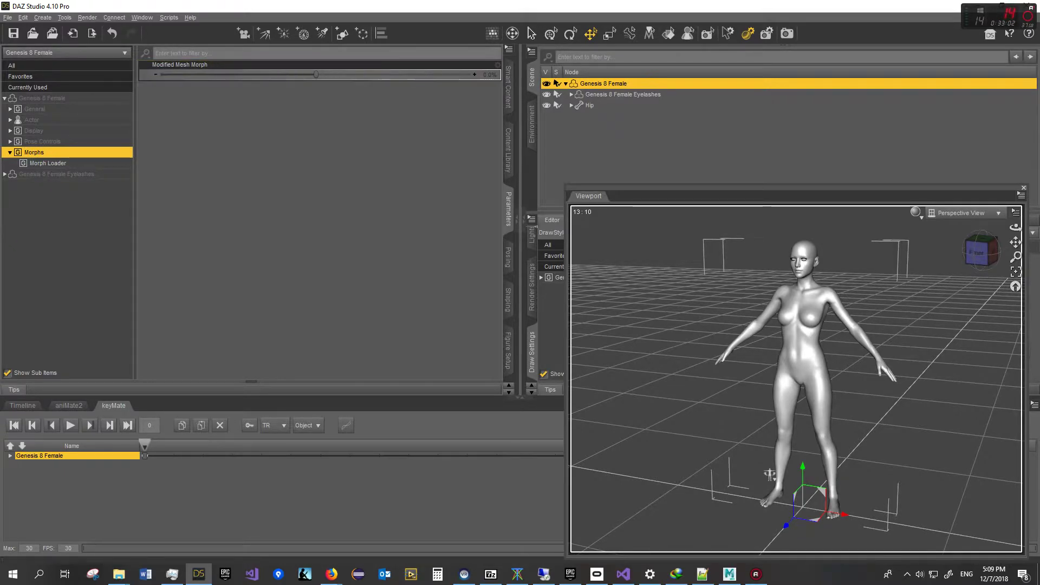
Vary the Modified Mesh Morph strength on the figure, ending at about 5.2%, and reposition the floating viewport
{"action": "mouse_move", "coordinate": [316, 74]}
{"action": "left_mouse_down"}
{"action": "mouse_move", "coordinate": [342, 75]}
{"action": "mouse_move", "coordinate": [309, 75]}
{"action": "mouse_move", "coordinate": [333, 74]}
{"action": "mouse_move", "coordinate": [311, 74]}
{"action": "mouse_move", "coordinate": [322, 74]}
{"action": "left_mouse_up"}
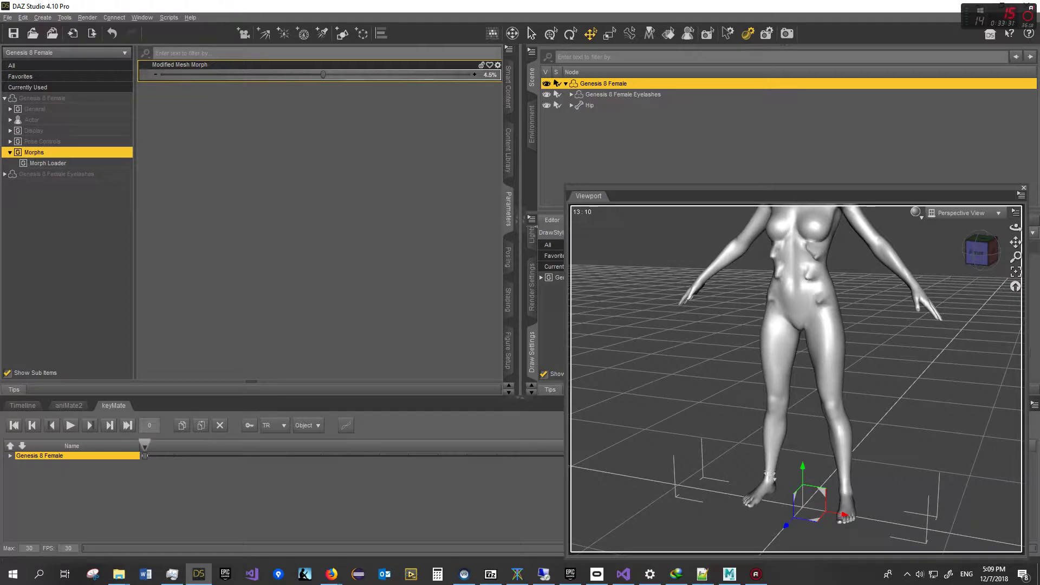
{"action": "left_click_drag", "start_coordinate": [796, 187], "coordinate": [758, 166]}
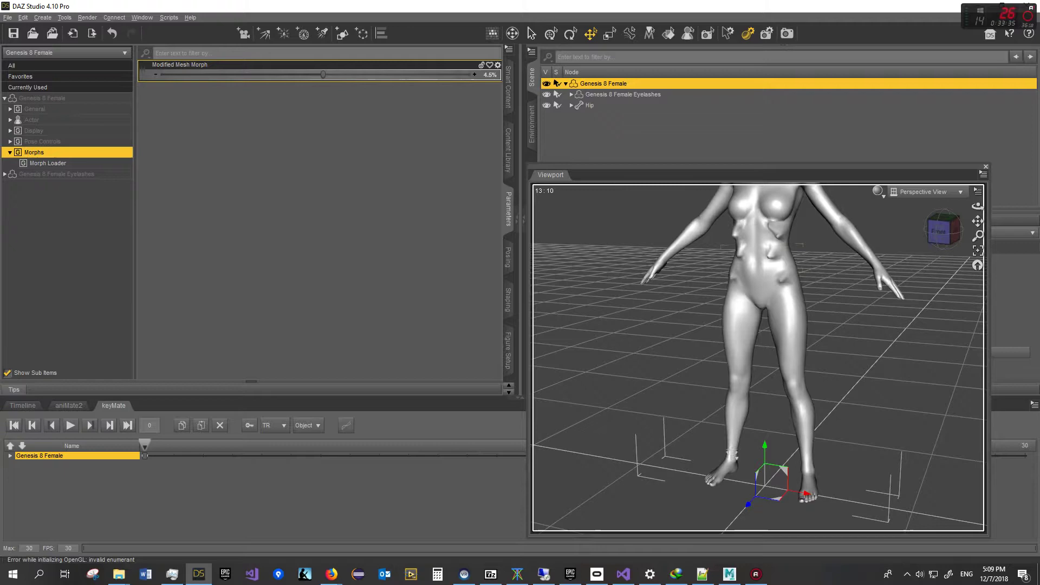
{"action": "left_click_drag", "start_coordinate": [758, 166], "coordinate": [801, 177]}
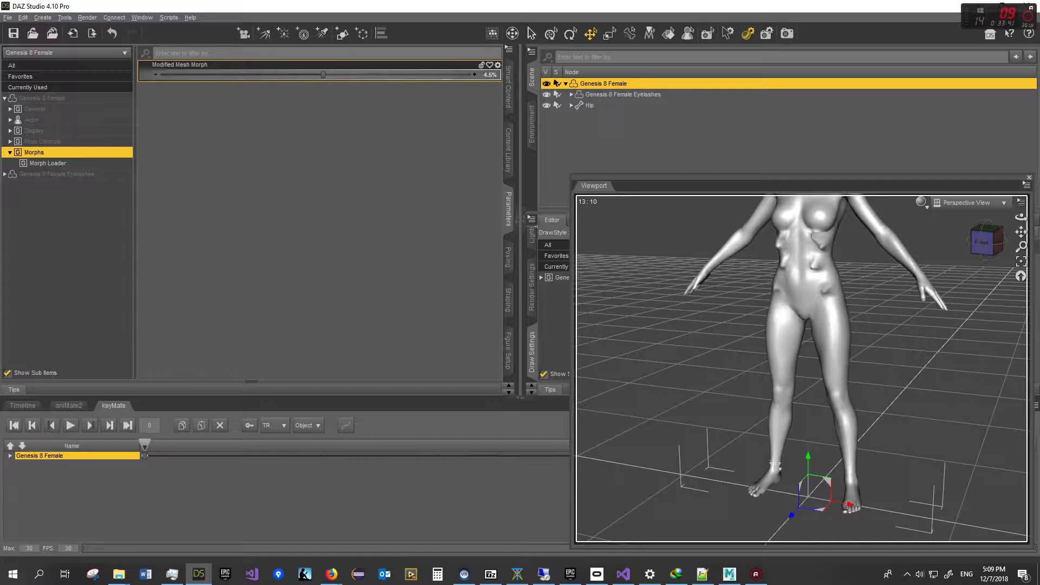
{"action": "mouse_move", "coordinate": [323, 75]}
{"action": "left_mouse_down"}
{"action": "mouse_move", "coordinate": [314, 75]}
{"action": "mouse_move", "coordinate": [328, 75]}
{"action": "left_mouse_up"}
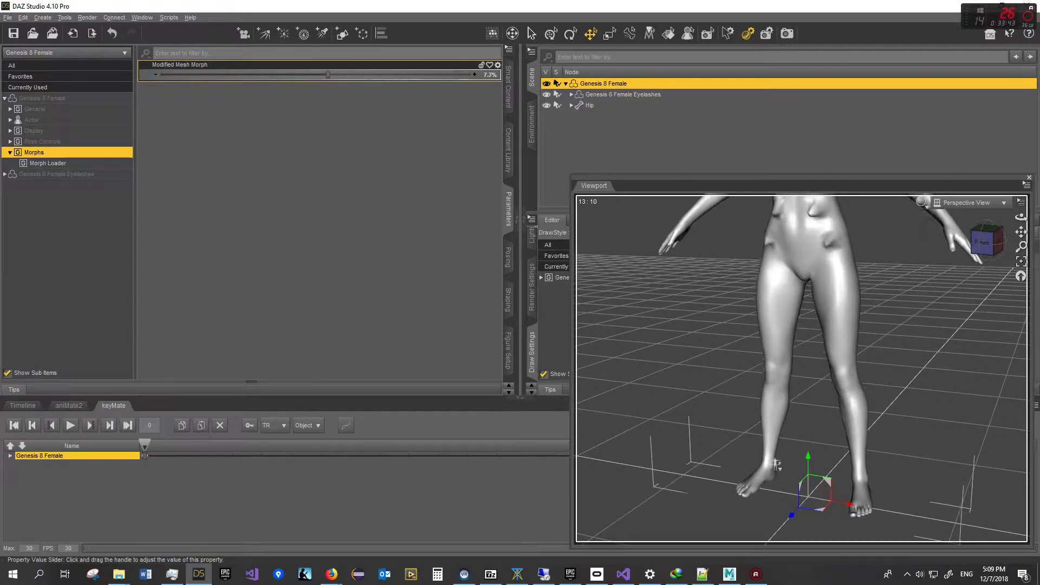
{"action": "scroll", "coordinate": [776, 465], "scroll_direction": "down", "scroll_amount": 5}
{"action": "scroll", "coordinate": [777, 466], "scroll_direction": "up", "scroll_amount": 4}
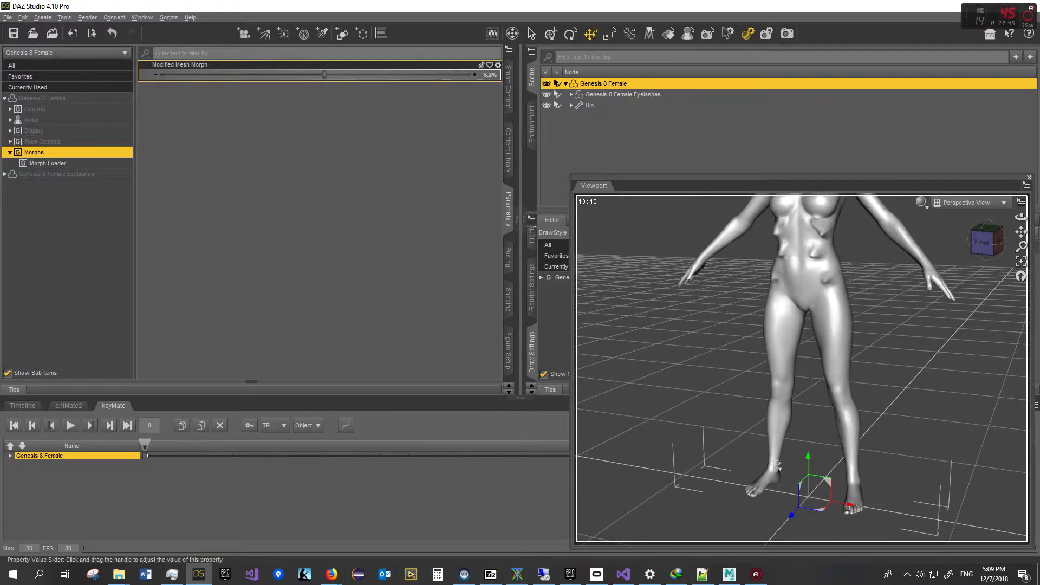
Reset the Modified Mesh Morph strength on Genesis 8 Female to its default
{"action": "scroll", "coordinate": [776, 464], "scroll_direction": "down", "scroll_amount": 5}
{"action": "scroll", "coordinate": [776, 464], "scroll_direction": "up", "scroll_amount": 5}
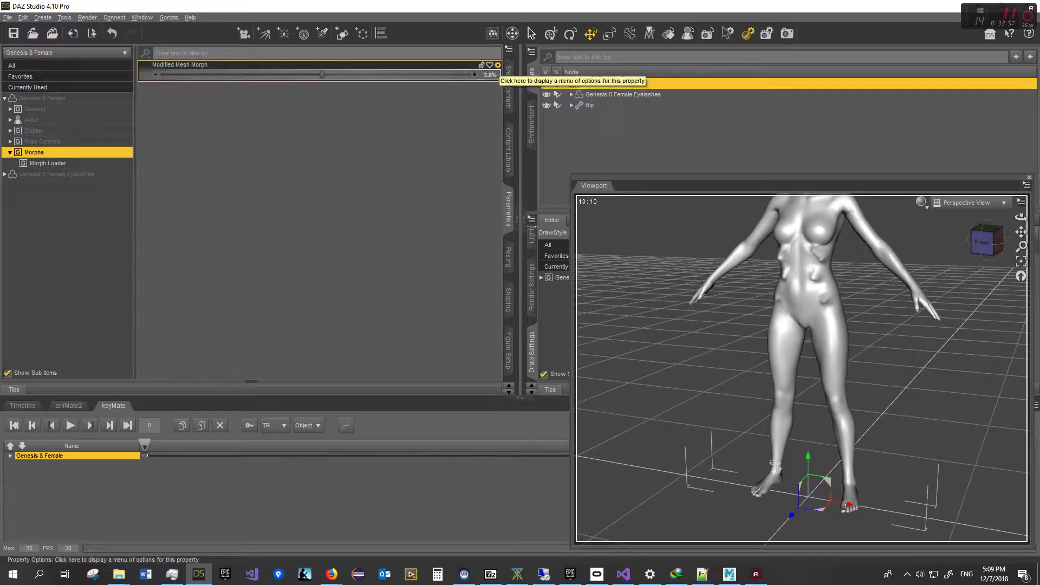
{"action": "left_click", "coordinate": [498, 65]}
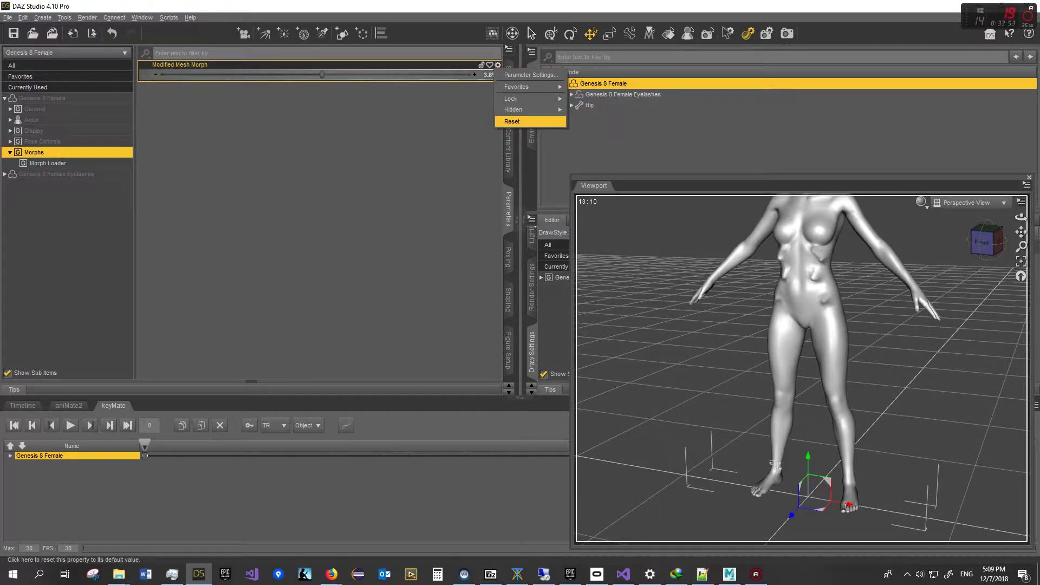
{"action": "left_click", "coordinate": [511, 122]}
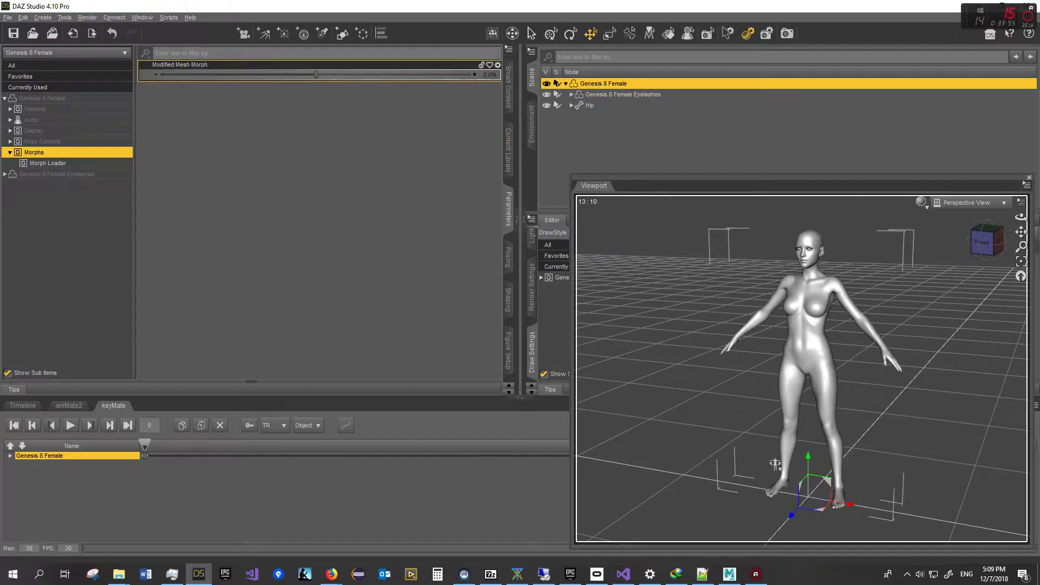
Turn on Edit Mode for the parameters and delete the Modified Mesh Morph property from Genesis 8 Female
{"action": "right_click", "coordinate": [156, 69]}
{"action": "left_click", "coordinate": [180, 76]}
{"action": "right_click", "coordinate": [164, 68]}
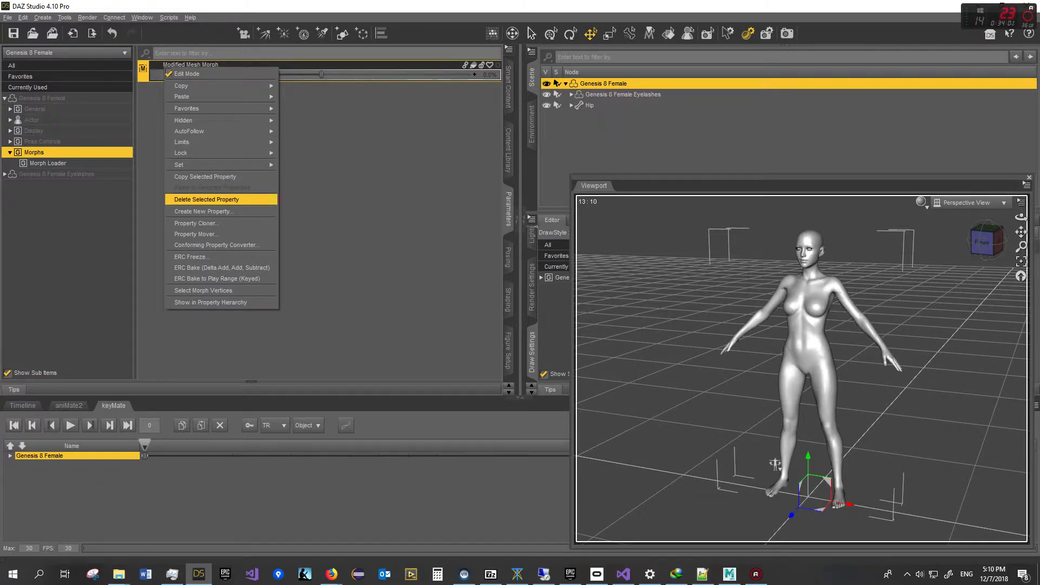
{"action": "left_click", "coordinate": [206, 199]}
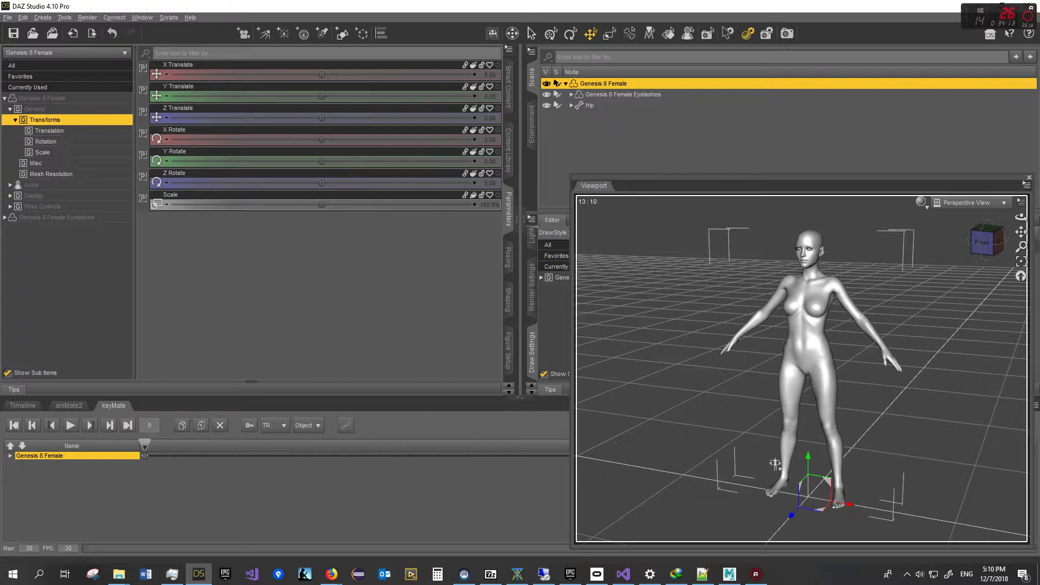
Deselect the figure and import Modified Mesh Morph.obj from the Tutorial folder at 100% scale
{"action": "key", "text": "alt"}
{"action": "left_click", "coordinate": [711, 486]}
{"action": "scroll", "coordinate": [801, 369], "scroll_direction": "up", "scroll_amount": 2}
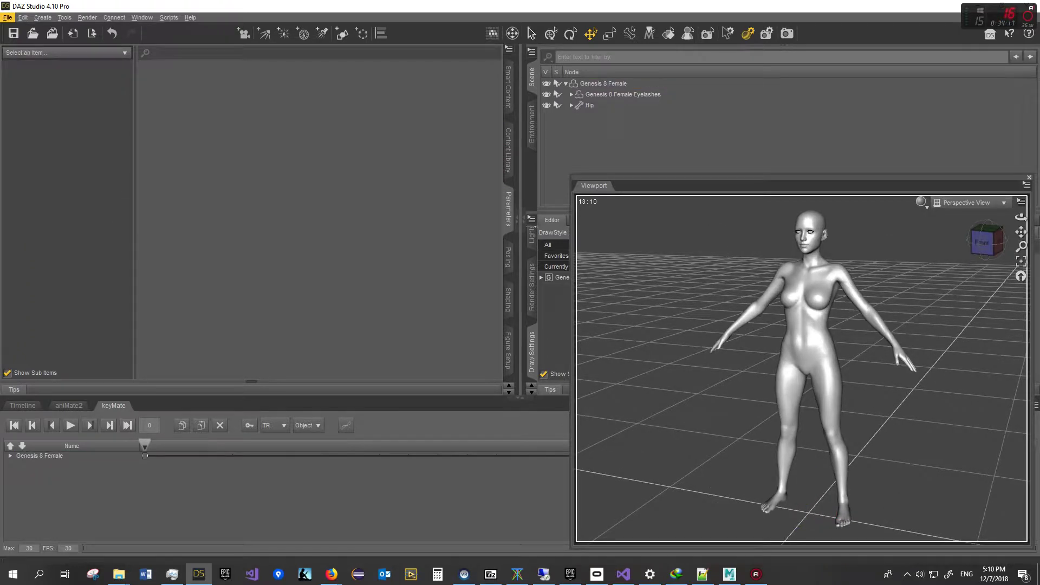
{"action": "left_click", "coordinate": [7, 17]}
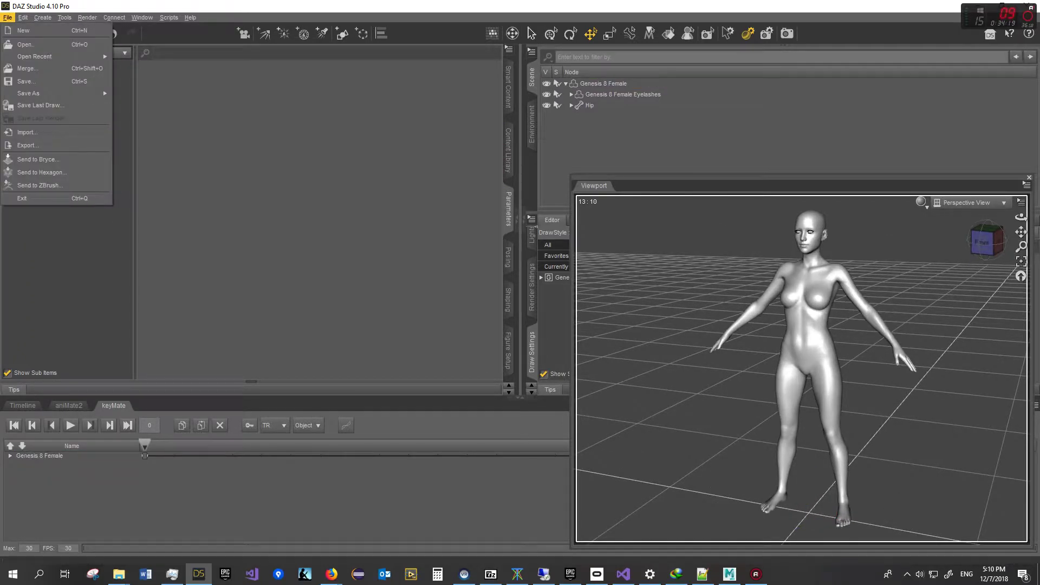
{"action": "key", "text": "Return"}
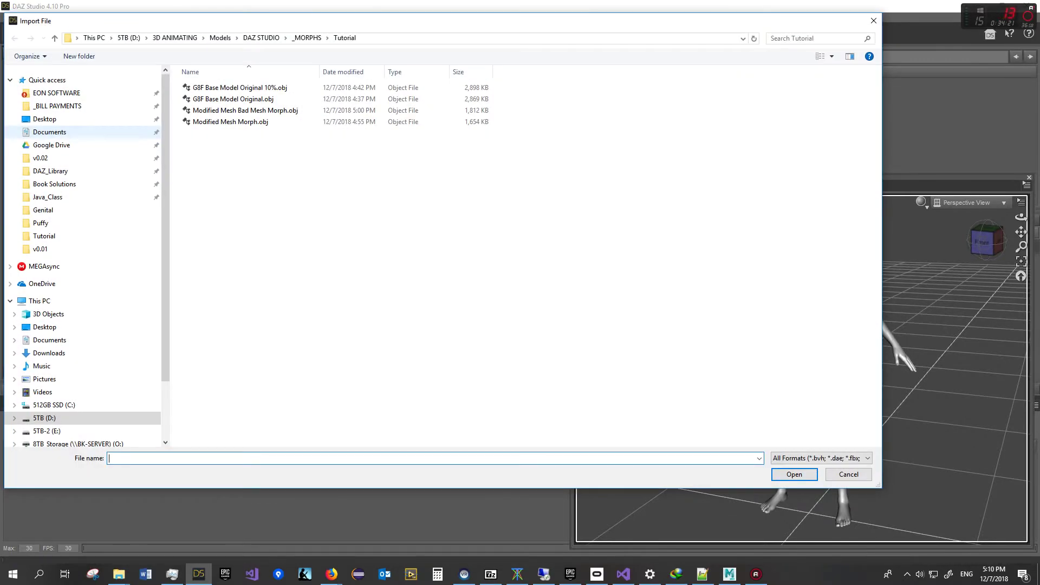
{"action": "left_click", "coordinate": [230, 122]}
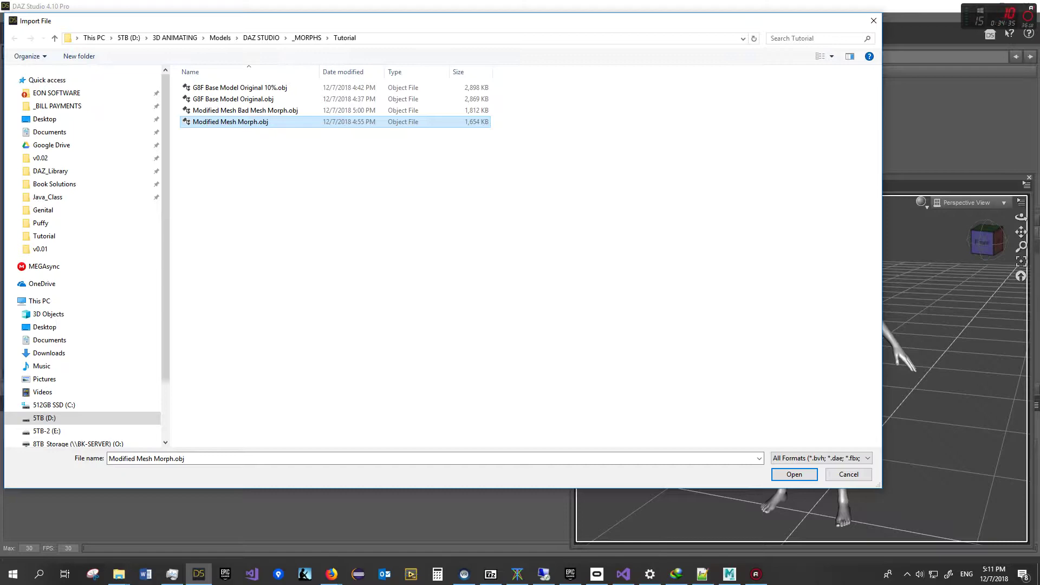
{"action": "double_click", "coordinate": [238, 122]}
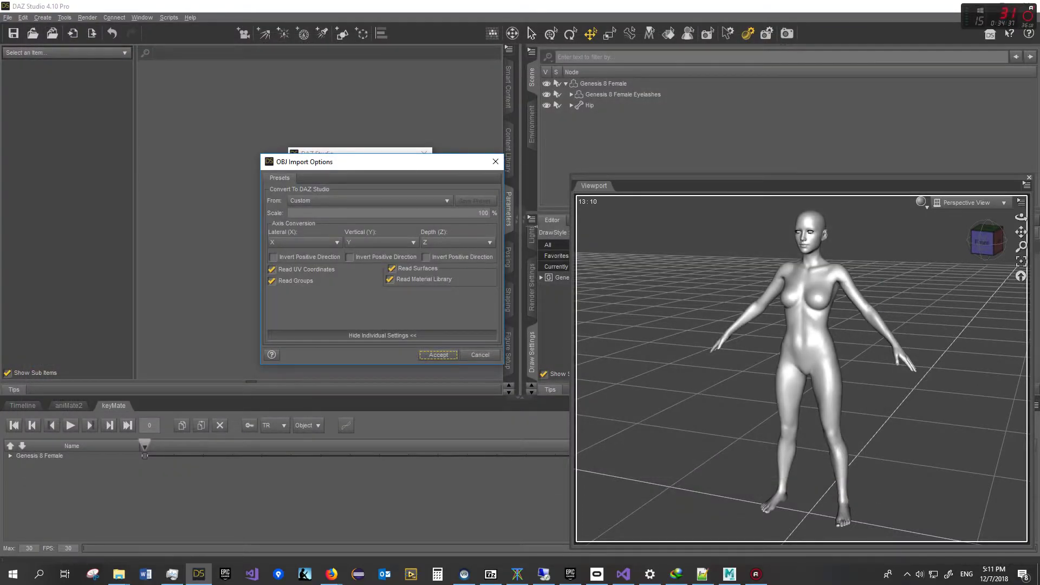
{"action": "double_click", "coordinate": [483, 212]}
{"action": "left_click", "coordinate": [438, 354]}
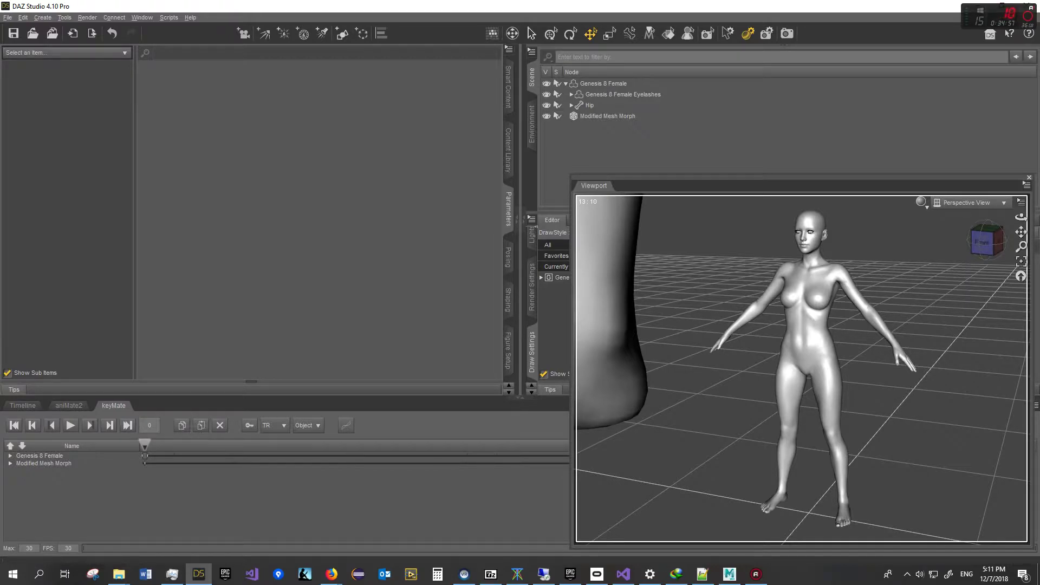
Compare the size of the mesh imported at 100% with Genesis 8 Female and delete the imported mesh
{"action": "scroll", "coordinate": [622, 309], "scroll_direction": "up", "scroll_amount": 2}
{"action": "scroll", "coordinate": [622, 310], "scroll_direction": "down", "scroll_amount": 4}
{"action": "scroll", "coordinate": [622, 310], "scroll_direction": "down", "scroll_amount": 10}
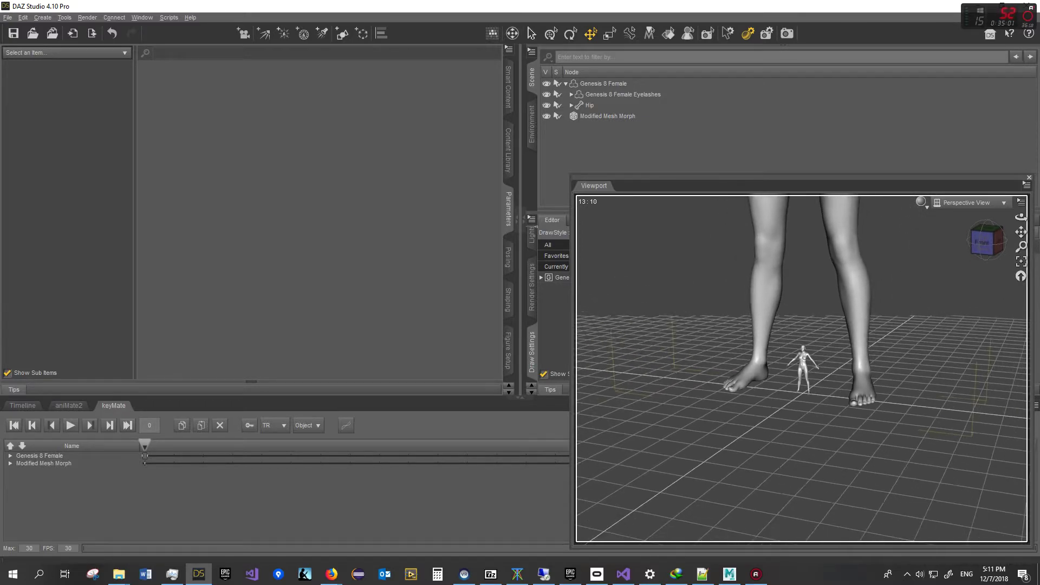
{"action": "scroll", "coordinate": [622, 310], "scroll_direction": "down", "scroll_amount": 8}
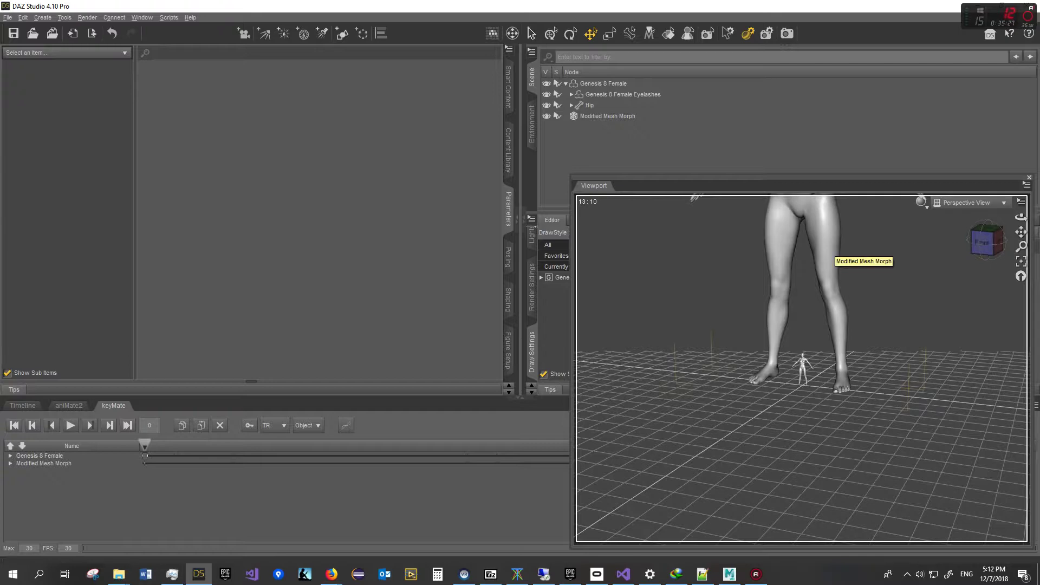
{"action": "left_click", "coordinate": [833, 246]}
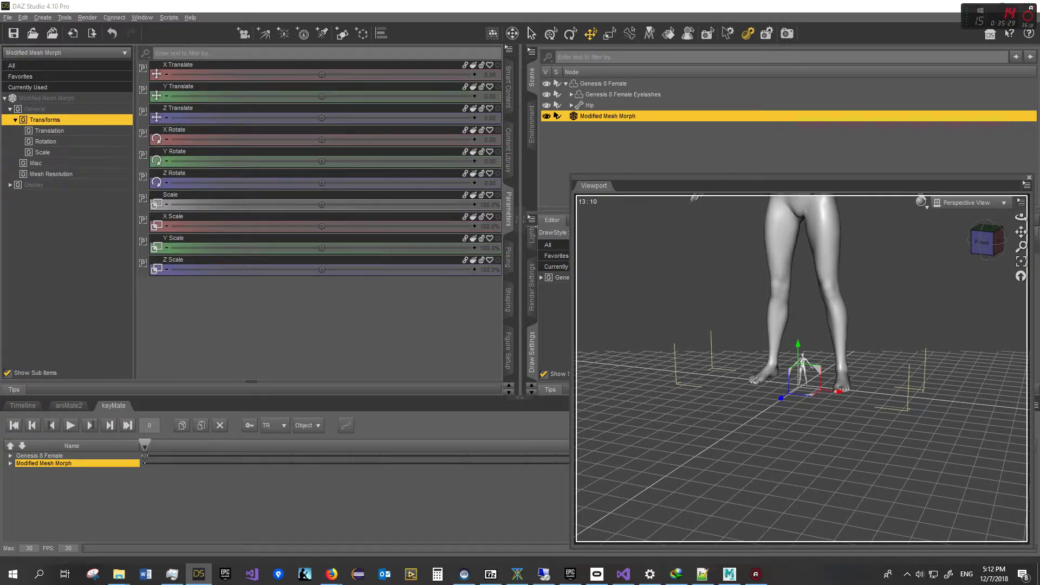
{"action": "key", "text": "Delete"}
Import Modified Mesh Morph.obj again with the OBJ import scale set to 10%
{"action": "left_click", "coordinate": [8, 17]}
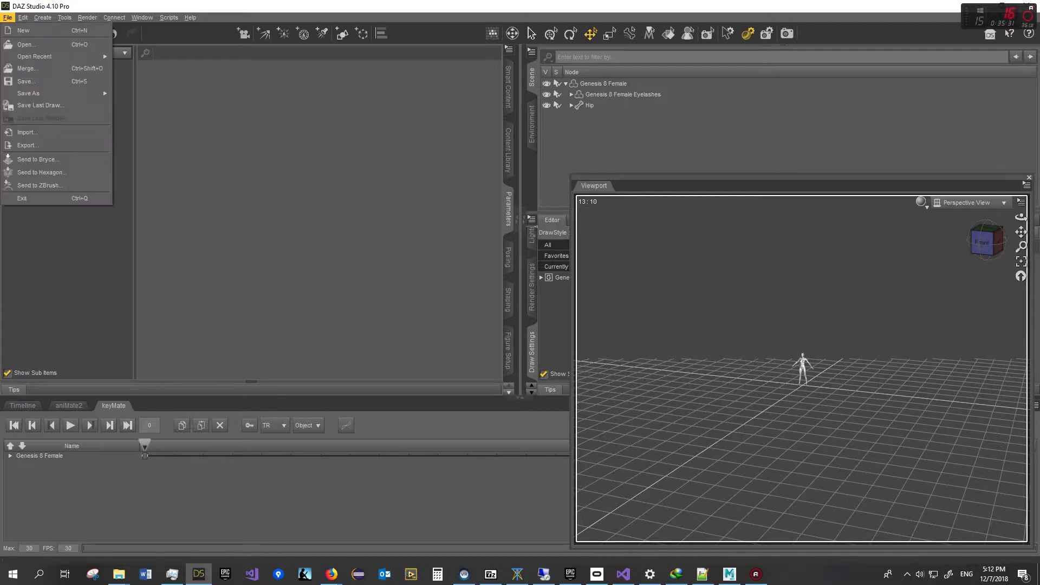
{"action": "left_click", "coordinate": [28, 133]}
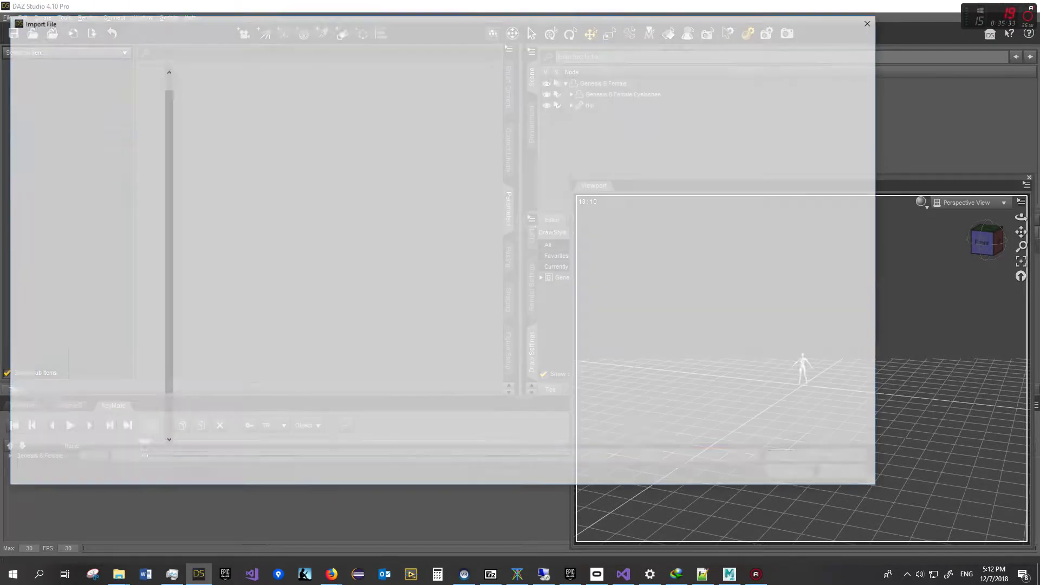
{"action": "left_click", "coordinate": [230, 122]}
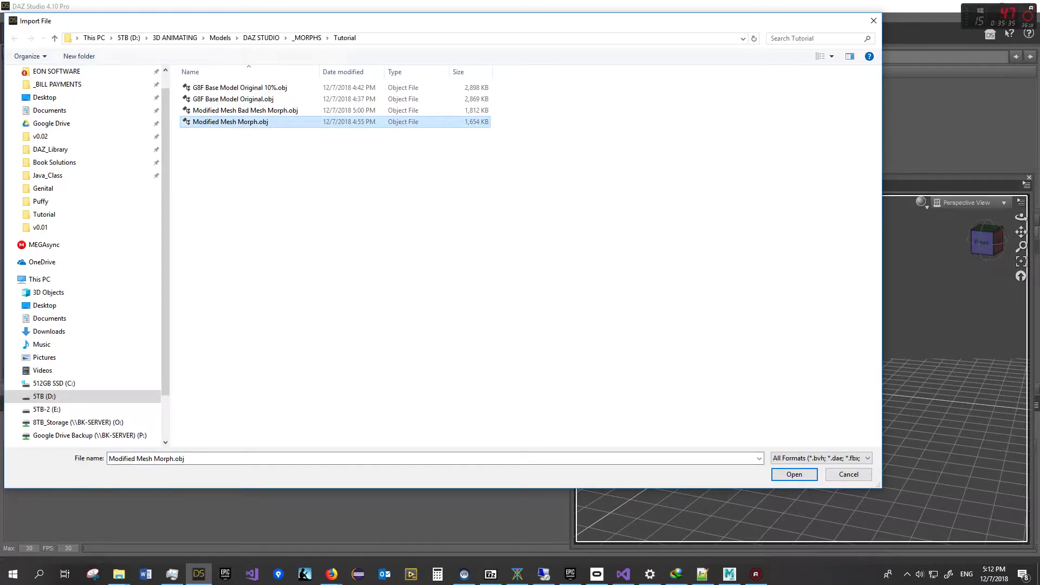
{"action": "key", "text": "Return"}
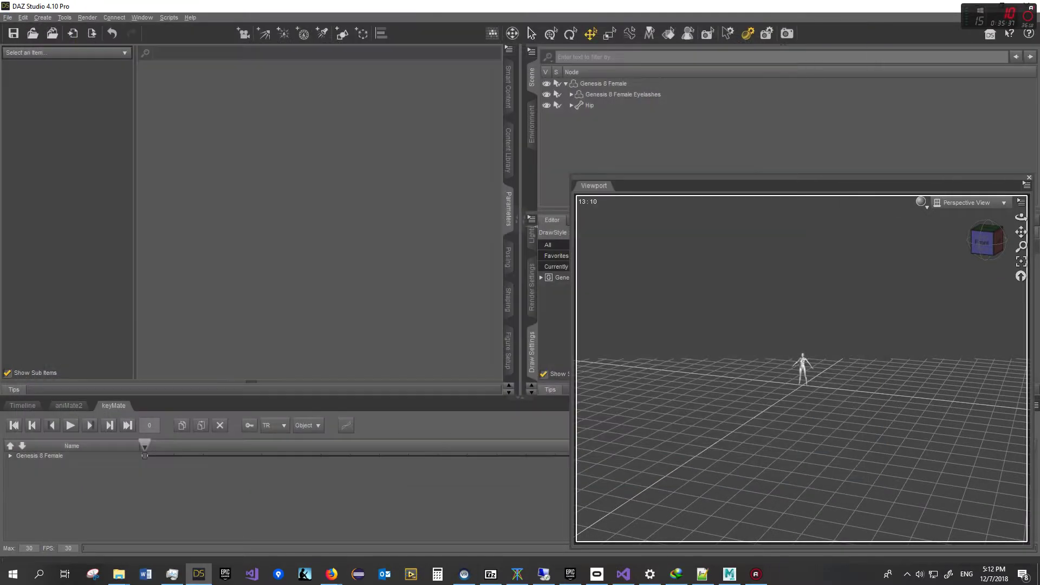
{"action": "double_click", "coordinate": [483, 213]}
{"action": "type", "text": "10"}
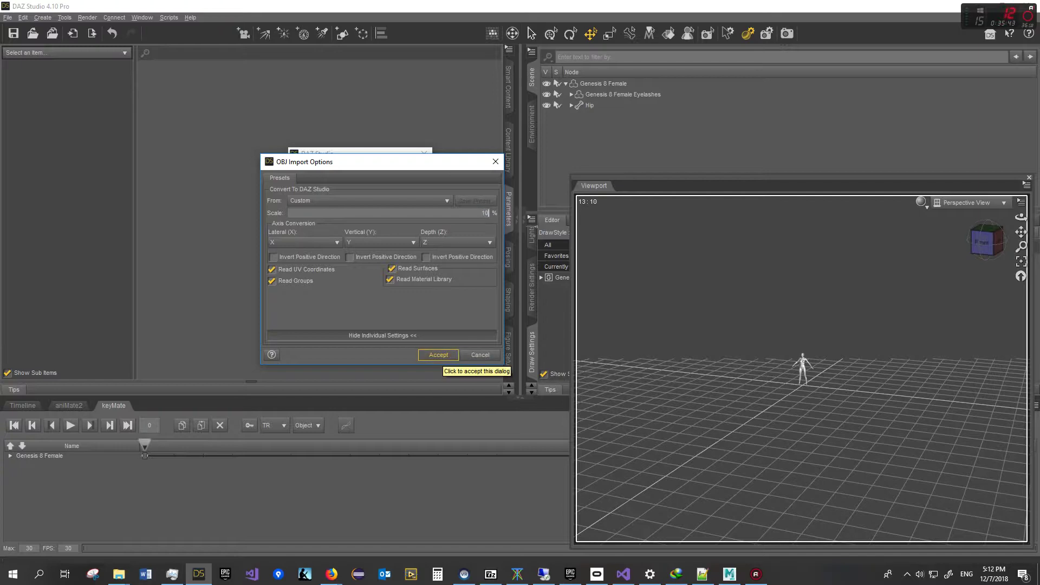
{"action": "left_click", "coordinate": [438, 355]}
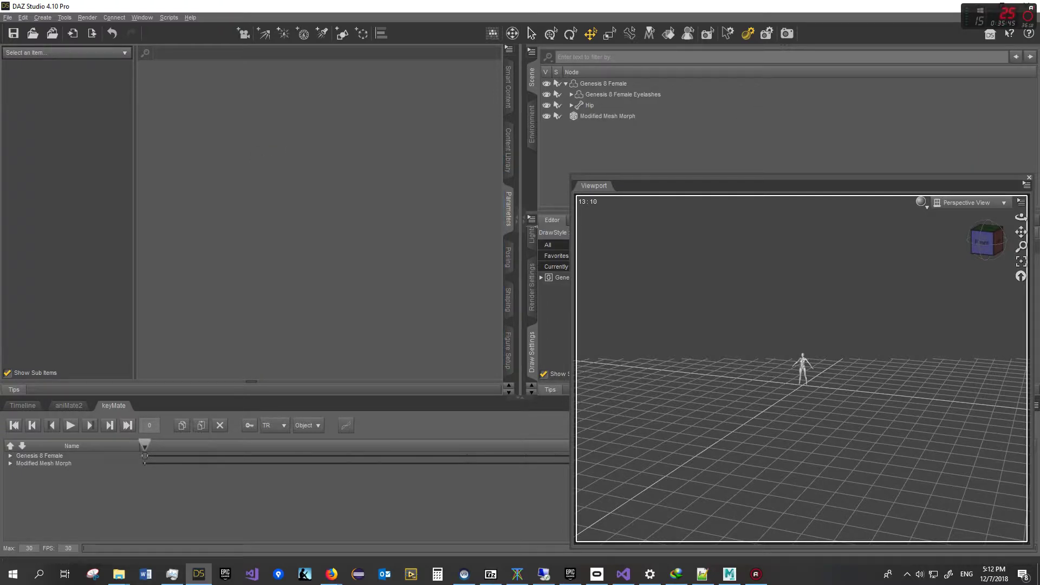
Check the mesh imported at 10% against Genesis 8 Female and remove that mesh from the scene
{"action": "scroll", "coordinate": [801, 368], "scroll_direction": "up", "scroll_amount": 15}
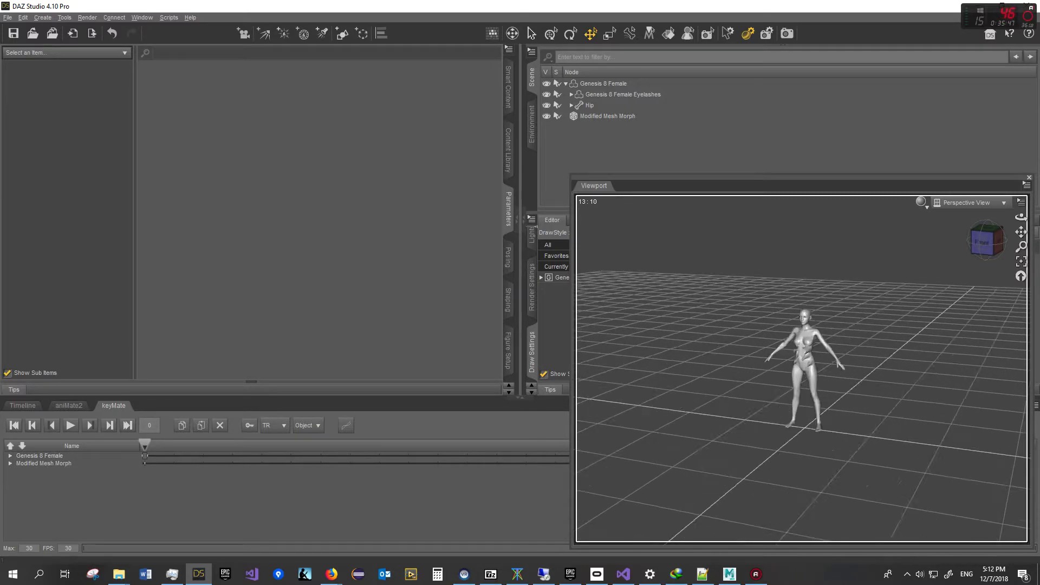
{"action": "scroll", "coordinate": [801, 368], "scroll_direction": "down", "scroll_amount": 3}
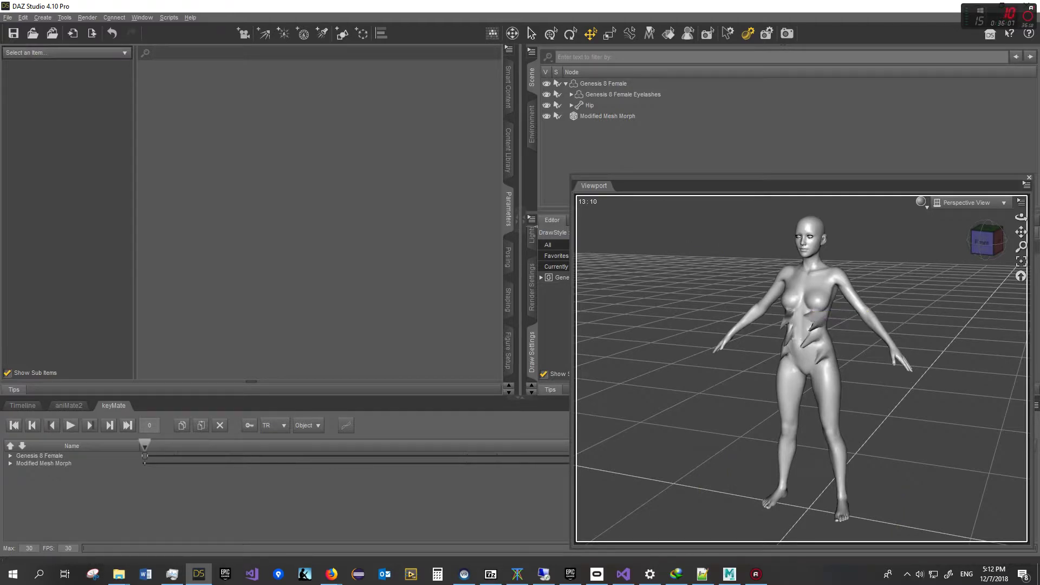
{"action": "left_click", "coordinate": [607, 116]}
{"action": "key", "text": "Delete"}
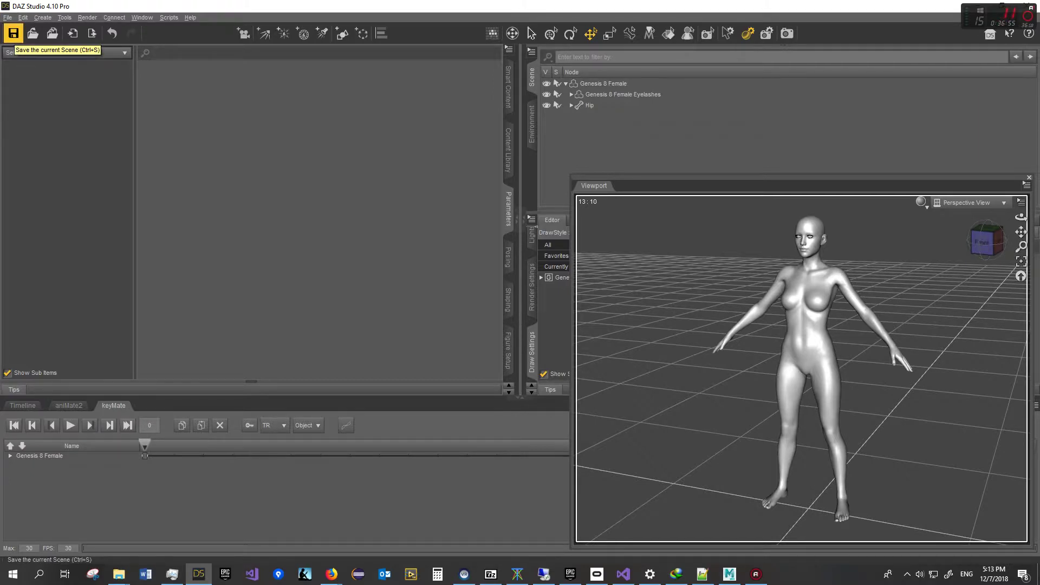
{"action": "left_click", "coordinate": [8, 18]}
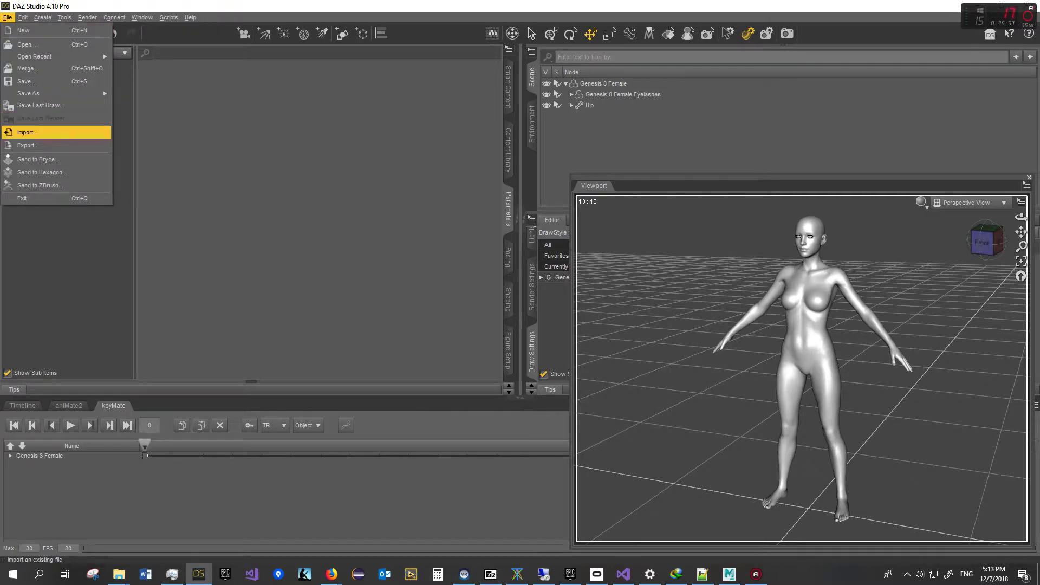
{"action": "key", "text": "Return"}
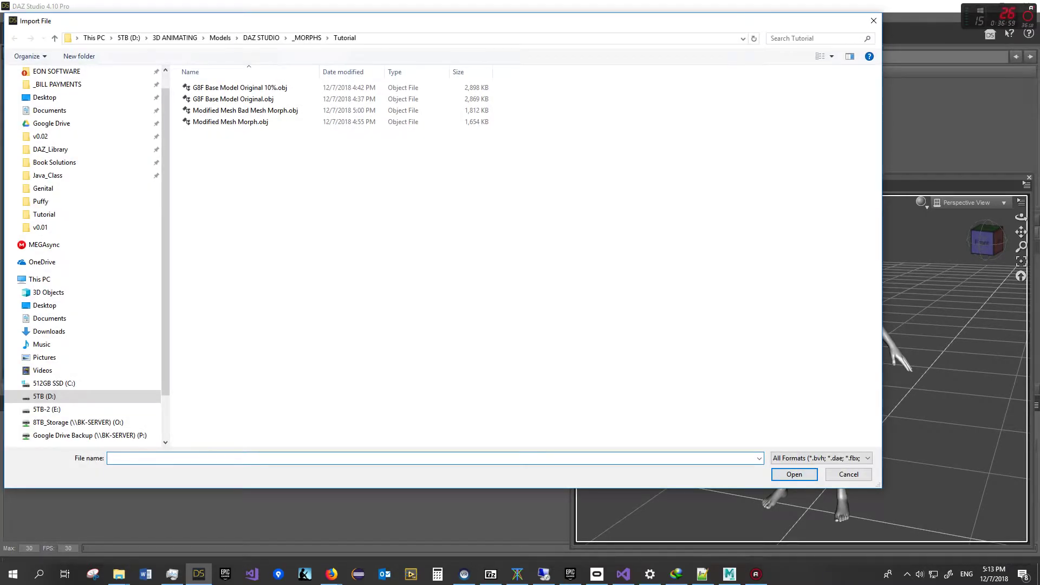
{"action": "key", "text": "Escape"}
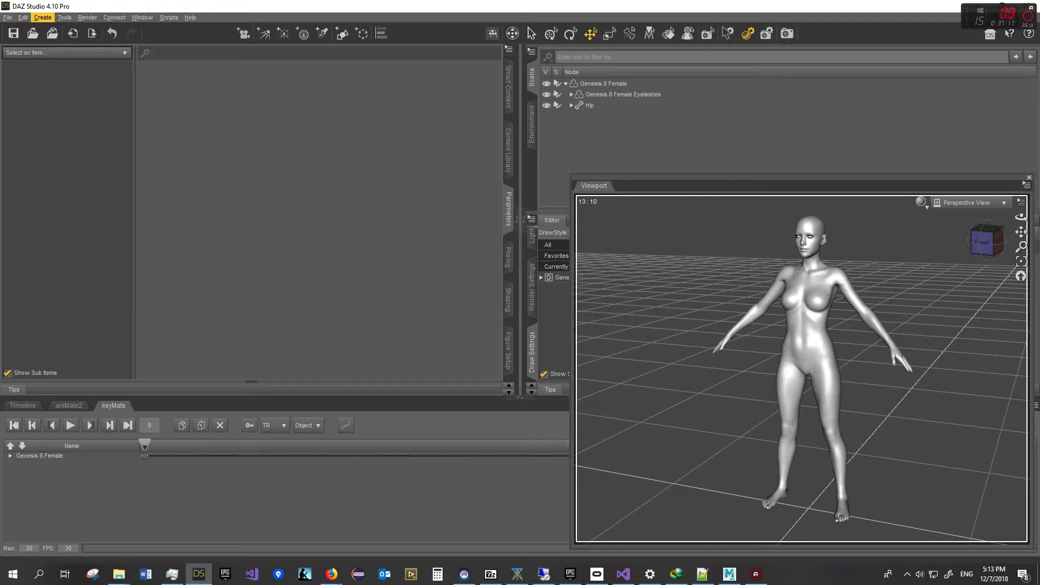
{"action": "left_click", "coordinate": [64, 17]}
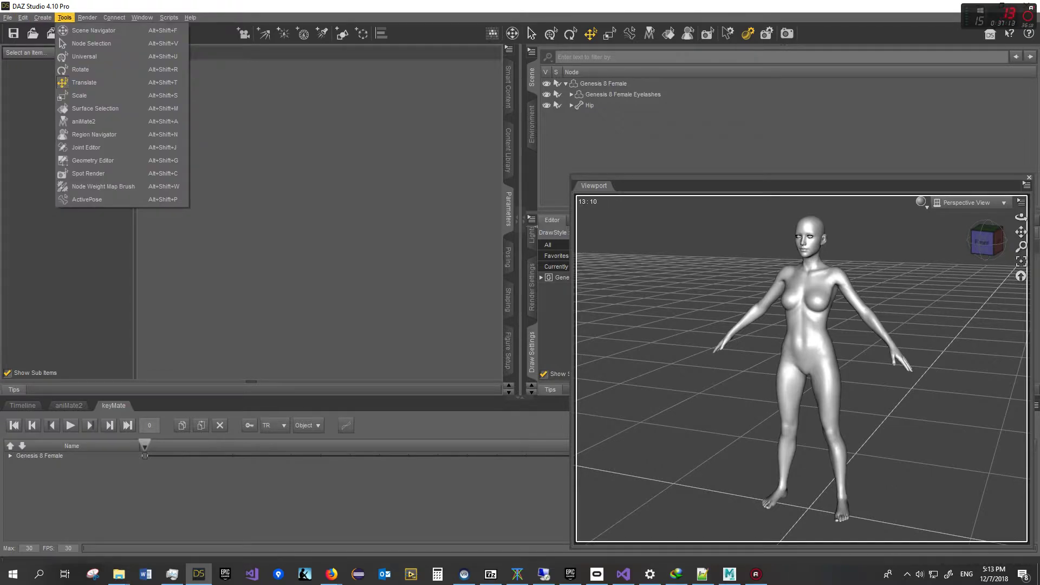
{"action": "mouse_move", "coordinate": [43, 17]}
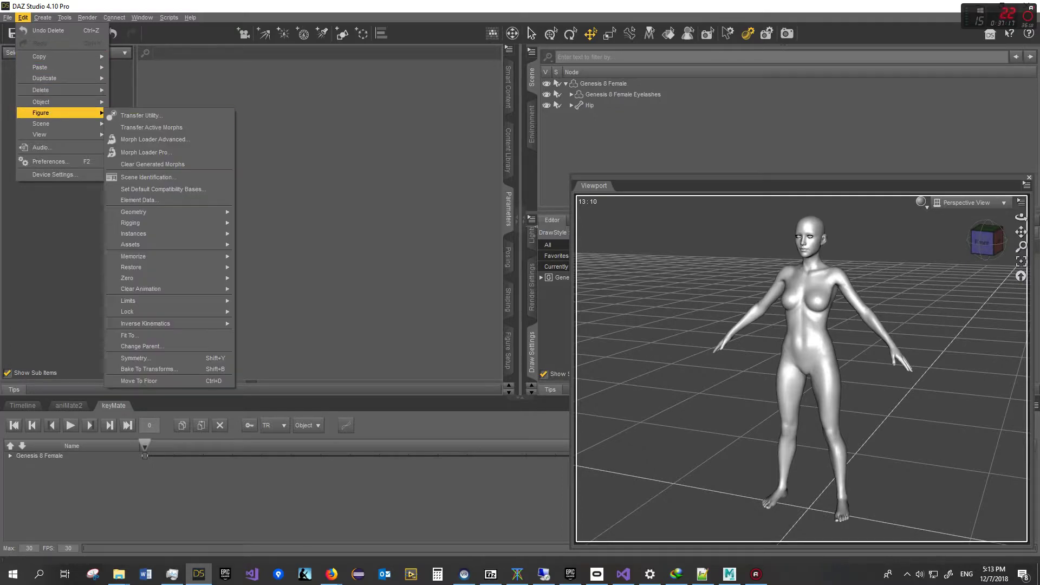
Open Morph Loader Pro for Genesis 8 Female, show the individual geometry settings and set the scale to 10%
{"action": "left_click", "coordinate": [776, 475]}
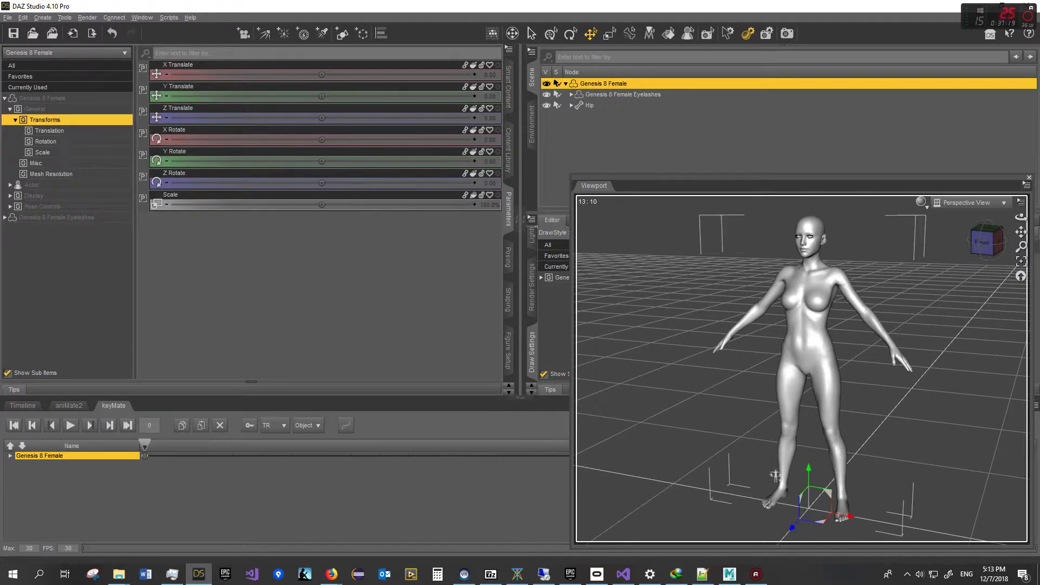
{"action": "left_click", "coordinate": [23, 17]}
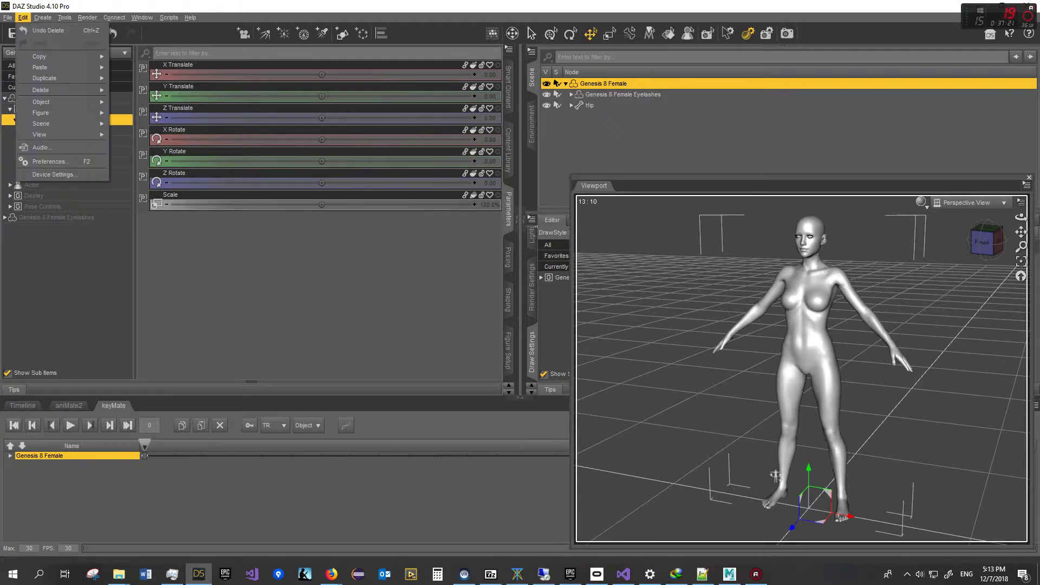
{"action": "mouse_move", "coordinate": [40, 113]}
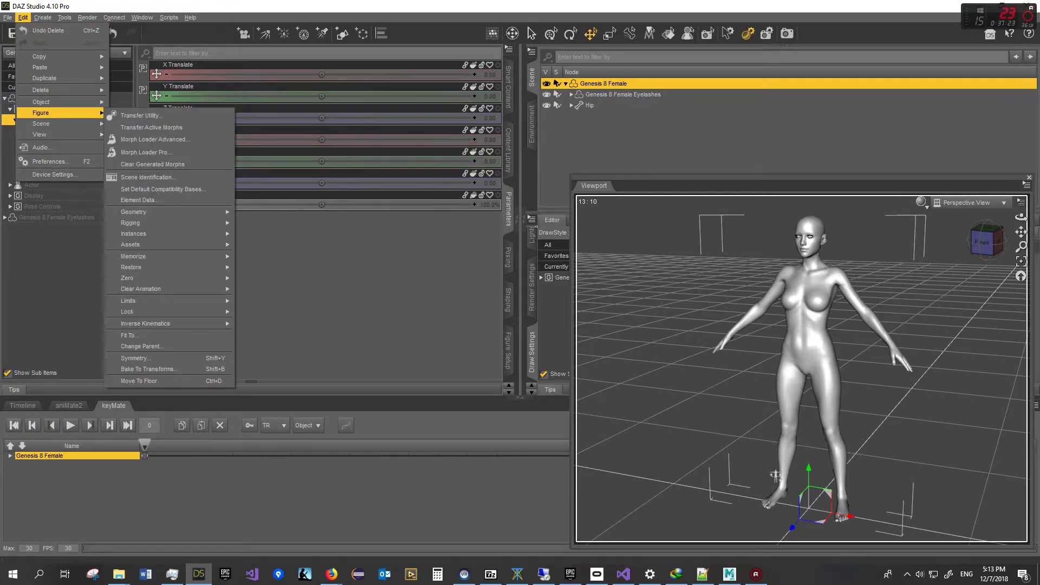
{"action": "left_click", "coordinate": [144, 152]}
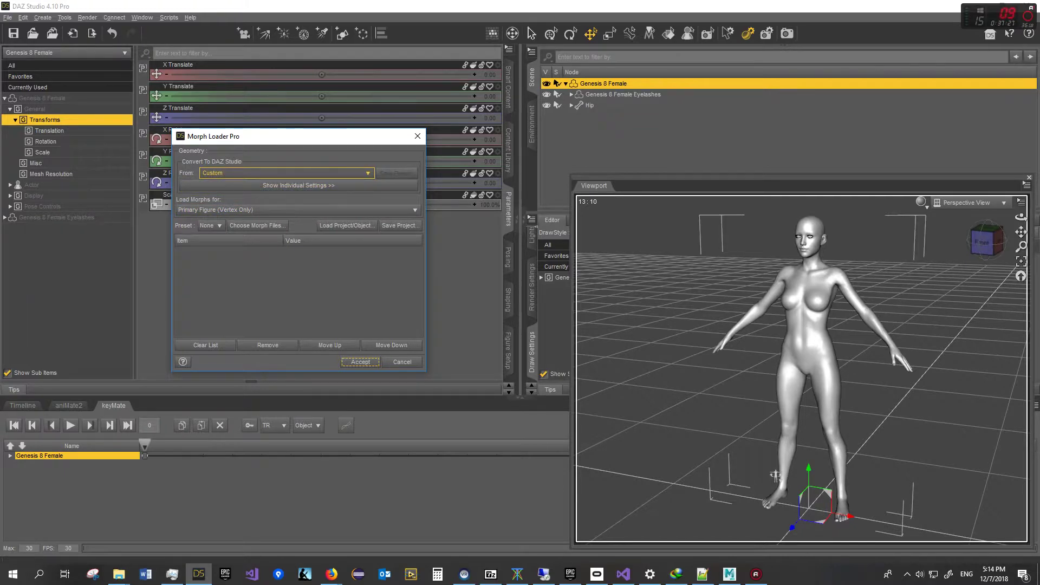
{"action": "left_click", "coordinate": [298, 185]}
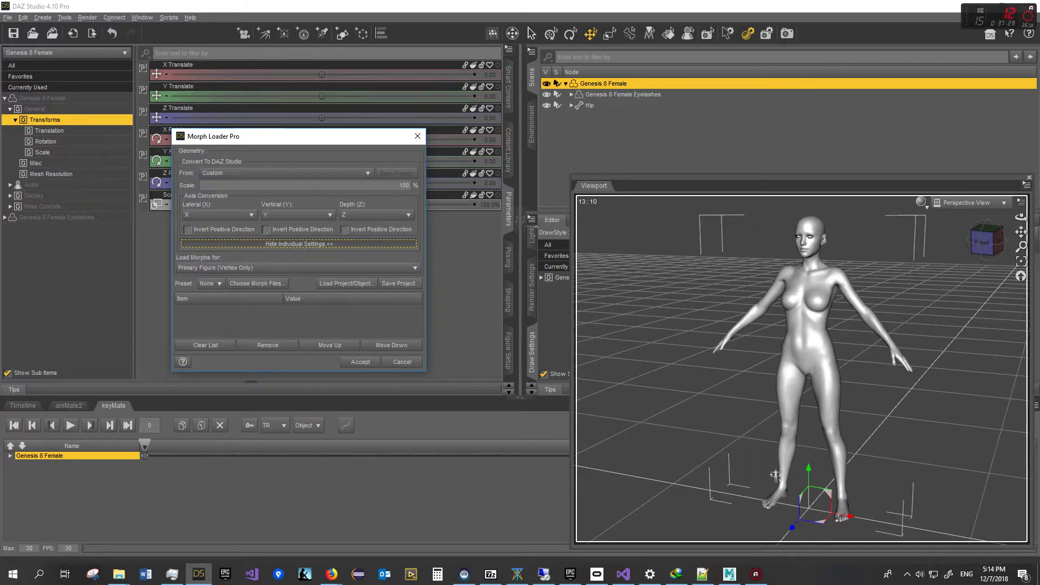
{"action": "double_click", "coordinate": [405, 185]}
{"action": "type", "text": "10"}
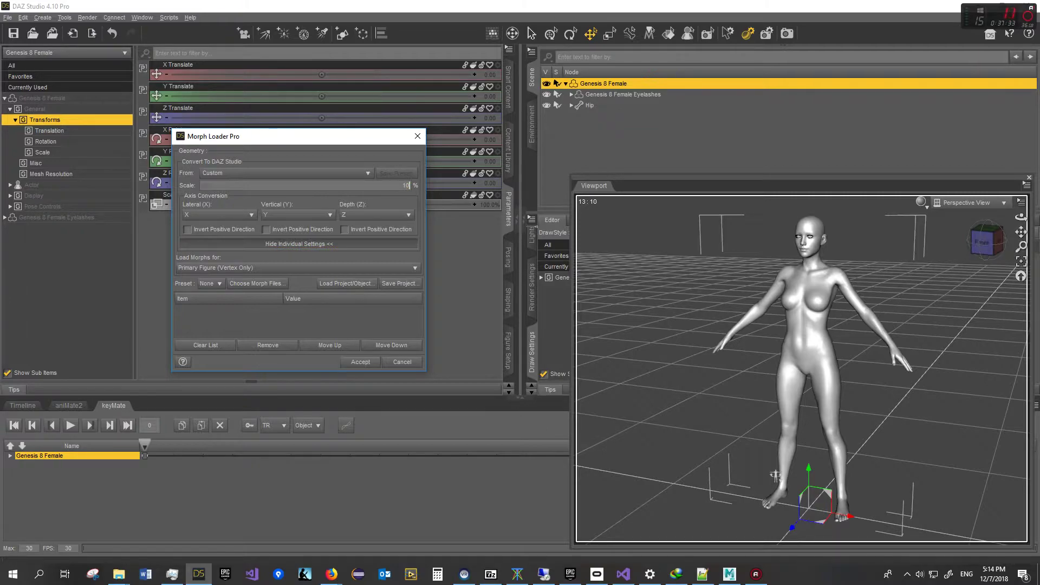
Choose Modified Mesh Morph.obj as the morph file and name the morph Spikey Lady
{"action": "left_click", "coordinate": [256, 283]}
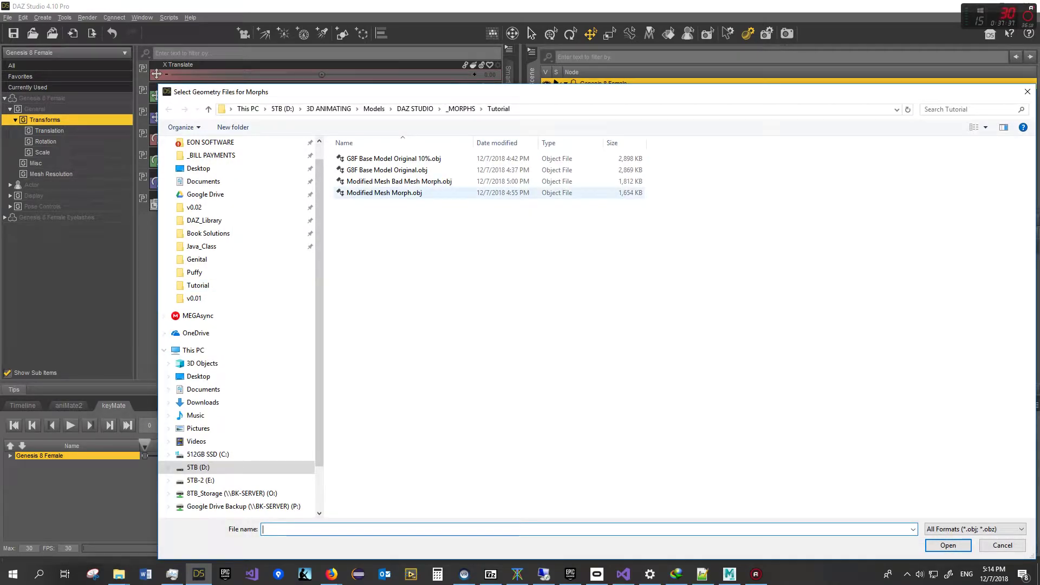
{"action": "left_click", "coordinate": [379, 193]}
{"action": "left_click", "coordinate": [947, 545]}
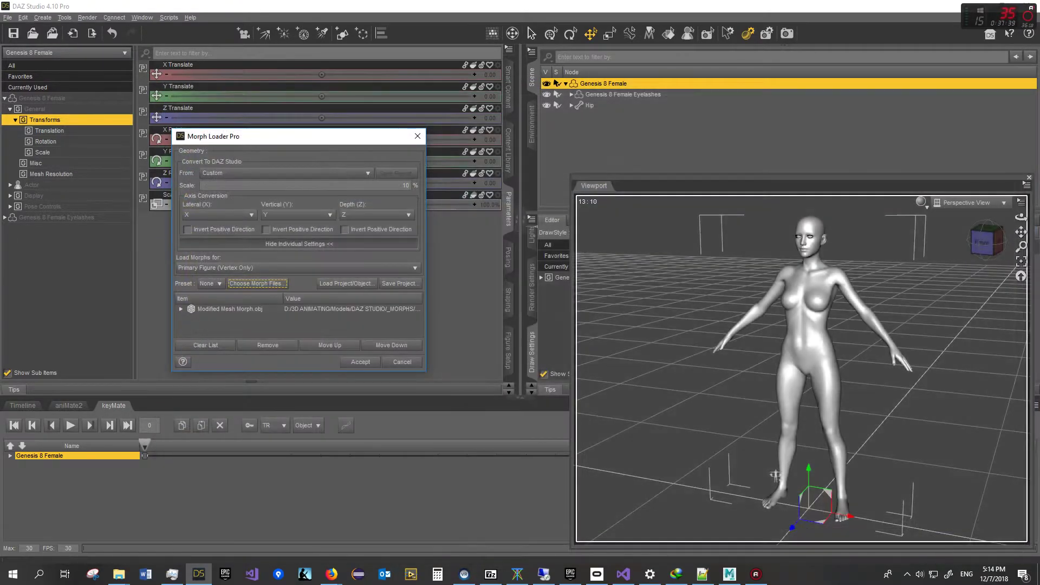
{"action": "left_click", "coordinate": [181, 309]}
{"action": "left_click", "coordinate": [312, 316]}
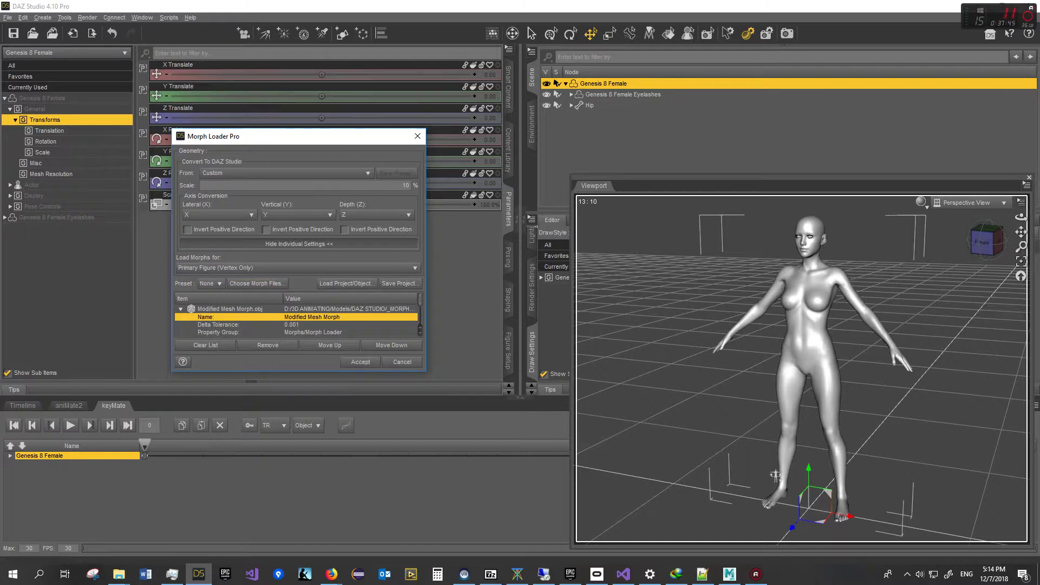
{"action": "double_click", "coordinate": [312, 317]}
{"action": "type", "text": "Spikey Lady"}
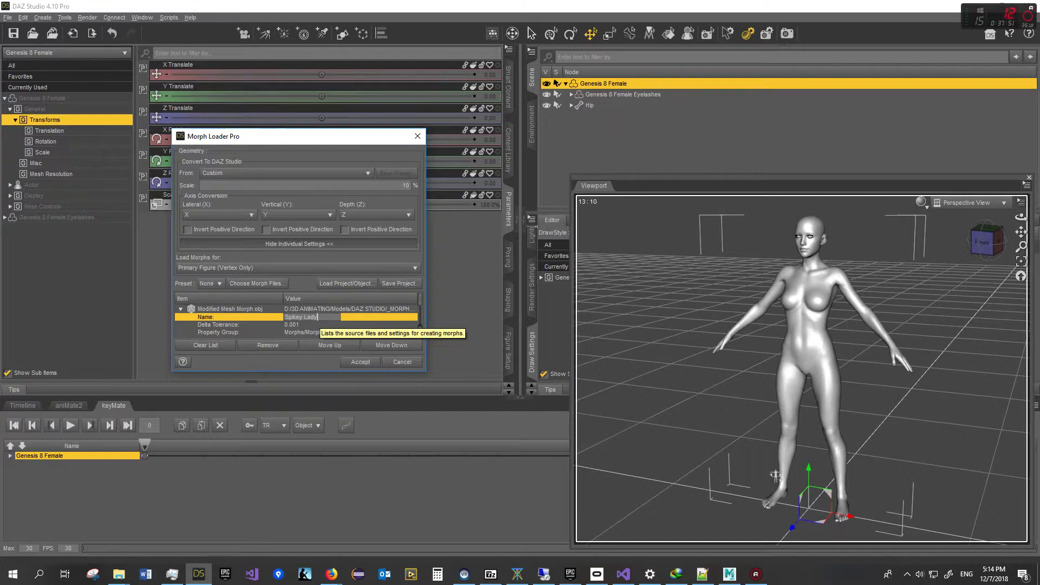
Review the remaining options of the Spikey Lady morph and create it on Genesis 8 Female
{"action": "left_click", "coordinate": [318, 325]}
{"action": "scroll", "coordinate": [297, 319], "scroll_direction": "down", "scroll_amount": 1}
{"action": "scroll", "coordinate": [297, 320], "scroll_direction": "down", "scroll_amount": 1}
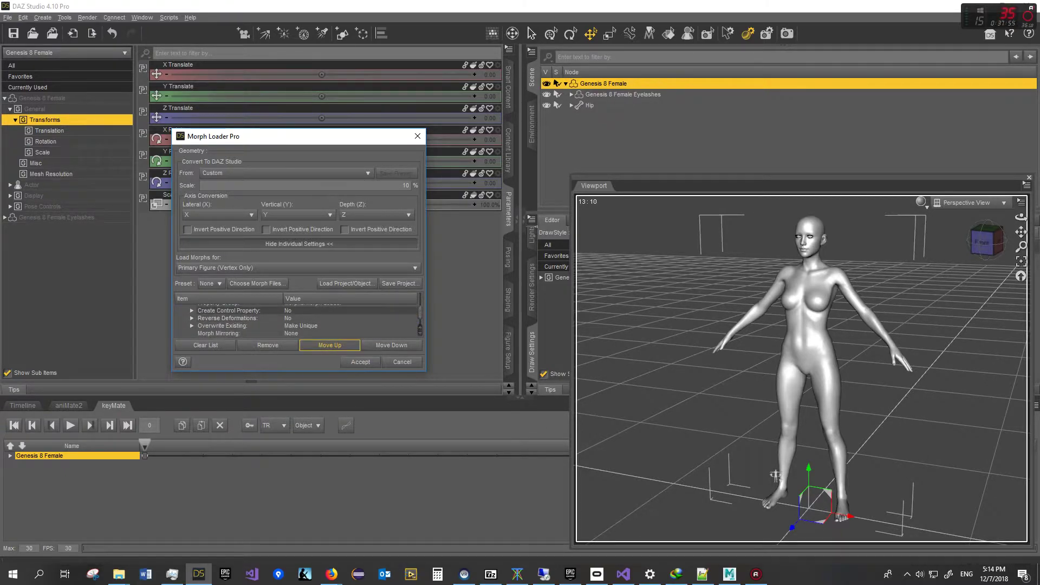
{"action": "scroll", "coordinate": [297, 320], "scroll_direction": "up", "scroll_amount": 2}
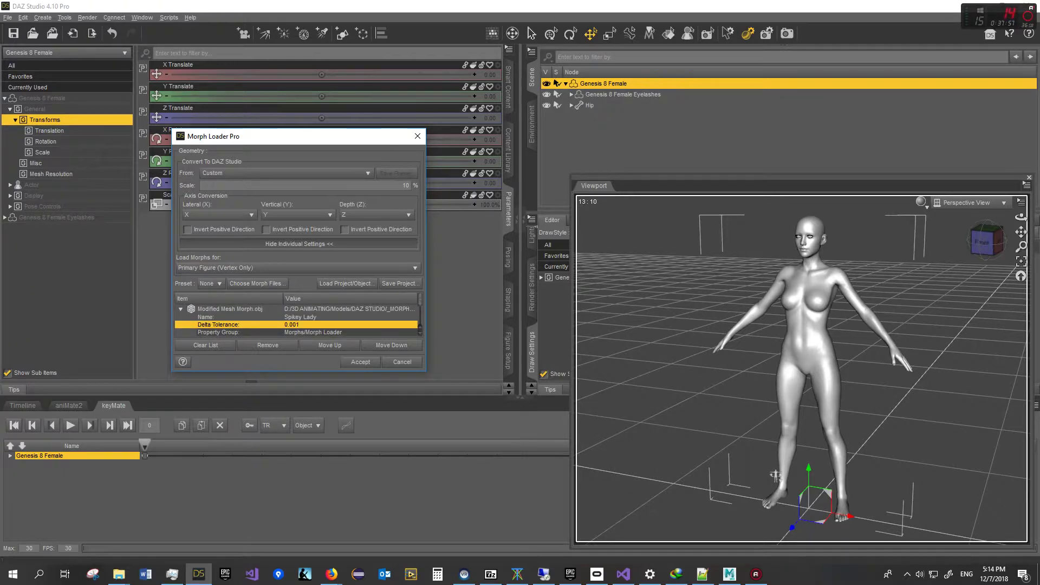
{"action": "left_click", "coordinate": [361, 361]}
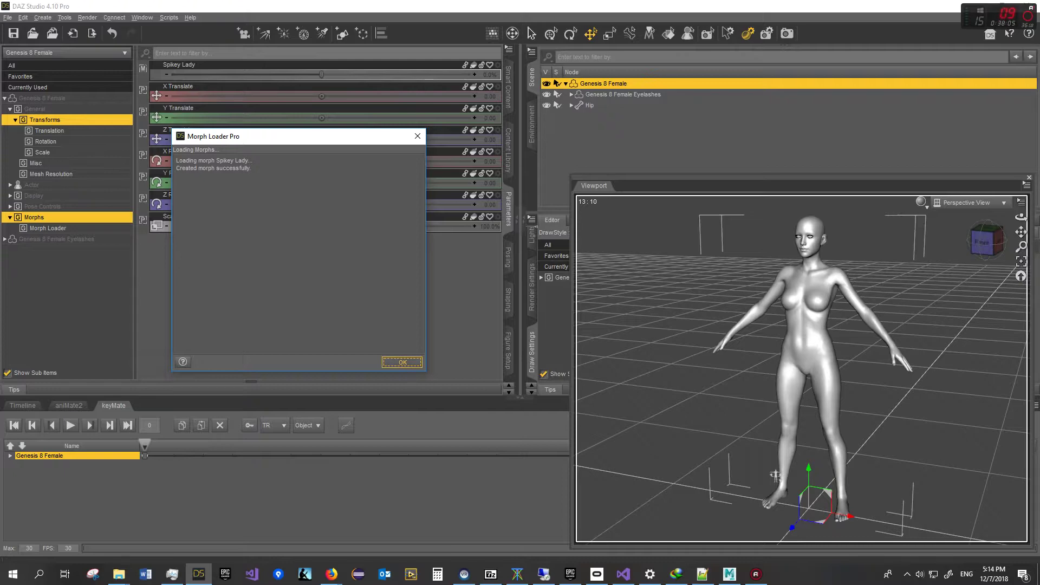
{"action": "key", "text": "Return"}
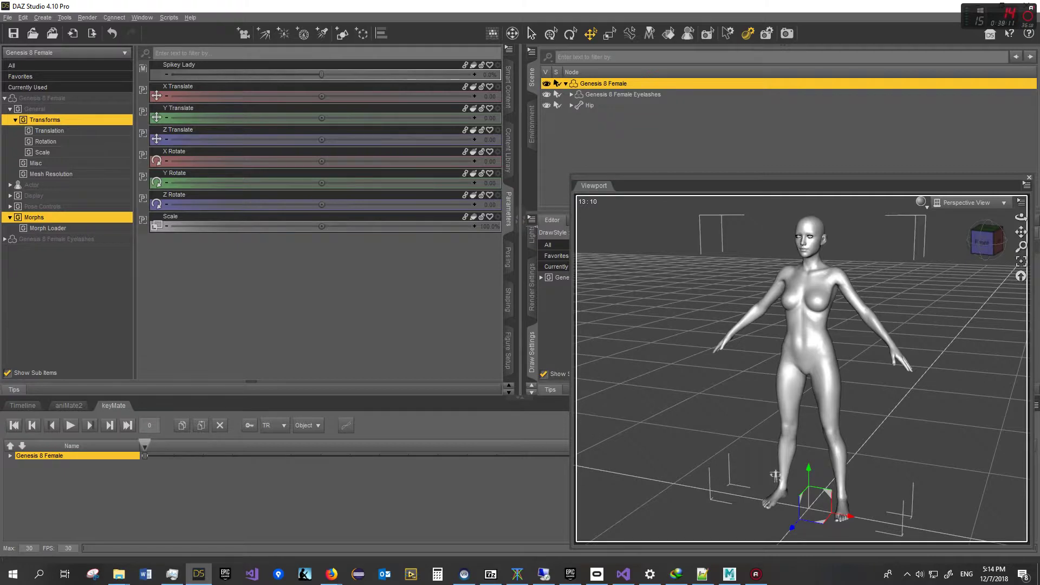
Open Morph Loader Pro again, show the individual geometry settings and set the scale to 10%
{"action": "left_click", "coordinate": [23, 18]}
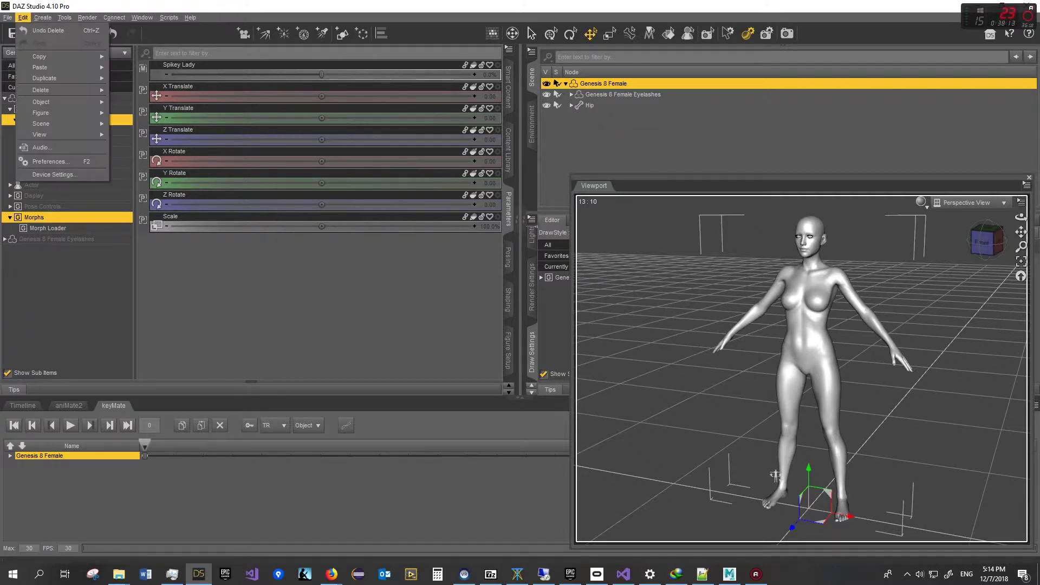
{"action": "mouse_move", "coordinate": [41, 113]}
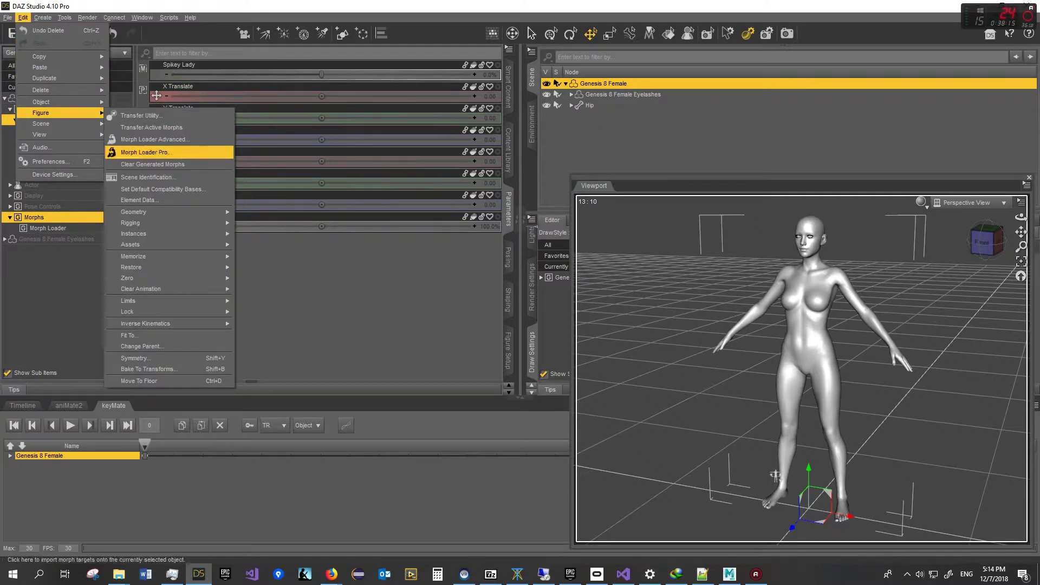
{"action": "left_click", "coordinate": [145, 152]}
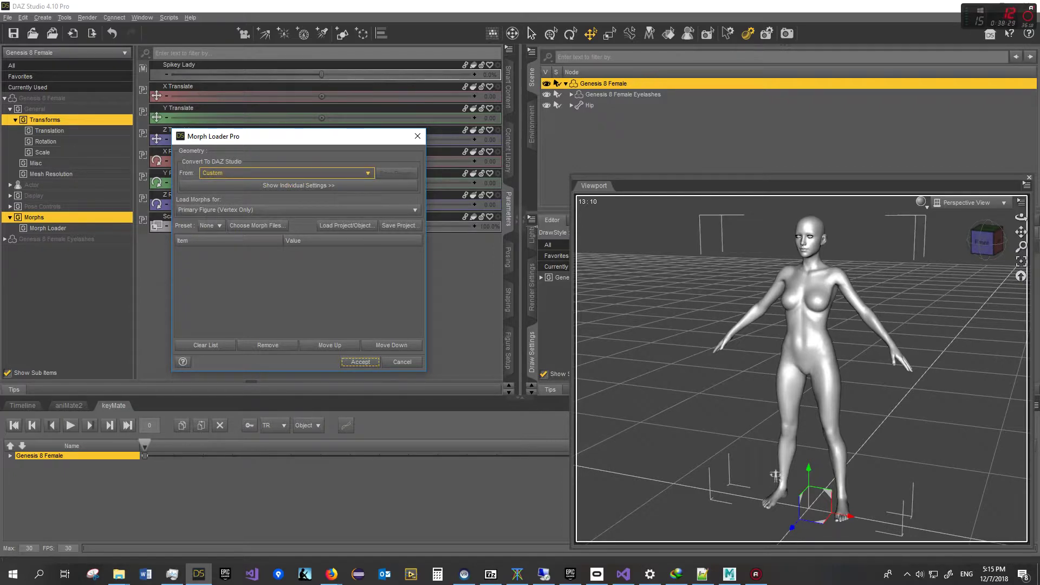
{"action": "left_click", "coordinate": [285, 173]}
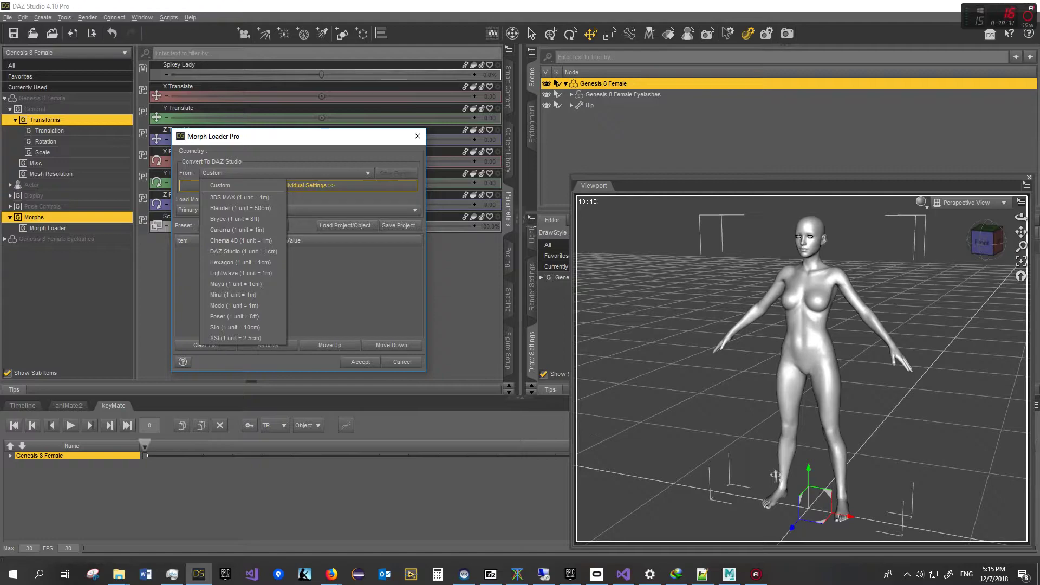
{"action": "left_click", "coordinate": [331, 185]}
{"action": "left_click", "coordinate": [331, 186]}
{"action": "double_click", "coordinate": [402, 185]}
{"action": "type", "text": "10"}
Choose Modified Mesh Morph.obj as the file for the second morph
{"action": "key", "text": "Tab"}
{"action": "key", "text": "Tab"}
{"action": "key", "text": "Tab"}
{"action": "key", "text": "Tab"}
{"action": "key", "text": "Tab"}
{"action": "key", "text": "Tab"}
{"action": "key", "text": "Tab"}
{"action": "key", "text": "Tab"}
{"action": "key", "text": "Tab"}
{"action": "key", "text": "space"}
{"action": "left_click", "coordinate": [384, 193]}
{"action": "left_click", "coordinate": [948, 546]}
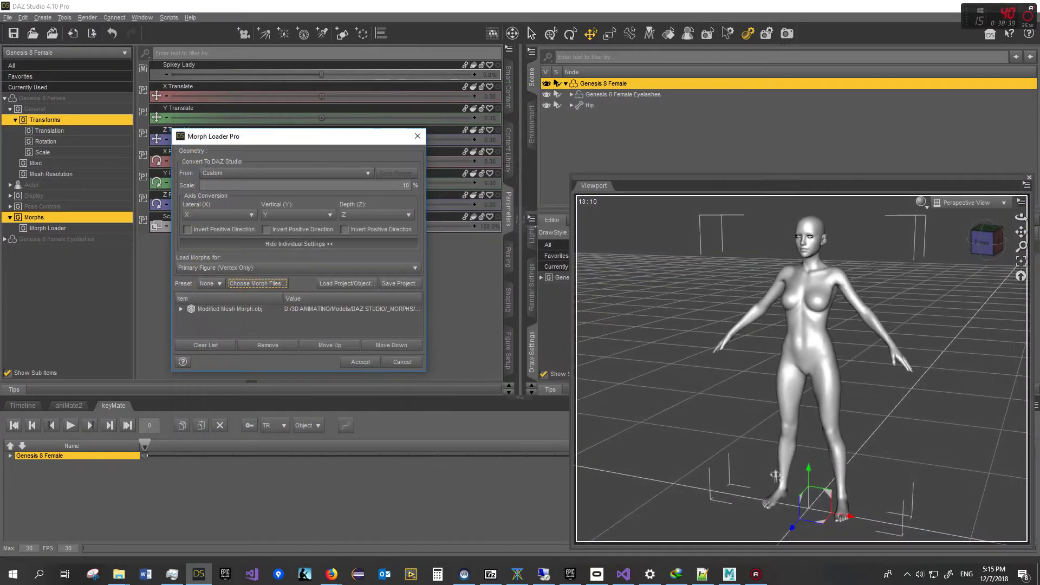
Set the property group of the Modified Mesh Morph entry to Morphs and create the morph
{"action": "left_click_drag", "start_coordinate": [299, 136], "coordinate": [306, 83]}
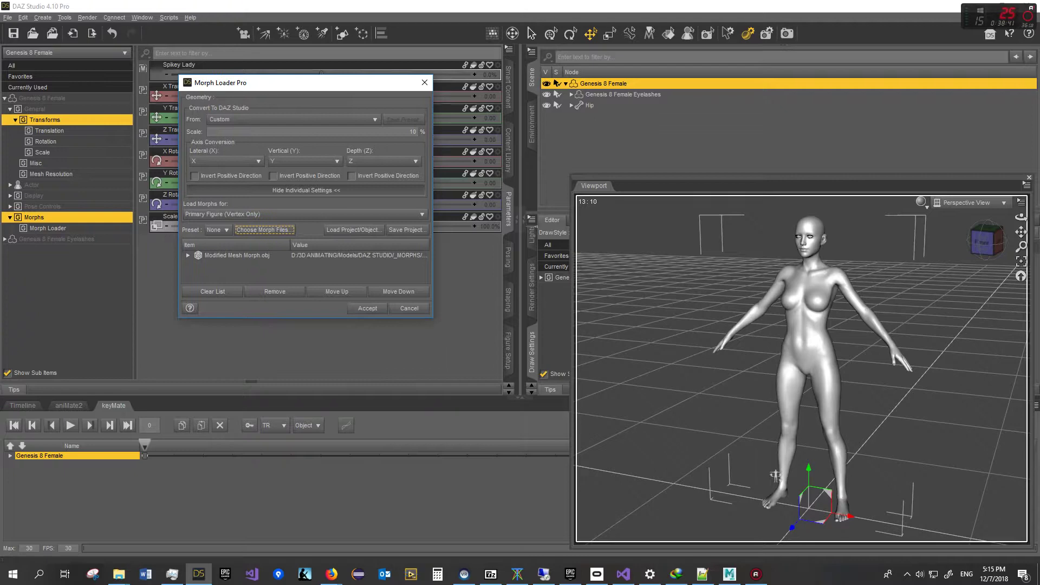
{"action": "left_click_drag", "start_coordinate": [431, 316], "coordinate": [501, 447]}
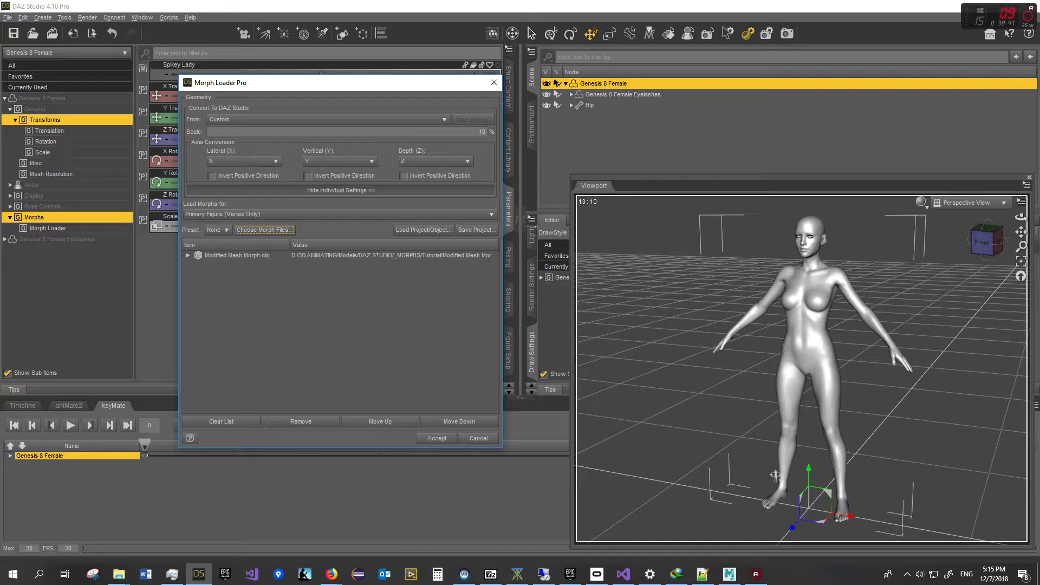
{"action": "left_click", "coordinate": [320, 278]}
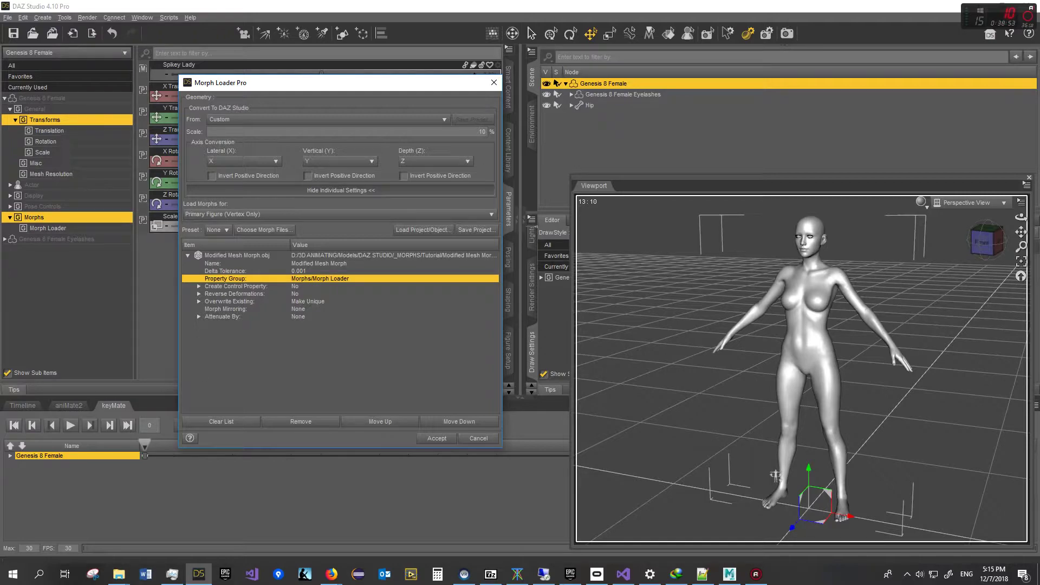
{"action": "right_click", "coordinate": [320, 279]}
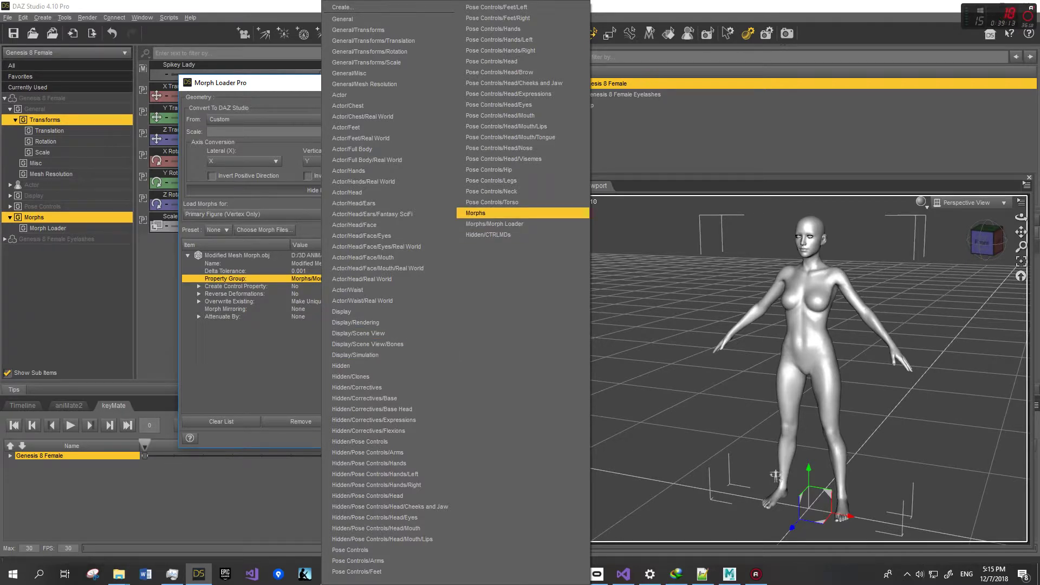
{"action": "left_click", "coordinate": [477, 213]}
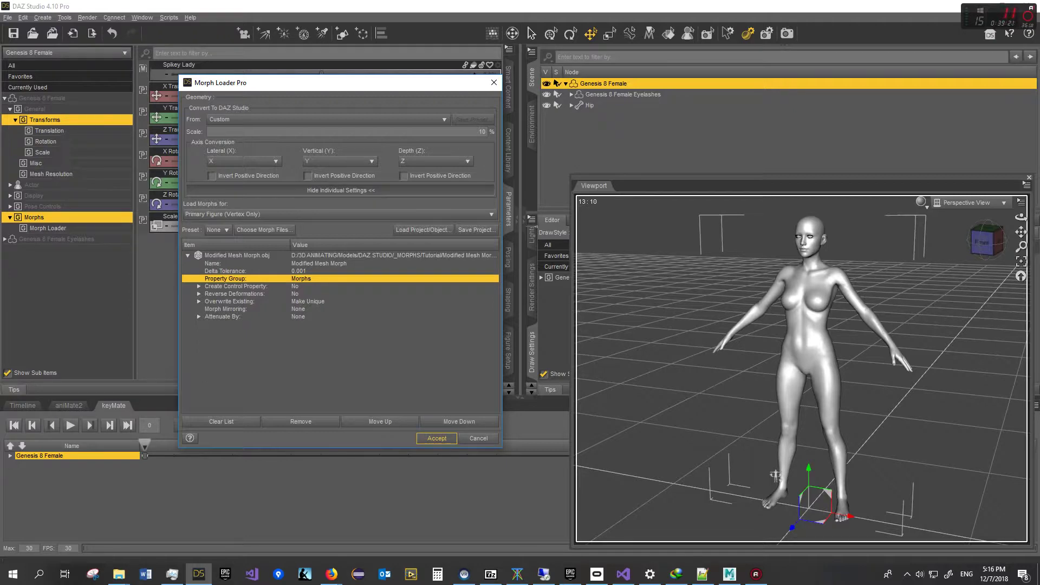
{"action": "left_click", "coordinate": [437, 438]}
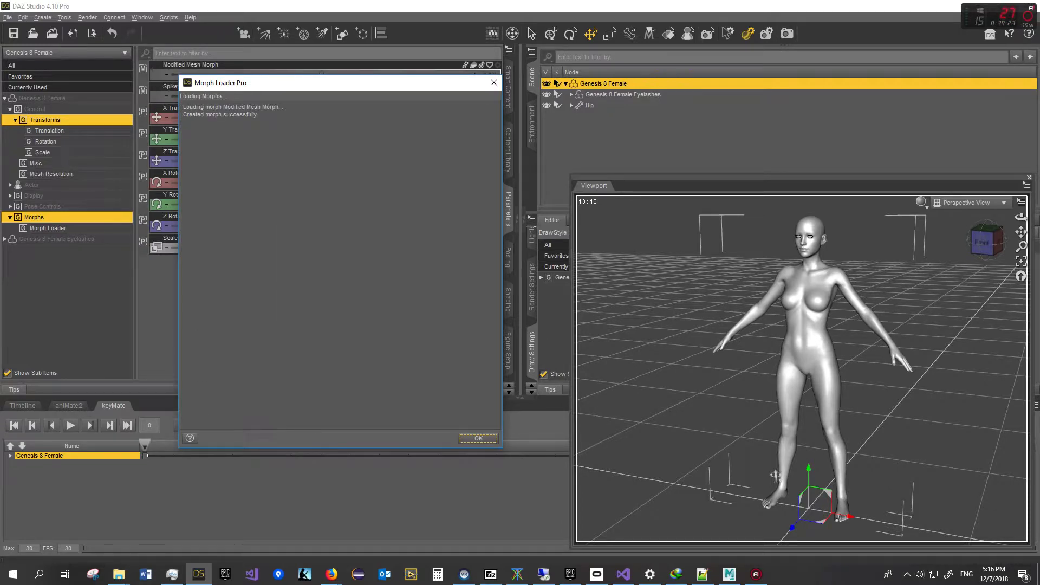
{"action": "key", "text": "Return"}
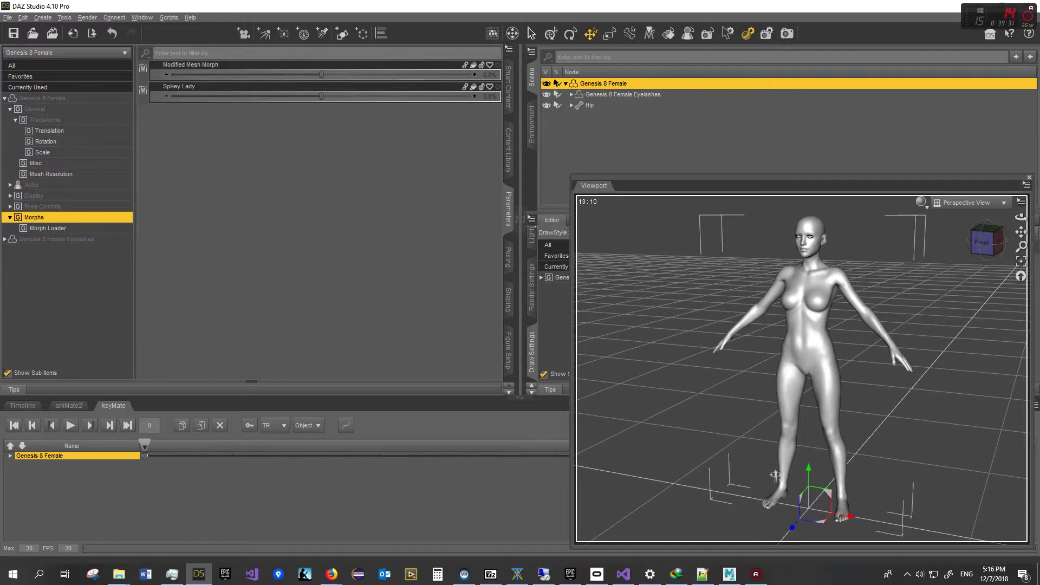
Compare which morphs are listed under the Morphs group and its Morph Loader subgroup
{"action": "left_click", "coordinate": [48, 228]}
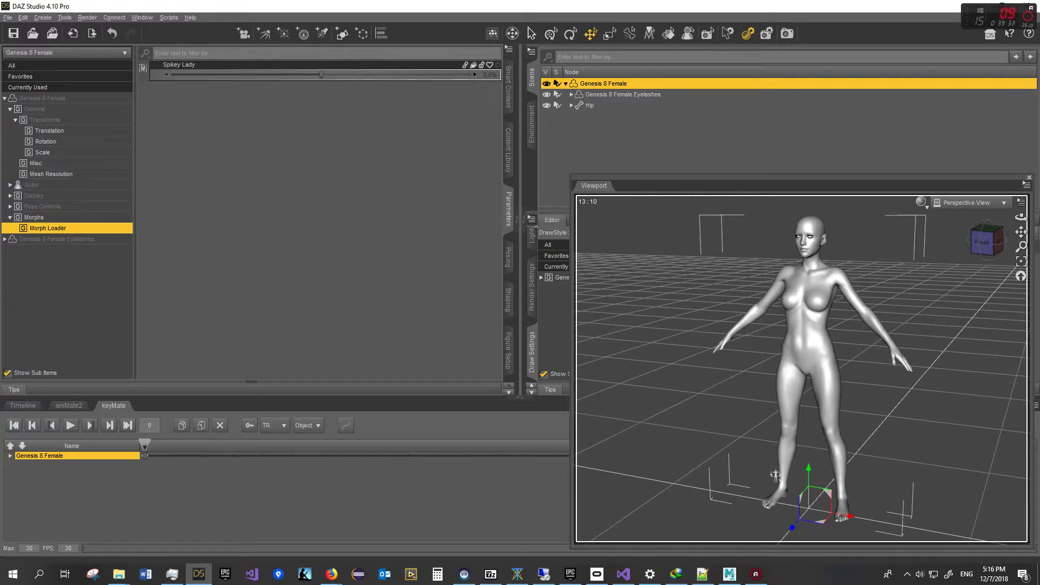
{"action": "key", "text": "Up"}
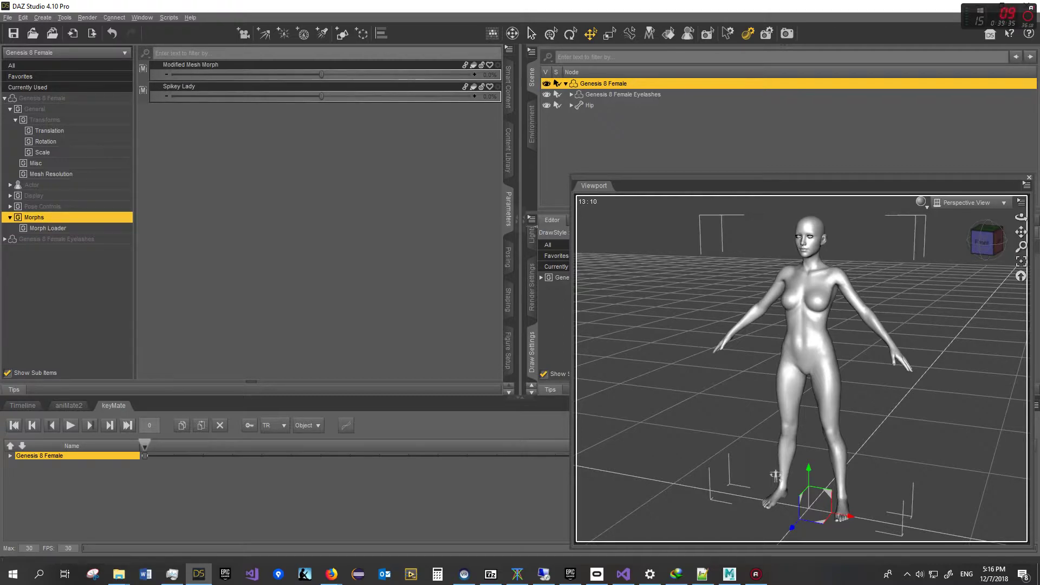
{"action": "key", "text": "Down"}
{"action": "key", "text": "Up"}
{"action": "key", "text": "Down"}
{"action": "key", "text": "Up"}
{"action": "key", "text": "Down"}
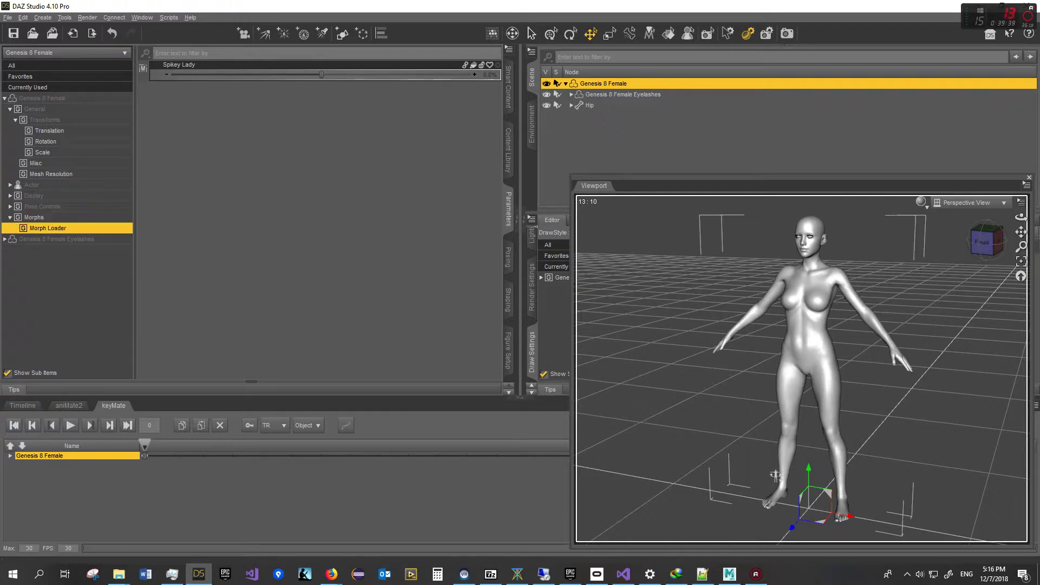
{"action": "key", "text": "Up"}
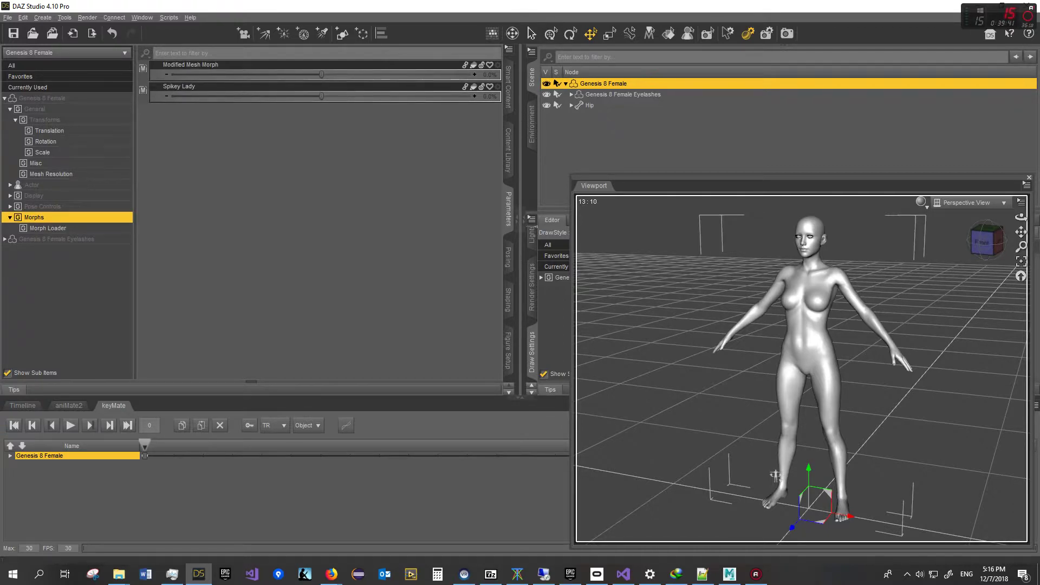
{"action": "right_click", "coordinate": [144, 91]}
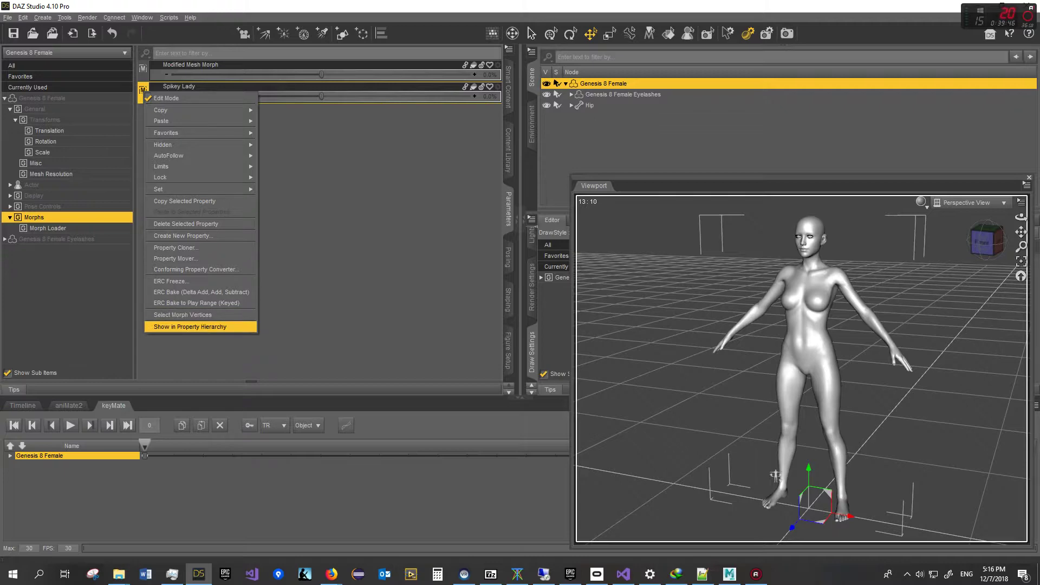
{"action": "key", "text": "Up"}
{"action": "key", "text": "Up"}
{"action": "key", "text": "Up"}
{"action": "key", "text": "Up"}
{"action": "key", "text": "Up"}
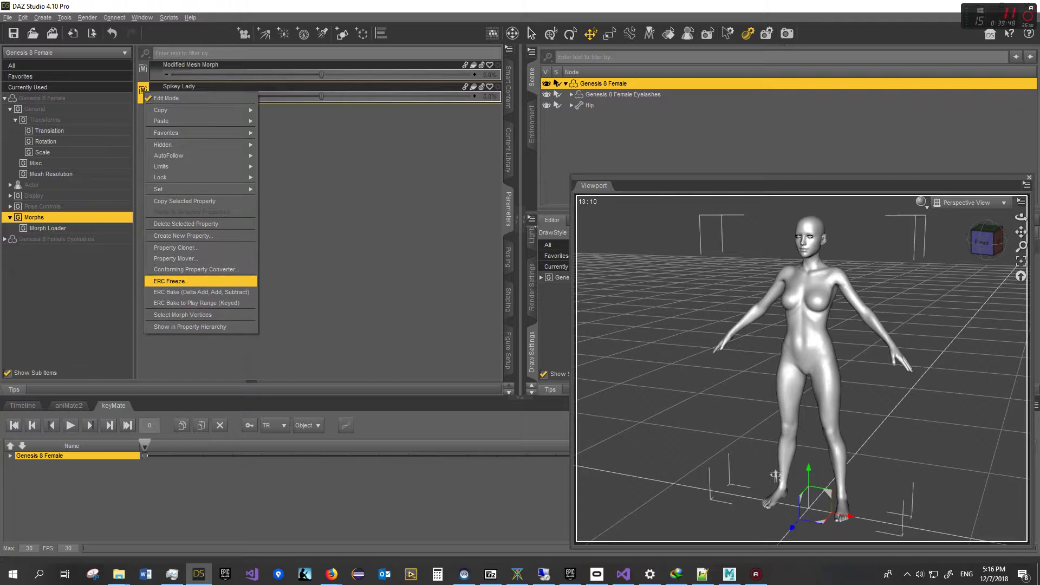
{"action": "key", "text": "Up"}
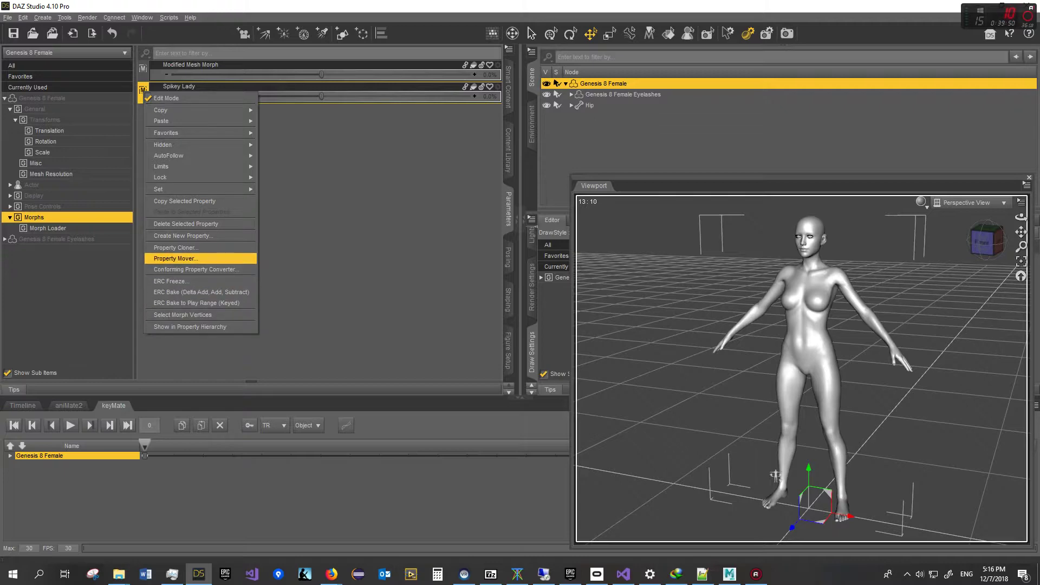
{"action": "key", "text": "Return"}
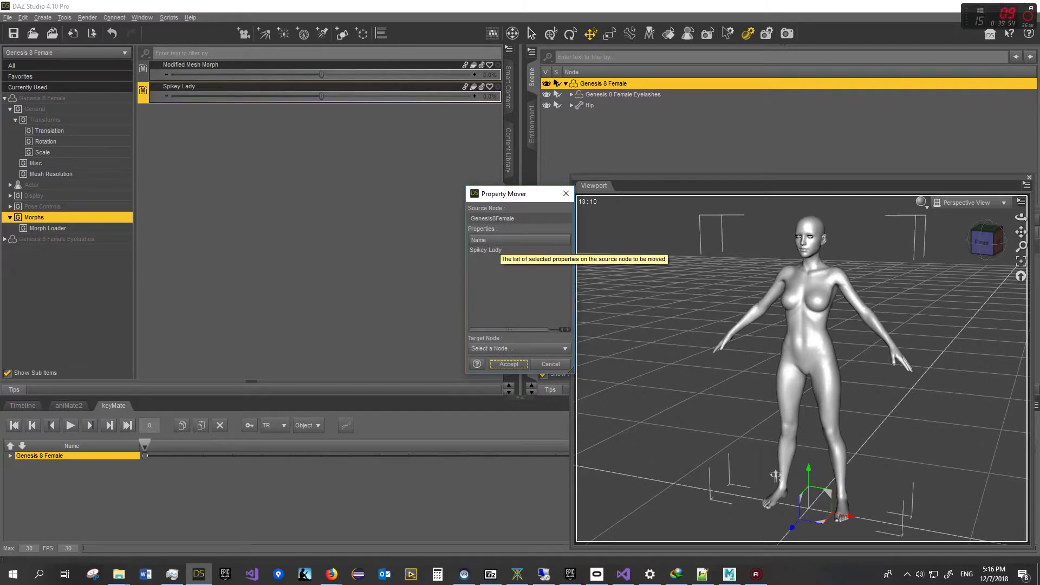
{"action": "left_click", "coordinate": [517, 348]}
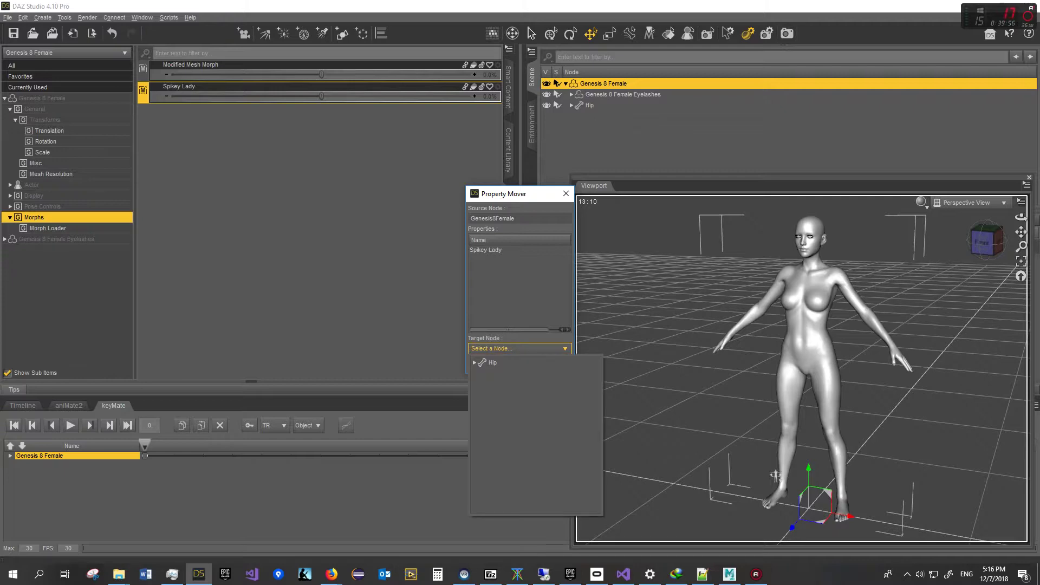
{"action": "left_click", "coordinate": [492, 363]}
{"action": "left_click", "coordinate": [549, 364]}
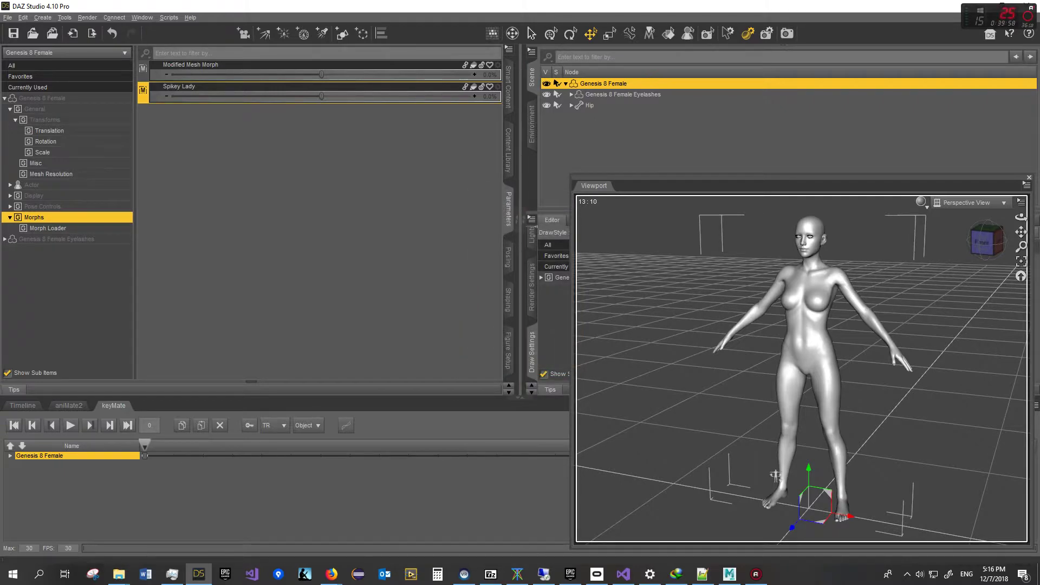
Move the Spikey Lady morph from the Morph Loader subgroup to the Morphs property group
{"action": "right_click", "coordinate": [149, 92]}
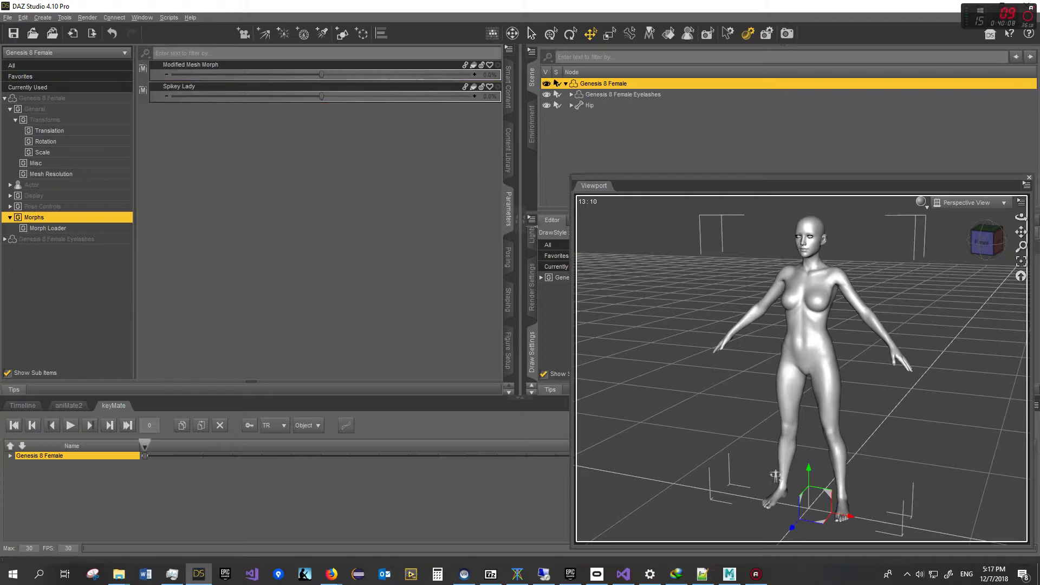
{"action": "right_click", "coordinate": [143, 91]}
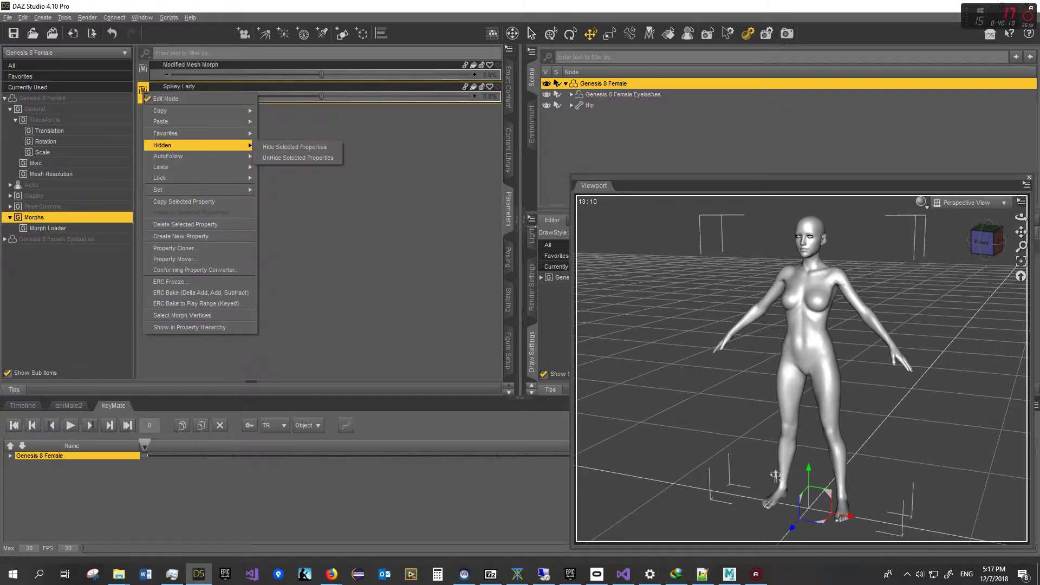
{"action": "mouse_move", "coordinate": [162, 189]}
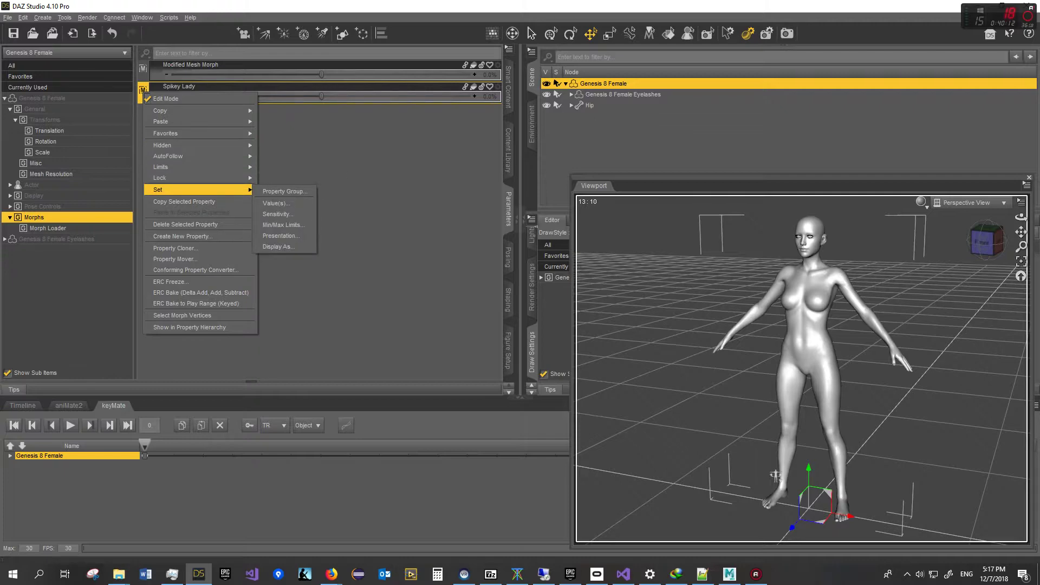
{"action": "left_click", "coordinate": [282, 191]}
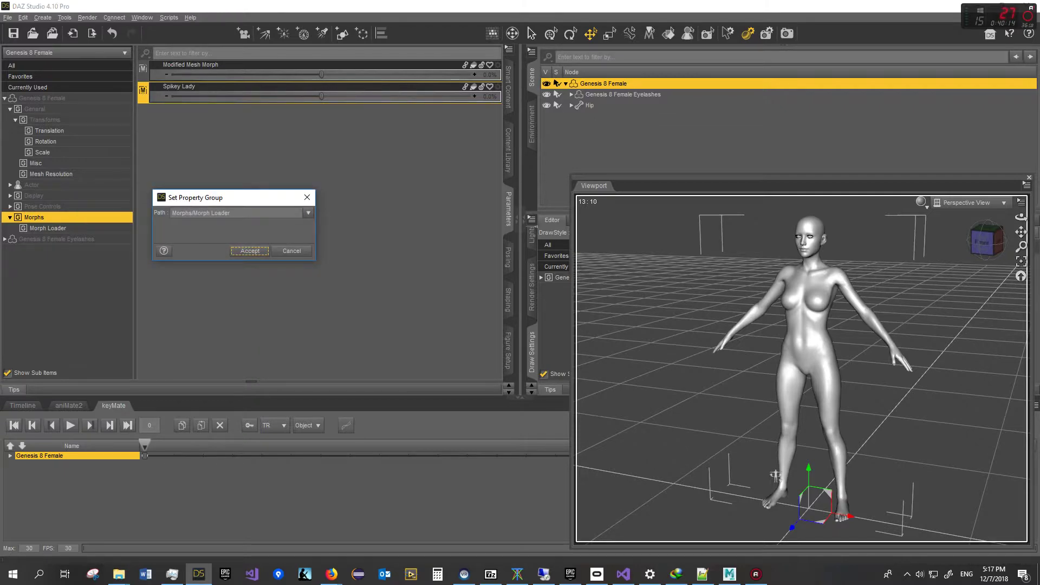
{"action": "left_click", "coordinate": [308, 213]}
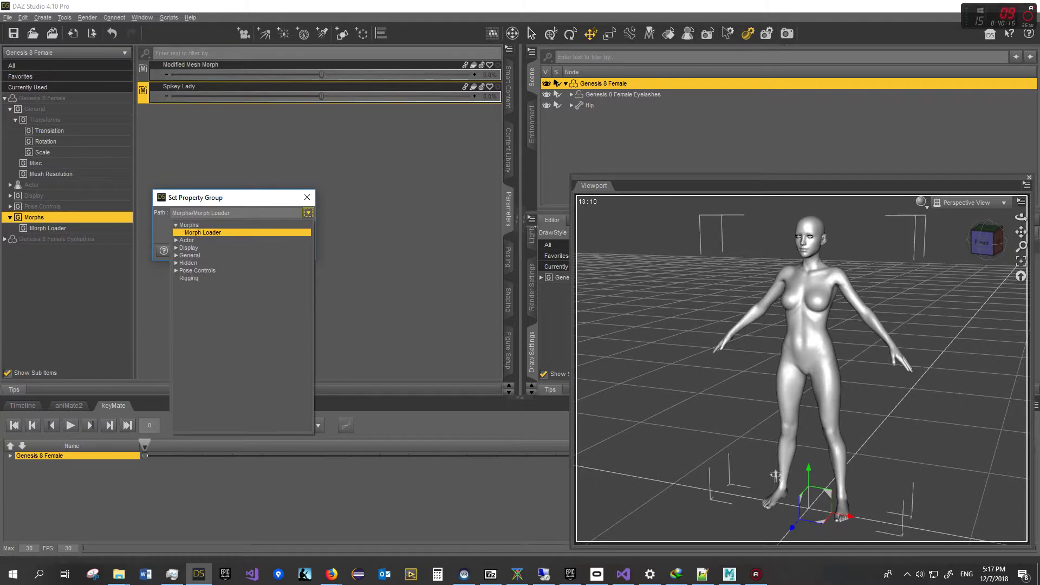
{"action": "left_click", "coordinate": [202, 232]}
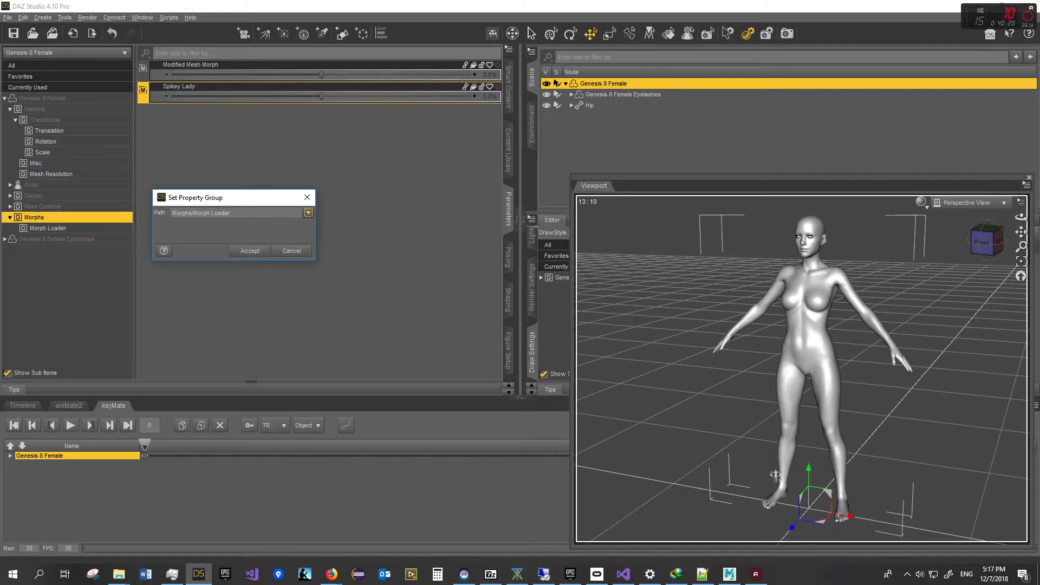
{"action": "left_click", "coordinate": [308, 213]}
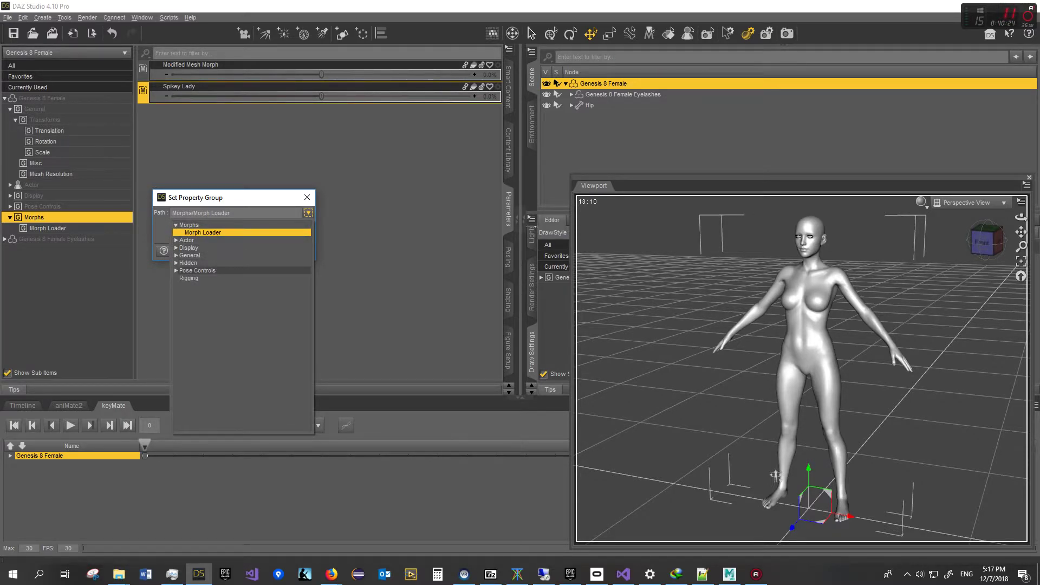
{"action": "left_click", "coordinate": [189, 224]}
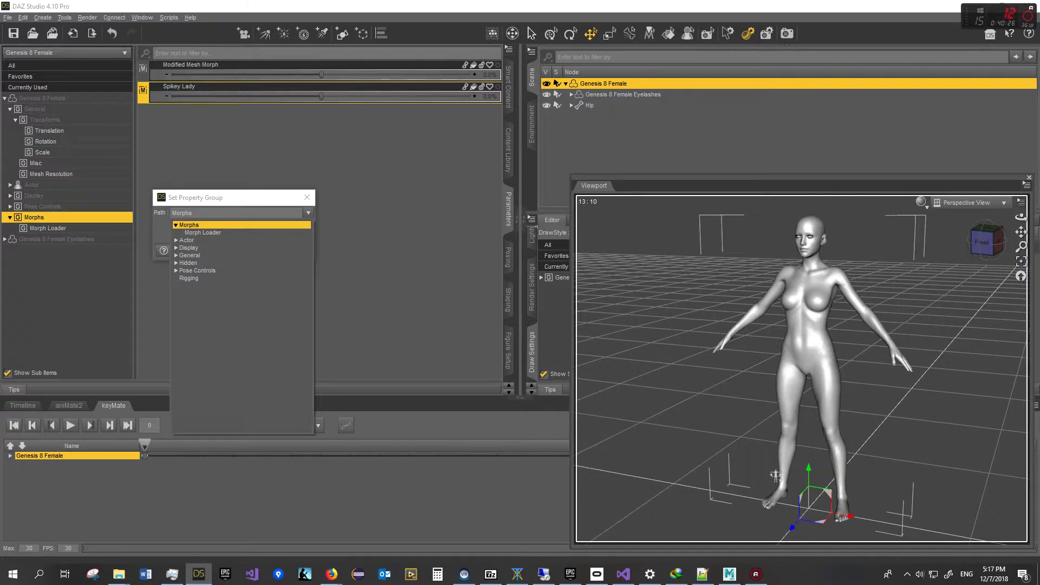
{"action": "left_click", "coordinate": [308, 213]}
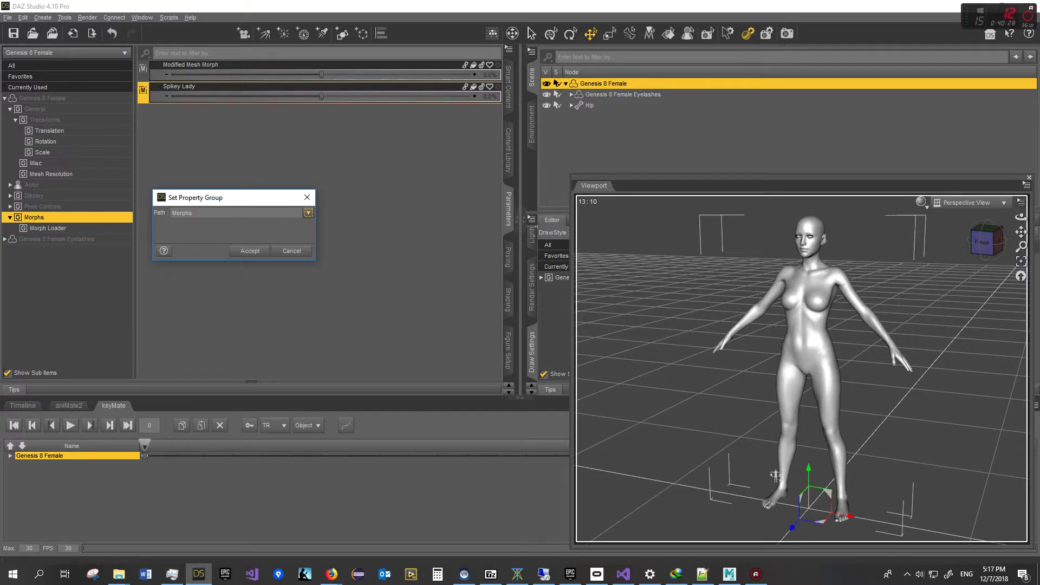
{"action": "left_click", "coordinate": [249, 250]}
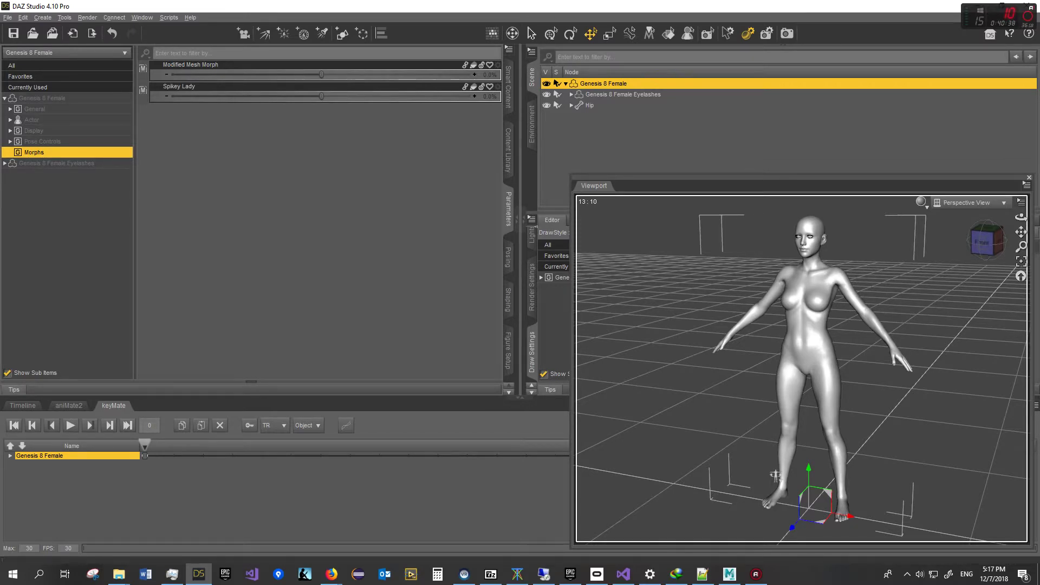
Open the presentation settings of the Spikey Lady morph and set Color B to red (255, 43, 43)
{"action": "right_click", "coordinate": [145, 93]}
{"action": "left_click", "coordinate": [144, 93]}
{"action": "right_click", "coordinate": [145, 93]}
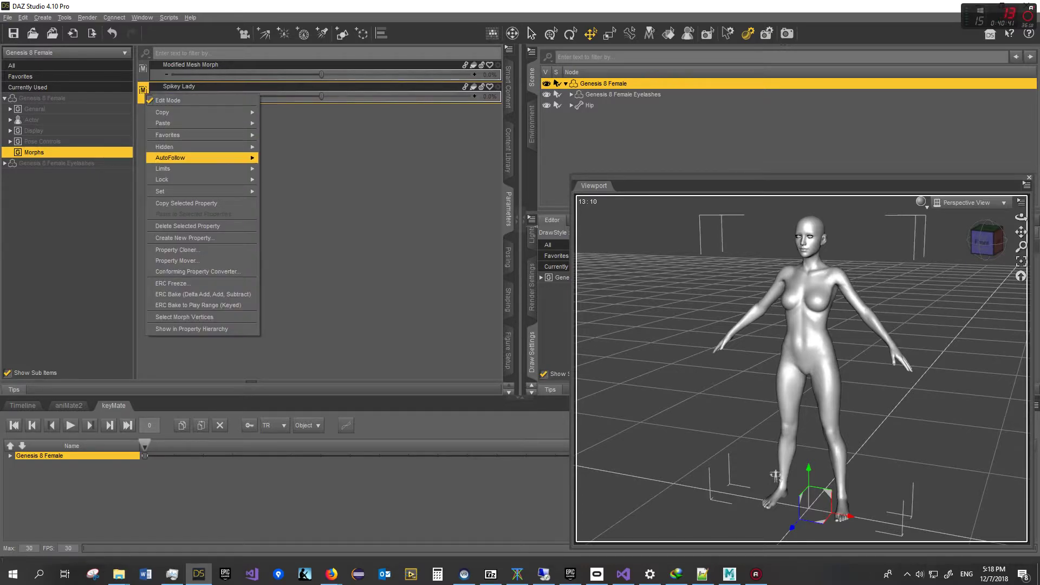
{"action": "mouse_move", "coordinate": [162, 191]}
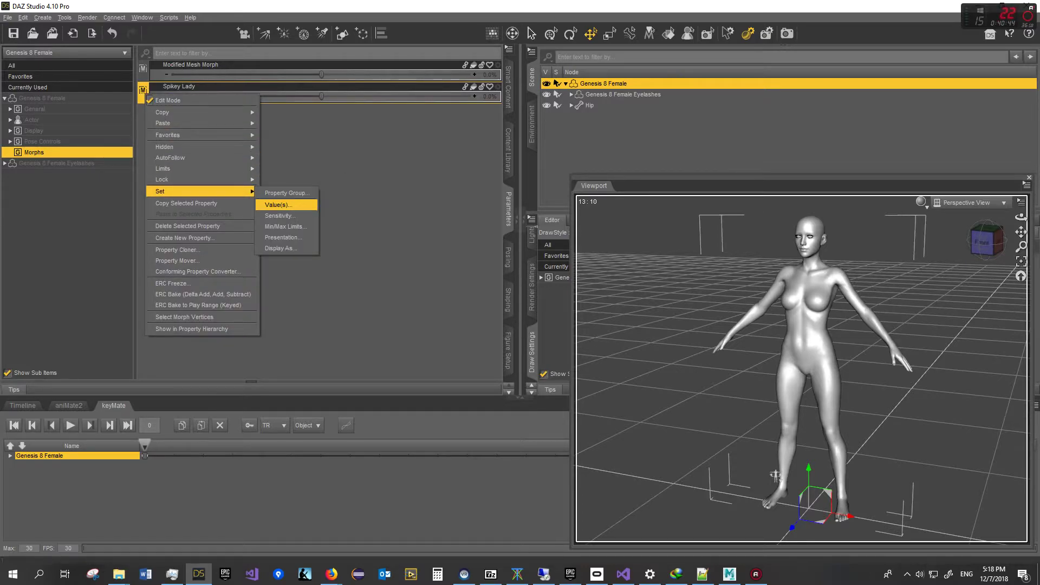
{"action": "left_click", "coordinate": [282, 237]}
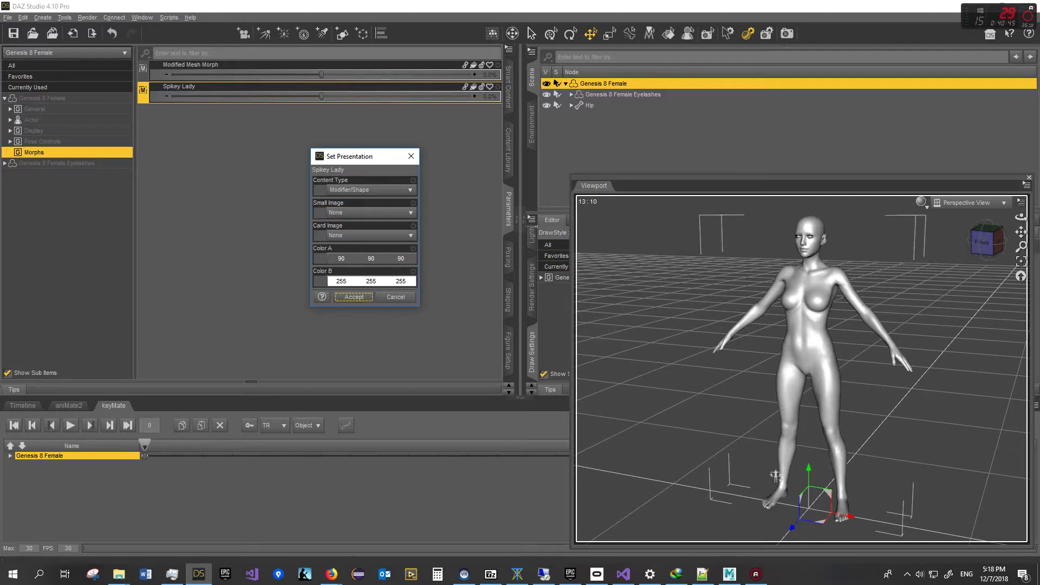
{"action": "left_click", "coordinate": [371, 213]}
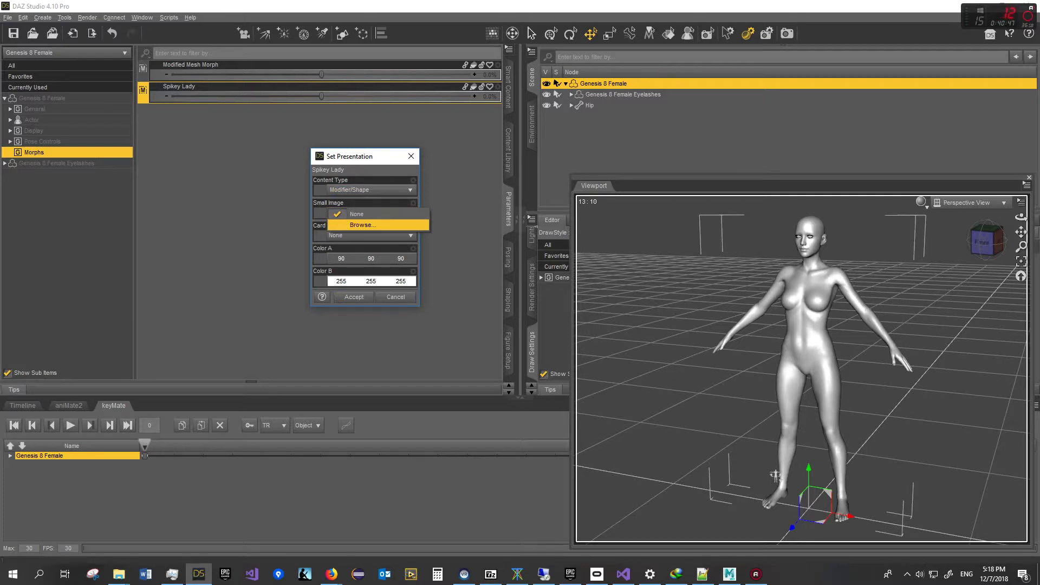
{"action": "left_click", "coordinate": [373, 214]}
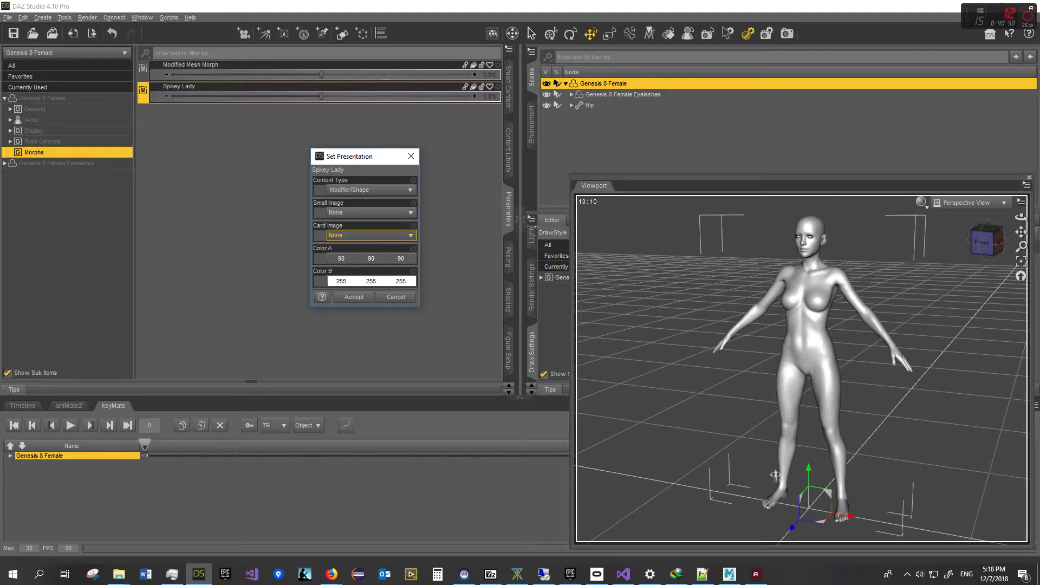
{"action": "left_click", "coordinate": [371, 281]}
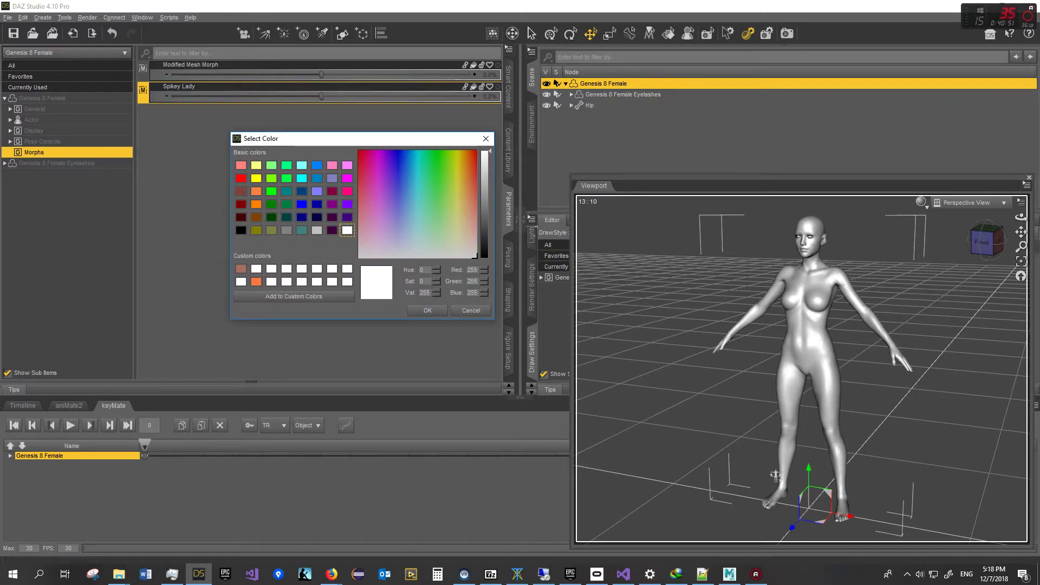
{"action": "left_click_drag", "start_coordinate": [401, 206], "coordinate": [475, 168]}
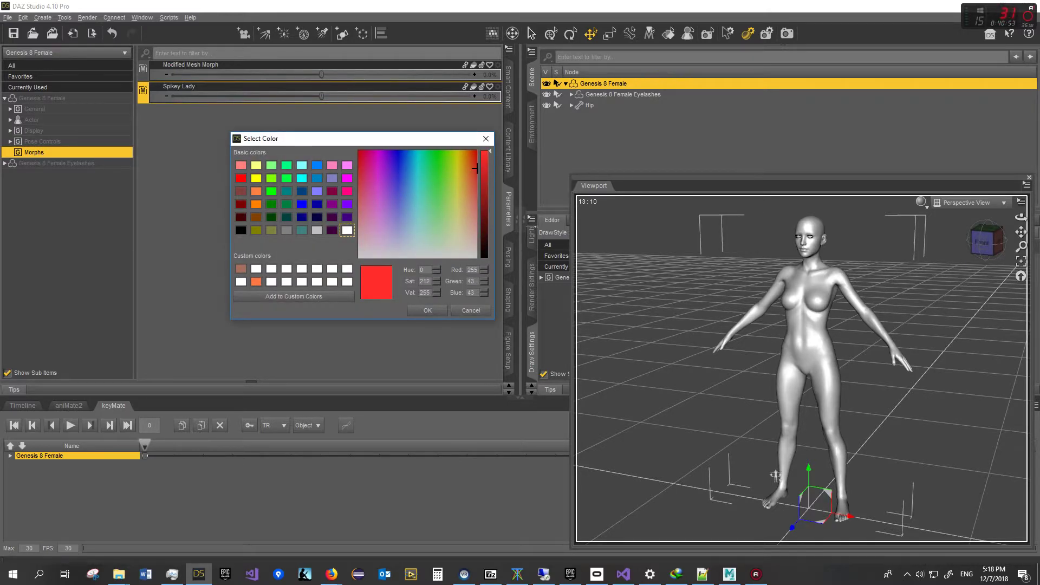
{"action": "left_click", "coordinate": [428, 309]}
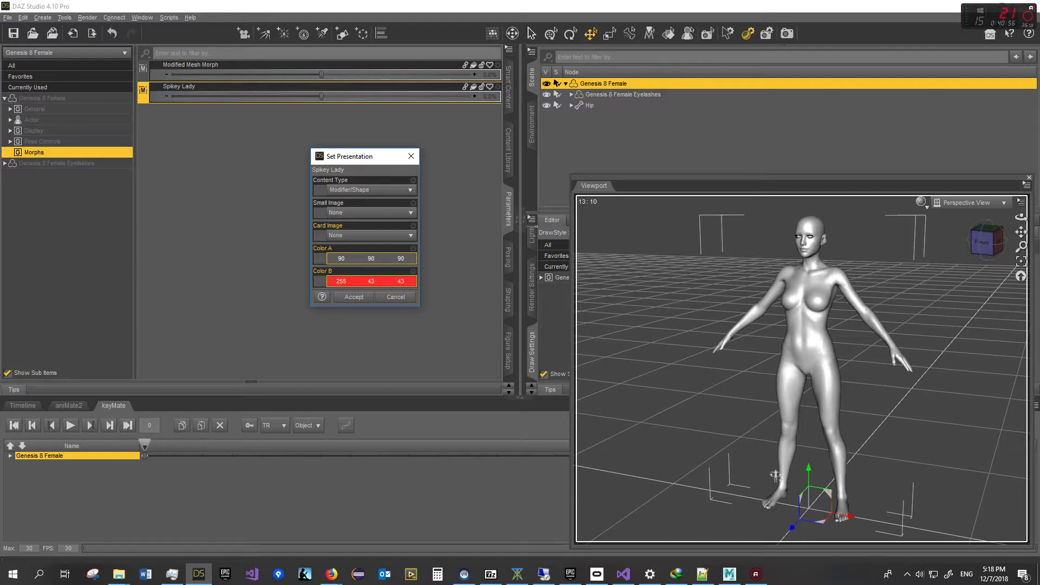
Set Color A of the Spikey Lady presentation to blue (0, 0, 255) and apply the settings
{"action": "left_click", "coordinate": [371, 259]}
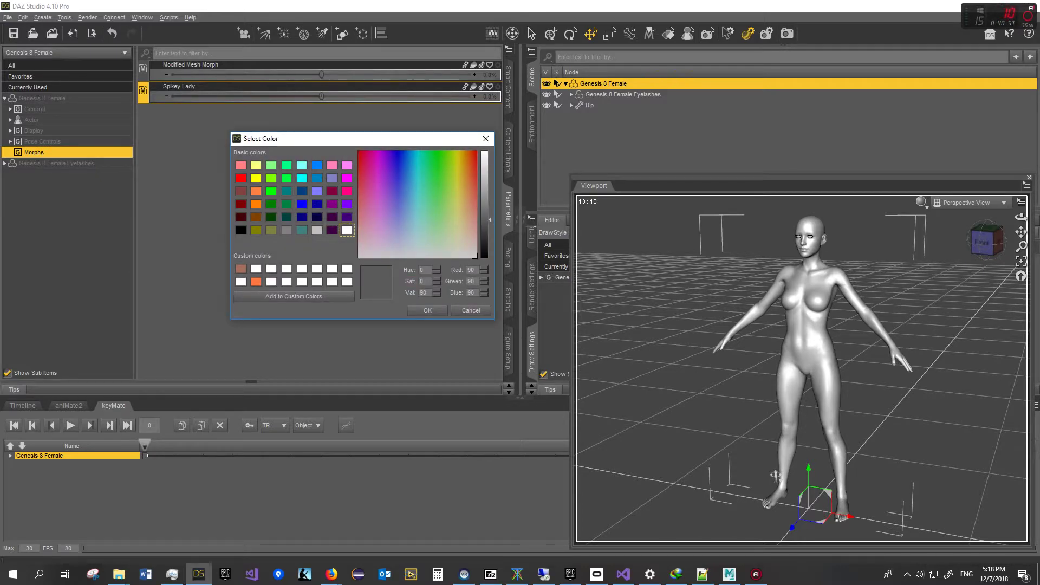
{"action": "left_click", "coordinate": [302, 204]}
{"action": "left_click", "coordinate": [427, 310]}
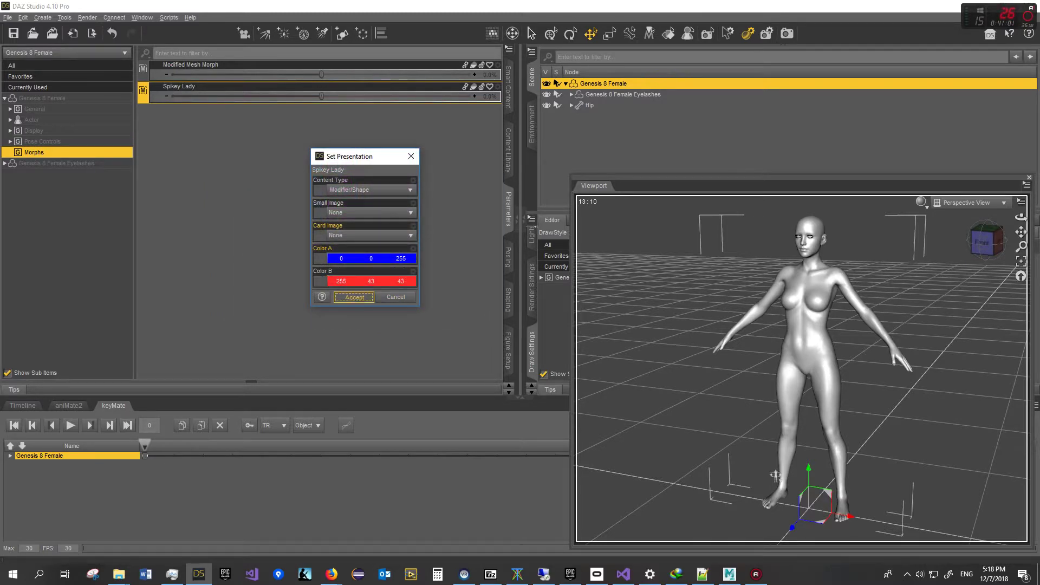
{"action": "left_click", "coordinate": [354, 297]}
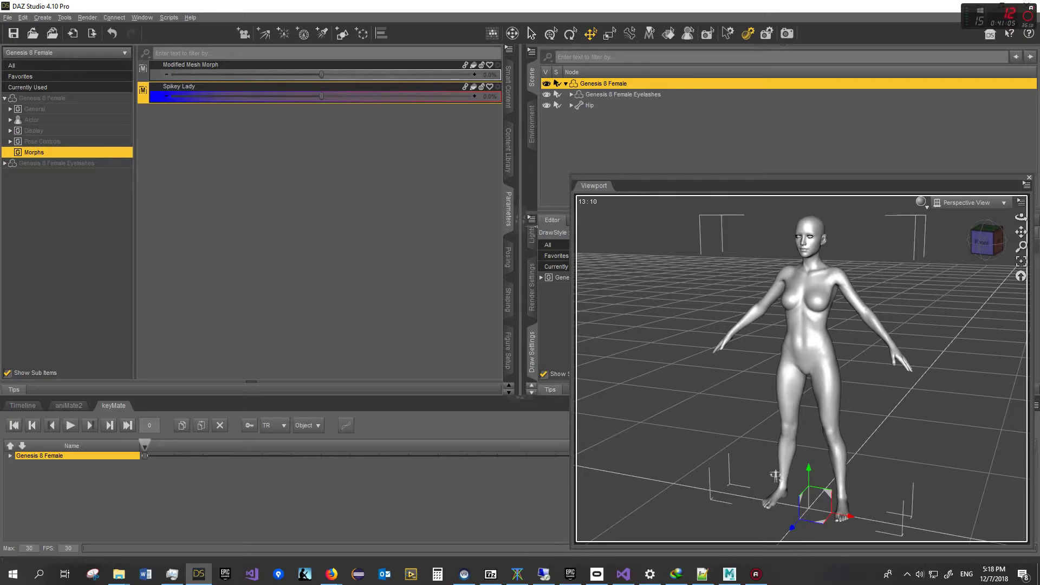
Review the presentation settings of the Spikey Lady morph and the other property options that can be set for it
{"action": "right_click", "coordinate": [178, 97]}
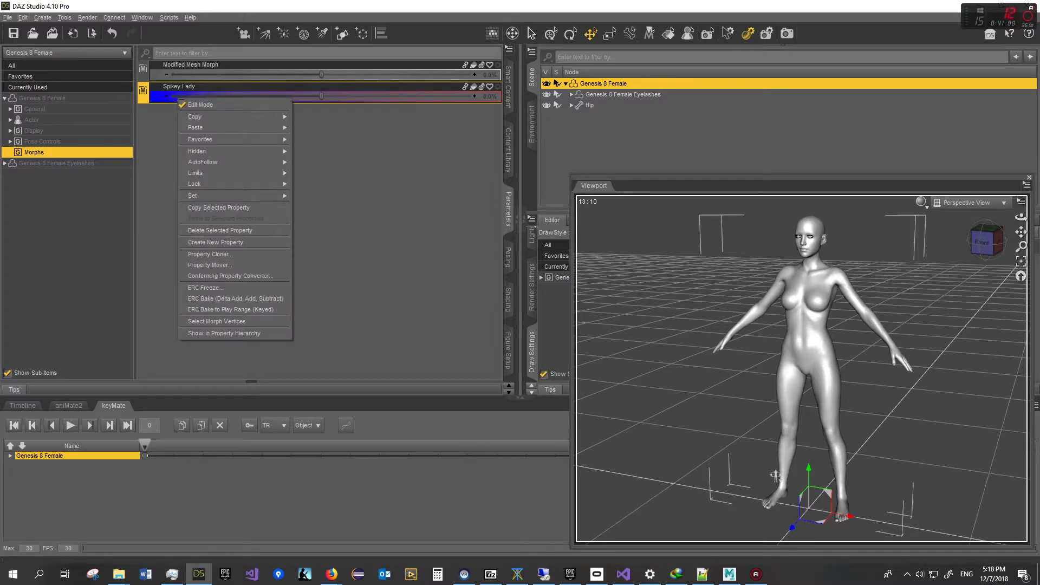
{"action": "mouse_move", "coordinate": [260, 196]}
{"action": "key", "text": "Right"}
{"action": "key", "text": "Up"}
{"action": "key", "text": "Up"}
{"action": "left_click", "coordinate": [316, 242]}
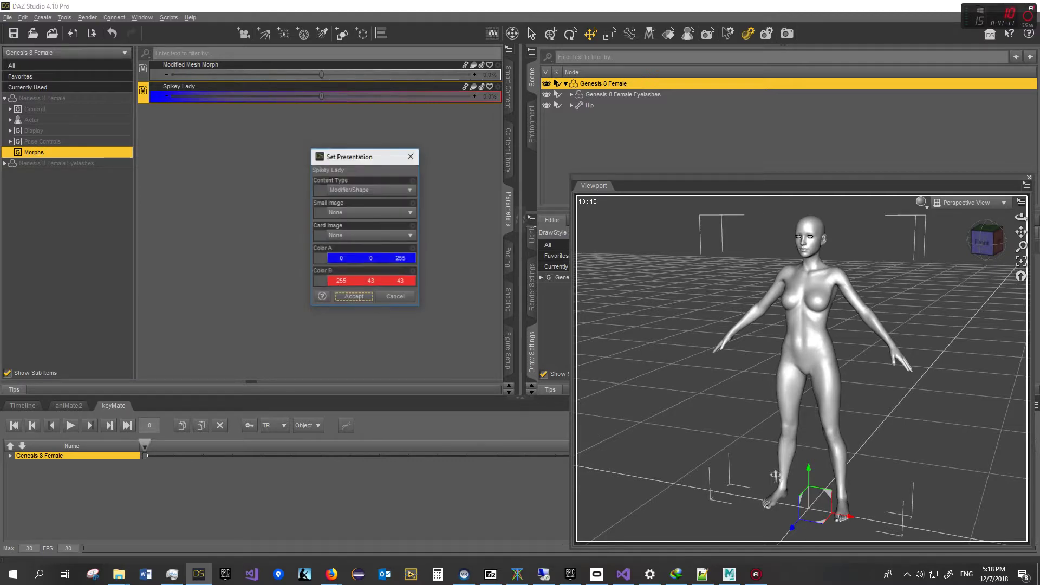
{"action": "left_click", "coordinate": [414, 156]}
{"action": "right_click", "coordinate": [348, 97]}
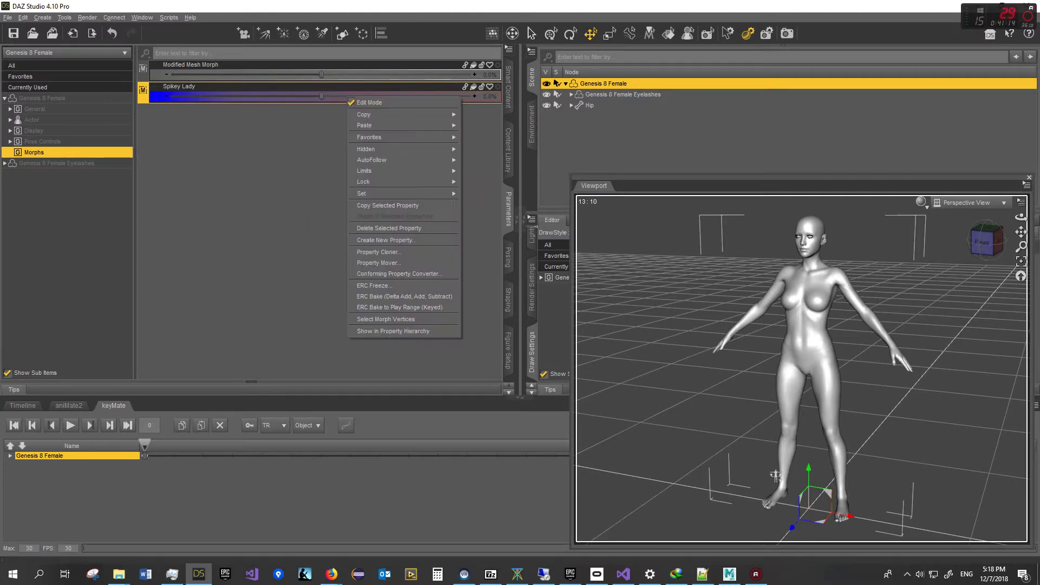
{"action": "mouse_move", "coordinate": [379, 194]}
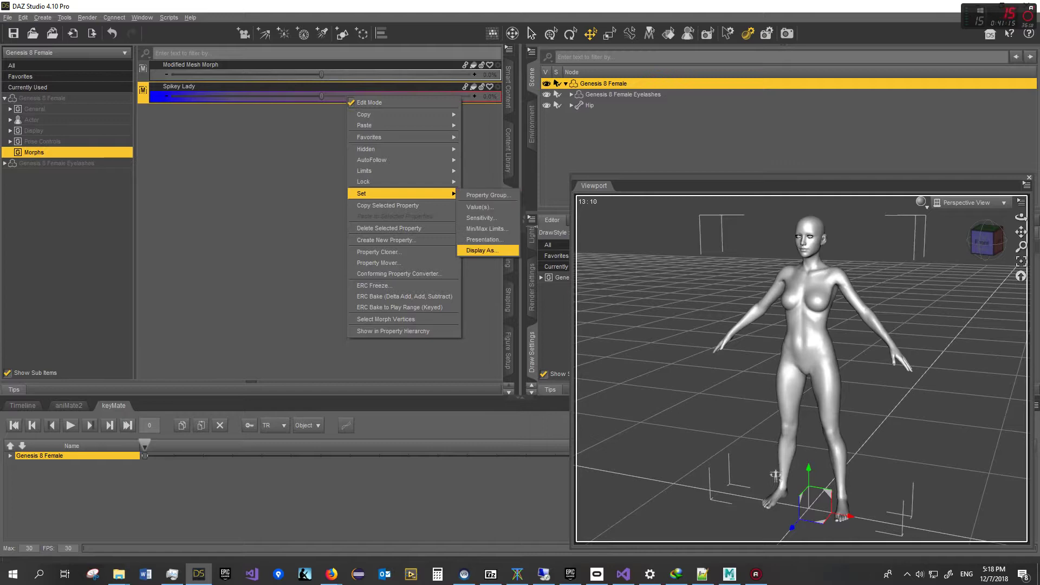
{"action": "left_click", "coordinate": [479, 282]}
Turn off Edit Mode for the parameters and dial Spikey Lady to about 0.7% and Modified Mesh Morph to about 12.2%
{"action": "right_click", "coordinate": [144, 93]}
{"action": "key", "text": "Down"}
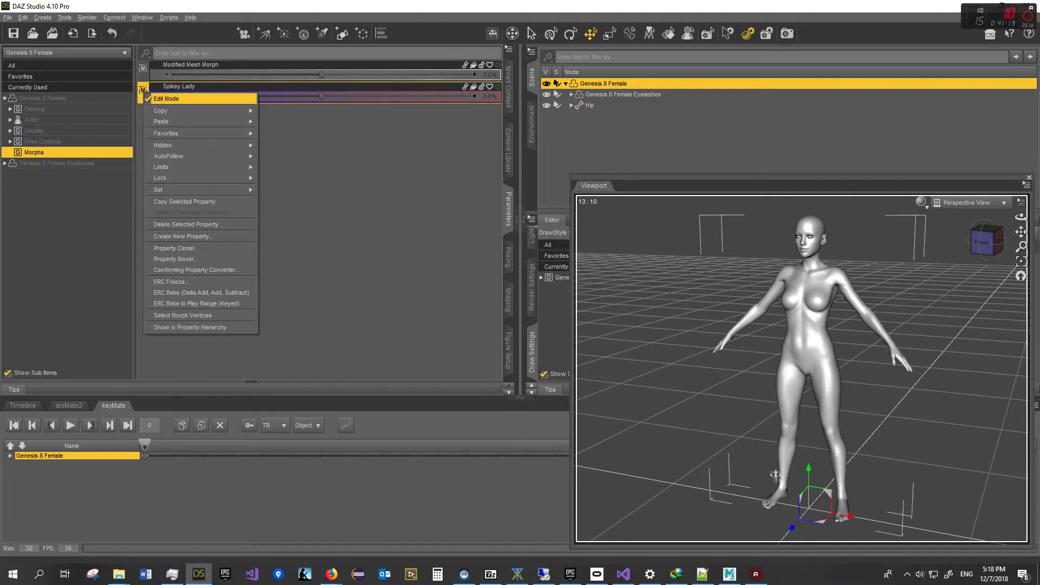
{"action": "key", "text": "Return"}
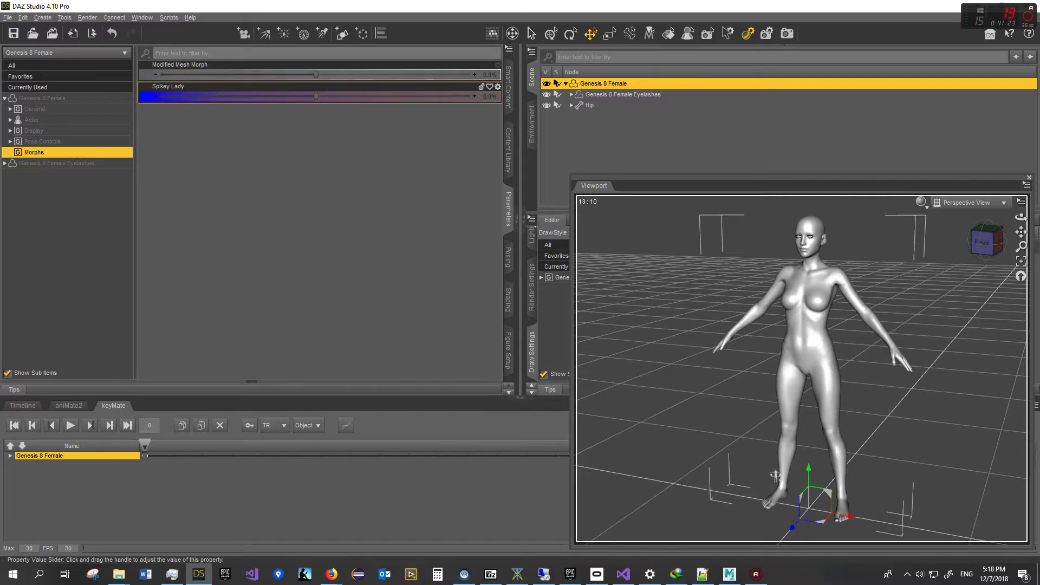
{"action": "left_click_drag", "start_coordinate": [316, 96], "coordinate": [335, 74]}
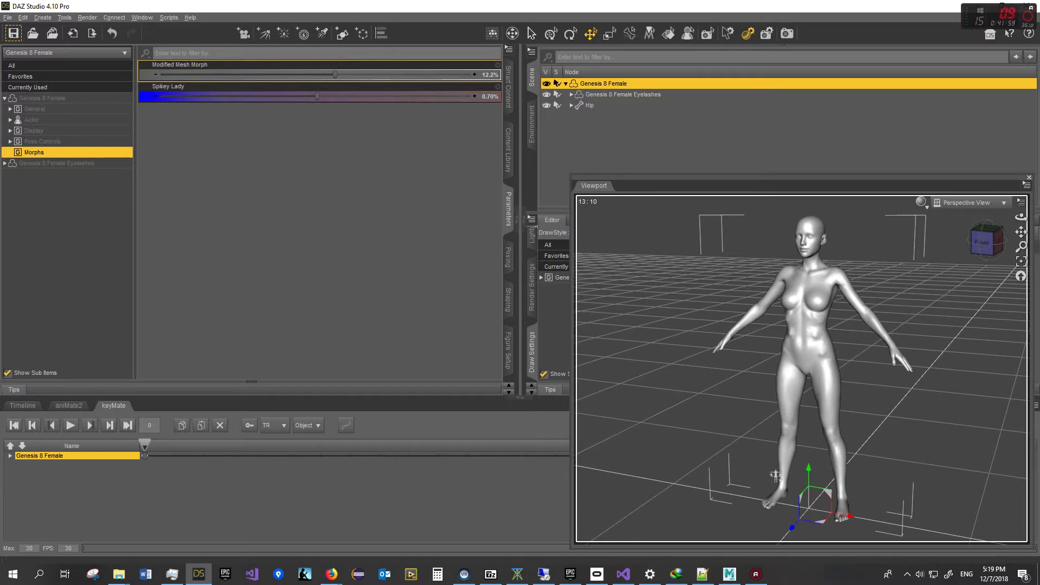
{"action": "key", "text": "alt+Tab"}
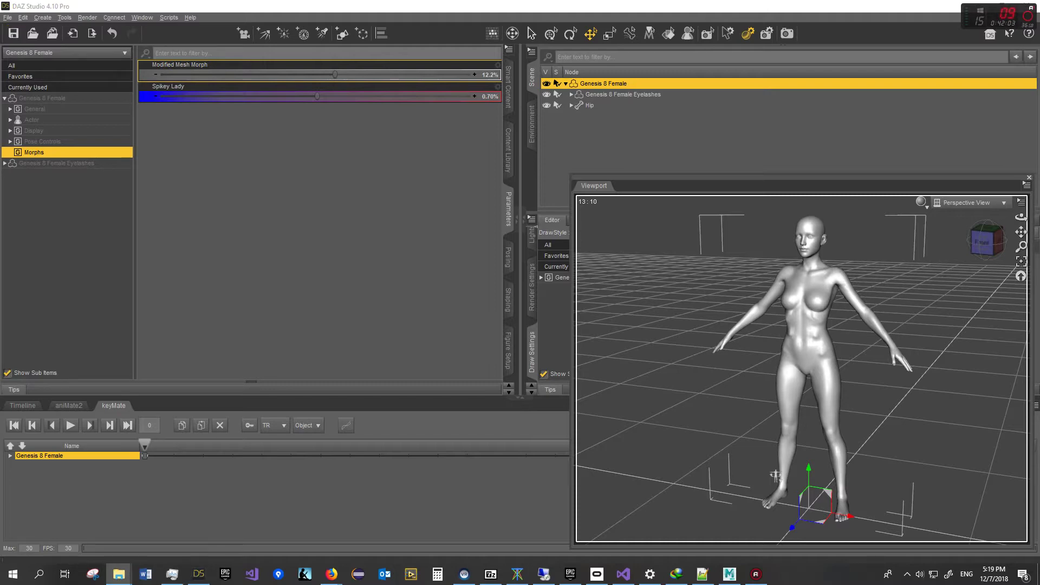
{"action": "key", "text": "alt+Tab"}
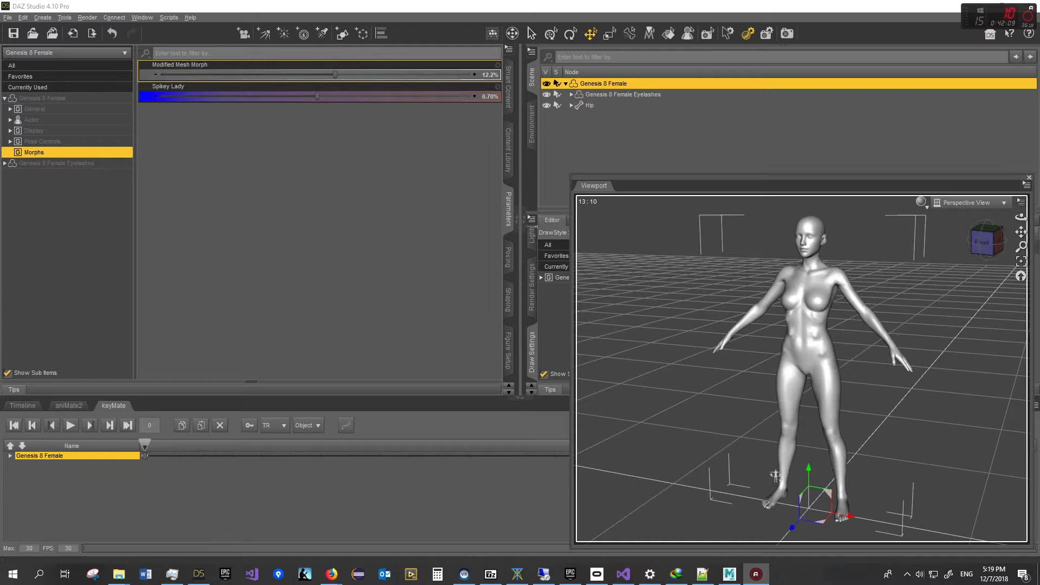
{"action": "key", "text": "ctrl+z"}
{"action": "key", "text": "ctrl+y"}
{"action": "left_click", "coordinate": [22, 17]}
{"action": "mouse_move", "coordinate": [65, 113]}
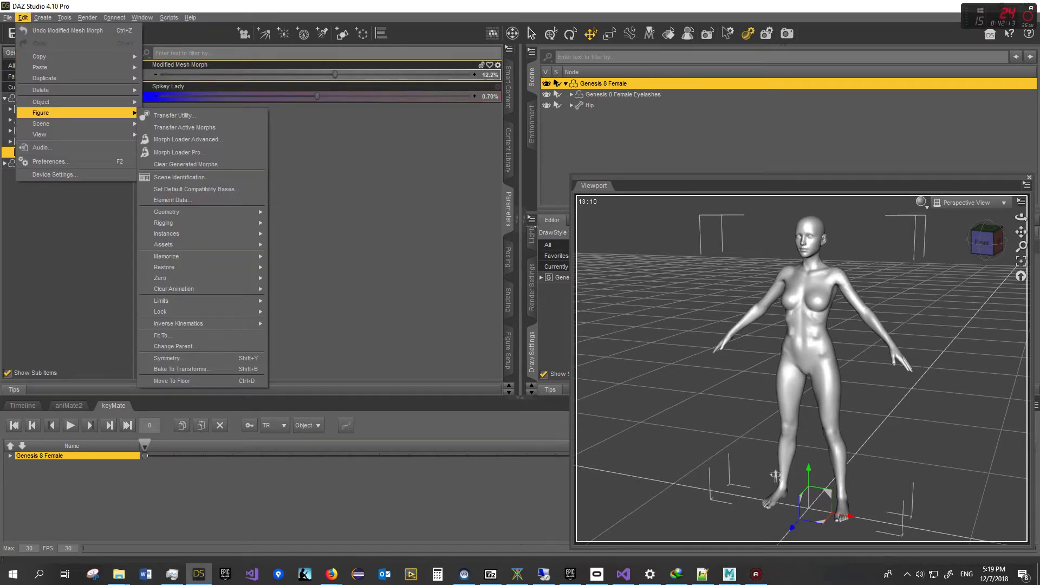
{"action": "left_click", "coordinate": [178, 152]}
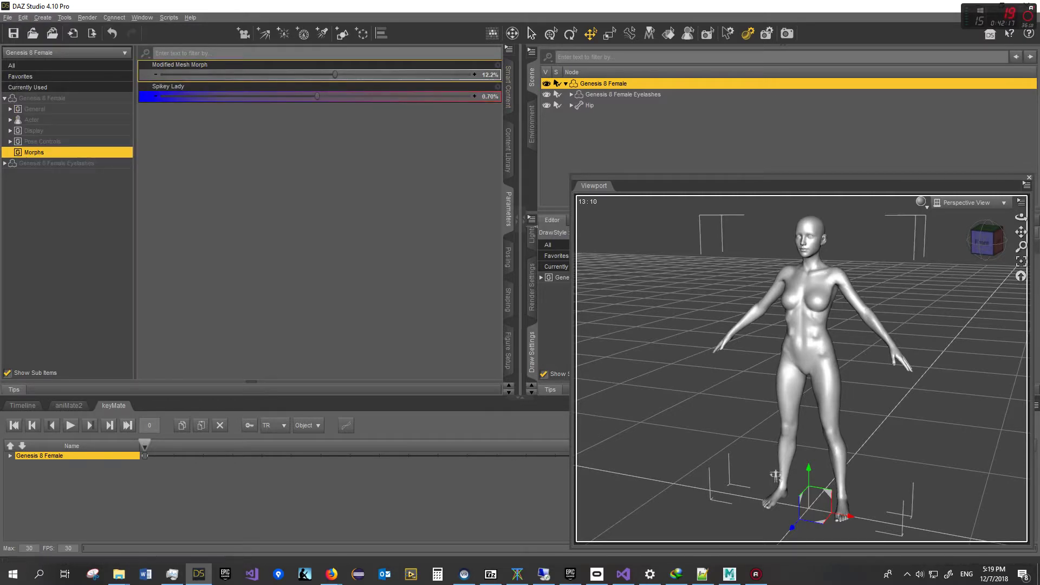
Browse the figures matching the genesis 8 filter and add a second Genesis 8 Female figure to the scene
{"action": "double_click", "coordinate": [602, 83]}
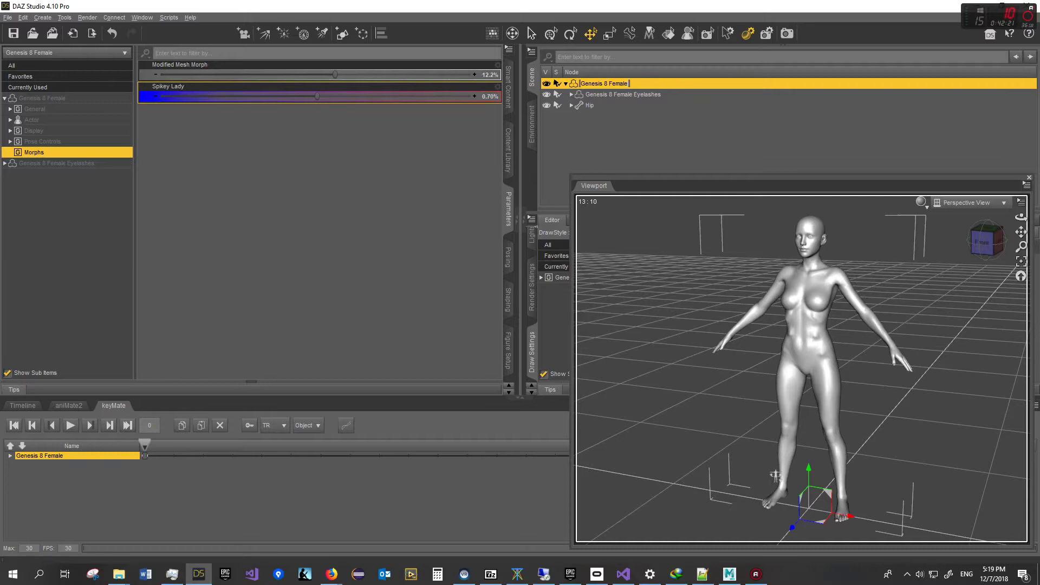
{"action": "left_click", "coordinate": [508, 87]}
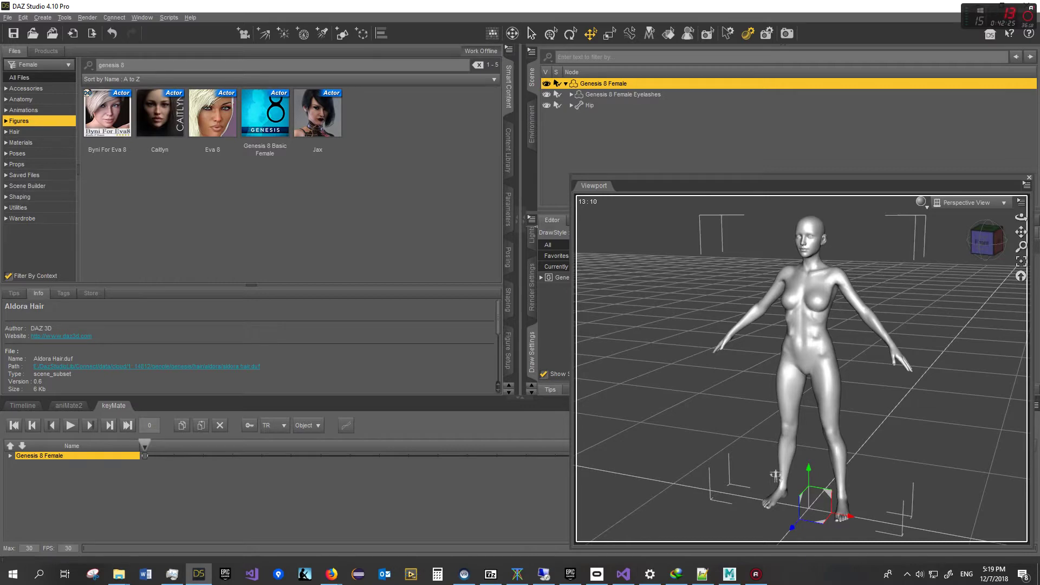
{"action": "left_click", "coordinate": [775, 476]}
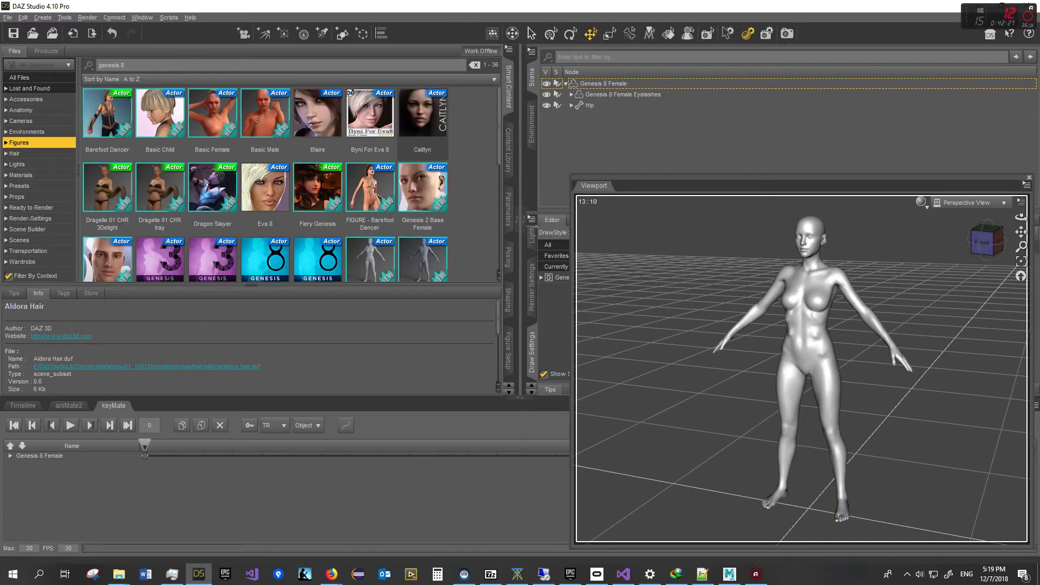
{"action": "left_click", "coordinate": [126, 65]}
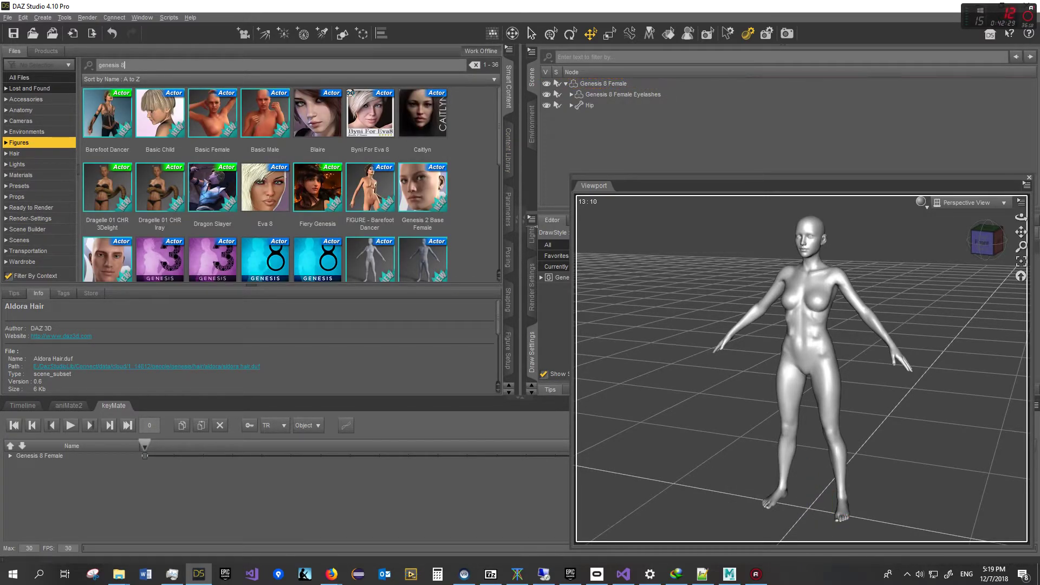
{"action": "scroll", "coordinate": [291, 184], "scroll_direction": "down", "scroll_amount": 2}
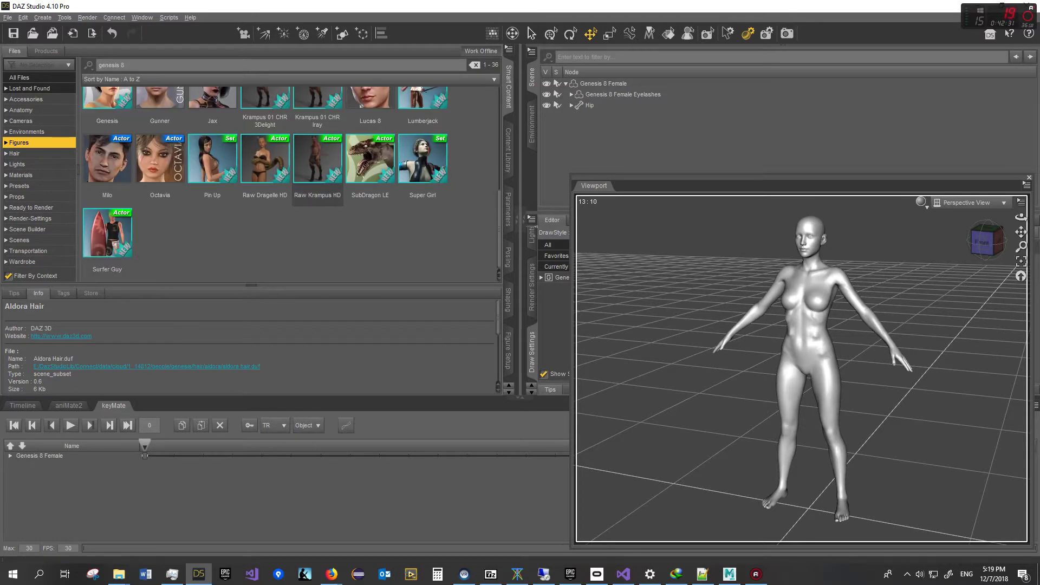
{"action": "left_click", "coordinate": [264, 212]}
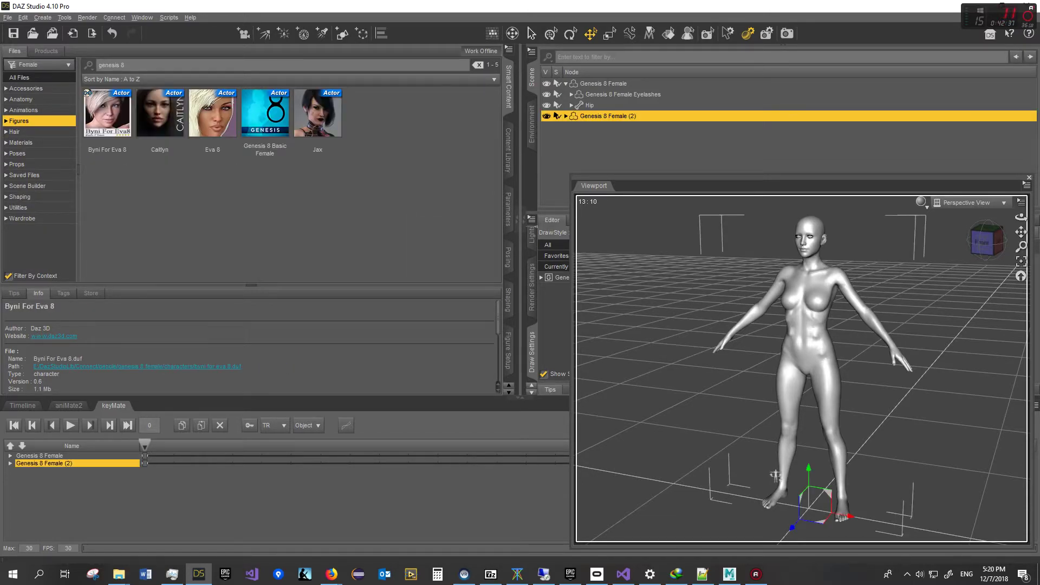
Compare the parameter groups and mesh resolution settings of the second Genesis 8 Female with those of the first figure
{"action": "left_click", "coordinate": [508, 209]}
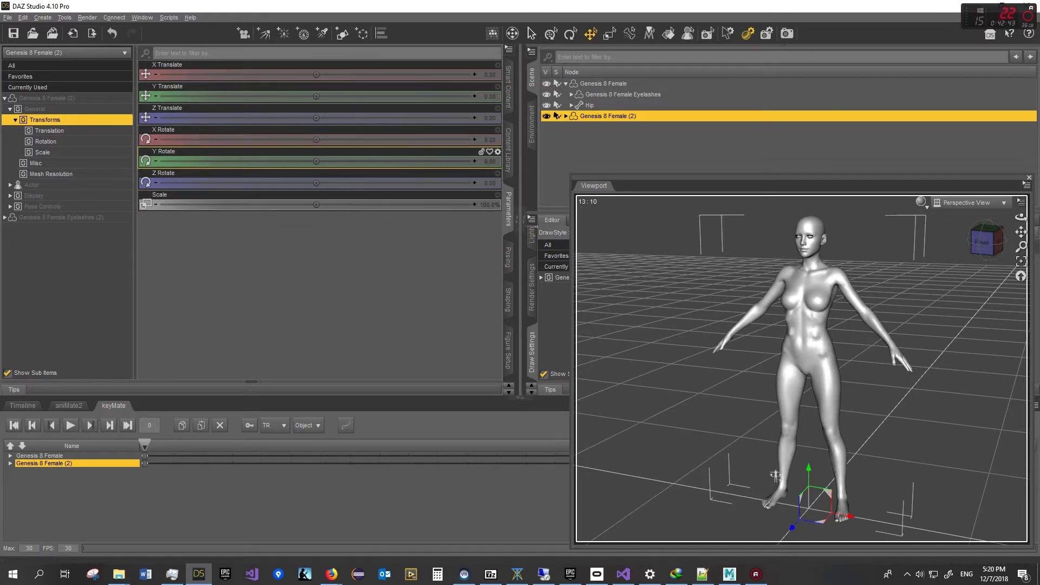
{"action": "left_click", "coordinate": [51, 174]}
{"action": "left_click", "coordinate": [36, 163]}
{"action": "left_click", "coordinate": [51, 174]}
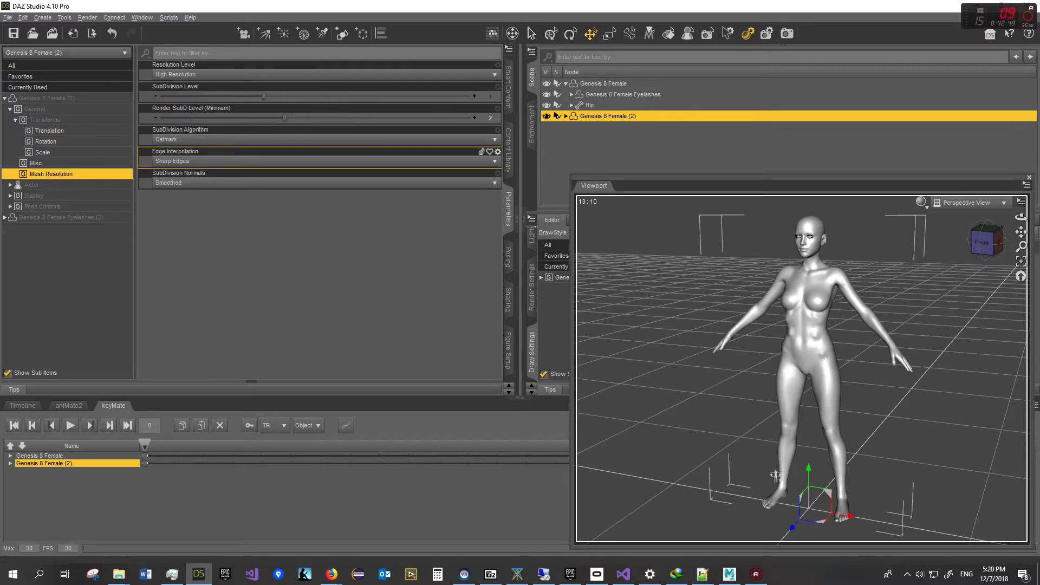
{"action": "left_click", "coordinate": [775, 476]}
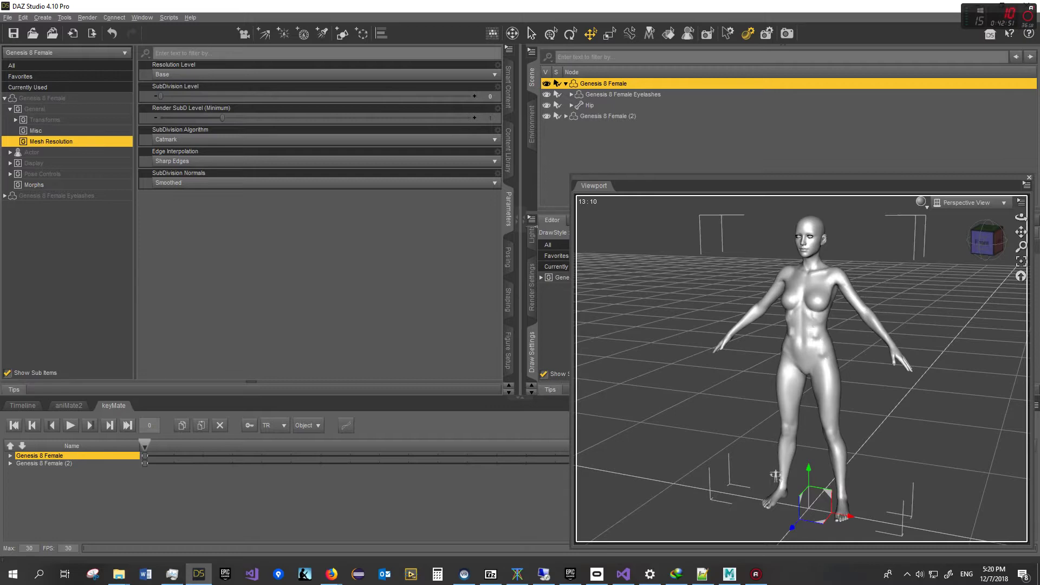
{"action": "left_click", "coordinate": [776, 476]}
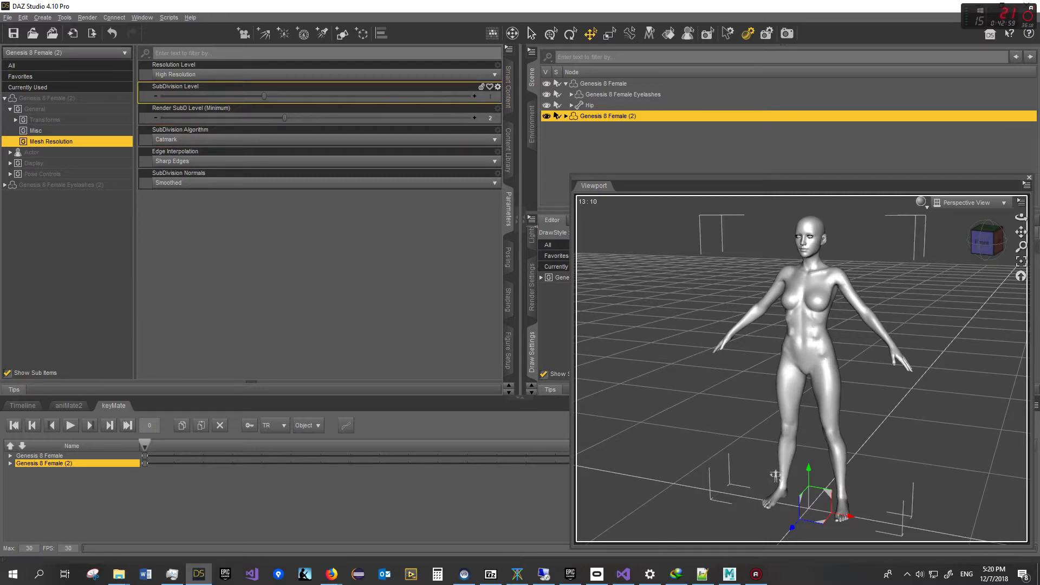
Dial the Spikey Lady morph of the first Genesis 8 Female to about -1.7%
{"action": "left_click", "coordinate": [602, 83]}
{"action": "left_click", "coordinate": [34, 185]}
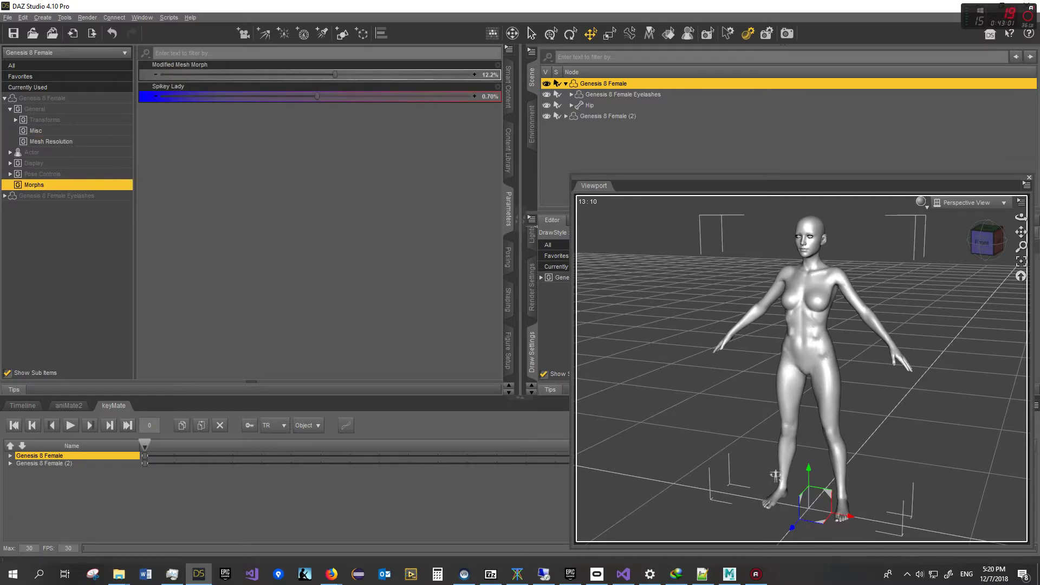
{"action": "left_click_drag", "start_coordinate": [317, 97], "coordinate": [278, 97]}
Move the second Genesis 8 Female beside the first one, to an X translation of about -116
{"action": "left_click", "coordinate": [776, 475]}
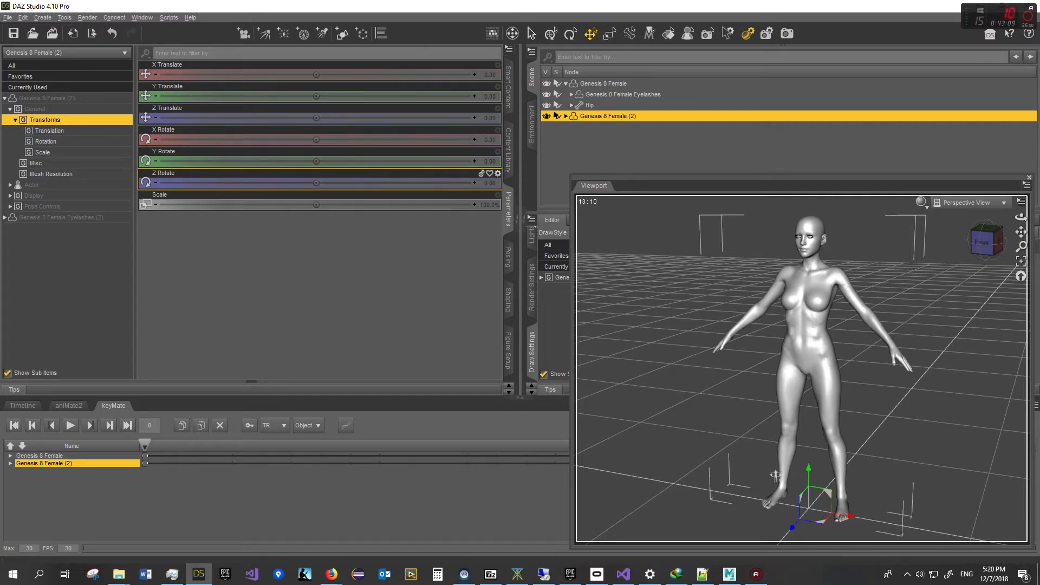
{"action": "left_click_drag", "start_coordinate": [776, 475], "coordinate": [621, 448]}
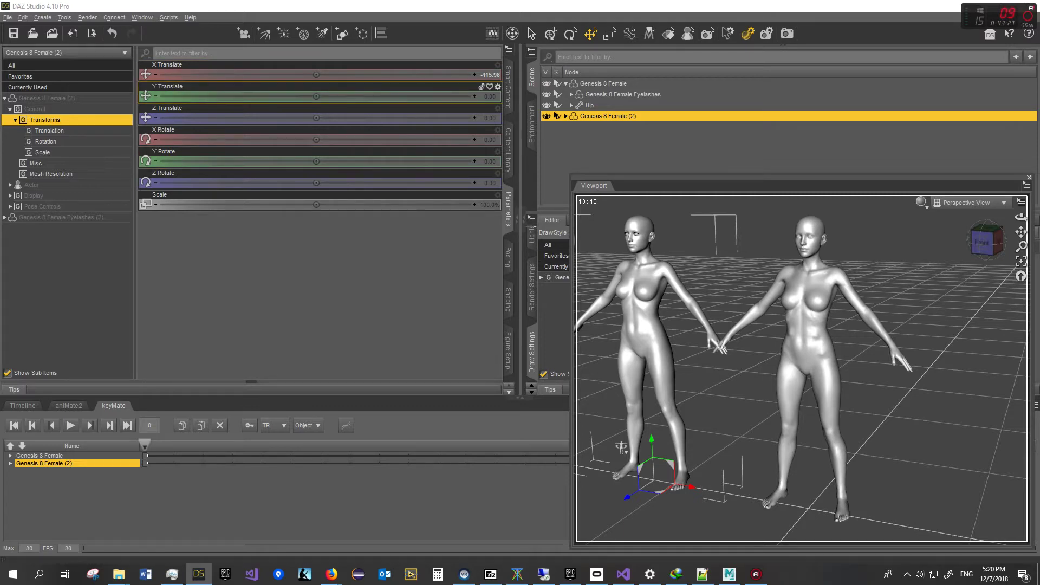
{"action": "left_click", "coordinate": [22, 17]}
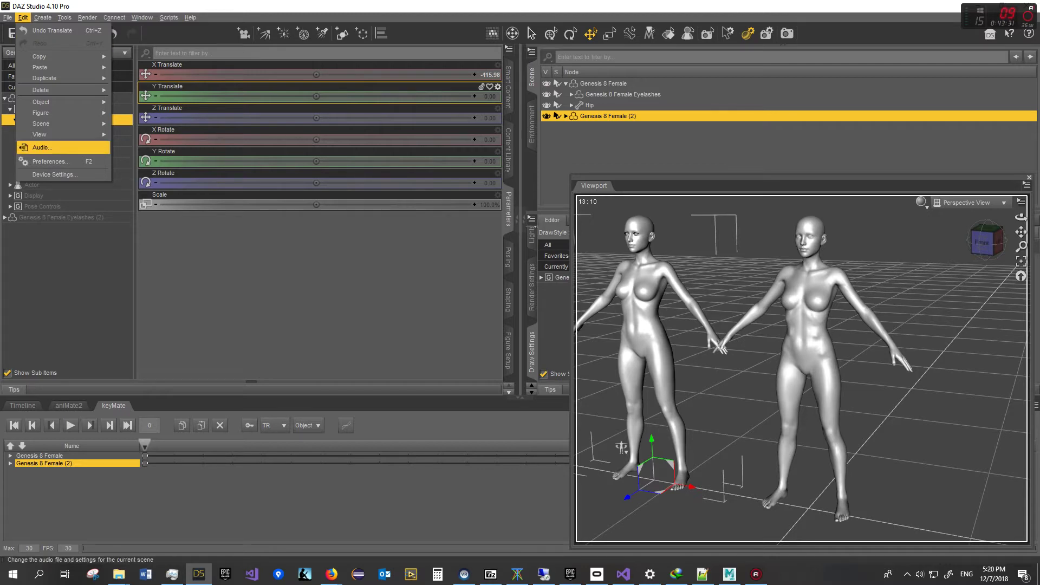
{"action": "mouse_move", "coordinate": [41, 113]}
{"action": "mouse_move", "coordinate": [133, 266]}
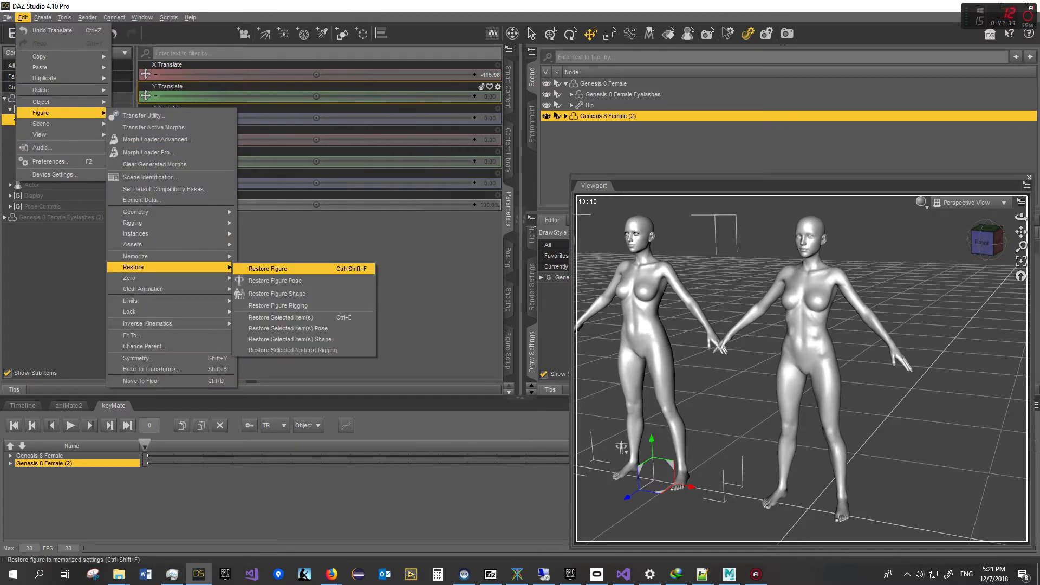
{"action": "left_click", "coordinate": [271, 269]}
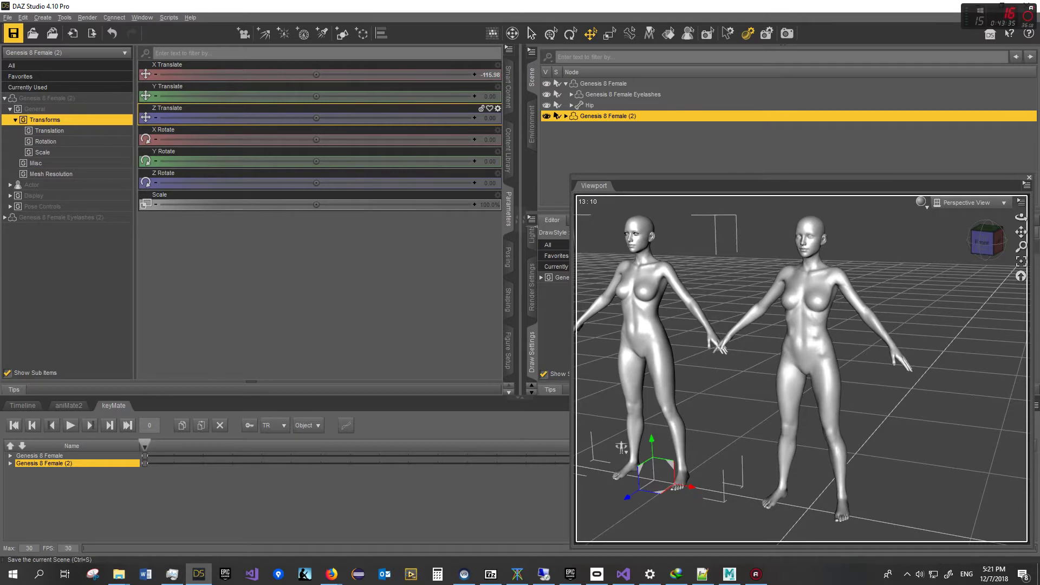
{"action": "left_click", "coordinate": [23, 17]}
{"action": "mouse_move", "coordinate": [55, 102]}
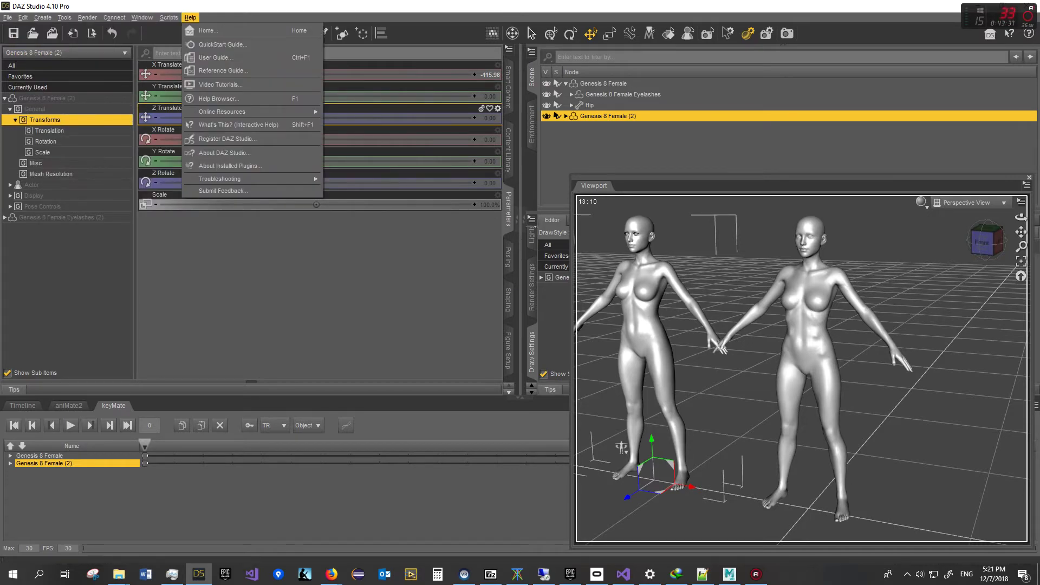
{"action": "mouse_move", "coordinate": [142, 18]}
{"action": "mouse_move", "coordinate": [65, 17]}
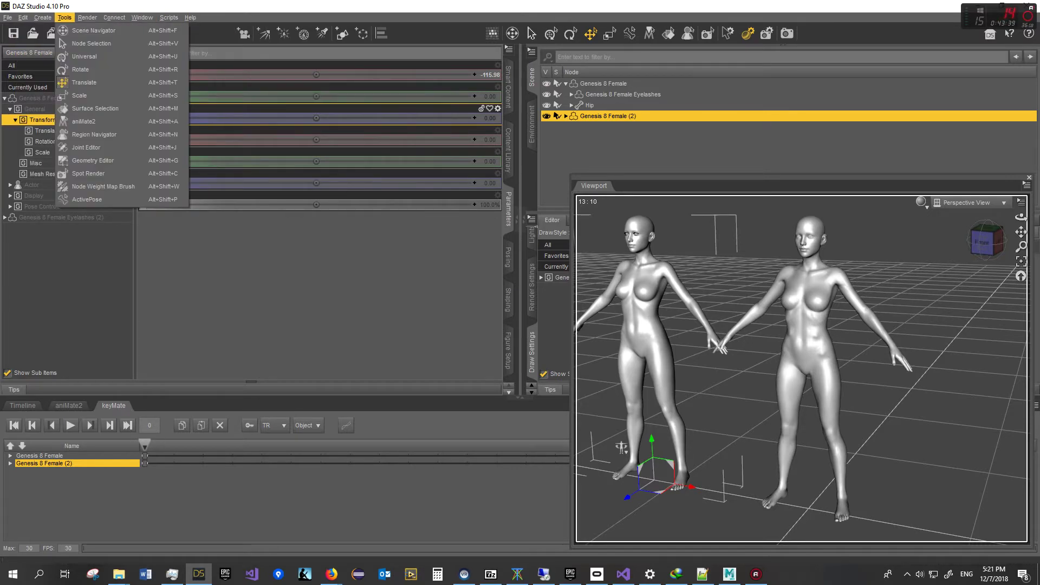
{"action": "key", "text": "Escape"}
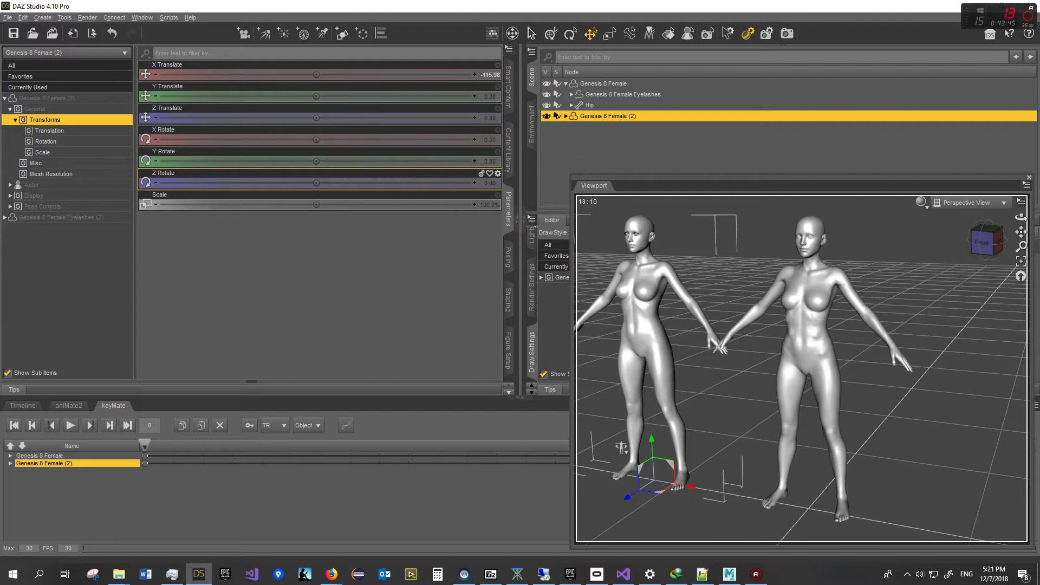
Turn on Edit Mode for the first Genesis 8 Female's morph parameters and select the Spikey Lady property
{"action": "left_click", "coordinate": [602, 84]}
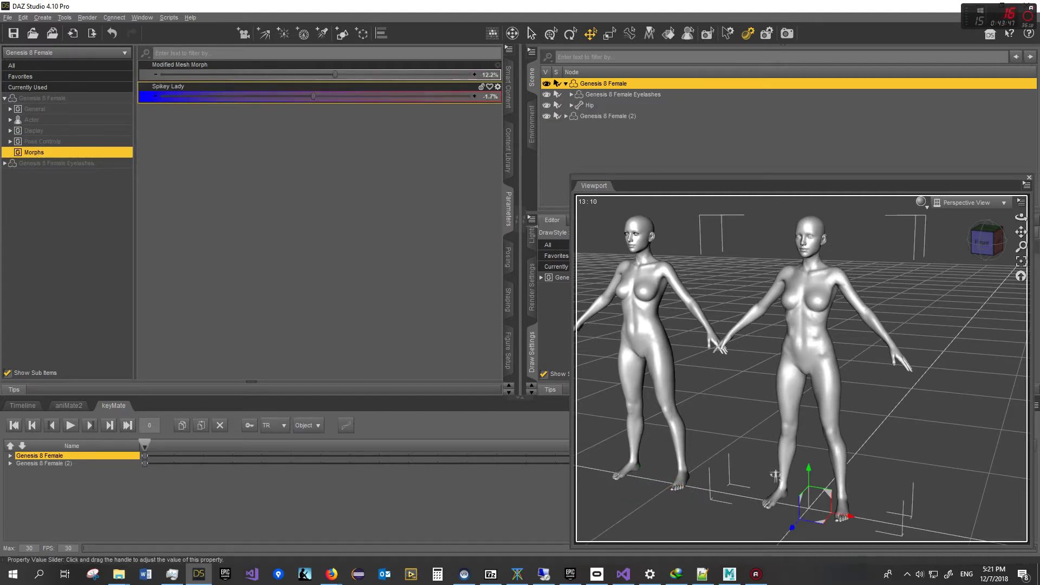
{"action": "right_click", "coordinate": [148, 93]}
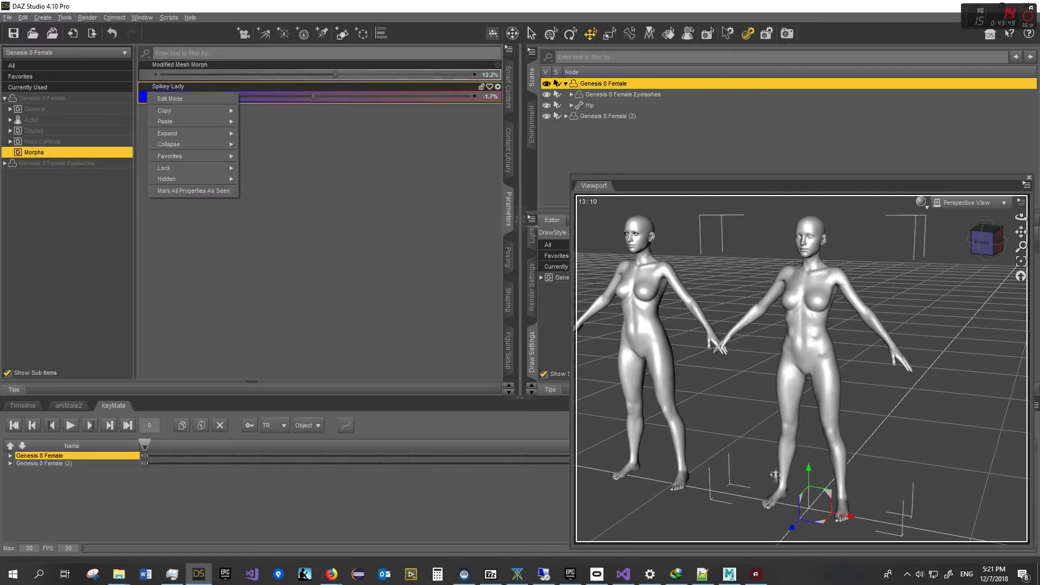
{"action": "left_click", "coordinate": [169, 98]}
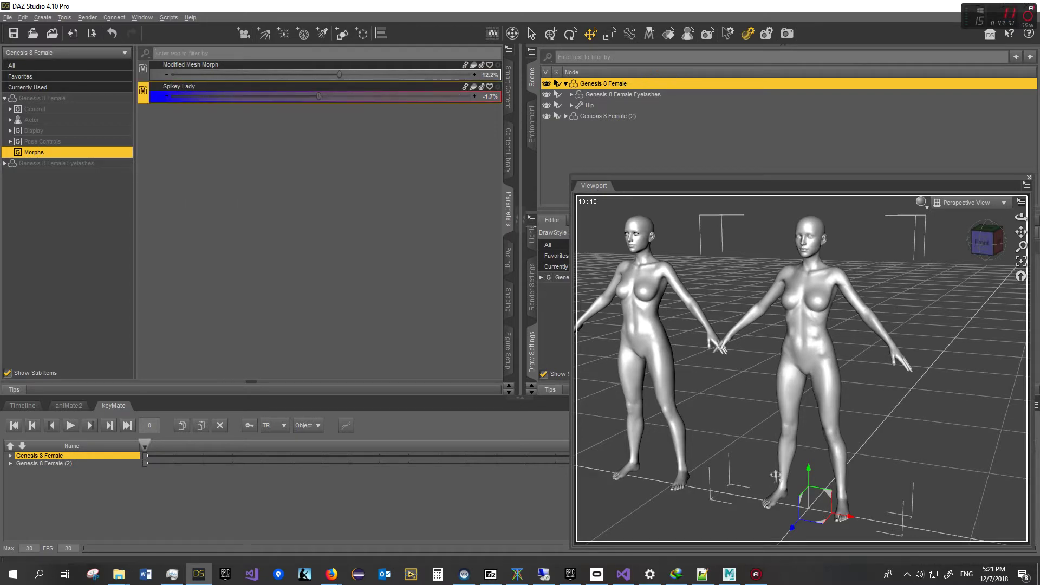
{"action": "right_click", "coordinate": [147, 93]}
{"action": "left_click", "coordinate": [325, 195]}
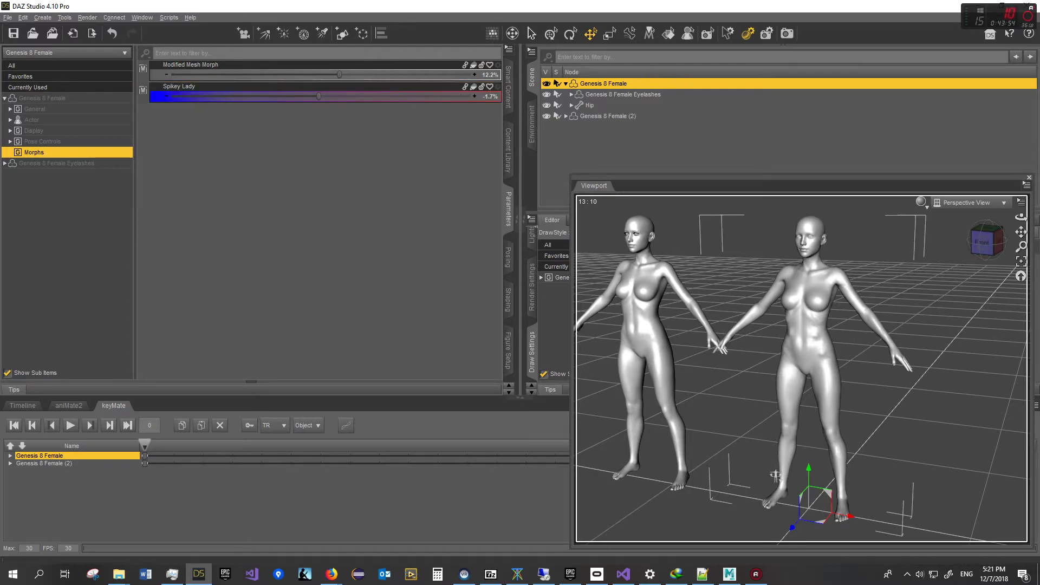
{"action": "left_click", "coordinate": [208, 90]}
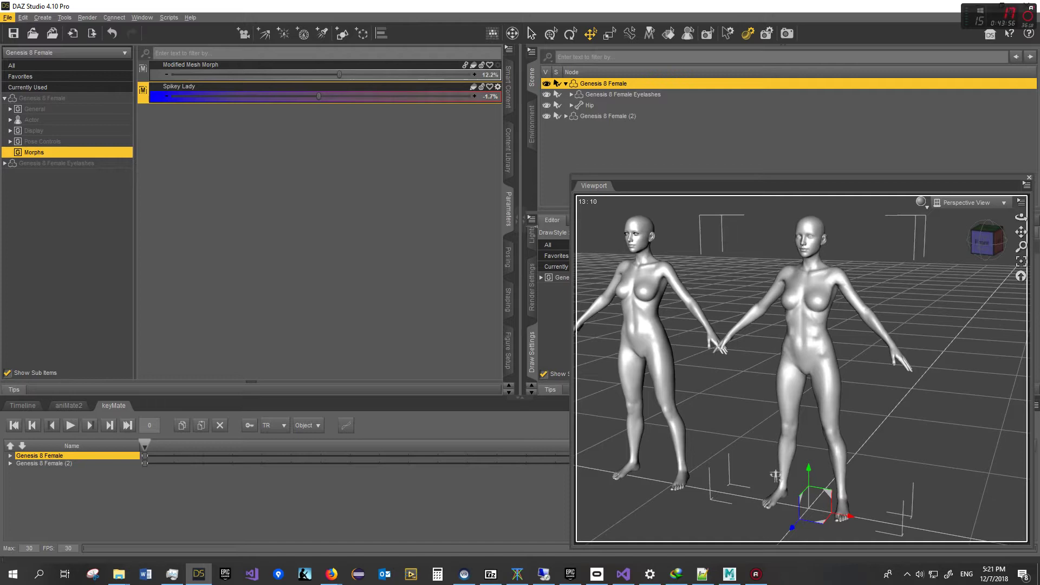
Select the Genesis 8 Female and open the save options for Morph Asset(s) as a support asset
{"action": "left_click", "coordinate": [8, 18]}
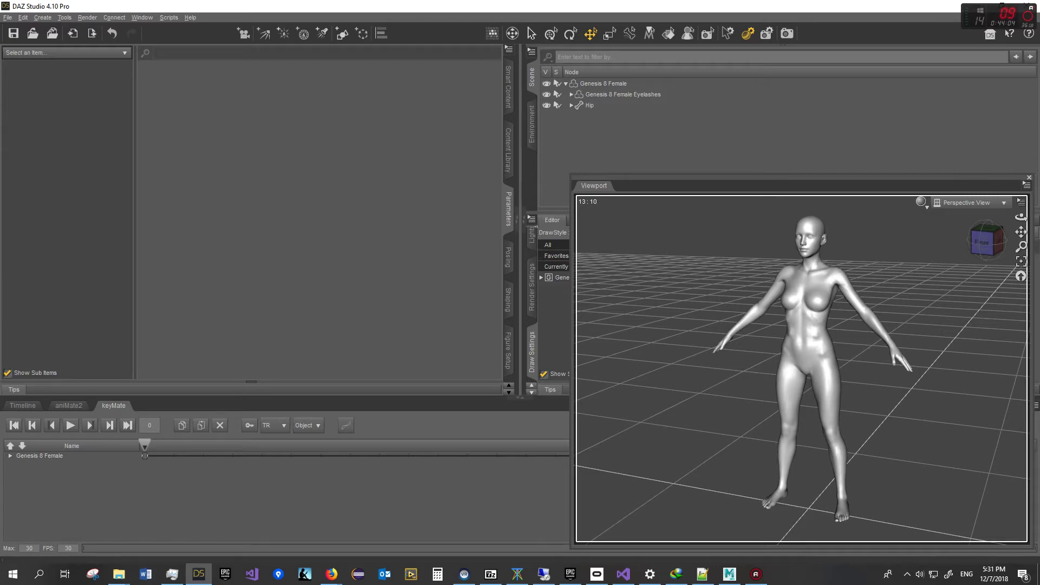
{"action": "left_click", "coordinate": [775, 474]}
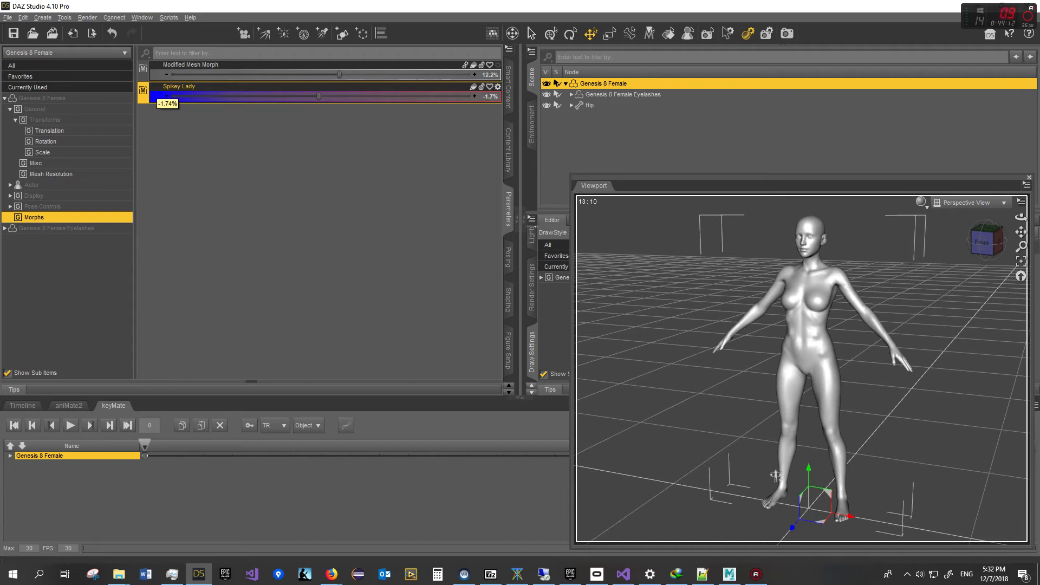
{"action": "left_click", "coordinate": [8, 17]}
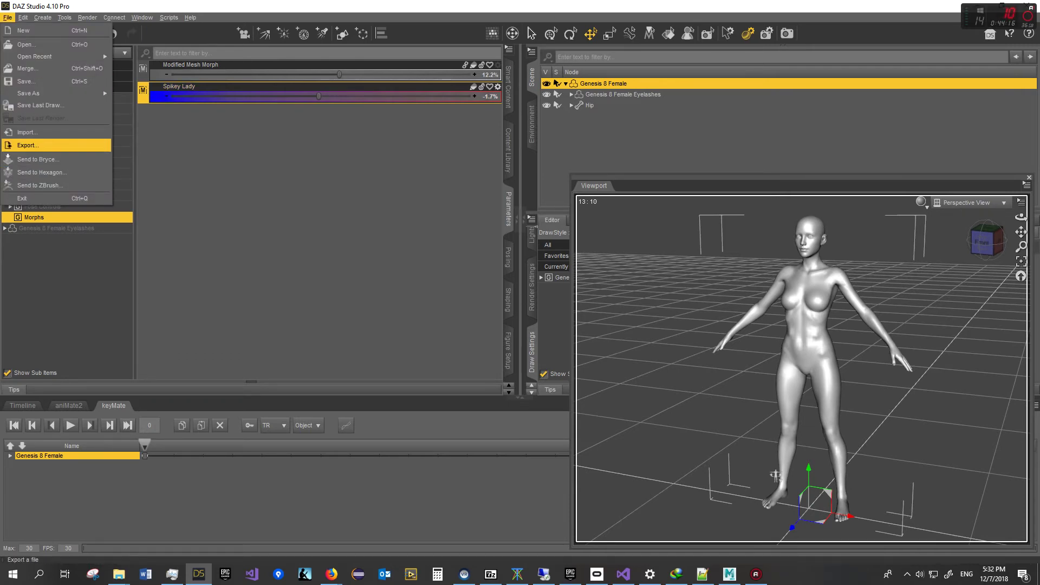
{"action": "mouse_move", "coordinate": [32, 93]}
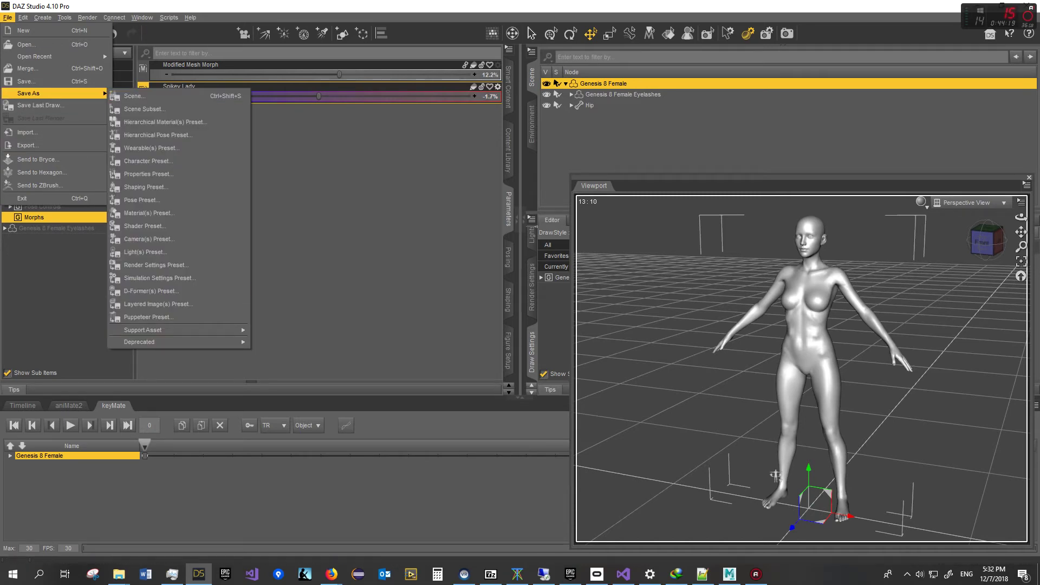
{"action": "mouse_move", "coordinate": [162, 330]}
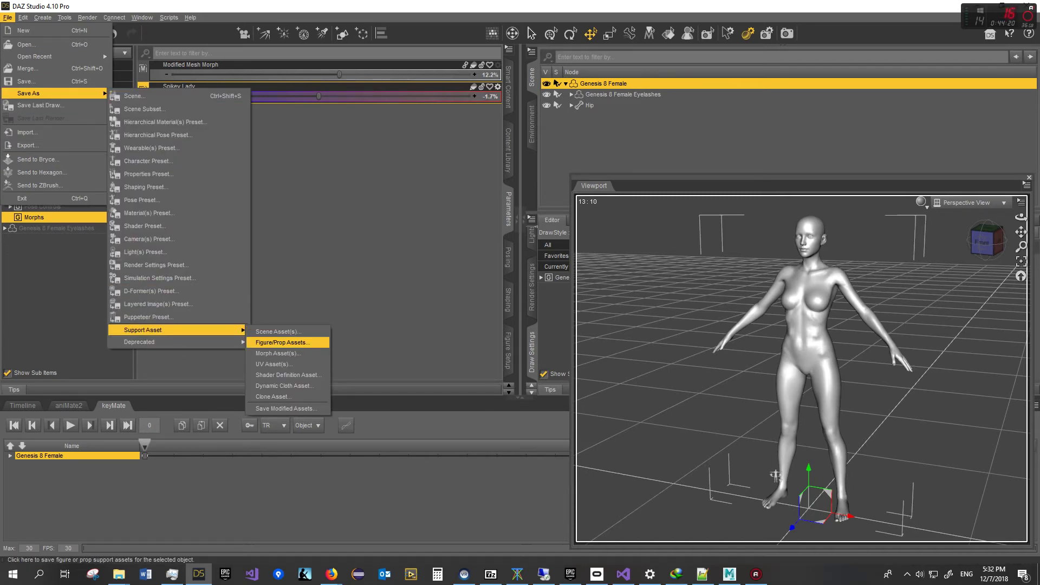
{"action": "left_click", "coordinate": [276, 353]}
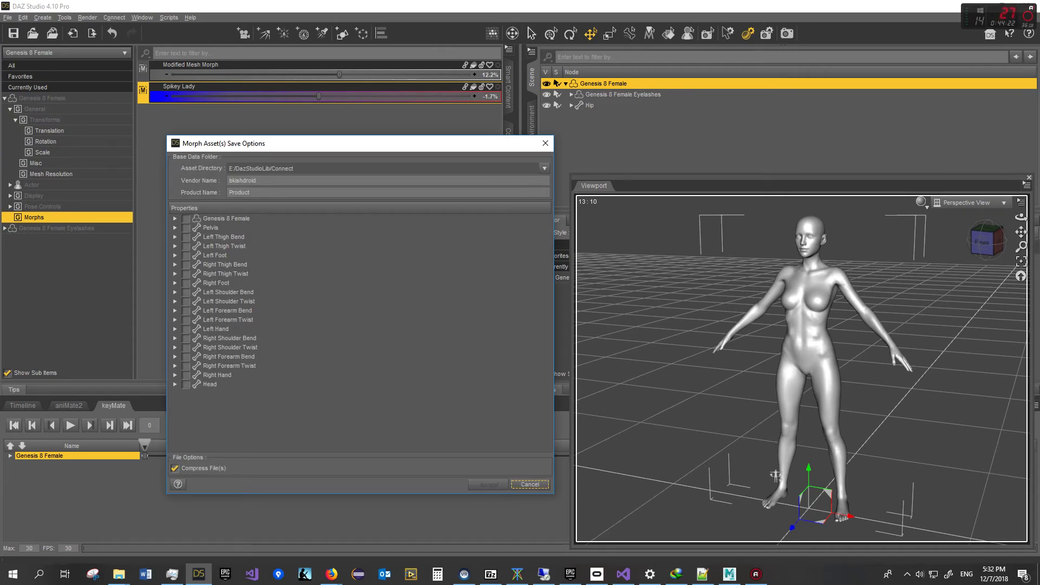
Save only the Spikey Lady morph from the Genesis 8 Female's Morphs group as a morph asset, with product name SpikeyLady
{"action": "left_click", "coordinate": [175, 219]}
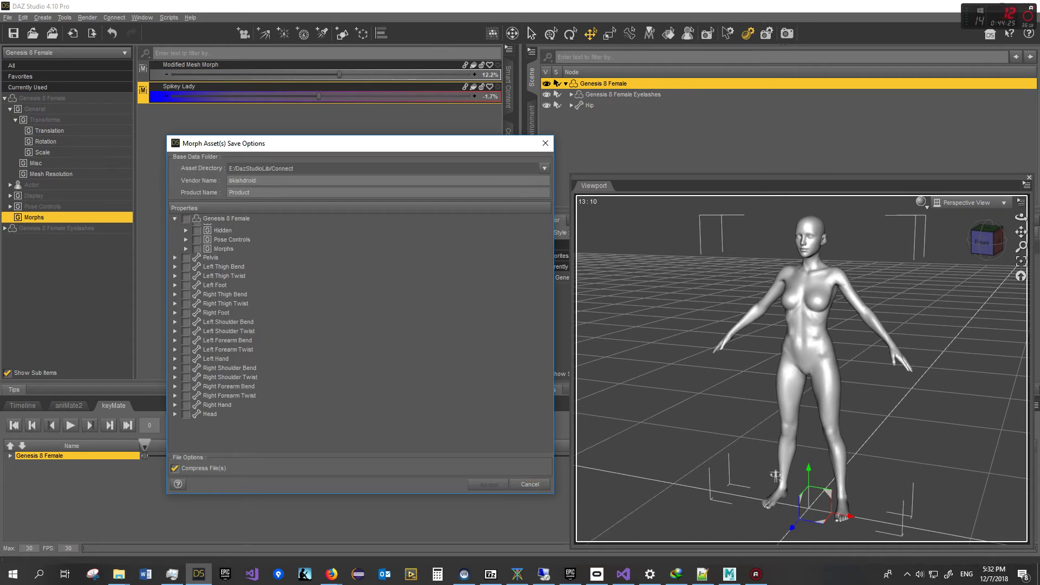
{"action": "left_click", "coordinate": [185, 264]}
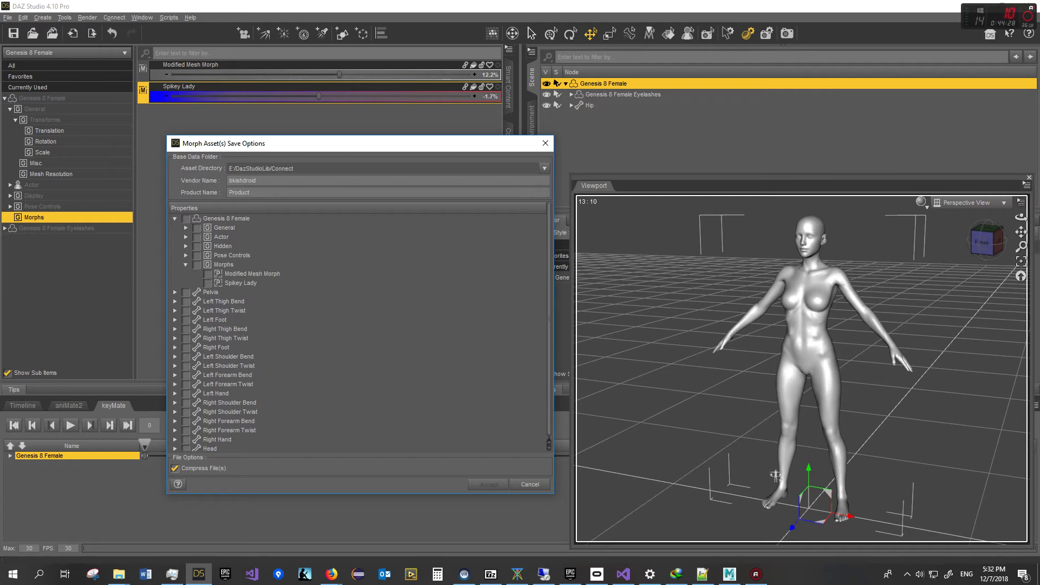
{"action": "left_click", "coordinate": [208, 282]}
{"action": "double_click", "coordinate": [242, 180]}
{"action": "key", "text": "Tab"}
{"action": "type", "text": "SpikeyLady"}
{"action": "left_click", "coordinate": [488, 484]}
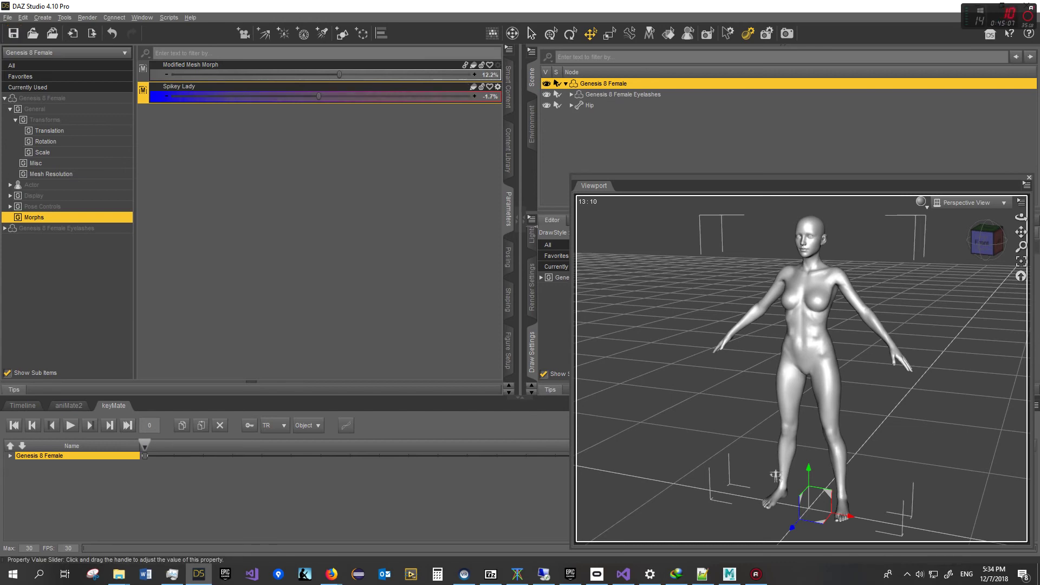
Test the Spikey Lady morph by dialing it up to about 81% and back down to about 3.2%
{"action": "left_click_drag", "start_coordinate": [318, 96], "coordinate": [463, 96]}
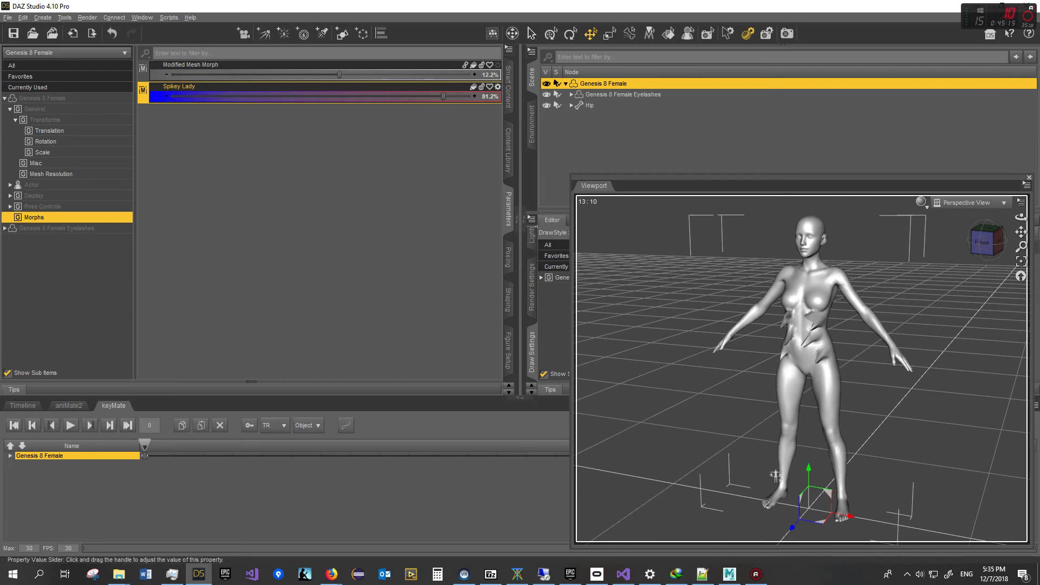
{"action": "mouse_move", "coordinate": [317, 98]}
{"action": "left_click_drag", "start_coordinate": [443, 96], "coordinate": [352, 95]}
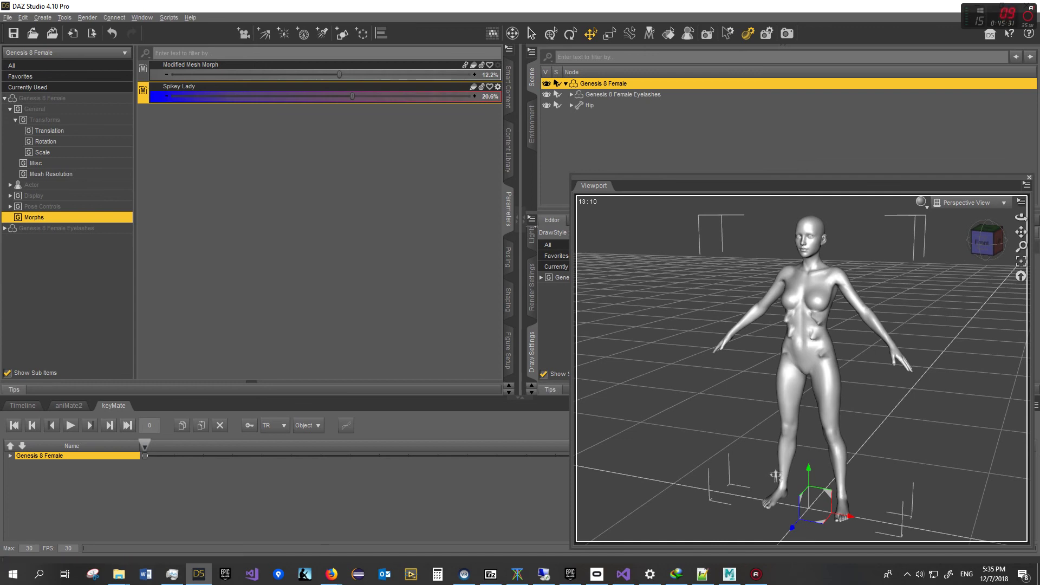
{"action": "left_click_drag", "start_coordinate": [352, 96], "coordinate": [329, 96]}
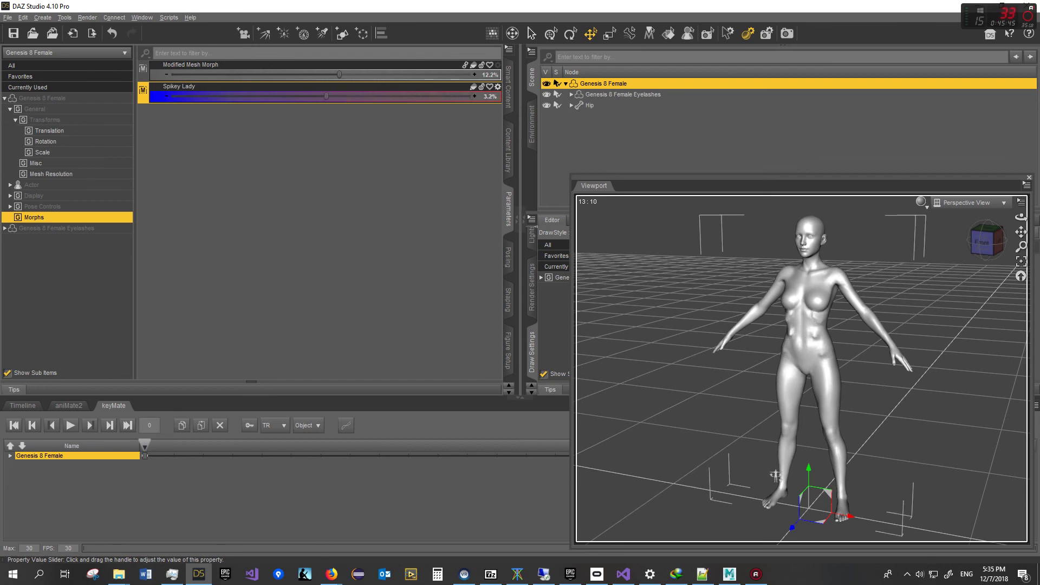